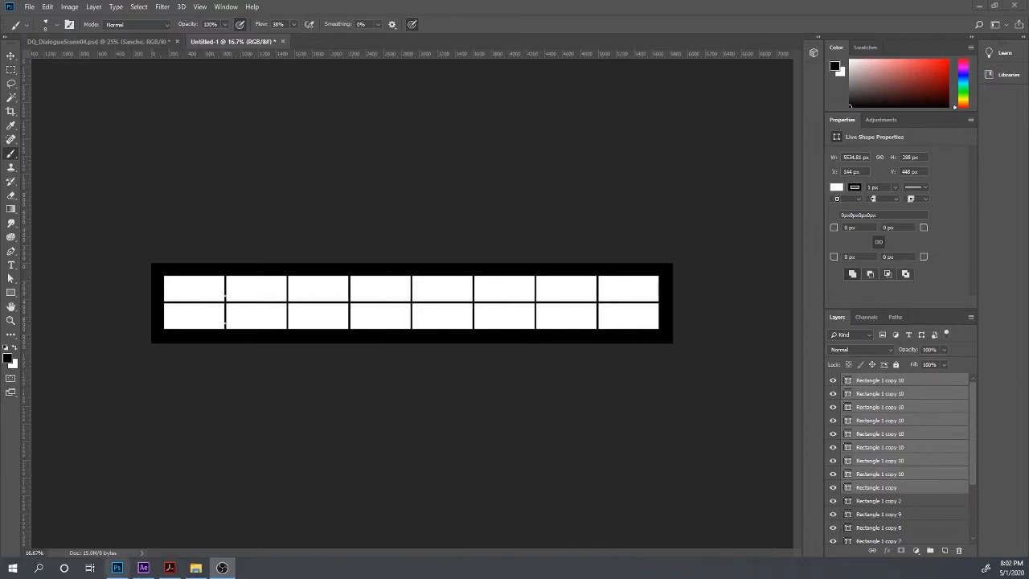
# - Switch to the DON QUIXOTE script in Acrobat and read its opening sentence about the windmills
pyautogui.click(171, 568)
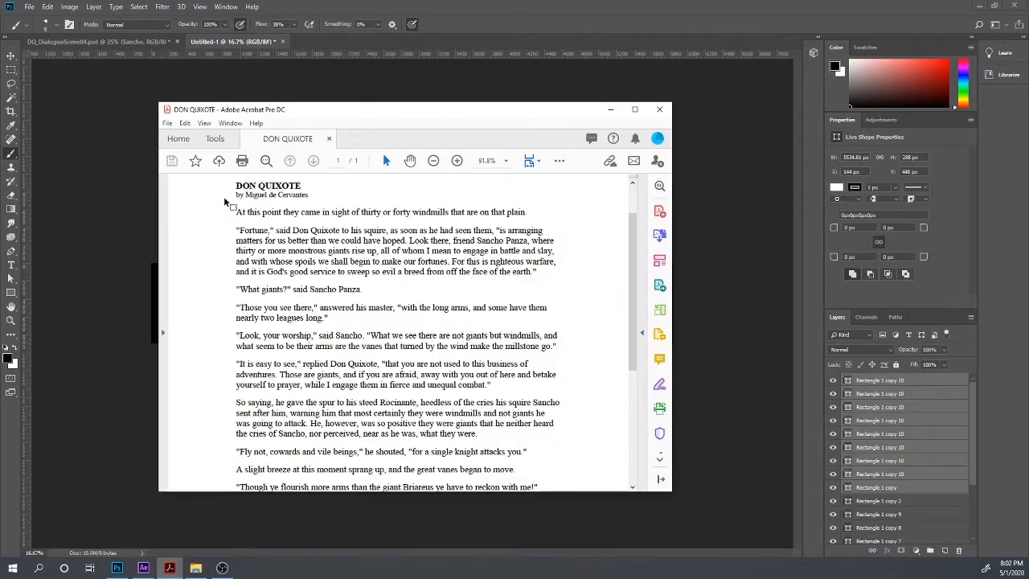
pyautogui.moveTo(236, 211); pyautogui.dragTo(332, 212)
pyautogui.click(542, 212)
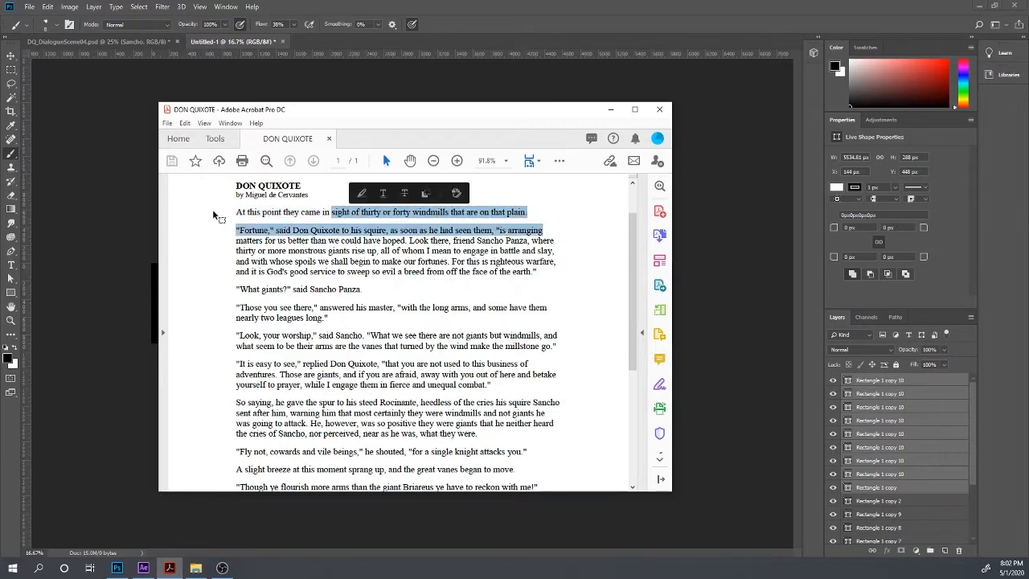
pyautogui.click(241, 188)
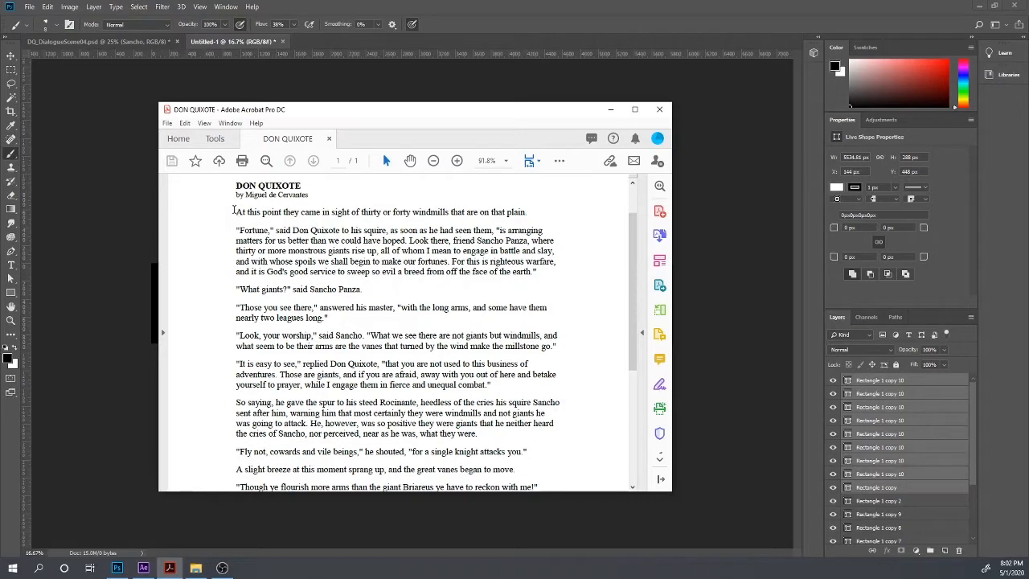
pyautogui.moveTo(236, 212); pyautogui.dragTo(534, 213)
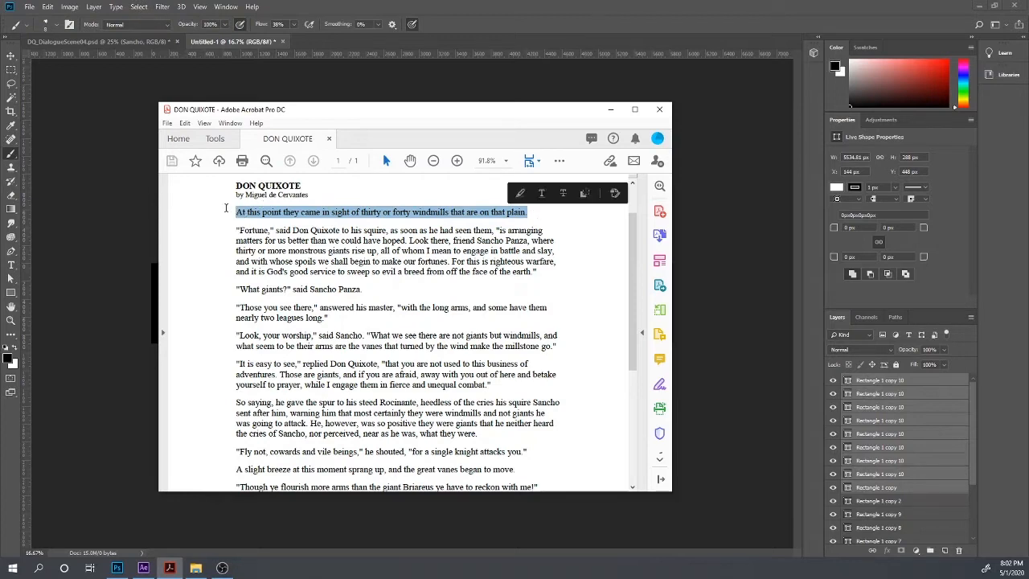
pyautogui.click(232, 211)
pyautogui.moveTo(237, 211); pyautogui.dragTo(529, 203)
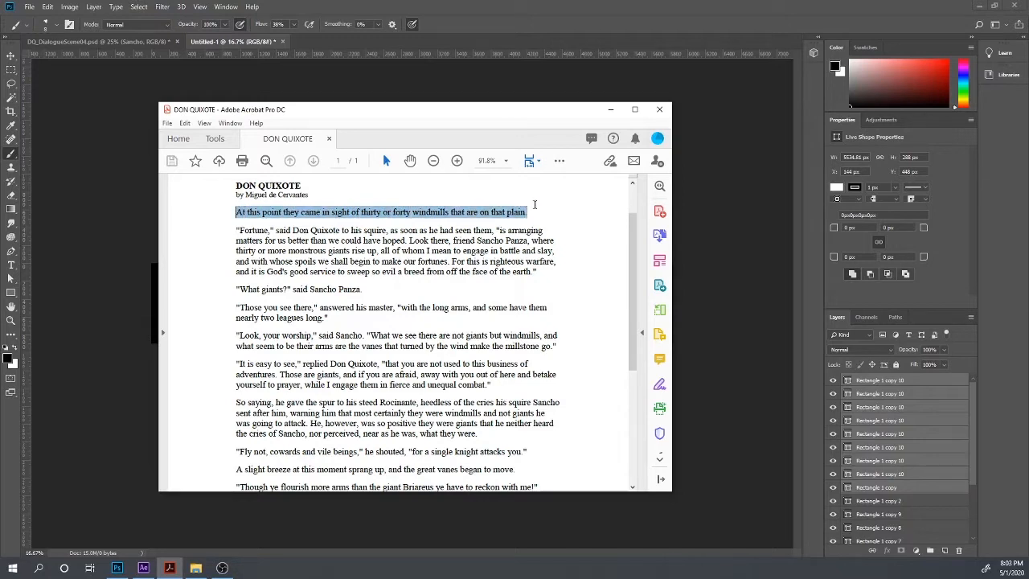
# - Read the "Fortune" speech in the script from its beginning through "Look there, friend Sancho"
pyautogui.click(234, 230)
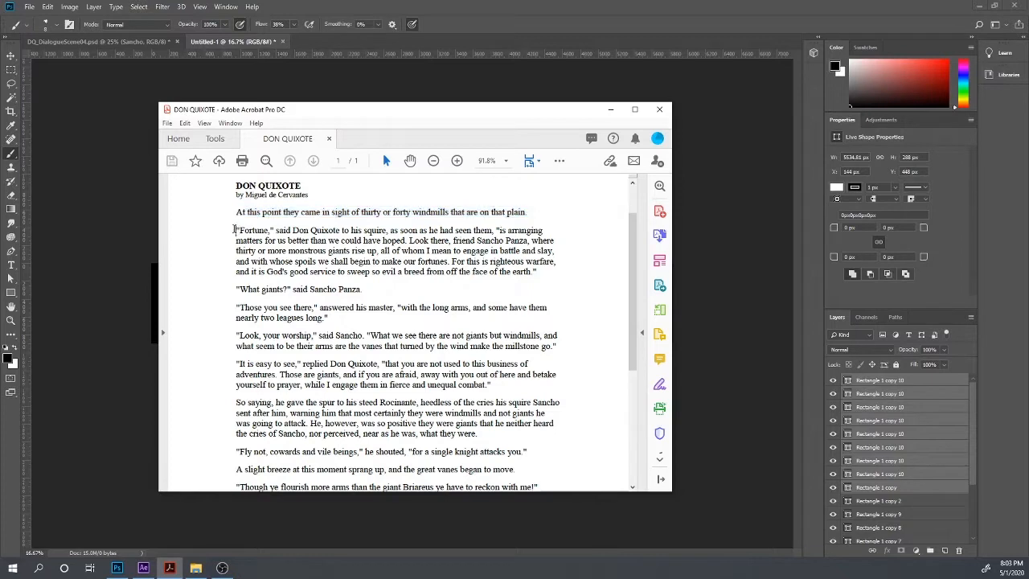
pyautogui.moveTo(234, 230); pyautogui.dragTo(340, 231)
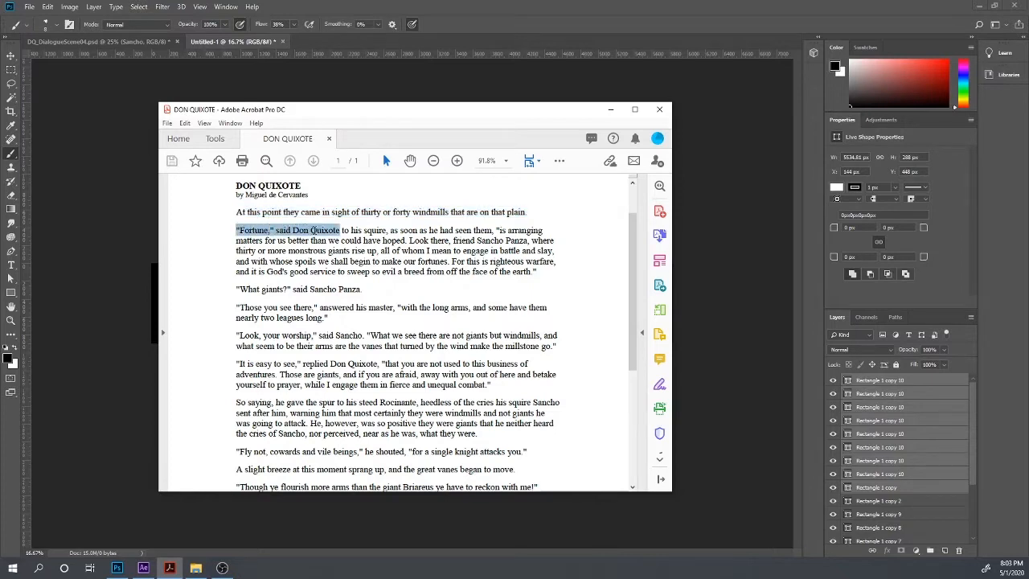
pyautogui.moveTo(338, 230); pyautogui.dragTo(482, 241)
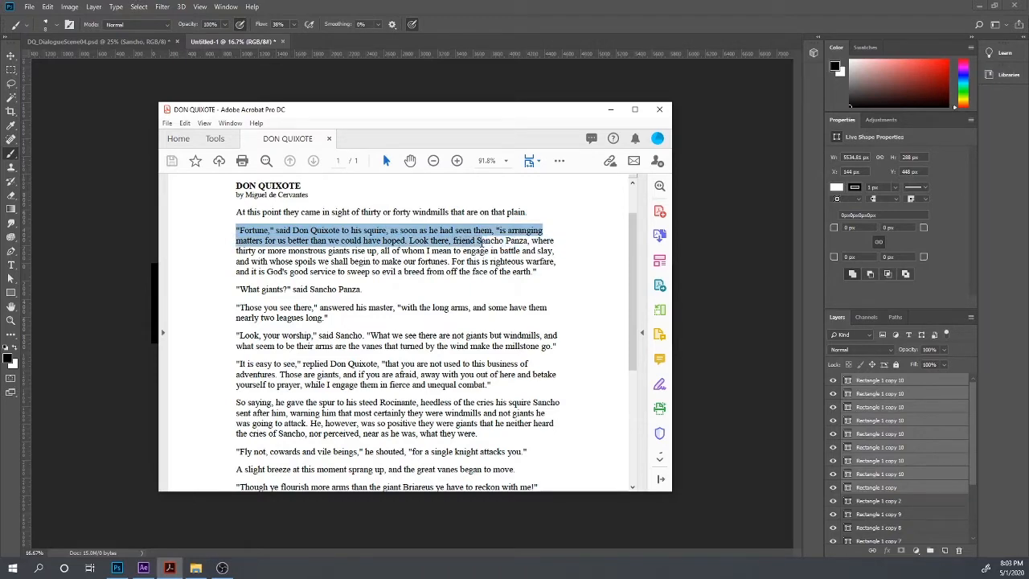
pyautogui.click(250, 231)
pyautogui.moveTo(235, 230); pyautogui.dragTo(359, 229)
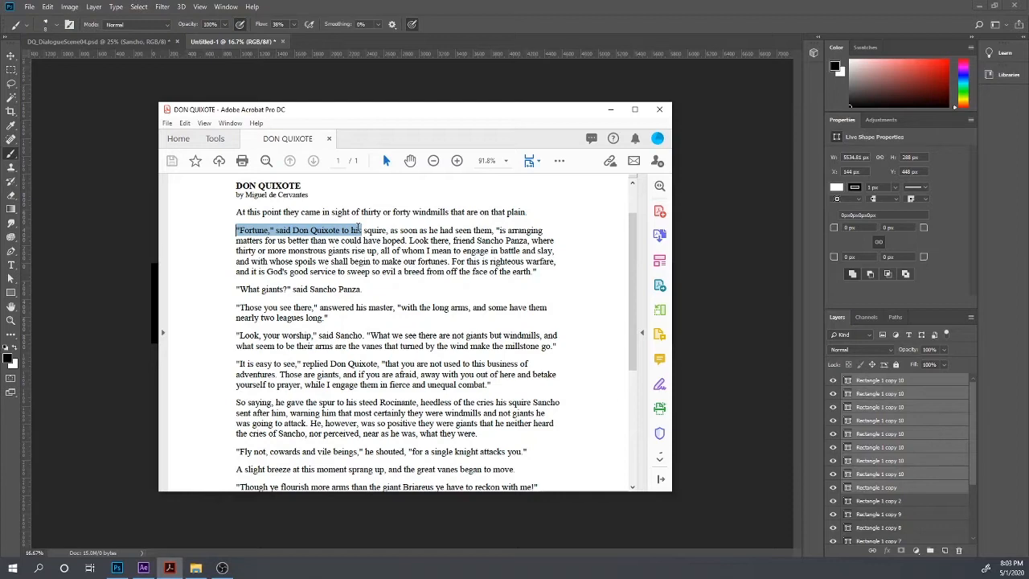
pyautogui.moveTo(359, 229); pyautogui.dragTo(504, 240)
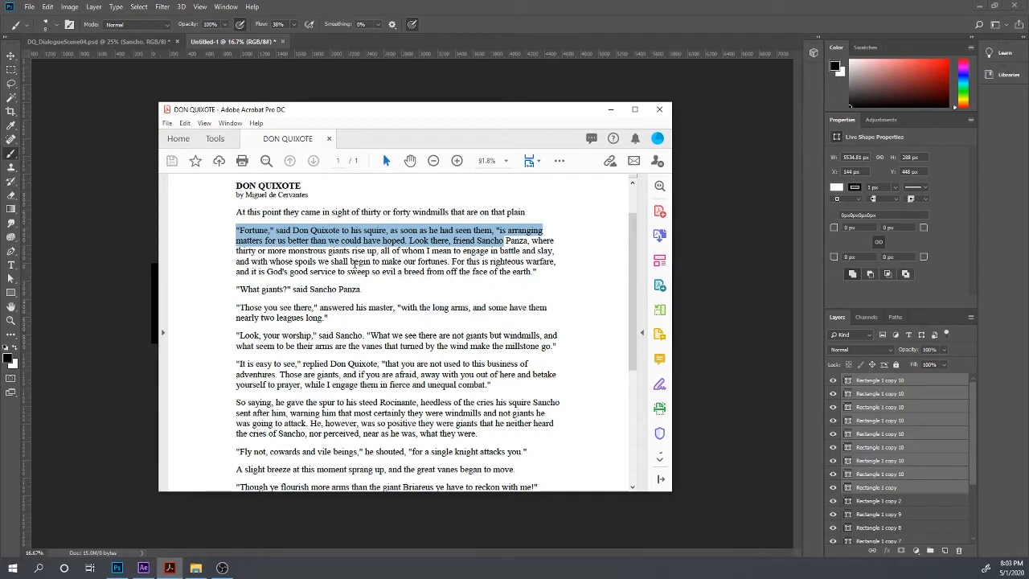
# - Read the remainder of the "Fortune" speech and Sancho Panza's "What giants?" reply
pyautogui.click(282, 257)
pyautogui.moveTo(231, 250); pyautogui.dragTo(278, 253)
pyautogui.click(400, 263)
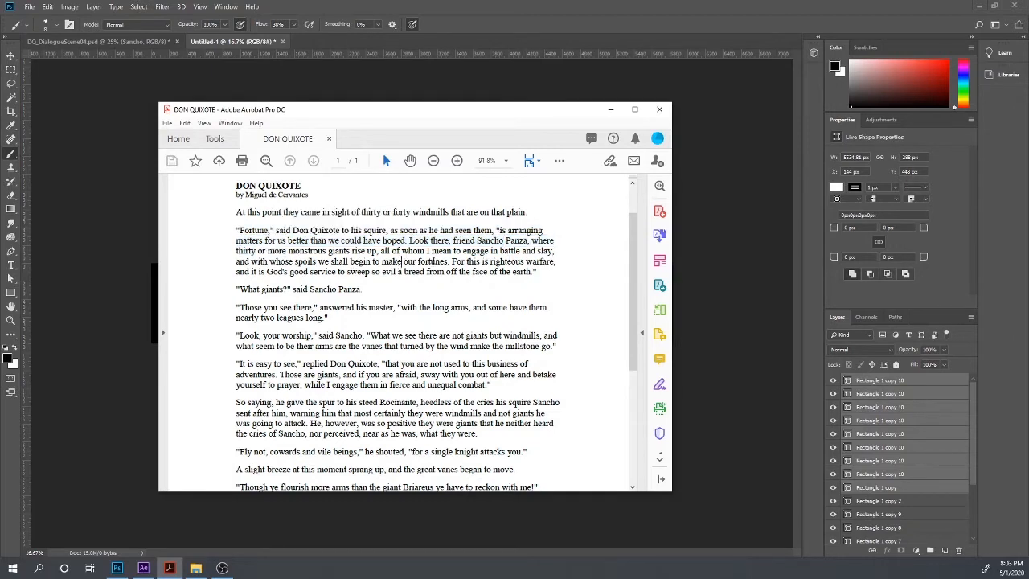
pyautogui.moveTo(450, 261); pyautogui.dragTo(241, 252)
pyautogui.click(475, 268)
pyautogui.moveTo(453, 261); pyautogui.dragTo(232, 287)
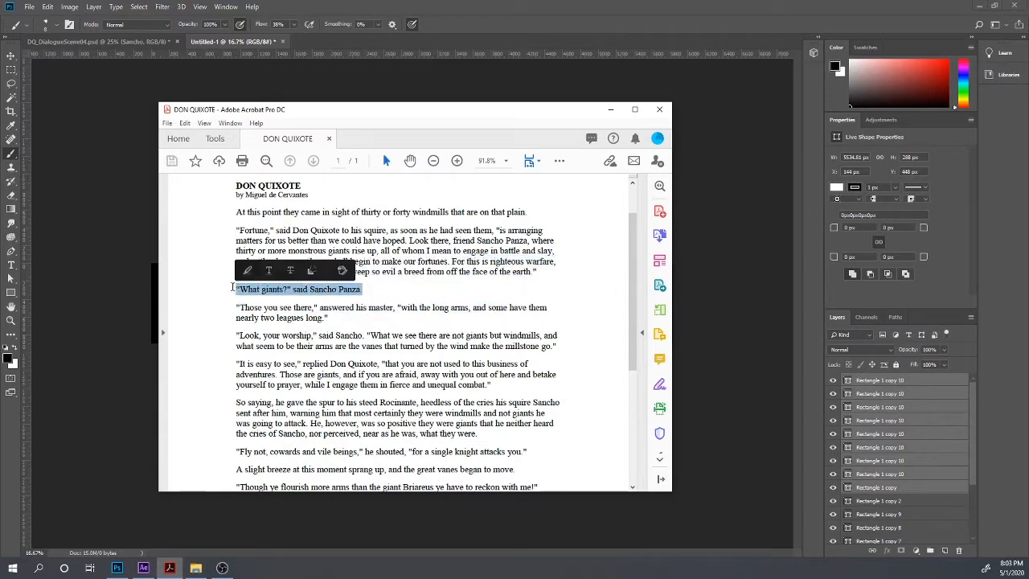
# - Review the dialogue from the "Fortune" speech through "answered his master" and minimize the script window
pyautogui.click(231, 288)
pyautogui.moveTo(375, 307); pyautogui.dragTo(238, 231)
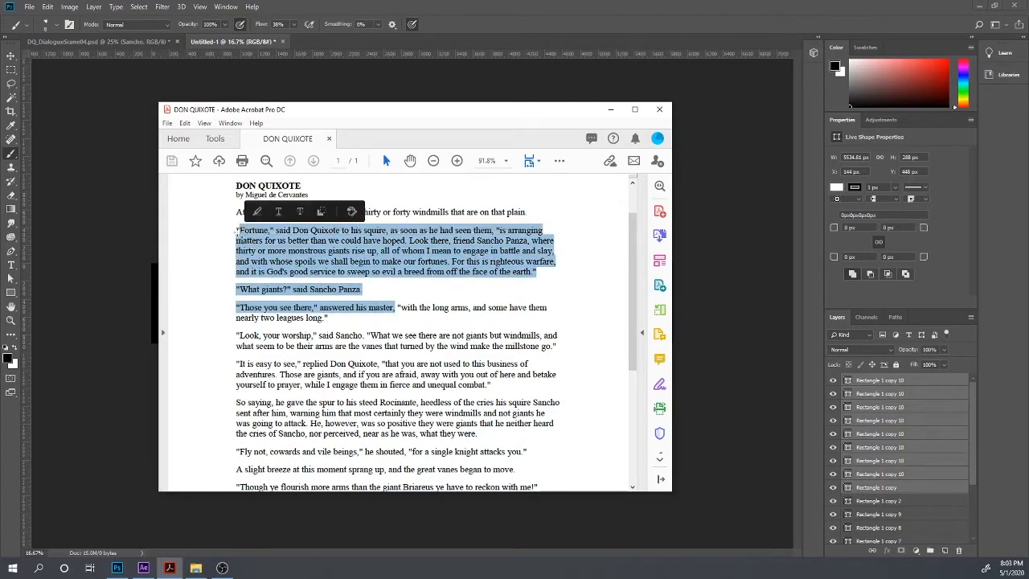
pyautogui.click(264, 262)
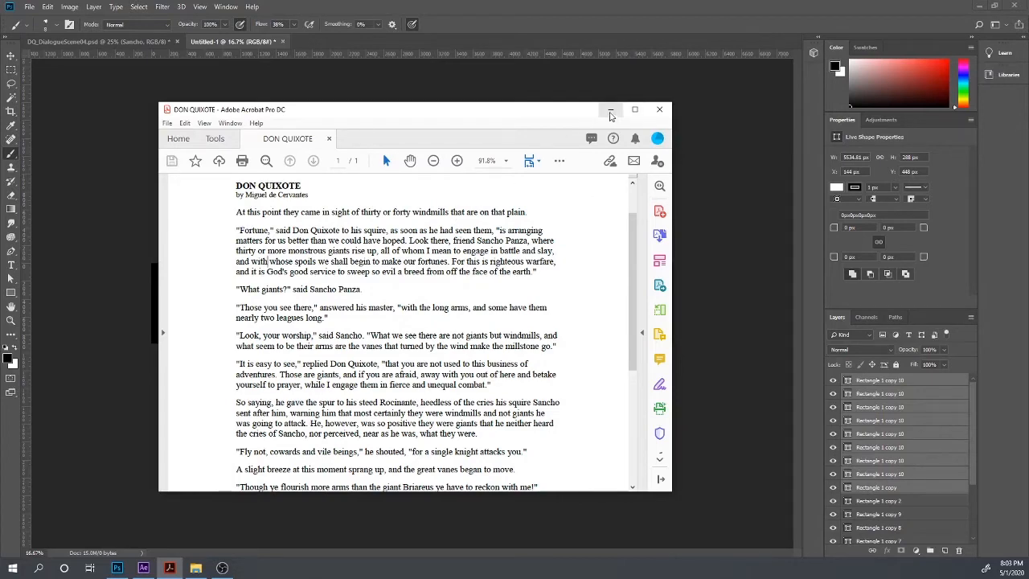
pyautogui.click(610, 110)
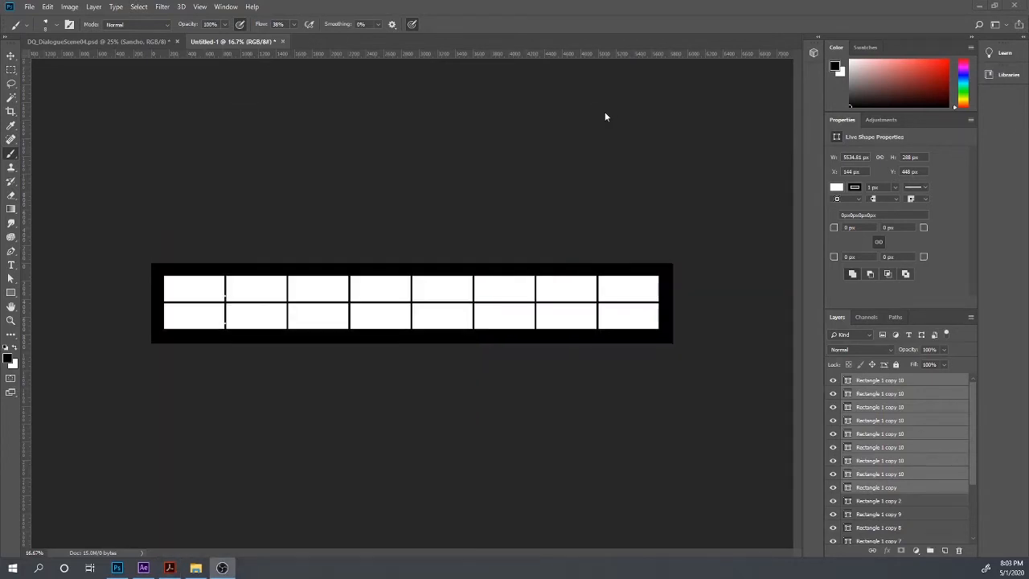
# - Switch to the DQ_DialogueScene04.psd document and collapse the Shot01 layer group with the Move tool active
pyautogui.click(133, 44)
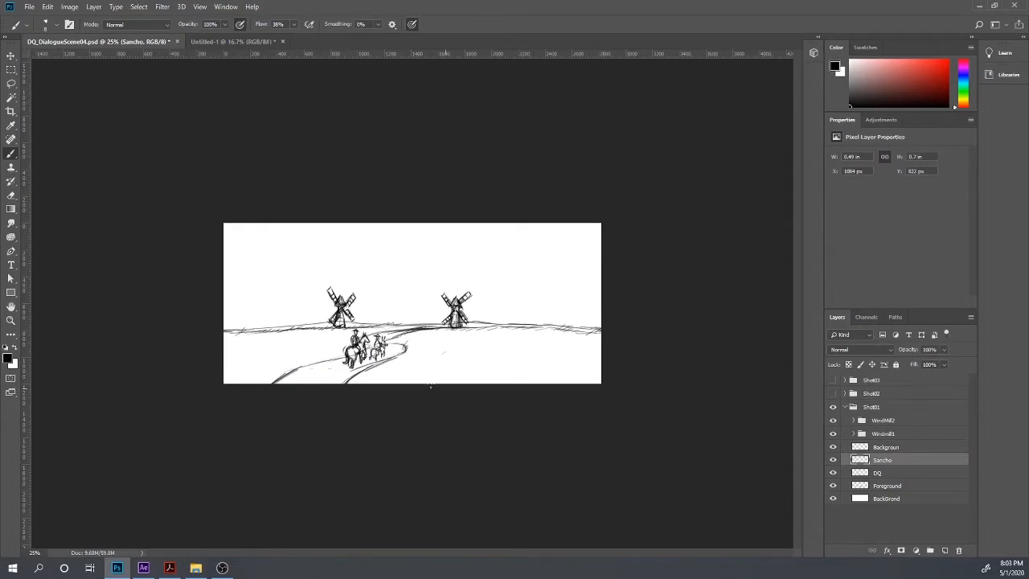
pyautogui.hotkey('ctrl', '+')
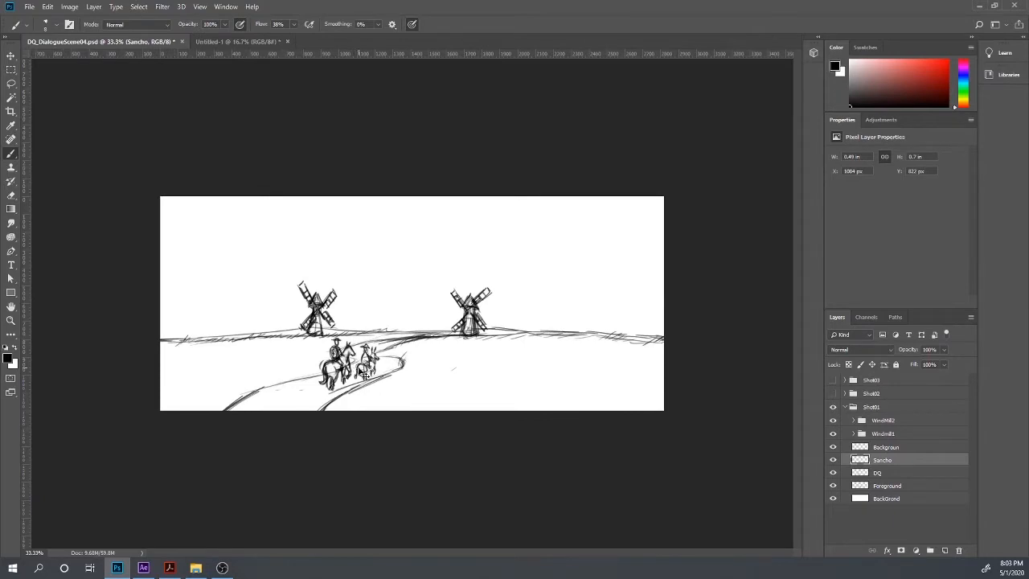
pyautogui.hotkey('ctrl', '+')
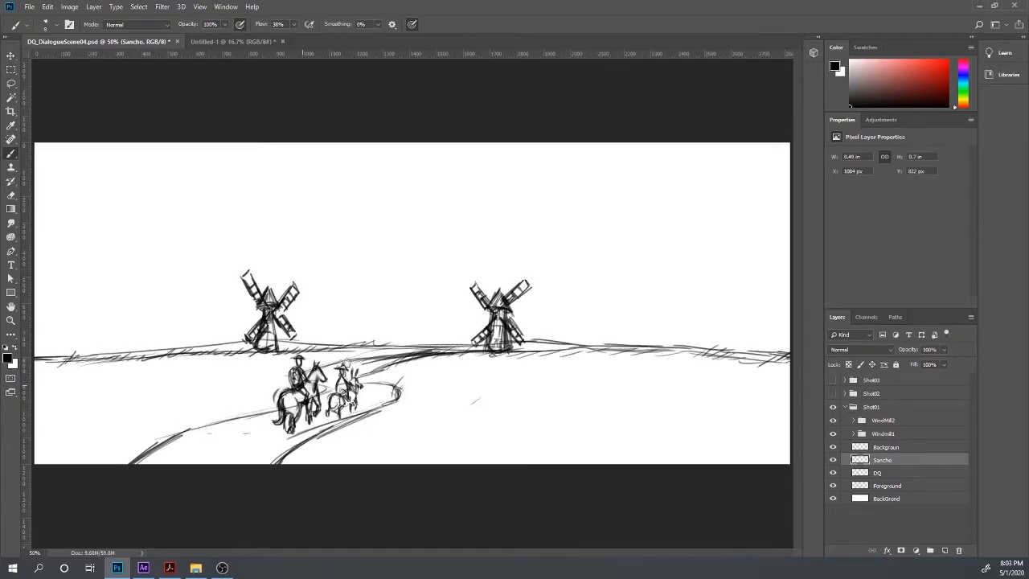
pyautogui.click(12, 56)
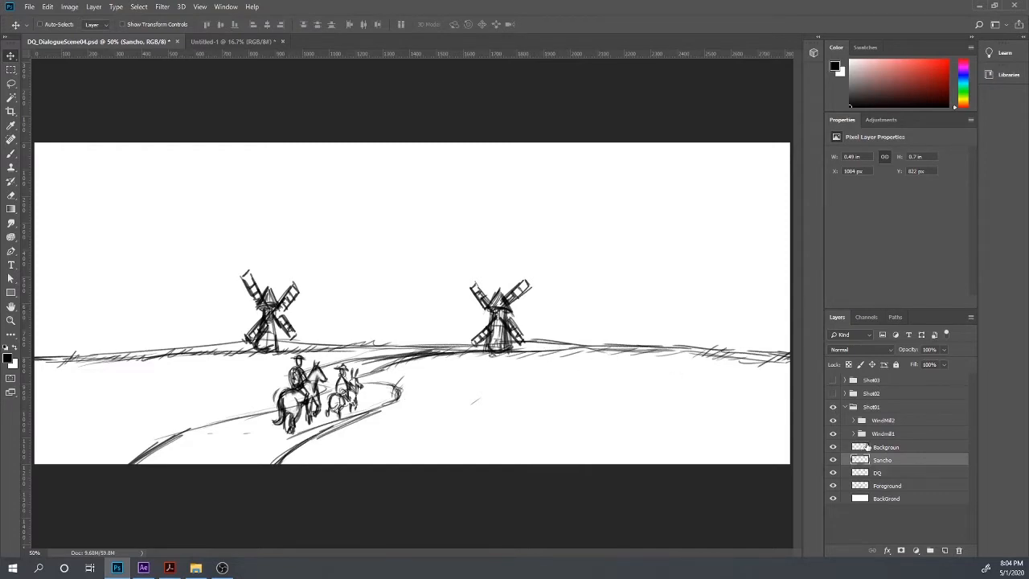
pyautogui.click(843, 407)
pyautogui.click(857, 460)
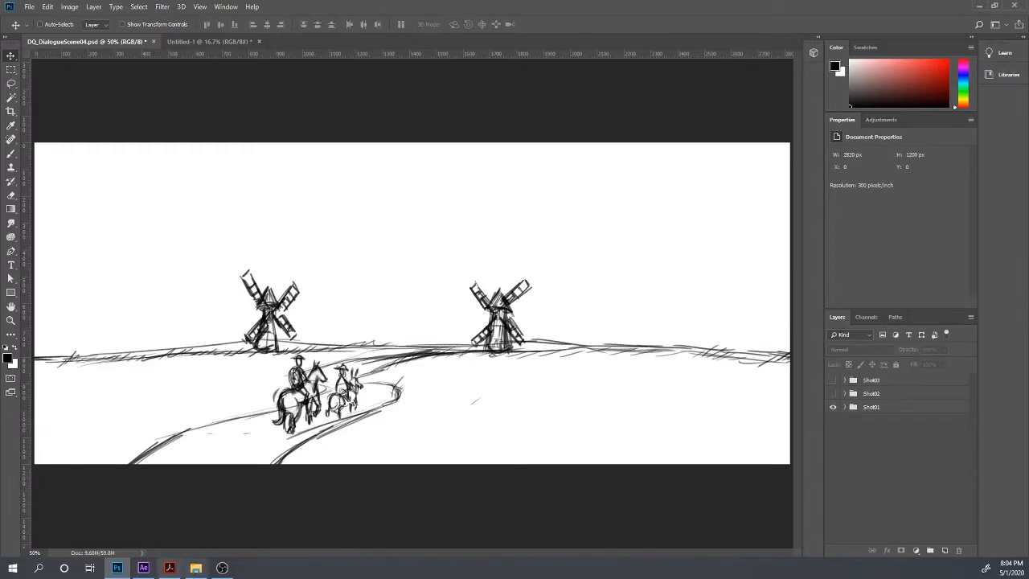
# - Bring the script back up in Acrobat, read the "For this is righteous warfare" sentence, and minimize it again
pyautogui.click(170, 568)
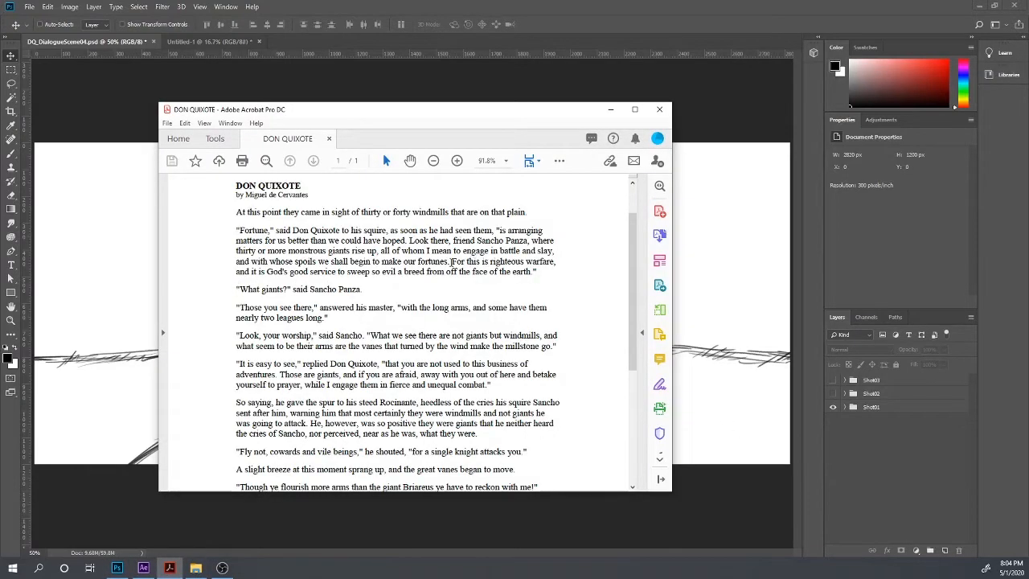
pyautogui.moveTo(451, 262); pyautogui.dragTo(549, 273)
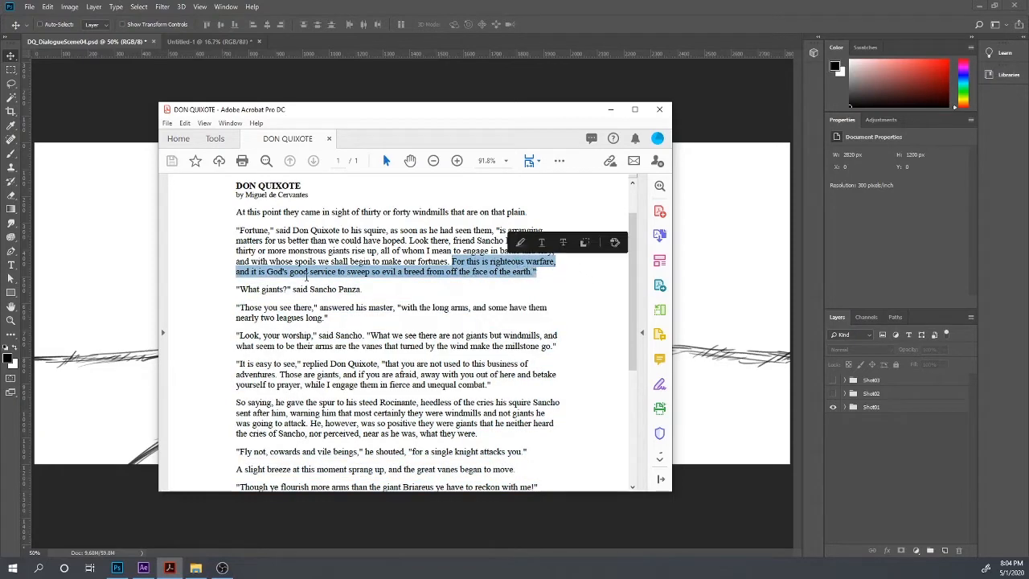
pyautogui.click(306, 276)
pyautogui.moveTo(288, 273); pyautogui.dragTo(539, 273)
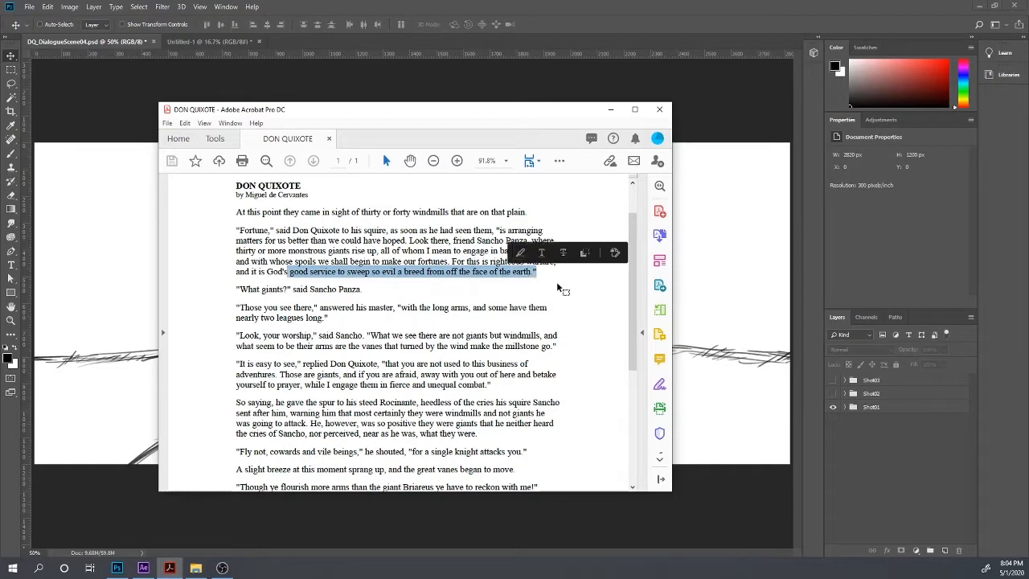
pyautogui.click(558, 284)
pyautogui.click(611, 109)
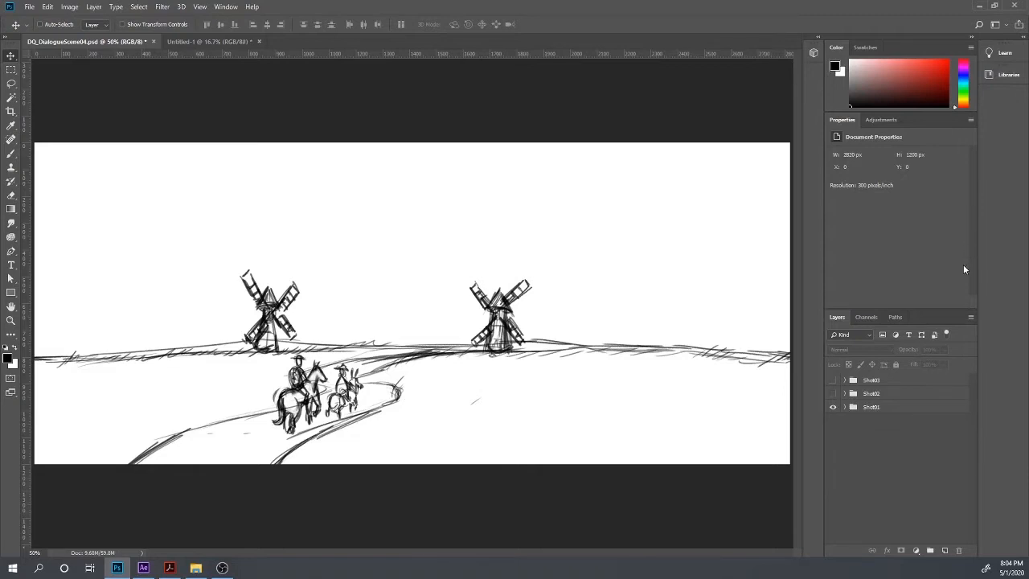
# - Inspect the Shot01 group by toggling the visibility of the whole group and its WindMill2 and Windmill1 subgroups
pyautogui.click(833, 409)
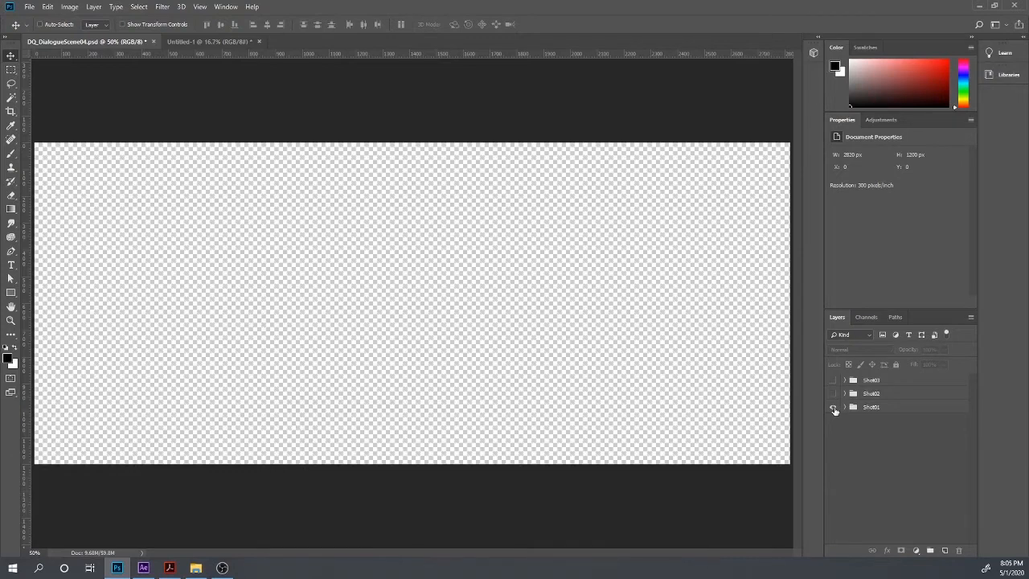
pyautogui.click(832, 407)
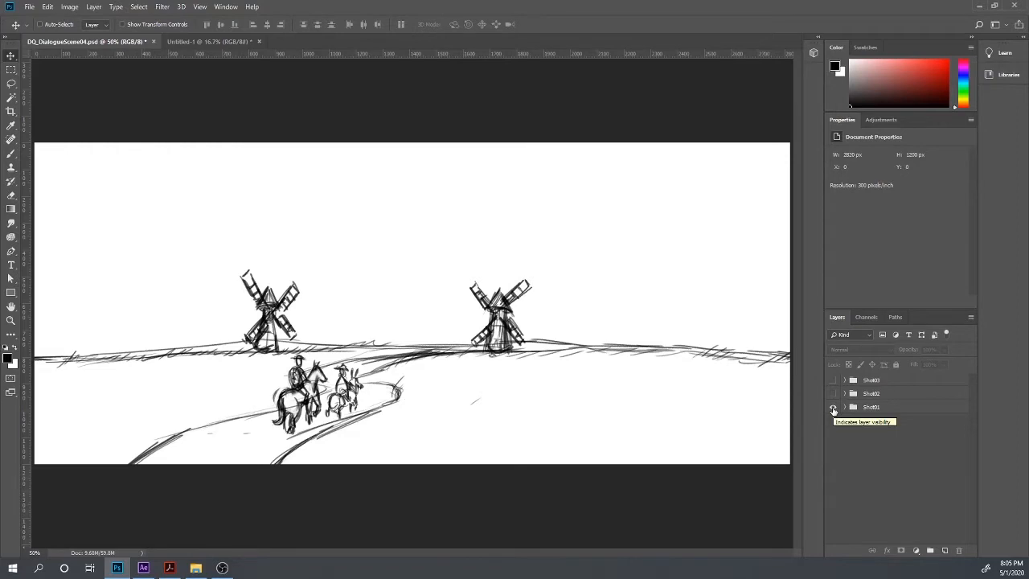
pyautogui.click(845, 407)
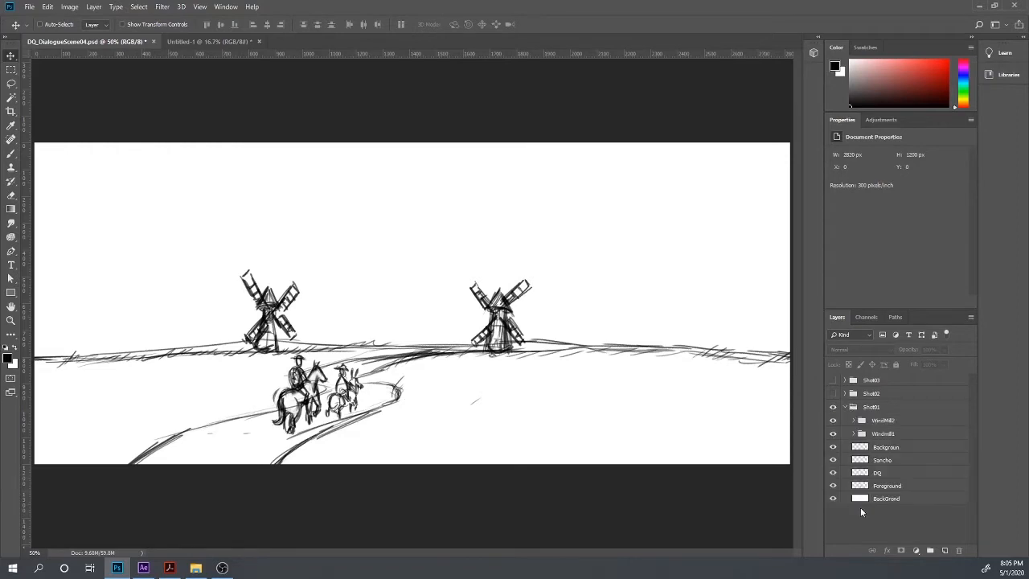
pyautogui.click(833, 421)
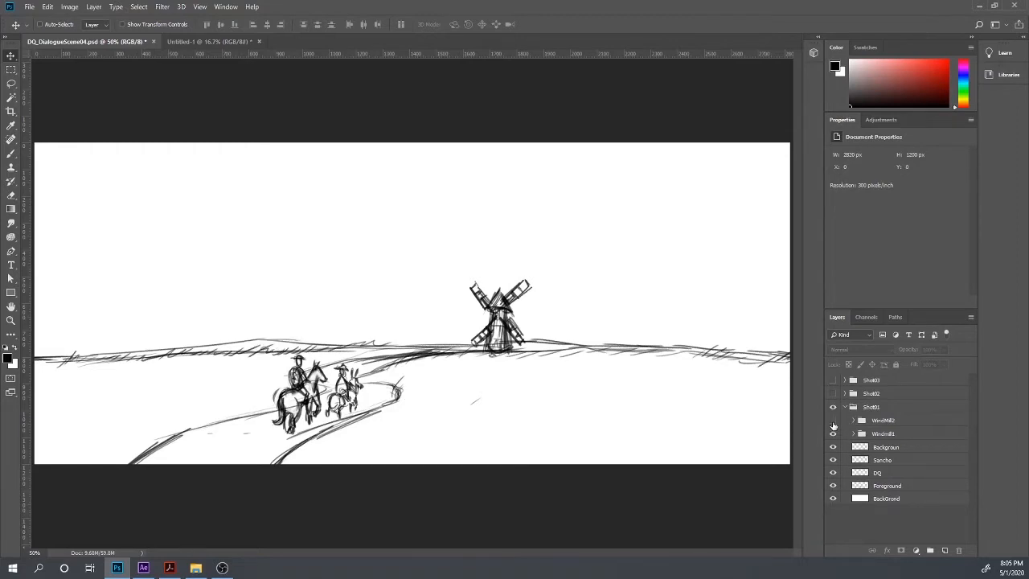
pyautogui.click(833, 421)
pyautogui.click(832, 434)
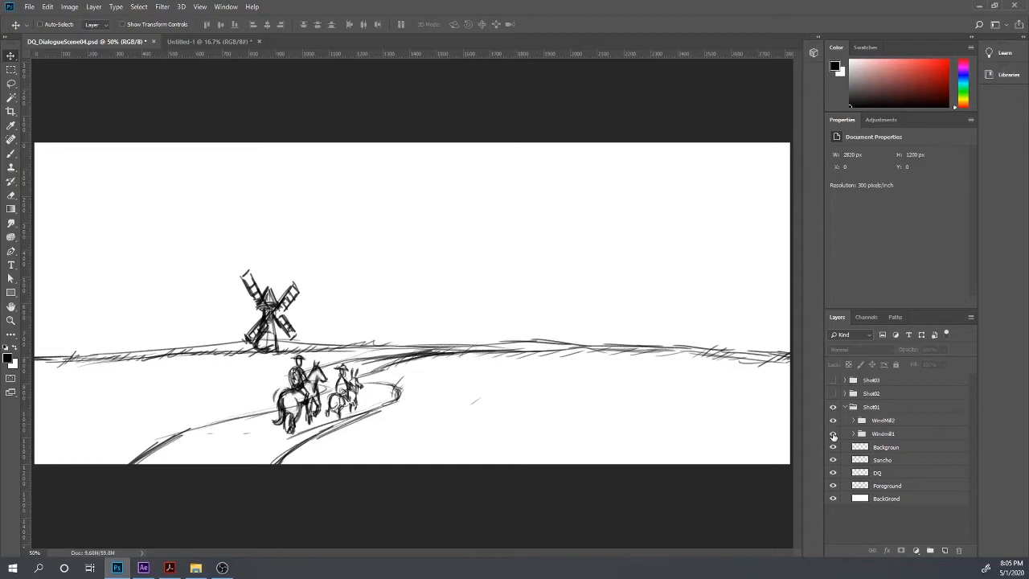
pyautogui.click(833, 434)
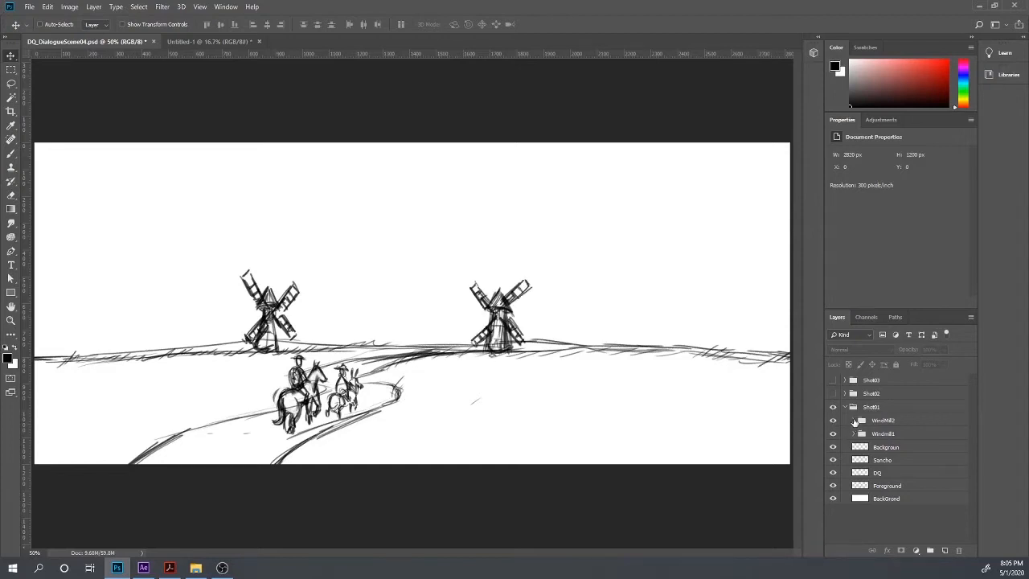
# - Expand the Windmill1 group and toggle the WindmillBase and WindmillPanes layers off and on to examine the separate parts
pyautogui.click(853, 434)
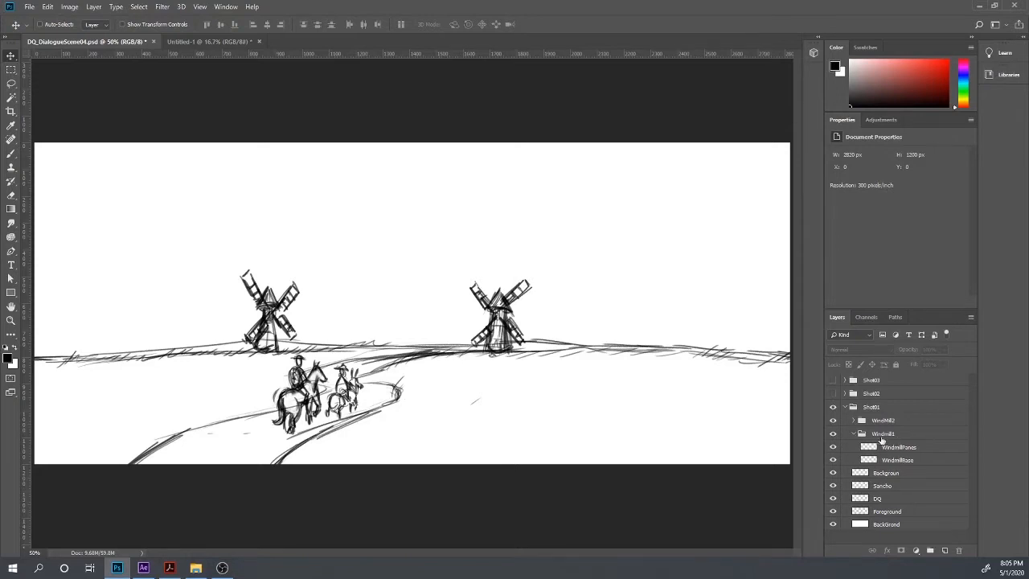
pyautogui.click(879, 462)
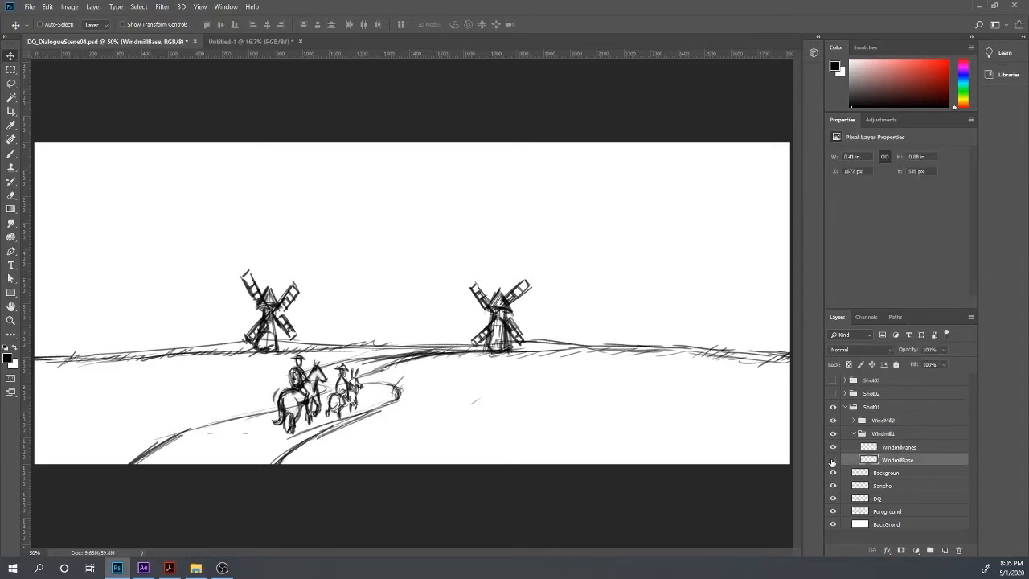
pyautogui.click(833, 460)
pyautogui.click(833, 460)
pyautogui.click(833, 461)
pyautogui.click(833, 461)
pyautogui.click(833, 448)
pyautogui.click(832, 447)
pyautogui.click(832, 448)
pyautogui.click(833, 448)
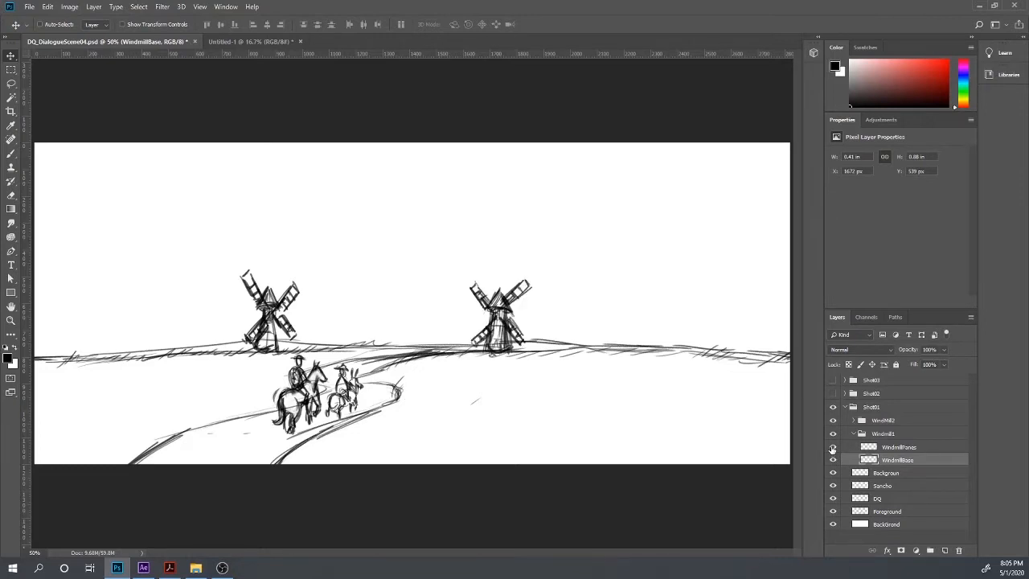
# - Try rotating the WindmillPanes layer with Free Transform
pyautogui.click(912, 450)
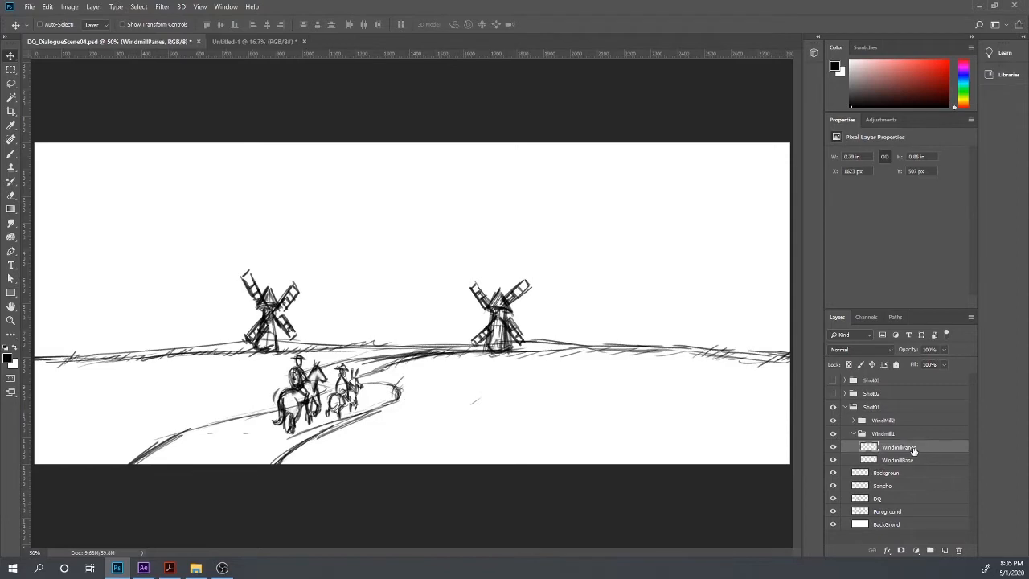
pyautogui.hotkey('ctrl', 't')
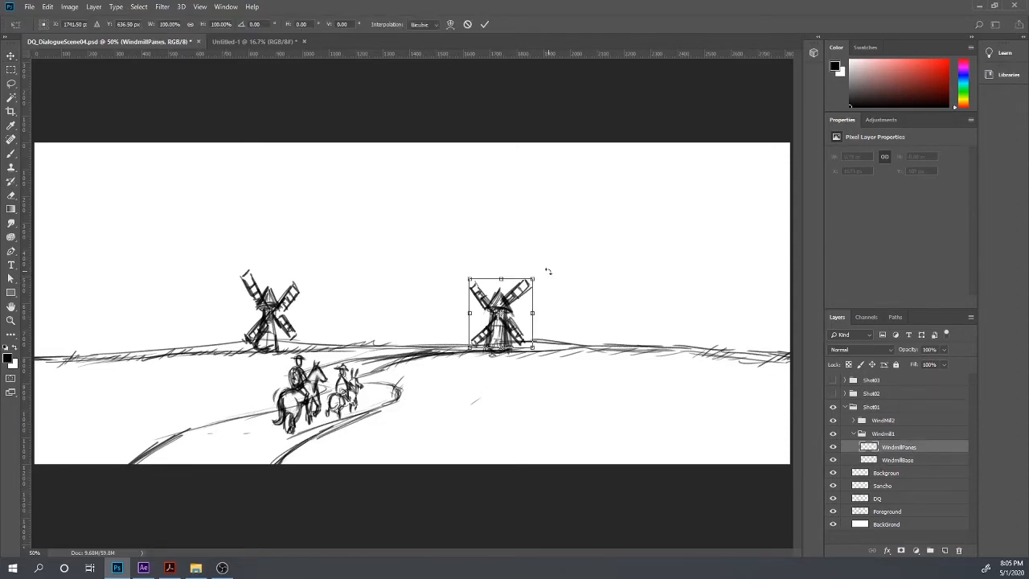
pyautogui.moveTo(548, 272)
pyautogui.mouseDown()
pyautogui.moveTo(523, 255)
pyautogui.moveTo(457, 259)
pyautogui.moveTo(510, 252)
pyautogui.moveTo(556, 353)
pyautogui.moveTo(557, 281)
pyautogui.mouseUp()
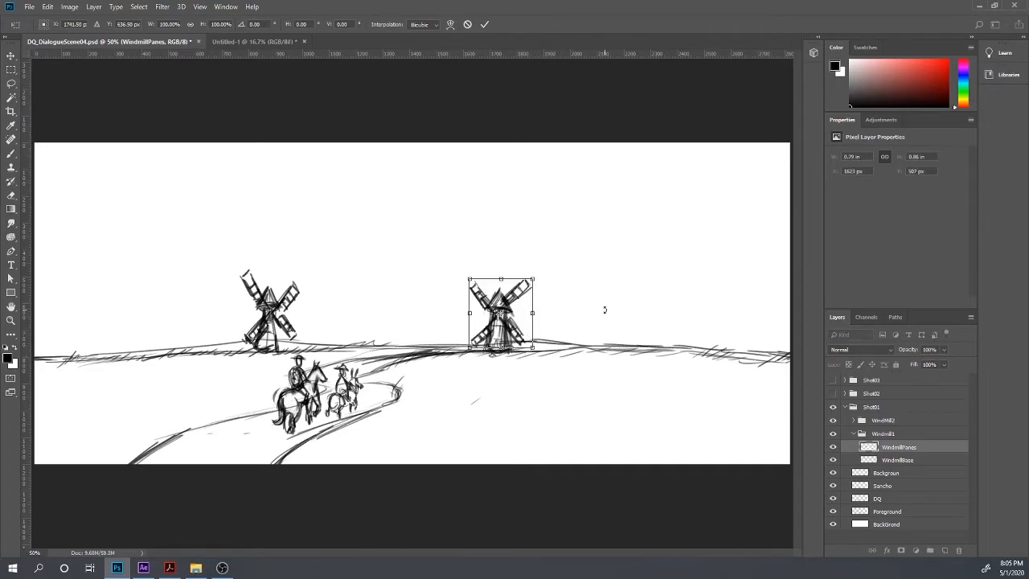
pyautogui.press('Return')
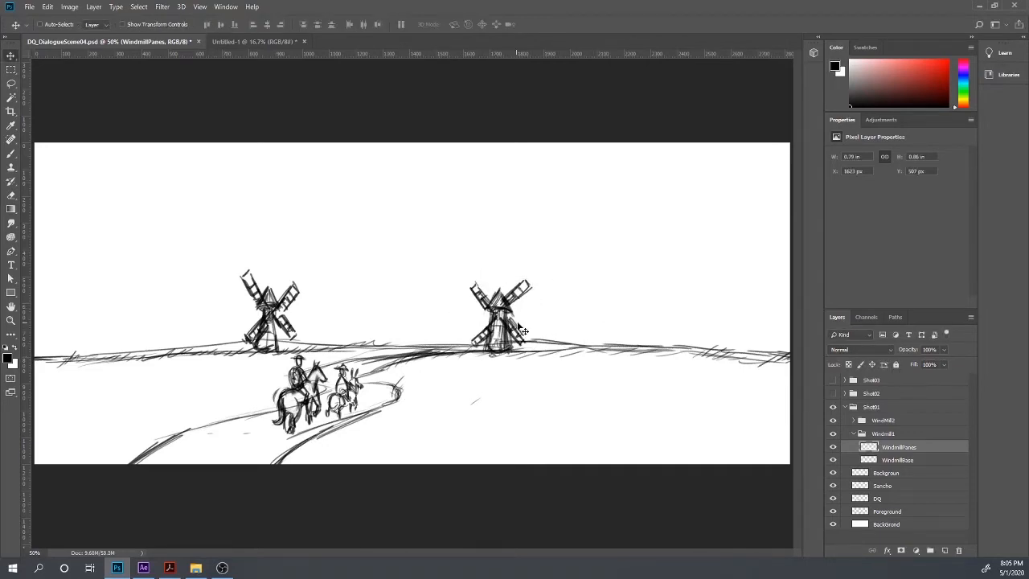
# - Collapse the Windmill1 group and inspect the Backgroun, Sancho and Foreground layers, toggling Backgroun's visibility off and on
pyautogui.click(854, 434)
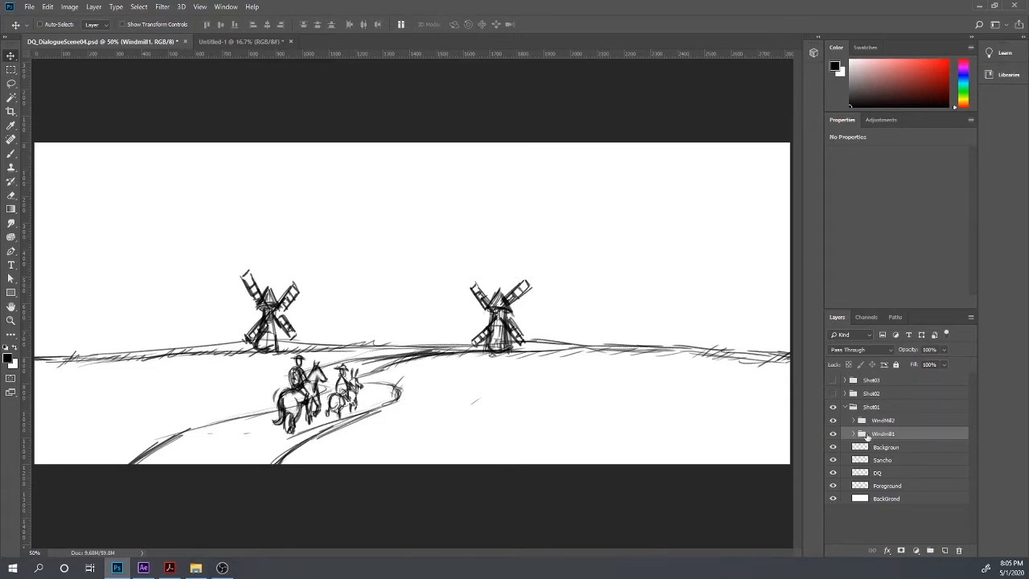
pyautogui.click(834, 448)
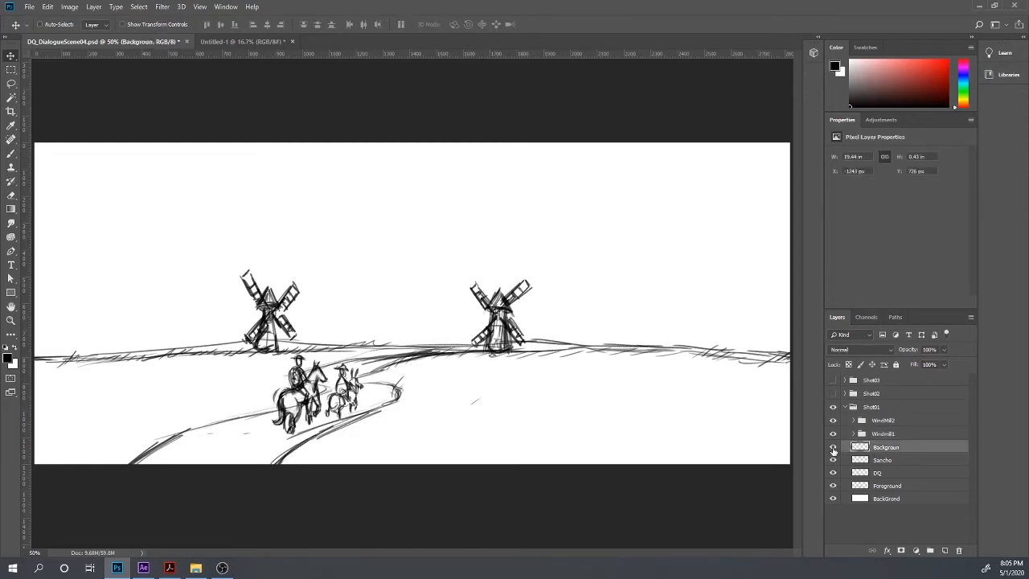
pyautogui.click(907, 461)
pyautogui.click(900, 486)
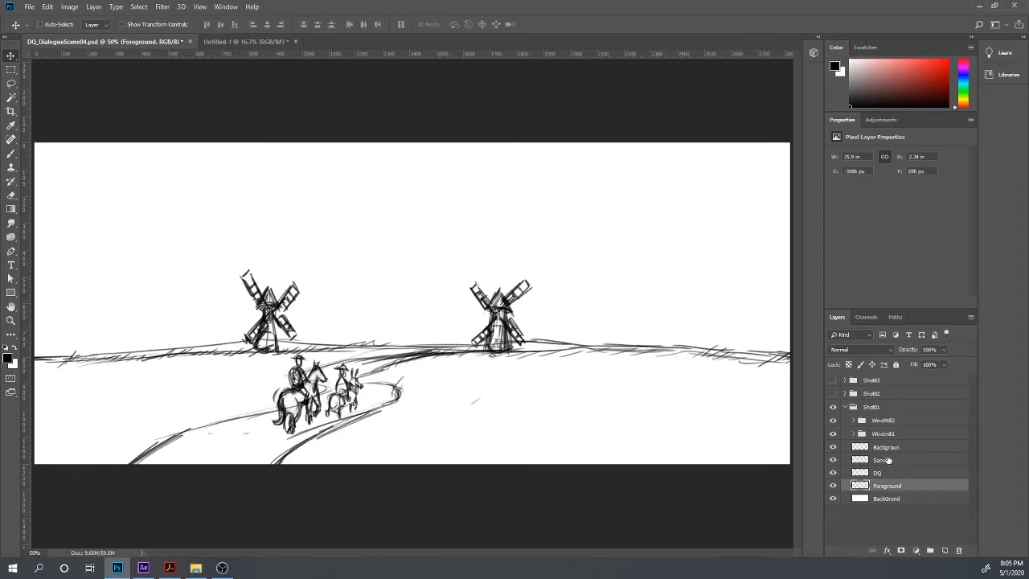
pyautogui.click(833, 447)
pyautogui.click(833, 448)
# - Reposition the Backgroun layer's distant hills behind the windmills to X -1994 px, Y 692 px
pyautogui.click(896, 448)
pyautogui.moveTo(408, 343); pyautogui.dragTo(404, 328)
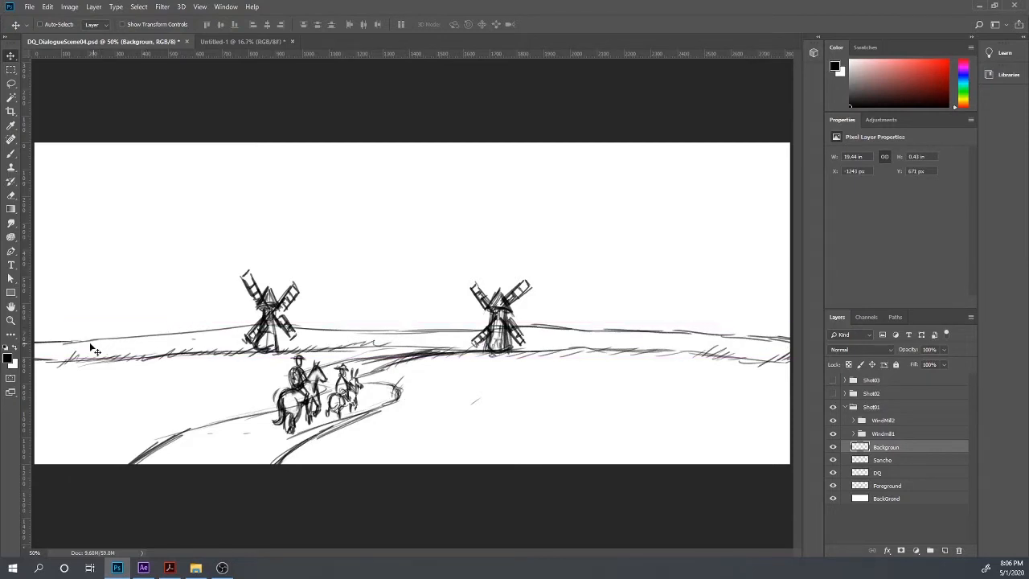
pyautogui.moveTo(82, 347)
pyautogui.mouseDown()
pyautogui.moveTo(156, 330)
pyautogui.moveTo(675, 326)
pyautogui.moveTo(51, 291)
pyautogui.moveTo(367, 394)
pyautogui.moveTo(482, 333)
pyautogui.moveTo(563, 337)
pyautogui.moveTo(344, 320)
pyautogui.moveTo(6, 320)
pyautogui.moveTo(359, 346)
pyautogui.moveTo(559, 334)
pyautogui.moveTo(577, 322)
pyautogui.moveTo(573, 332)
pyautogui.moveTo(389, 327)
pyautogui.moveTo(330, 343)
pyautogui.moveTo(193, 344)
pyautogui.mouseUp()
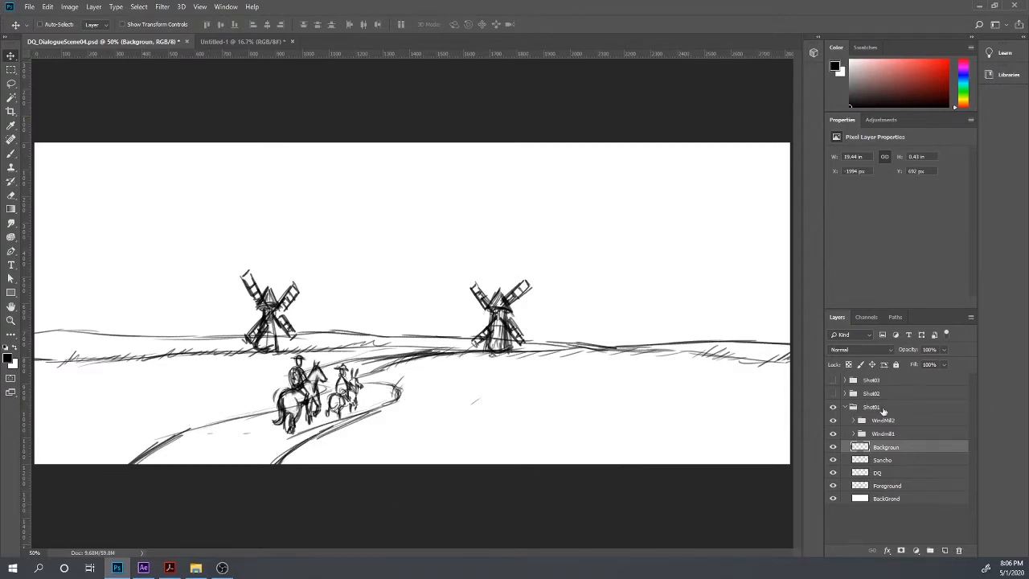
# - Show the Layer Comps panel and make it taller to fit several comps
pyautogui.click(226, 6)
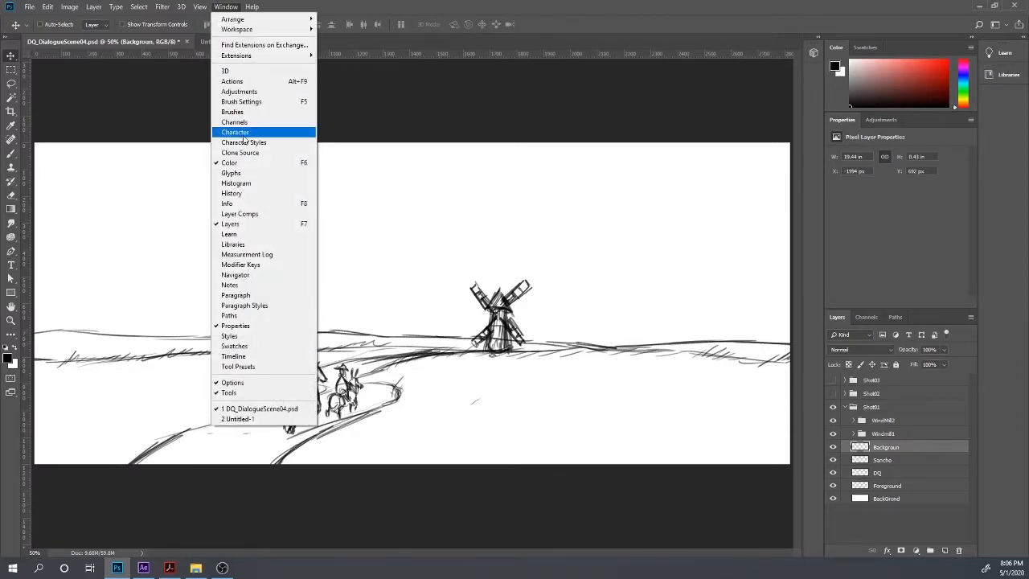
pyautogui.click(249, 216)
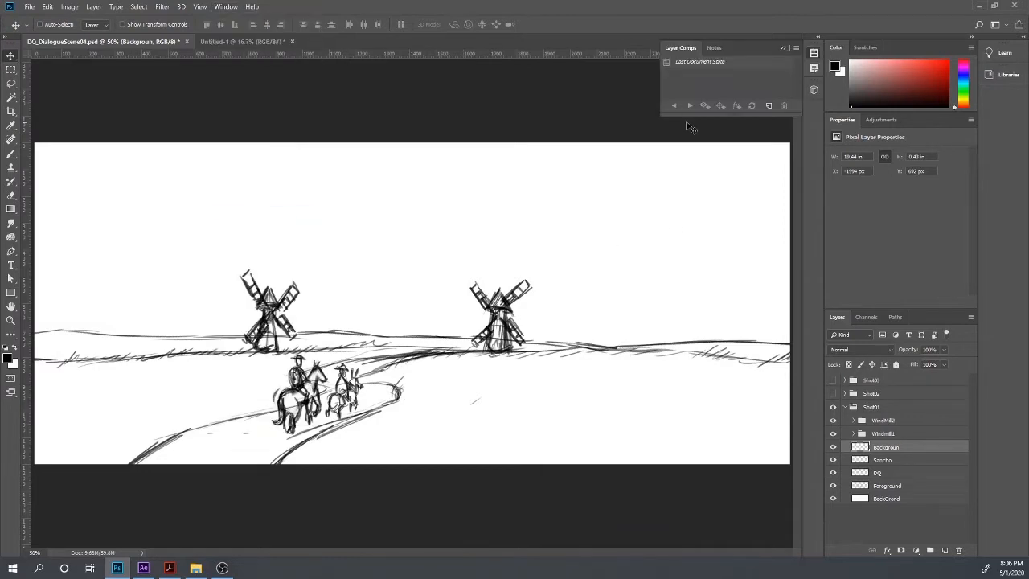
pyautogui.moveTo(688, 117); pyautogui.dragTo(681, 284)
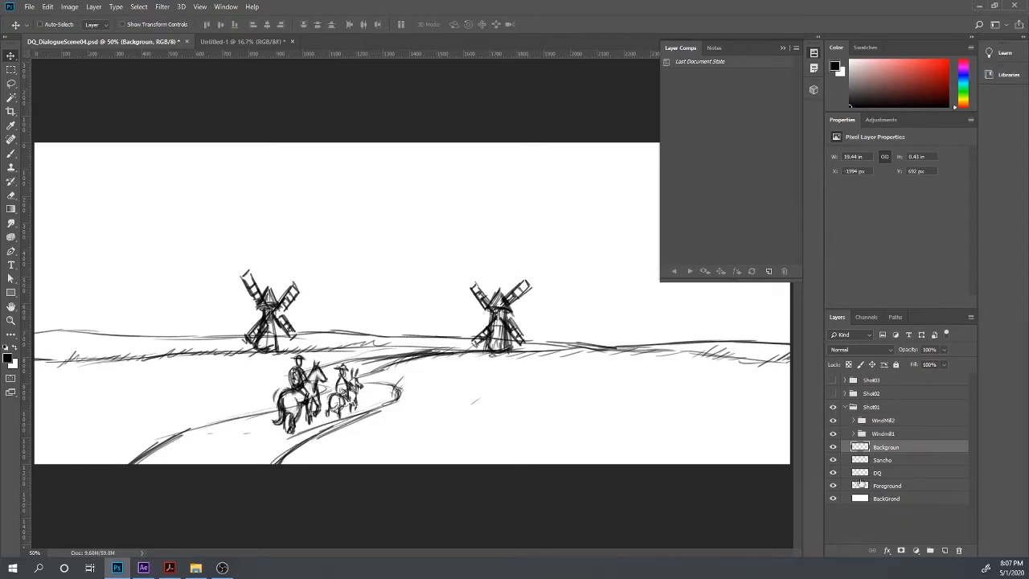
# - Collapse the Shot01 group and create a layer comp named Shot01 that records layer visibility
pyautogui.click(844, 408)
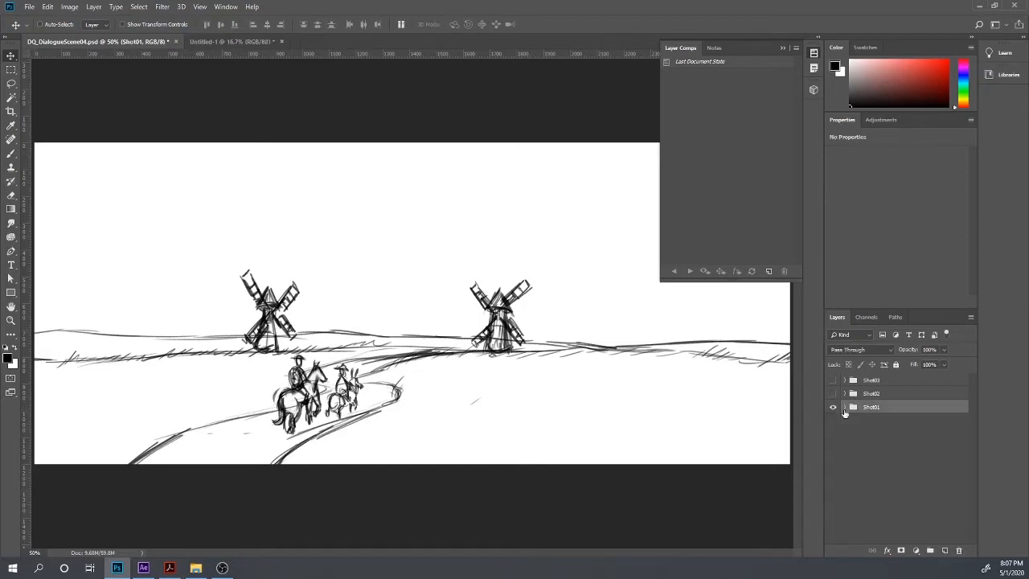
pyautogui.click(769, 272)
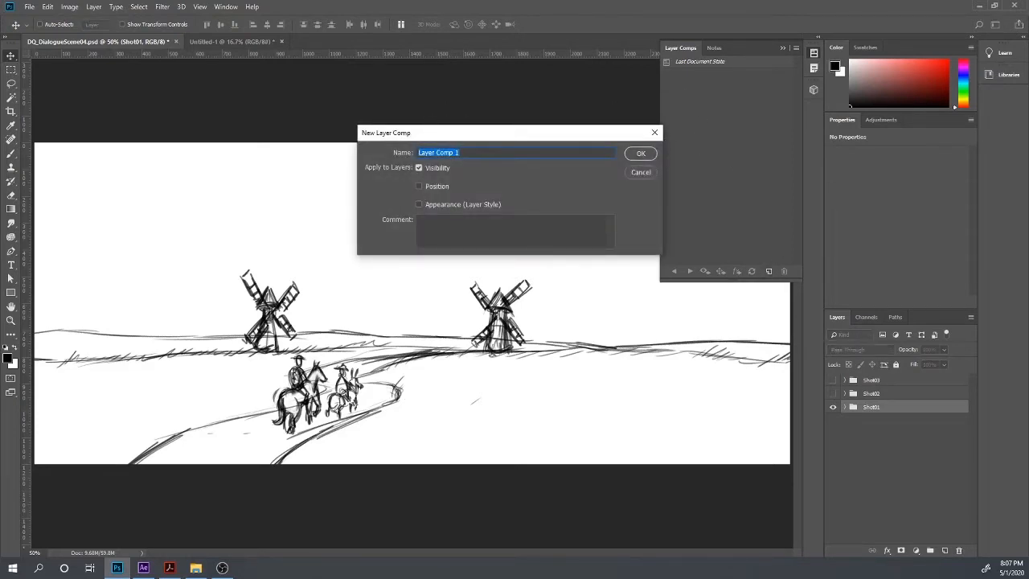
pyautogui.write('Shot01')
pyautogui.click(641, 155)
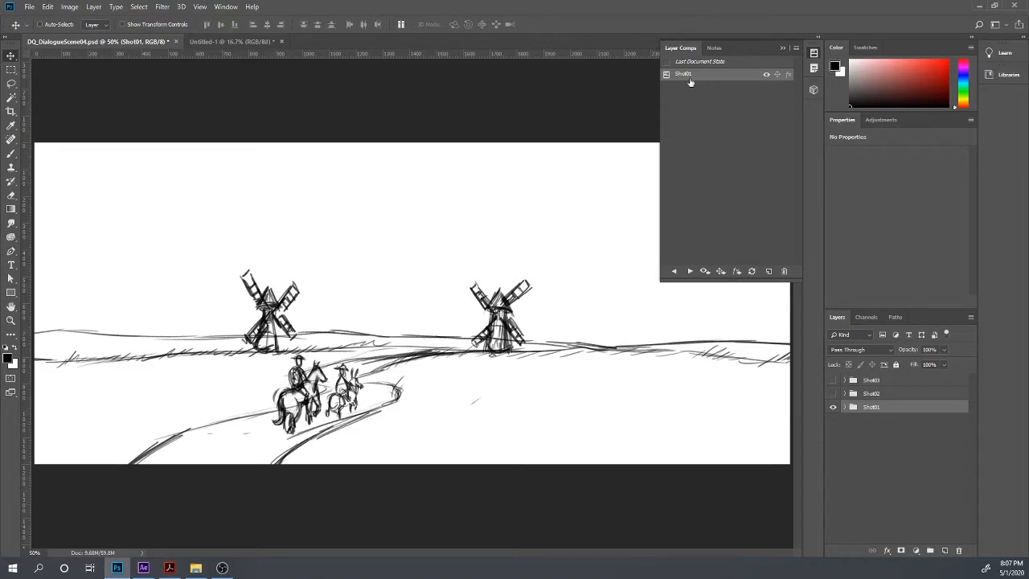
# - Make the Shot02 group visible and create a visibility layer comp named Shot02
pyautogui.click(832, 394)
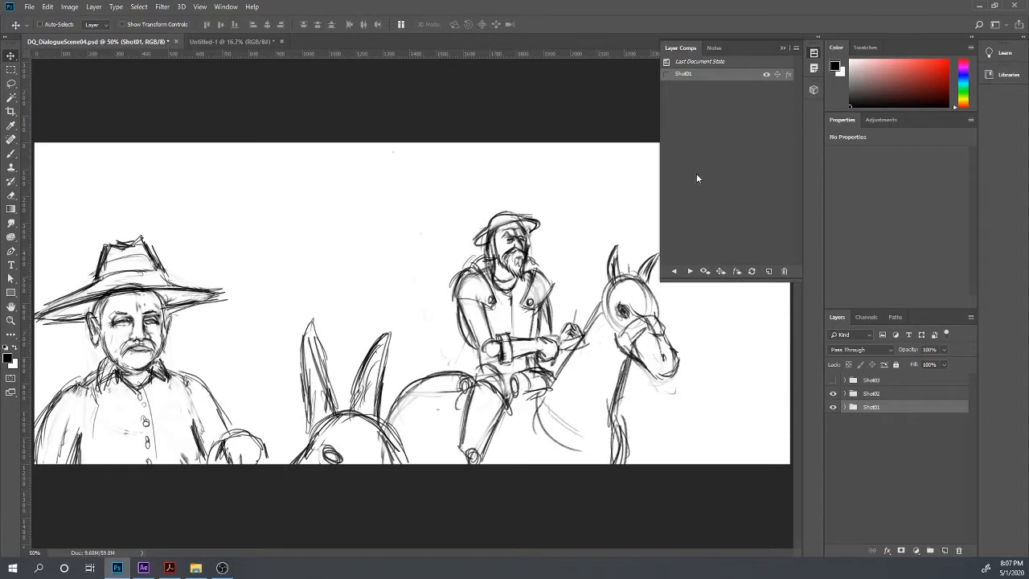
pyautogui.click(690, 108)
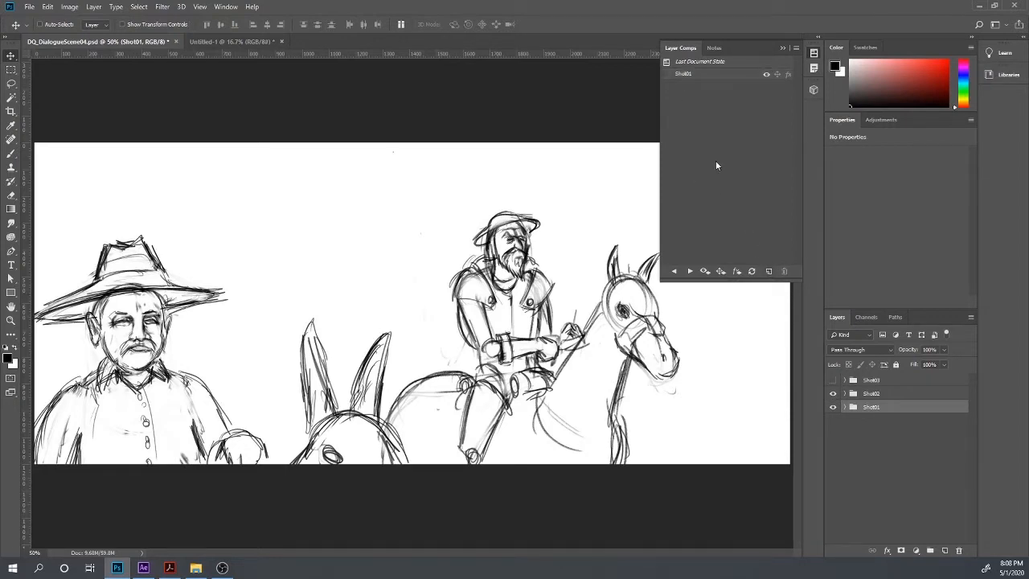
pyautogui.click(768, 271)
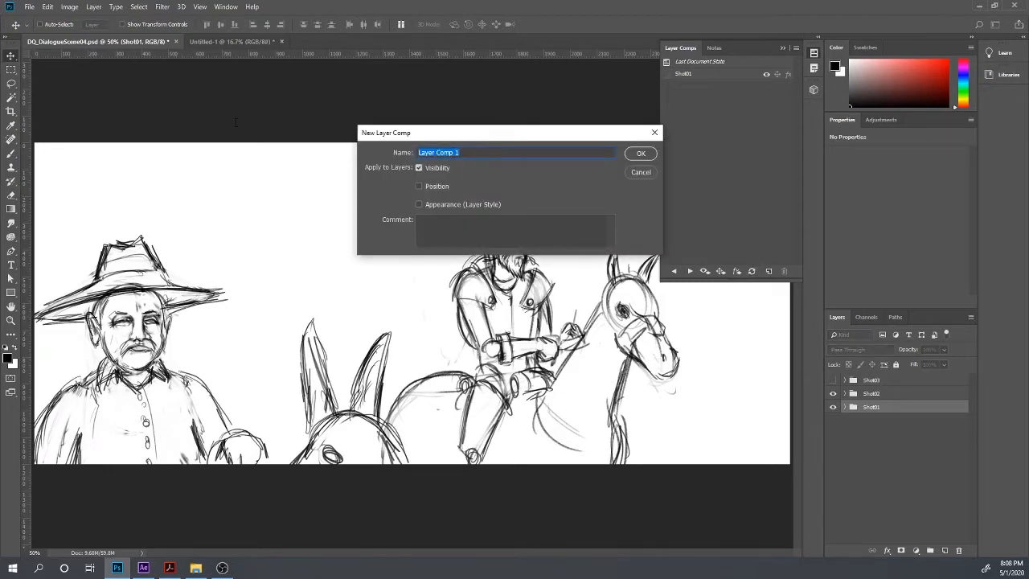
pyautogui.write('Sa')
pyautogui.press('BackSpace')
pyautogui.write('hot02')
pyautogui.click(642, 160)
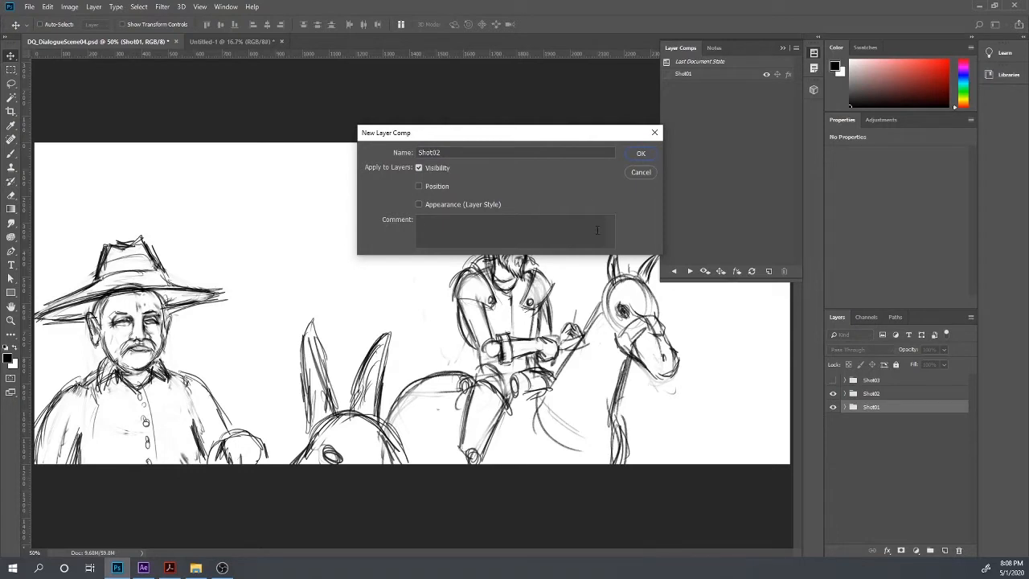
pyautogui.click(641, 155)
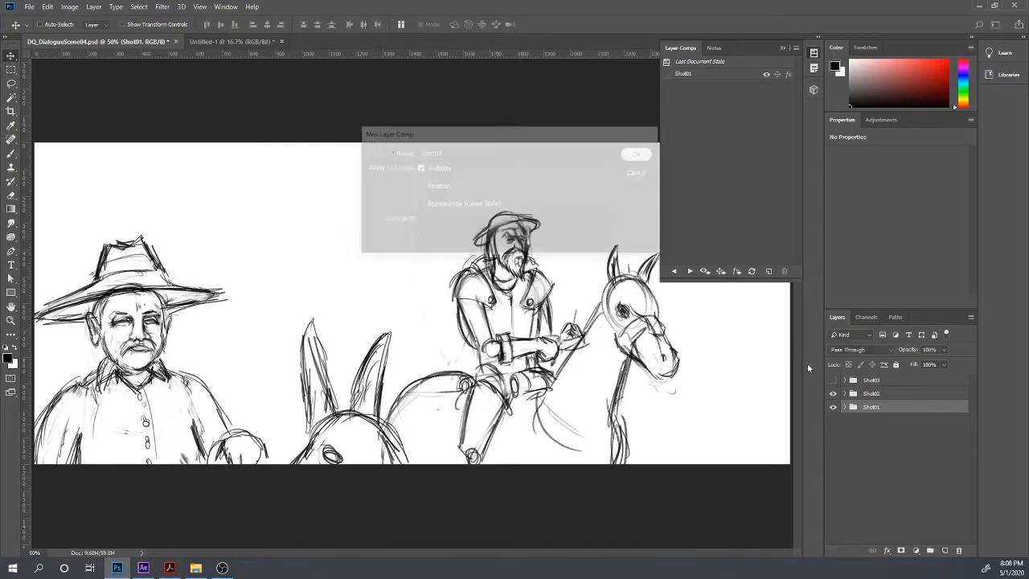
# - Expand the Shot02 group and rename the Shot02 layer comp to Shot02A
pyautogui.click(844, 394)
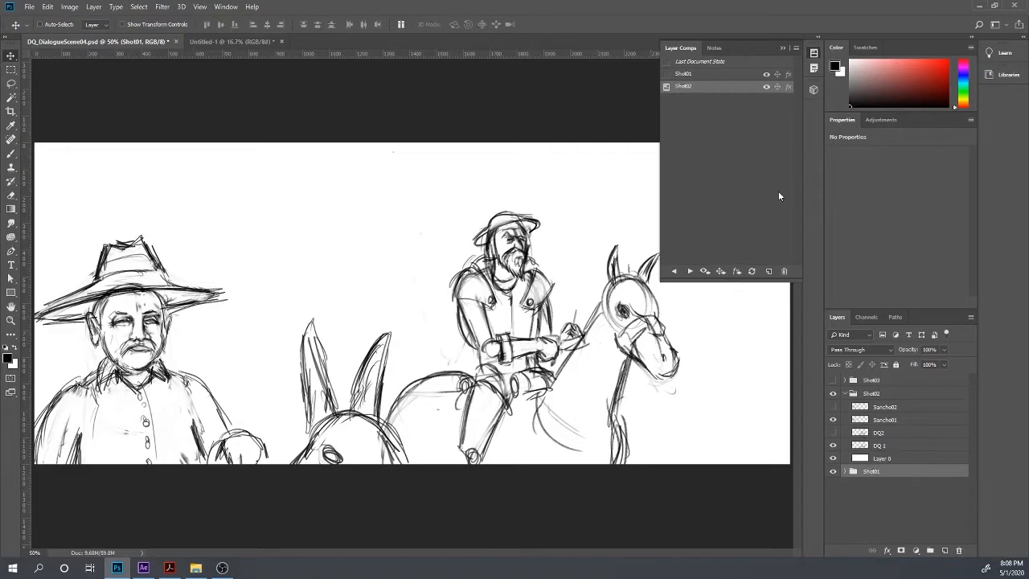
pyautogui.doubleClick(690, 87)
pyautogui.write('A')
pyautogui.press('Return')
# - In the Shot02 group, hide DQ 1 and Sancho01 and show the DQ2 and Sancho02 layers instead
pyautogui.click(832, 444)
pyautogui.click(832, 432)
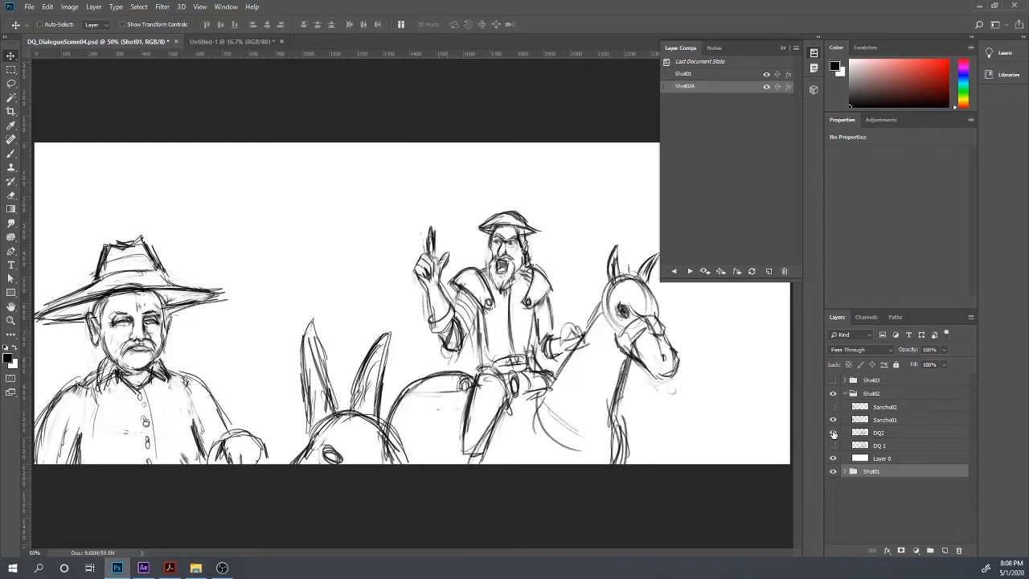
pyautogui.click(880, 435)
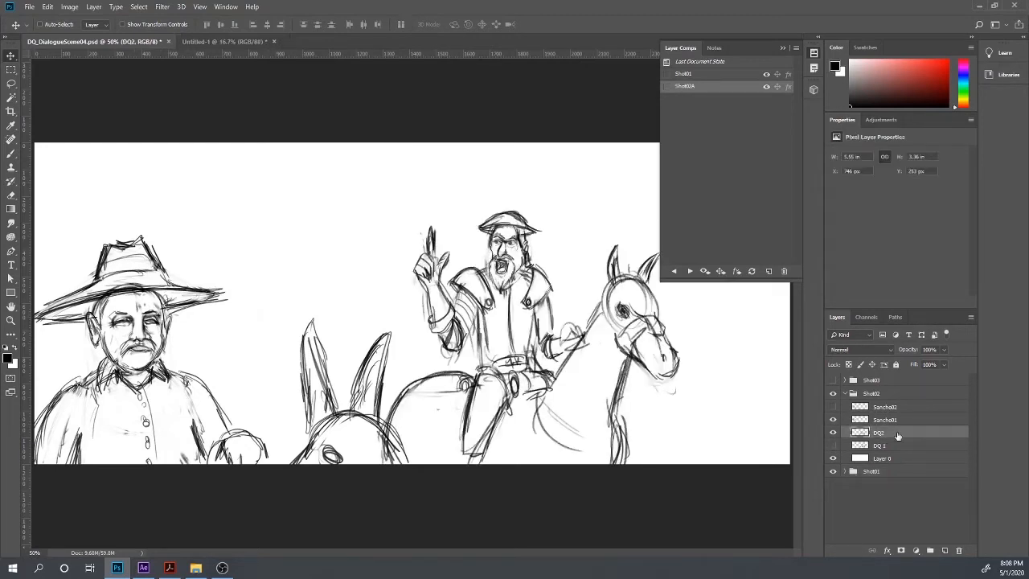
pyautogui.click(832, 419)
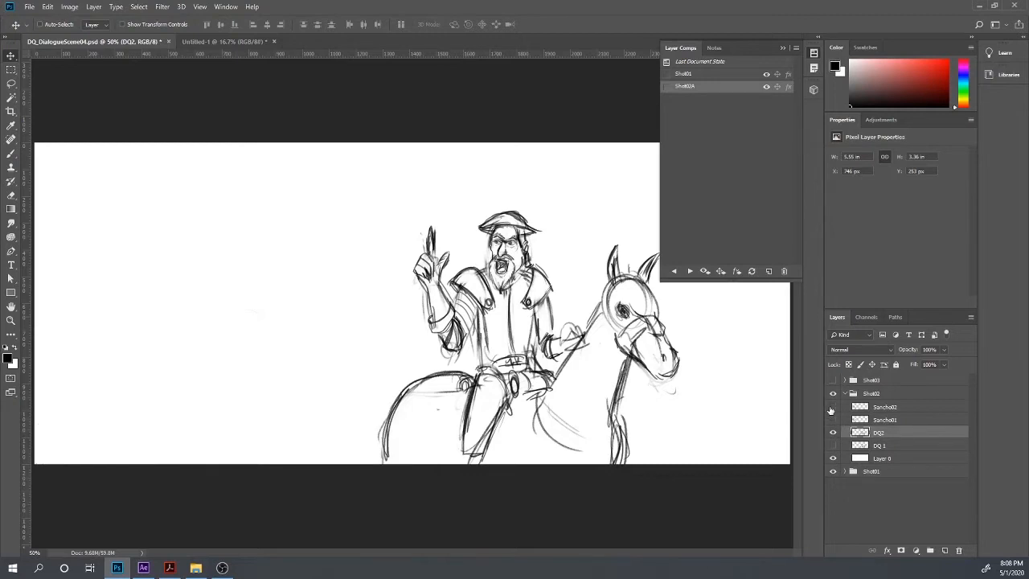
pyautogui.click(833, 407)
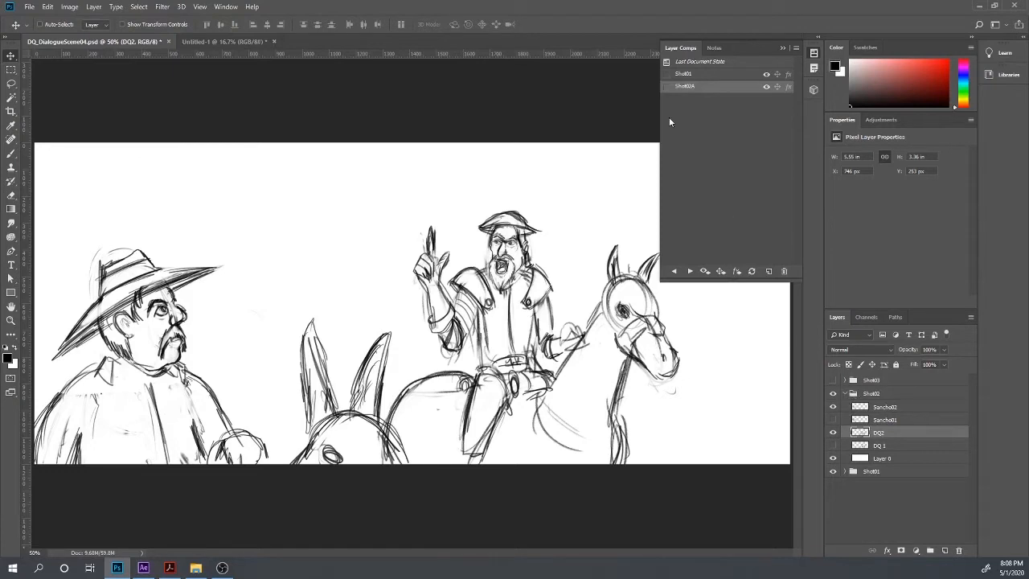
# - Create a visibility layer comp named Shot02B from the alternate Don Quixote and Sancho poses
pyautogui.click(722, 172)
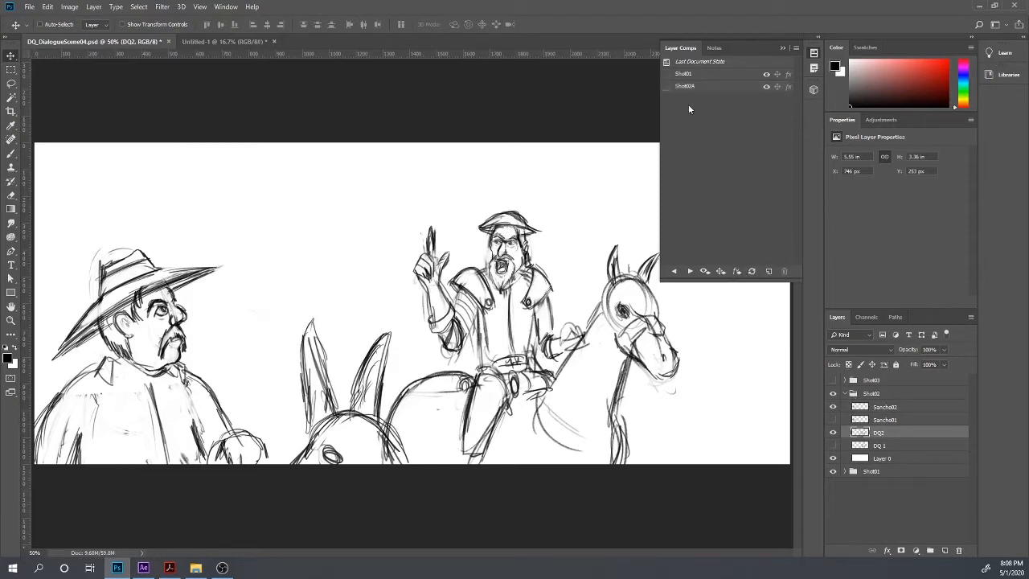
pyautogui.click(768, 272)
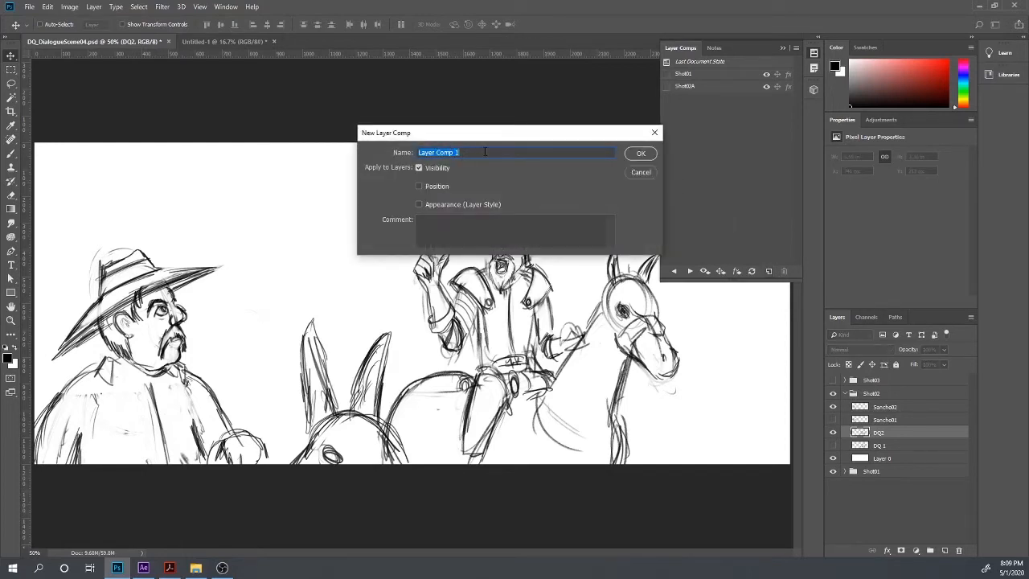
pyautogui.write('Shot02N')
pyautogui.press('BackSpace')
pyautogui.write('B')
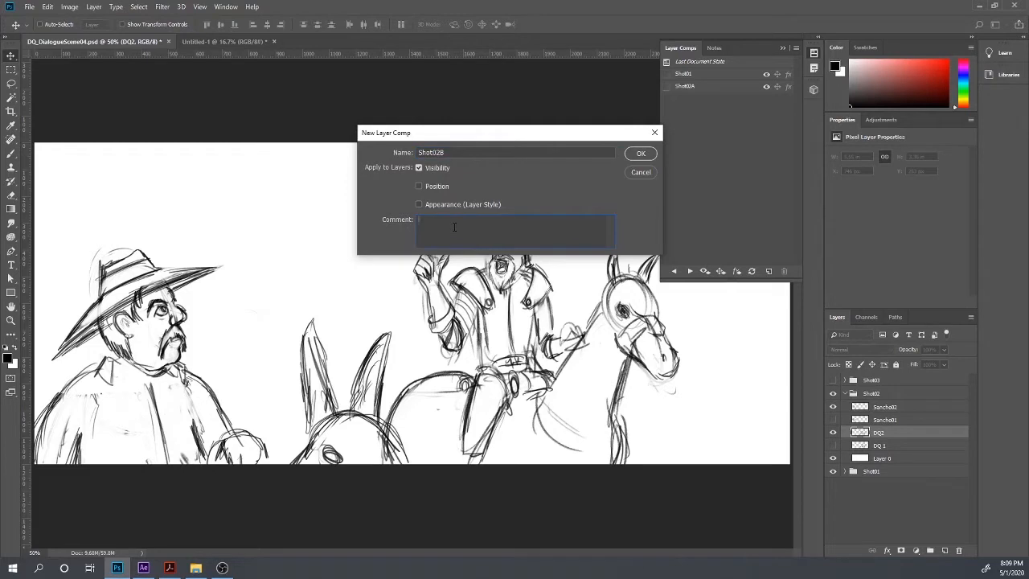
pyautogui.click(633, 156)
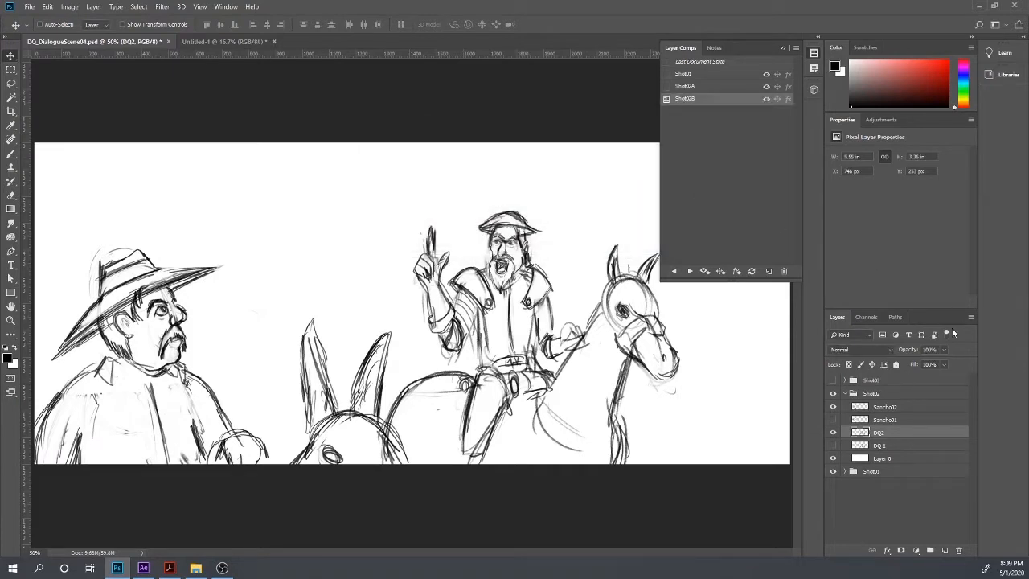
# - Collapse Shot02, leave only the Shot03 group visible, and save that state as a layer comp named Shot03
pyautogui.click(844, 393)
pyautogui.click(833, 380)
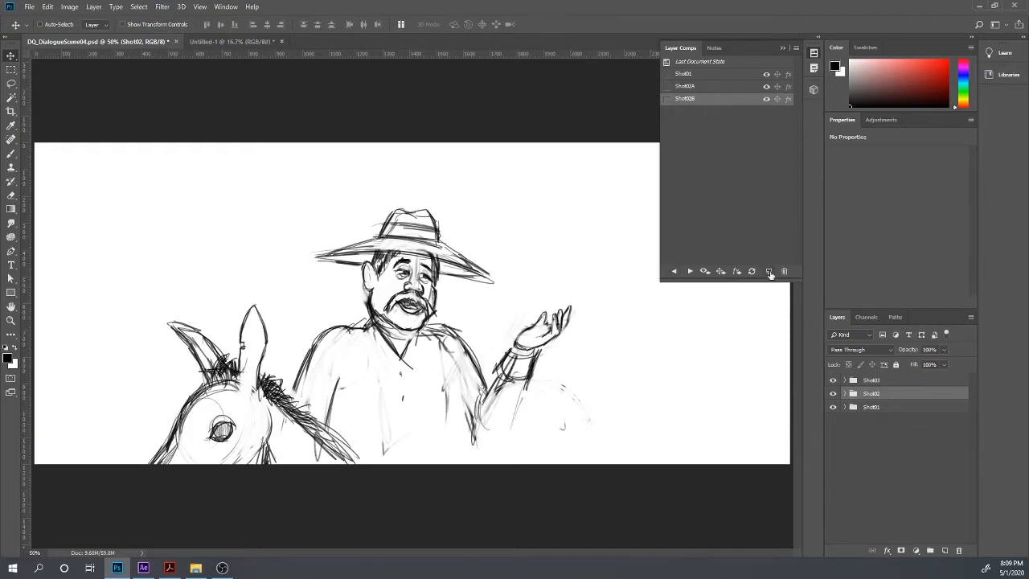
pyautogui.moveTo(833, 393); pyautogui.dragTo(832, 407)
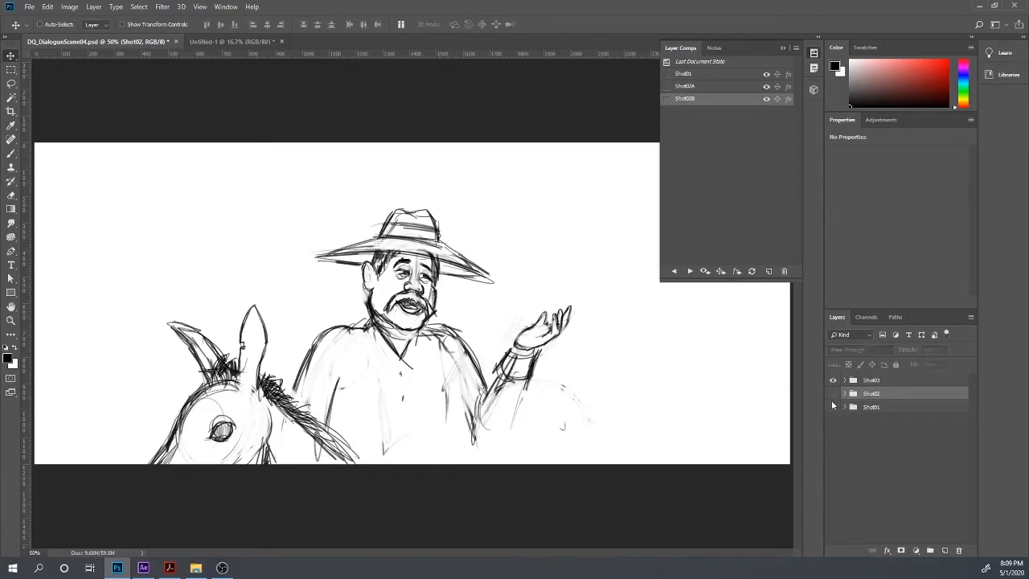
pyautogui.click(768, 272)
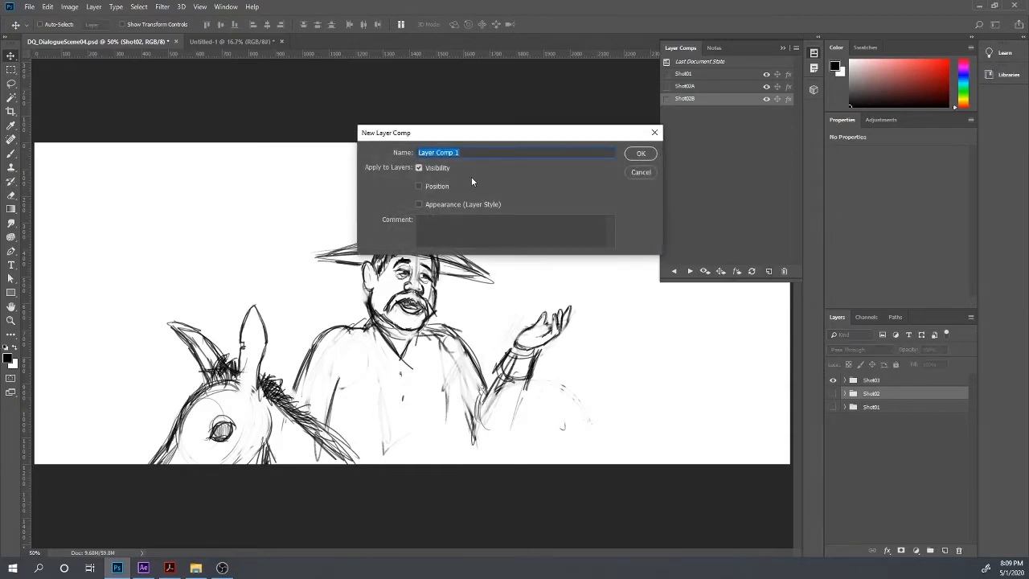
pyautogui.write('Shot03')
pyautogui.press('Return')
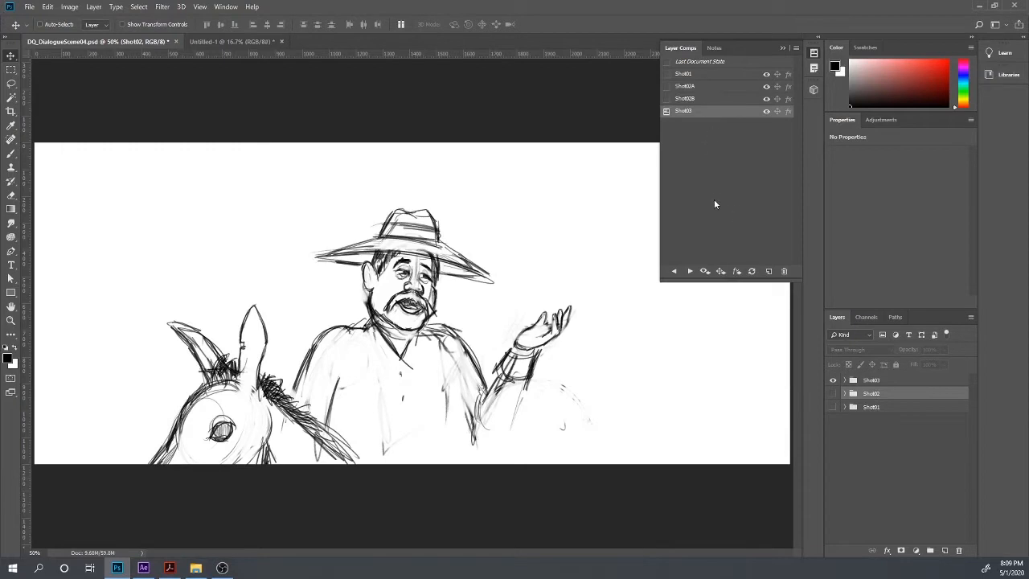
# - Preview the Shot01, Shot02A, Shot02B and Shot03 layer comps in turn, and collapse the layer comps list
pyautogui.click(666, 74)
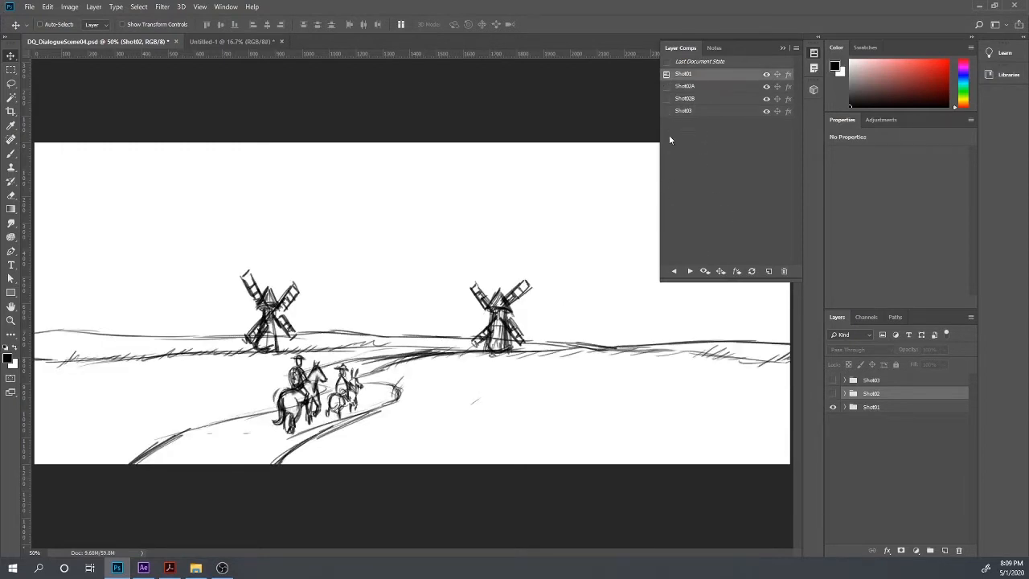
pyautogui.click(666, 86)
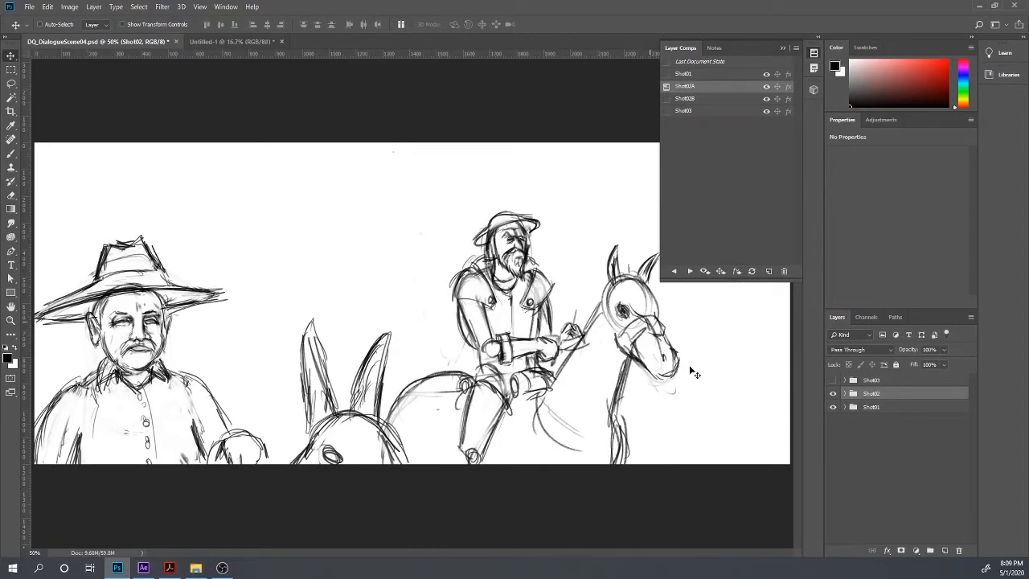
pyautogui.click(666, 98)
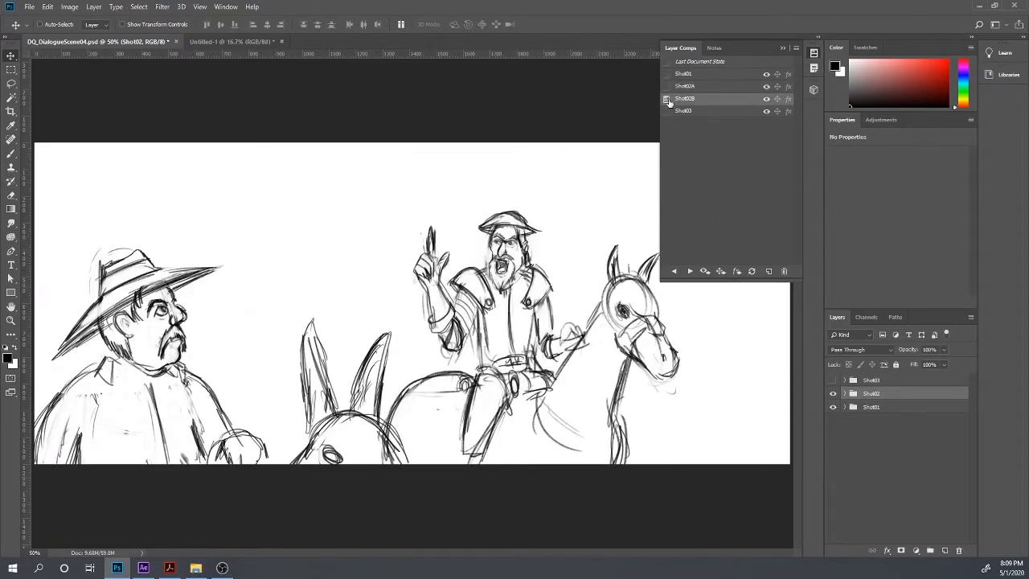
pyautogui.click(667, 86)
pyautogui.click(666, 74)
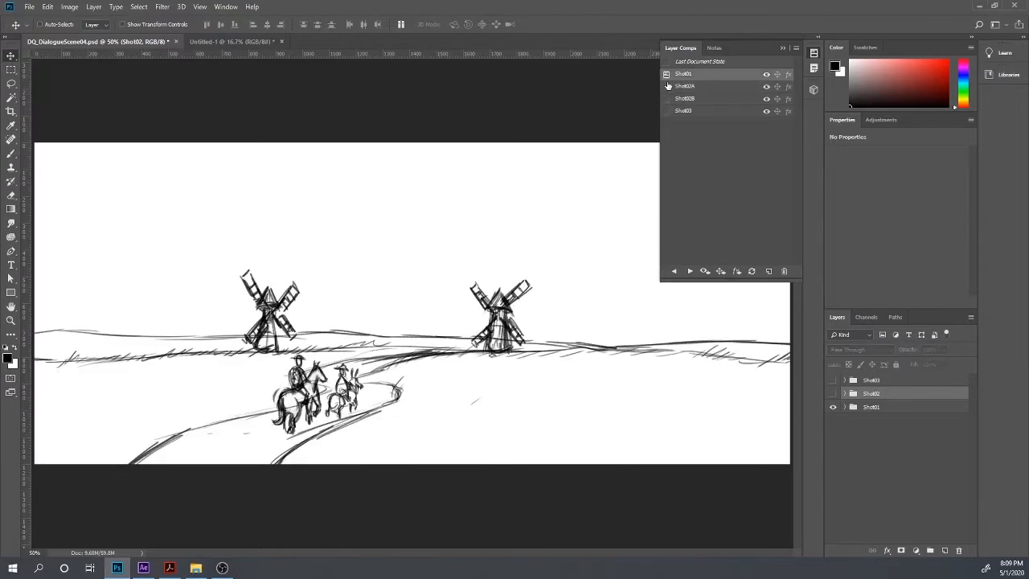
pyautogui.click(666, 86)
pyautogui.click(665, 110)
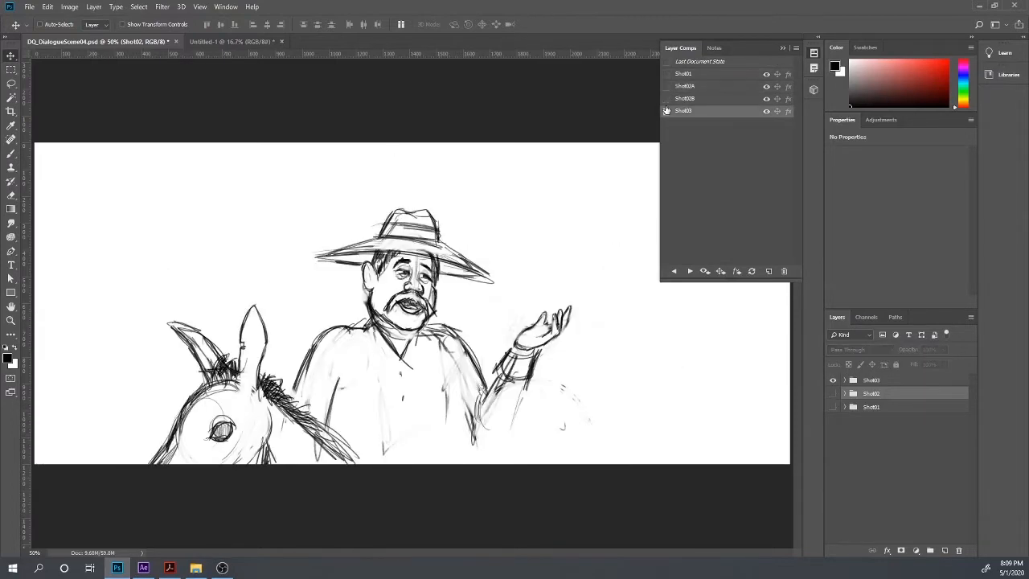
pyautogui.click(666, 98)
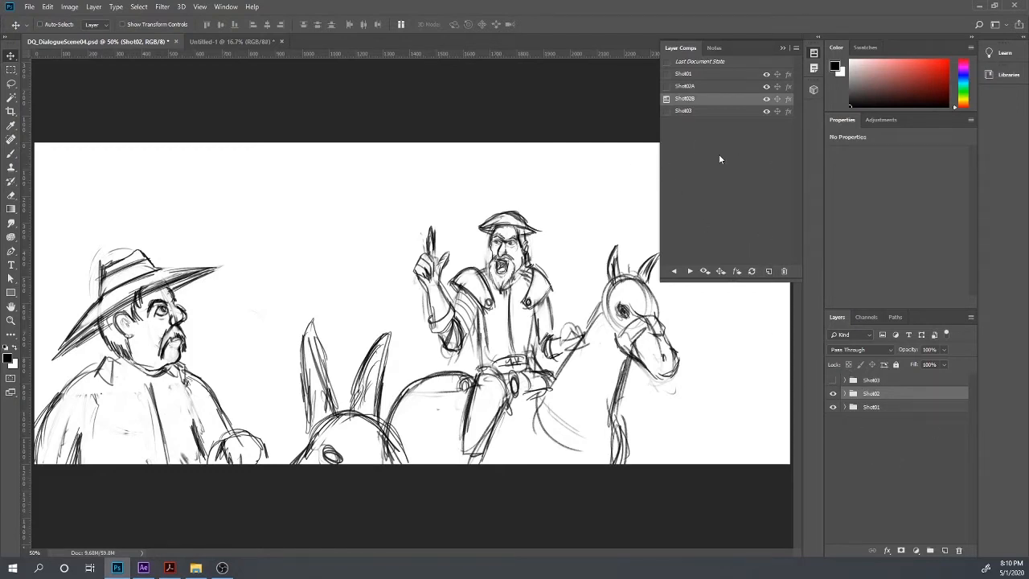
pyautogui.click(666, 108)
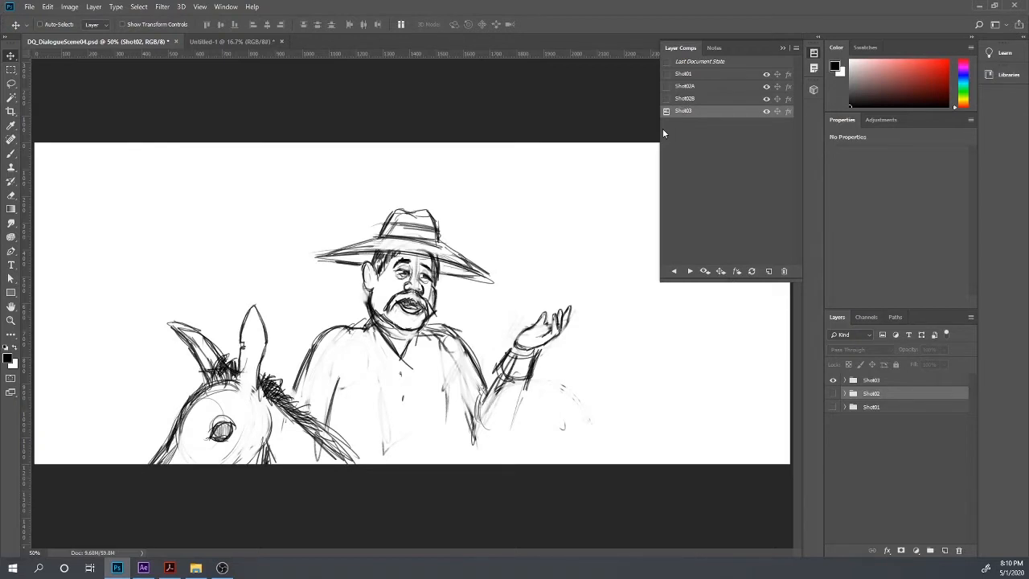
pyautogui.click(783, 48)
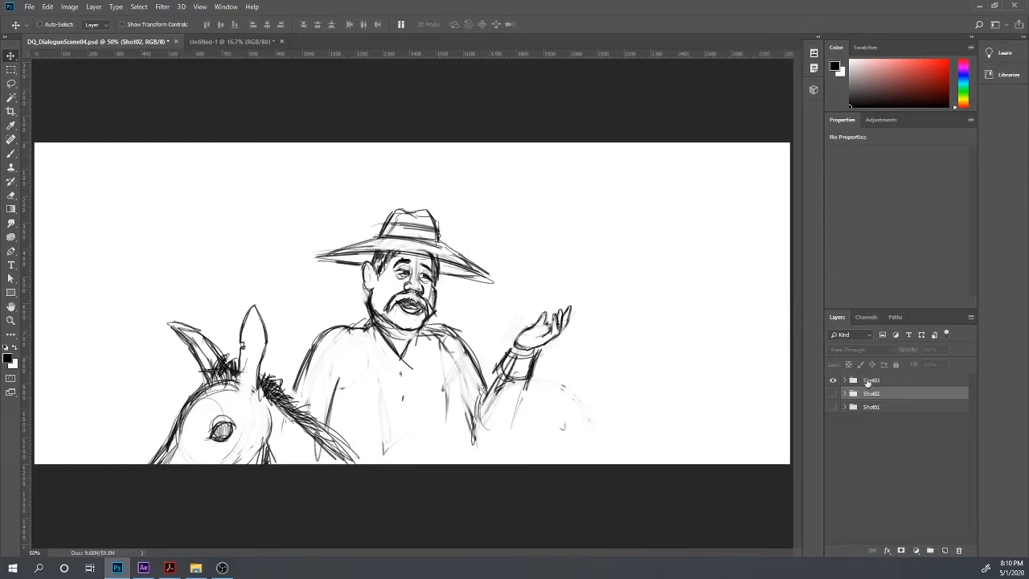
# - Hide the Shot03 group, show the Shot02 group instead, and expand it
pyautogui.click(833, 380)
pyautogui.click(833, 395)
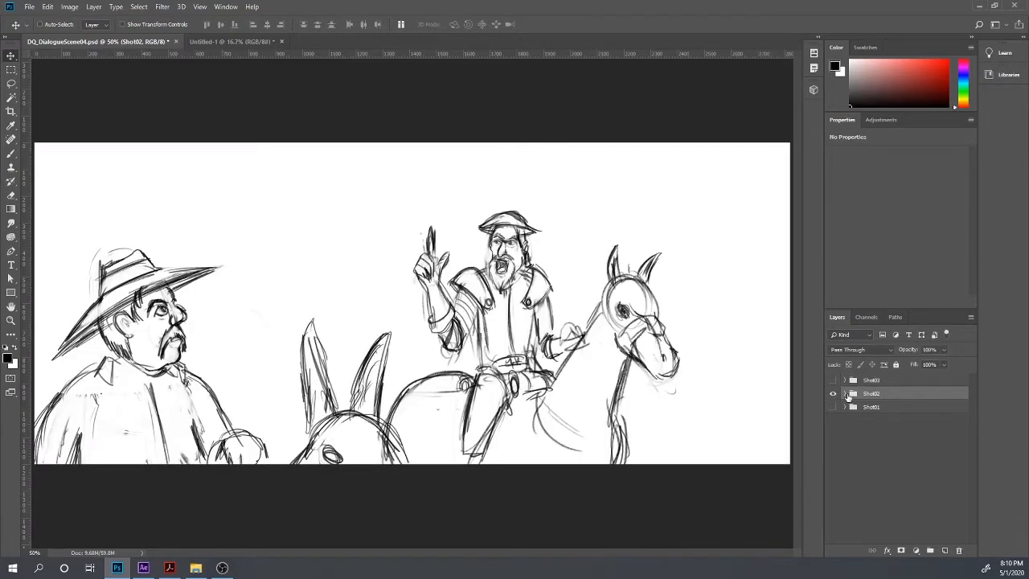
pyautogui.click(848, 394)
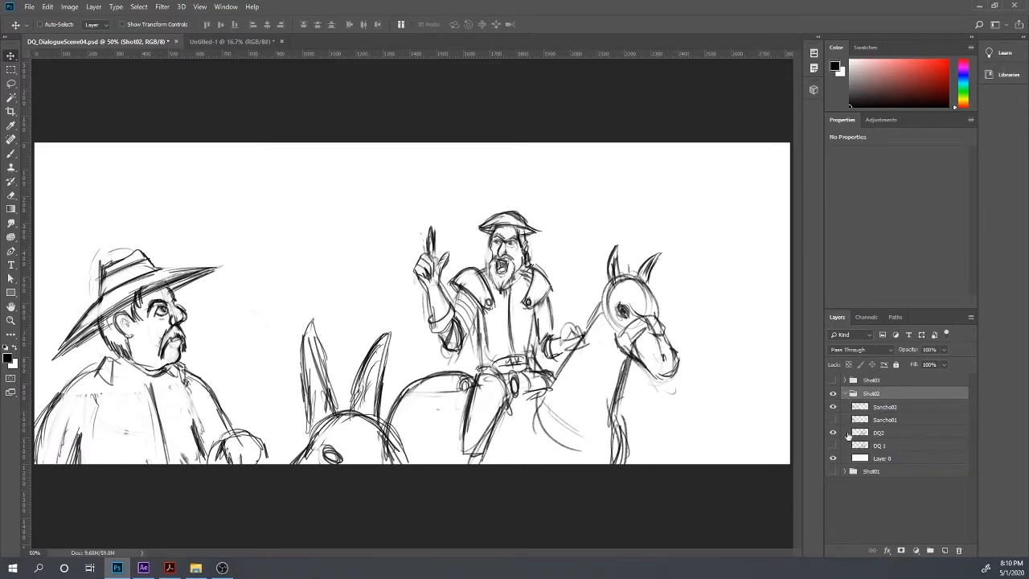
# - Inside Shot02, hide DQ2 and Sancho02, show DQ 1 and Sancho01 instead, and collapse the group
pyautogui.click(834, 435)
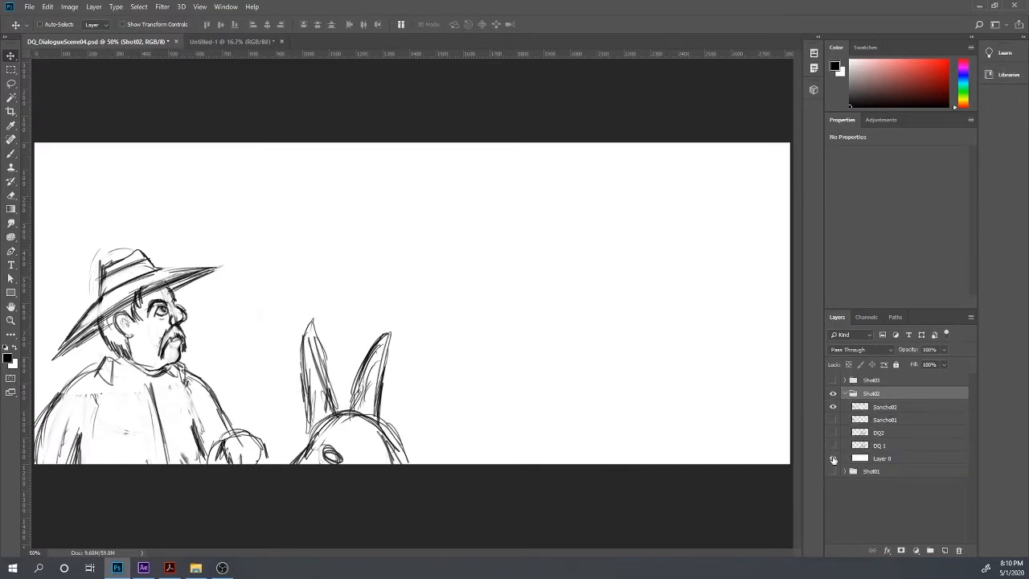
pyautogui.click(834, 445)
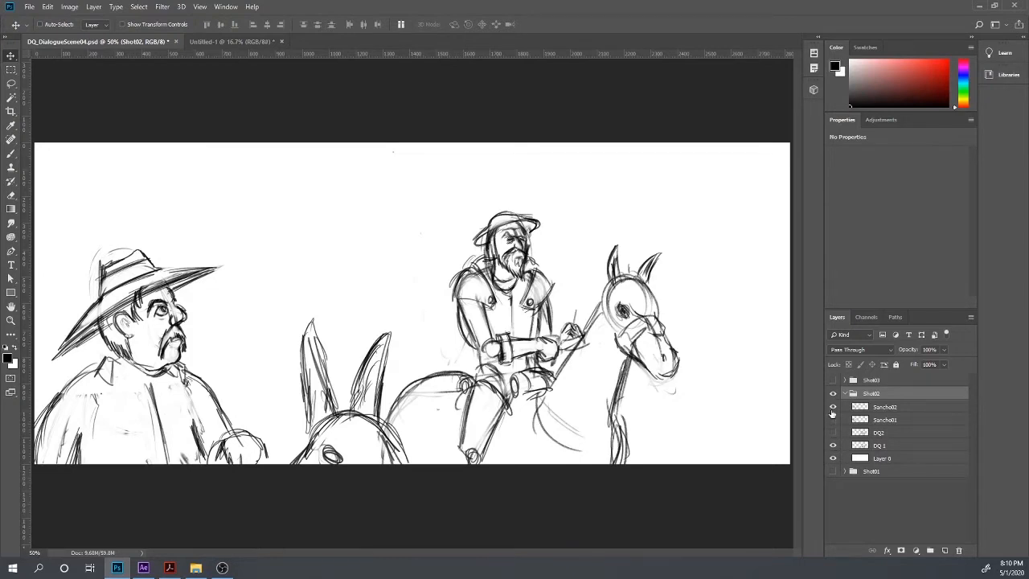
pyautogui.click(832, 408)
pyautogui.click(832, 432)
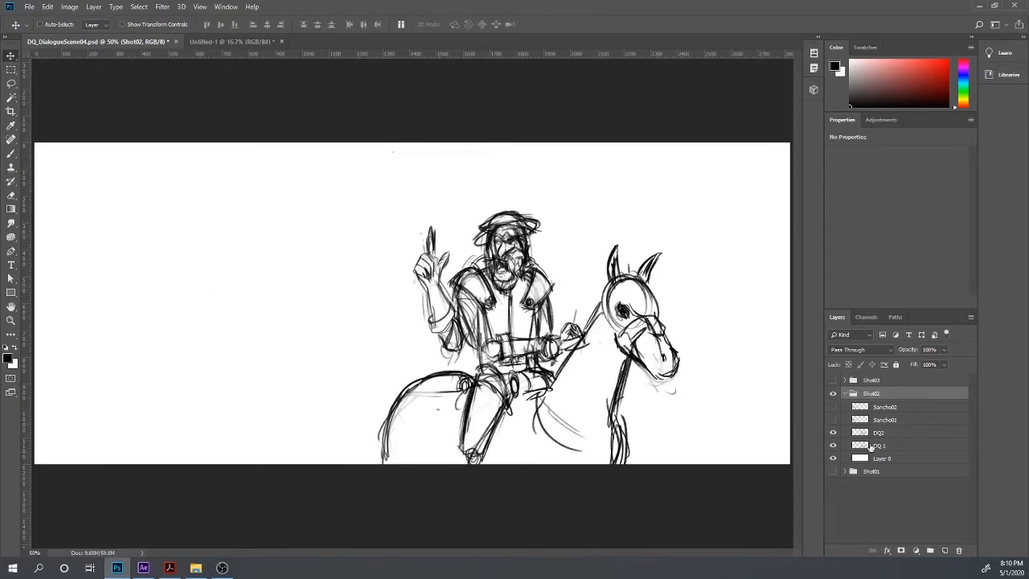
pyautogui.click(832, 433)
pyautogui.click(833, 421)
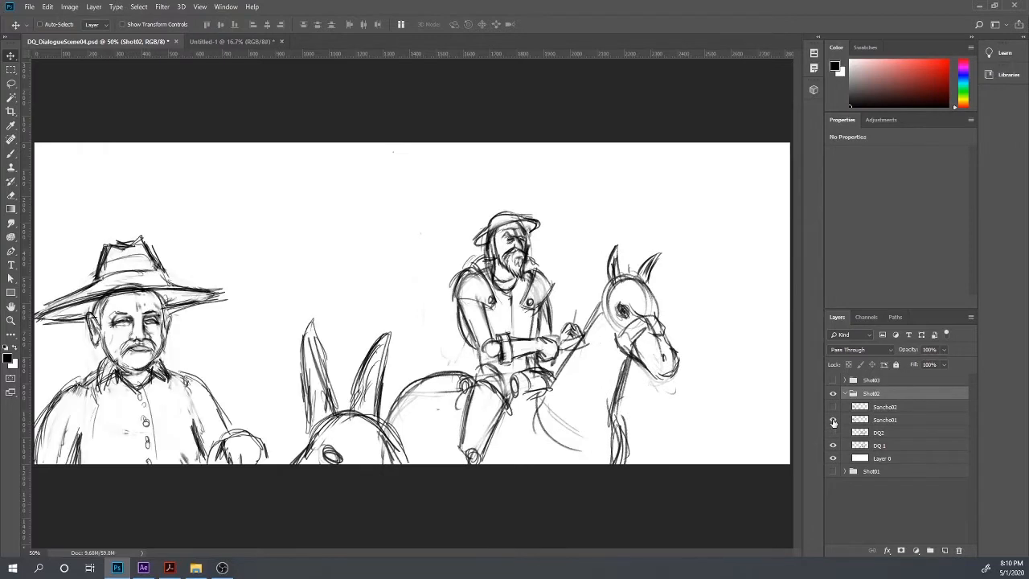
pyautogui.click(846, 394)
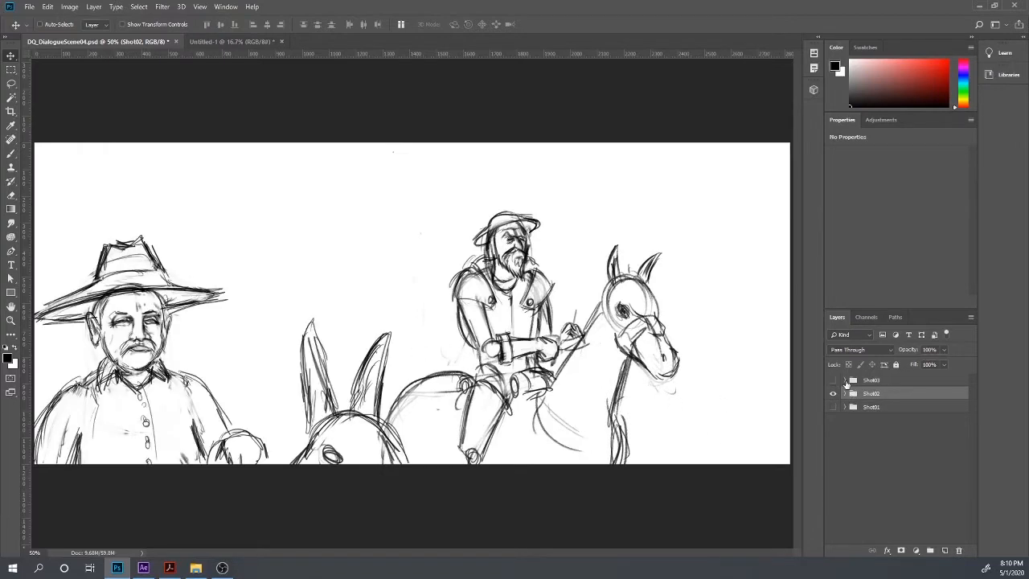
# - Save DQ_DialogueScene04.psd with only the Shot02 group visible
pyautogui.click(833, 380)
pyautogui.click(832, 379)
pyautogui.click(29, 6)
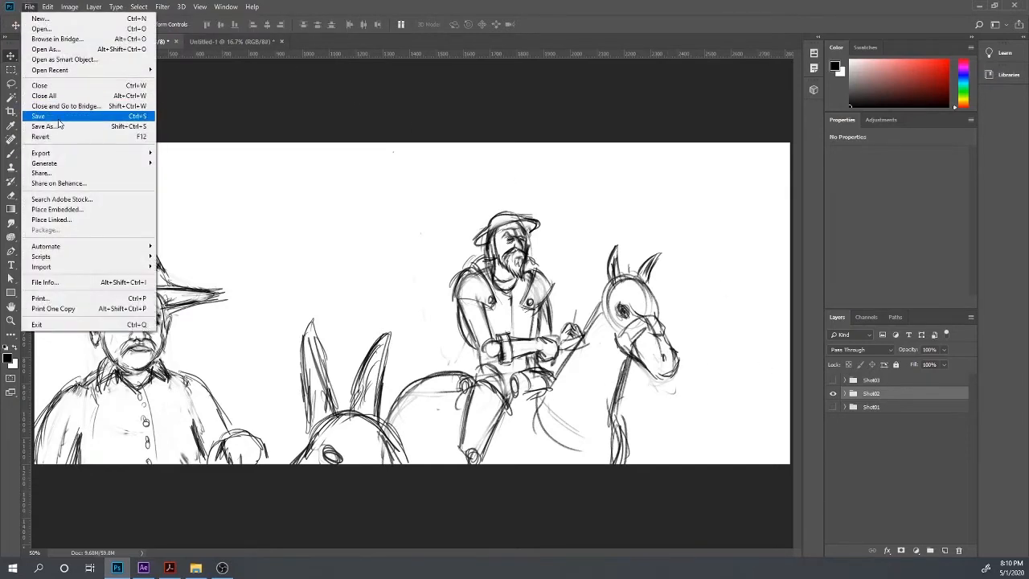
pyautogui.click(58, 121)
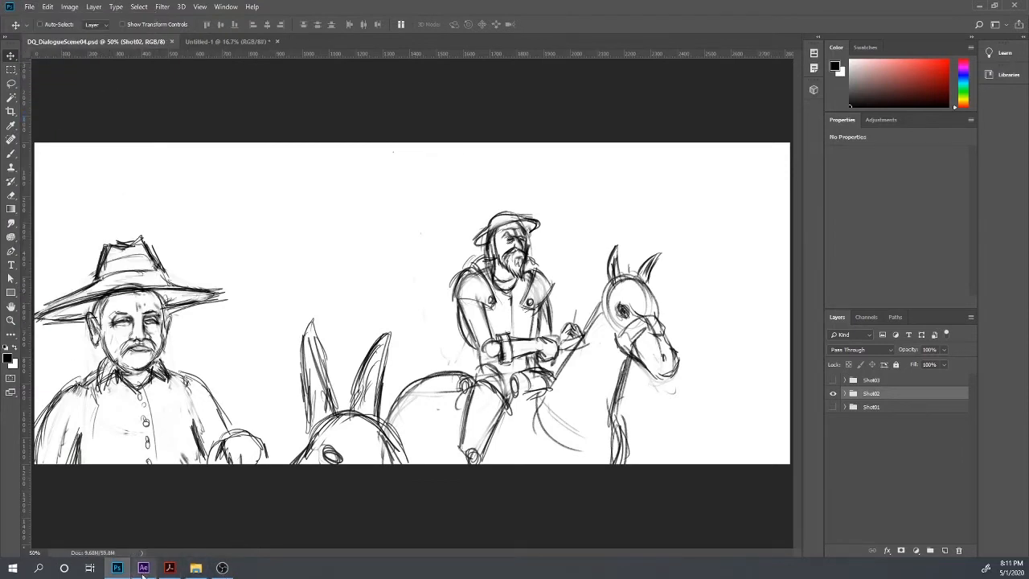
# - Switch to After Effects and close the DON QUIXOTE script open in Acrobat
pyautogui.moveTo(144, 570)
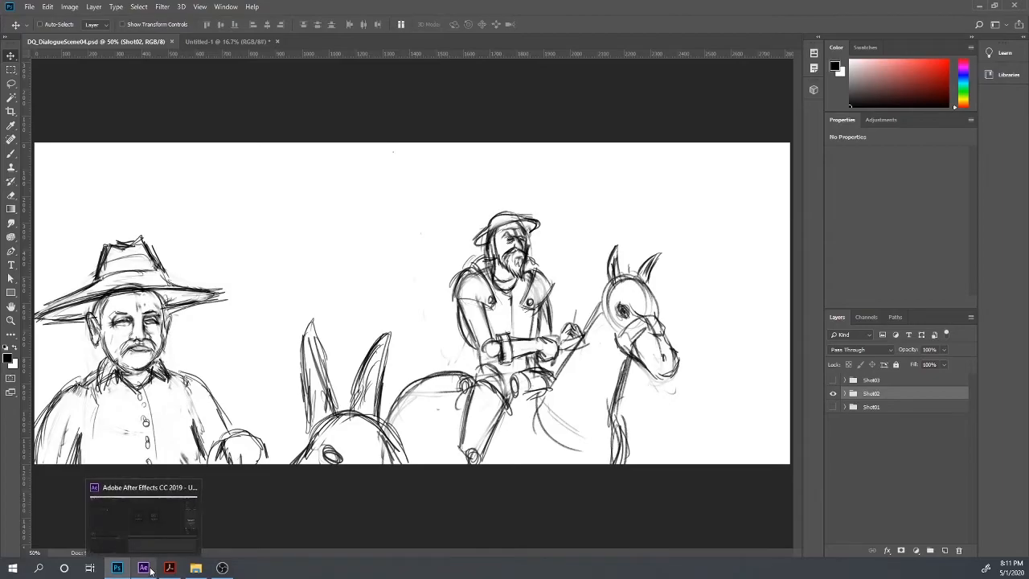
pyautogui.click(149, 569)
pyautogui.click(169, 567)
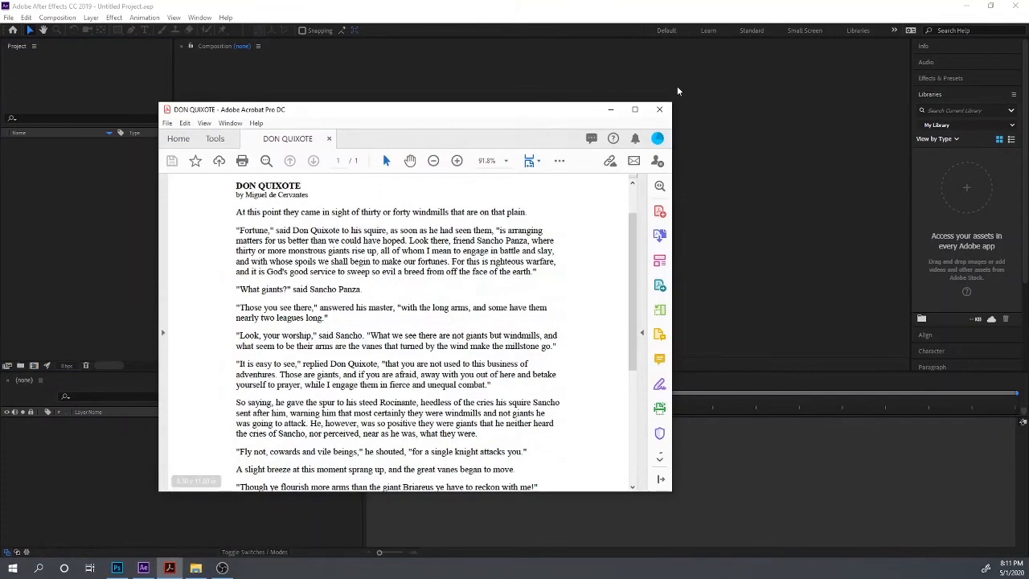
pyautogui.click(659, 109)
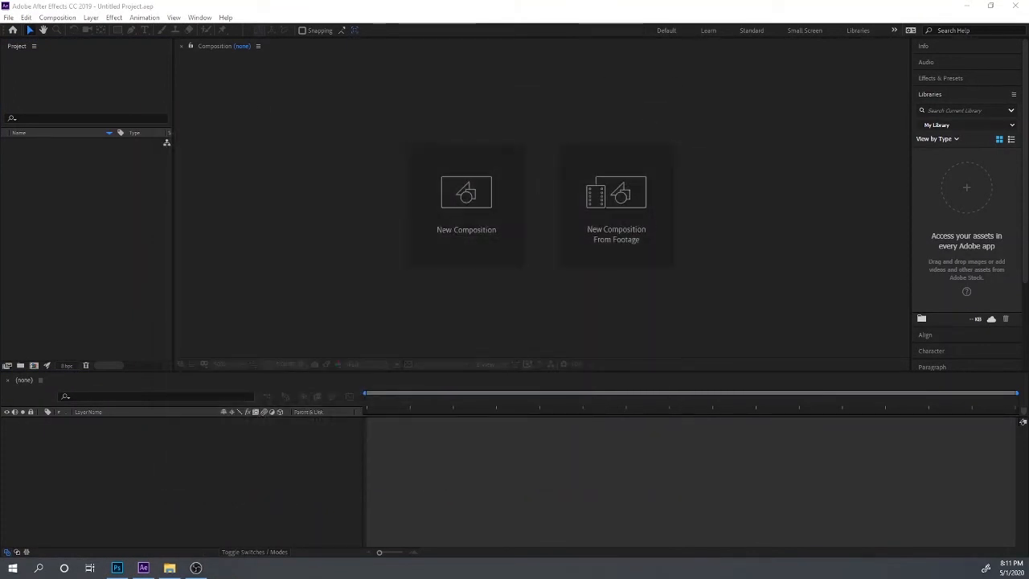
# - Import DQ_DialogueScene04 from the Desktop as Composition - Retain Layer Sizes with Editable Layer Styles
pyautogui.click(10, 18)
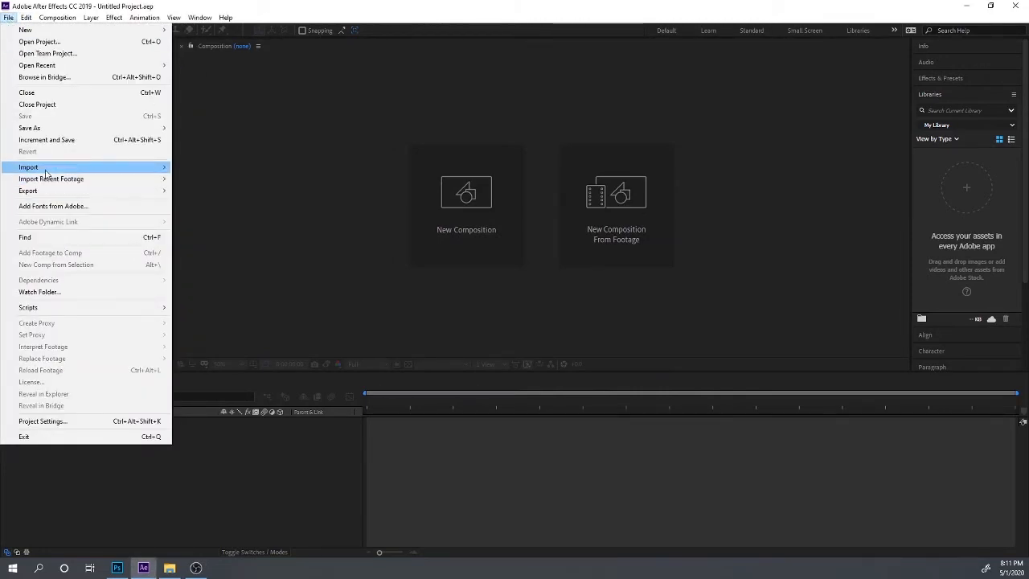
pyautogui.moveTo(81, 167)
pyautogui.click(265, 168)
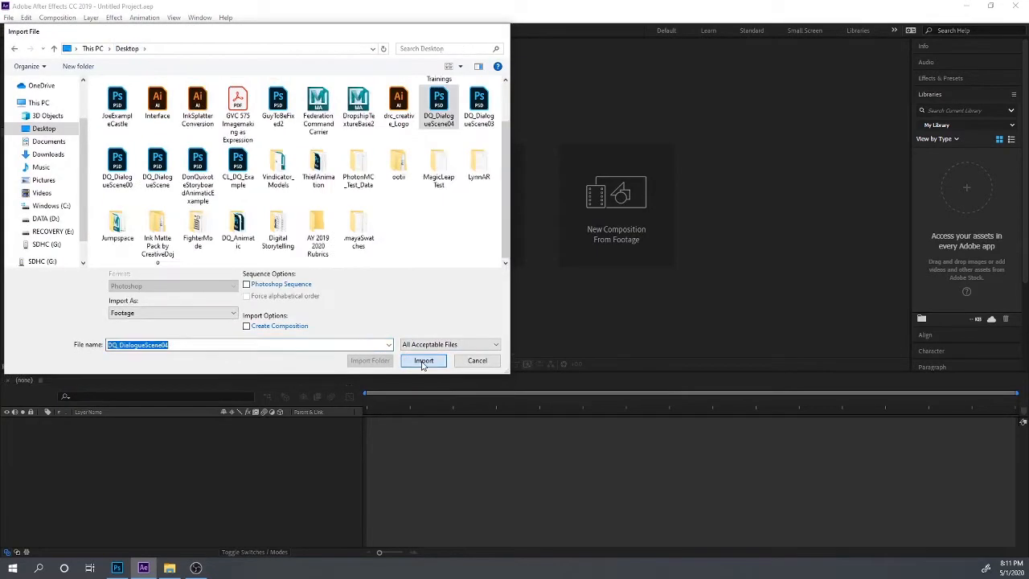
pyautogui.click(423, 366)
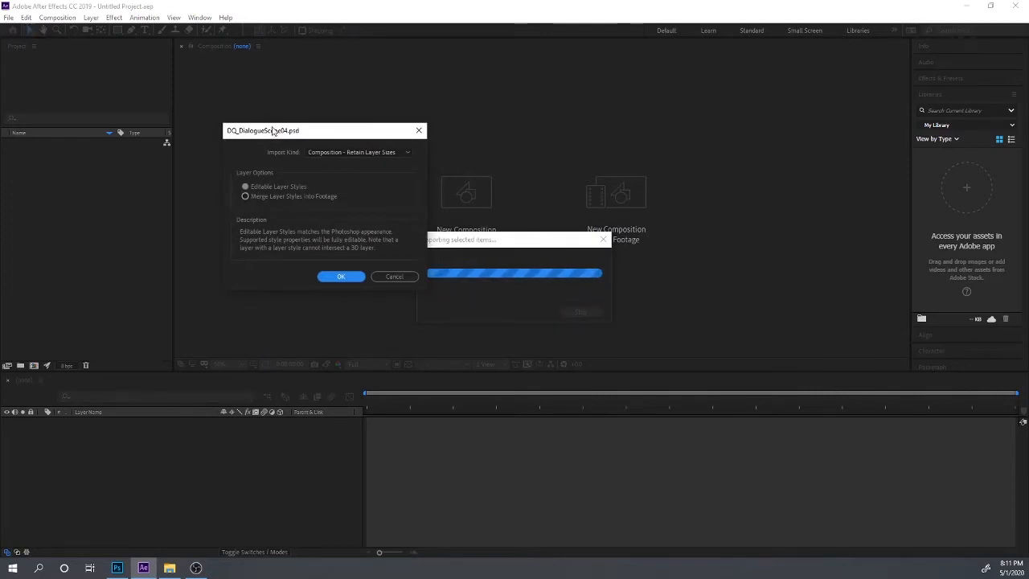
pyautogui.moveTo(273, 131); pyautogui.dragTo(492, 93)
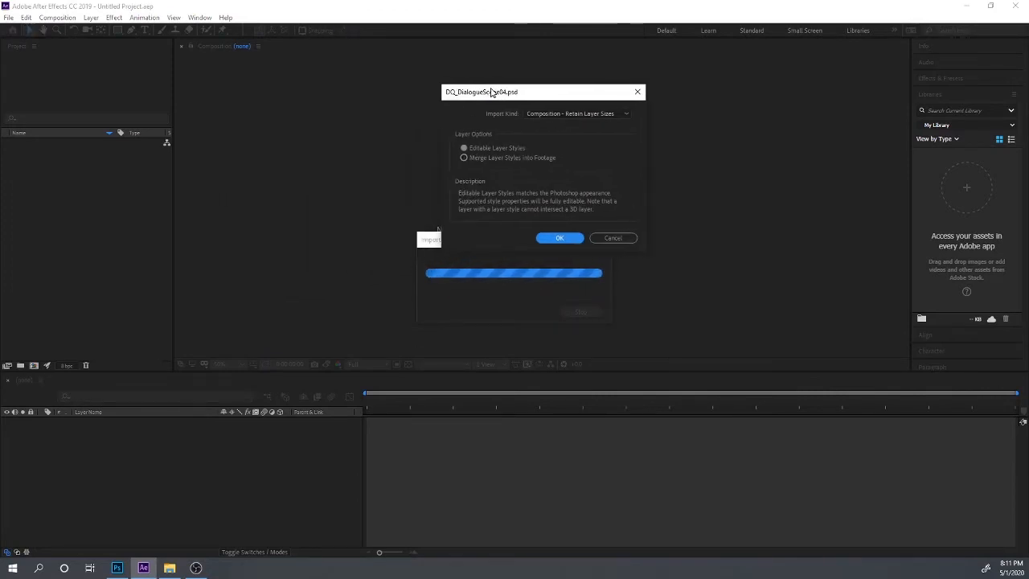
pyautogui.click(552, 117)
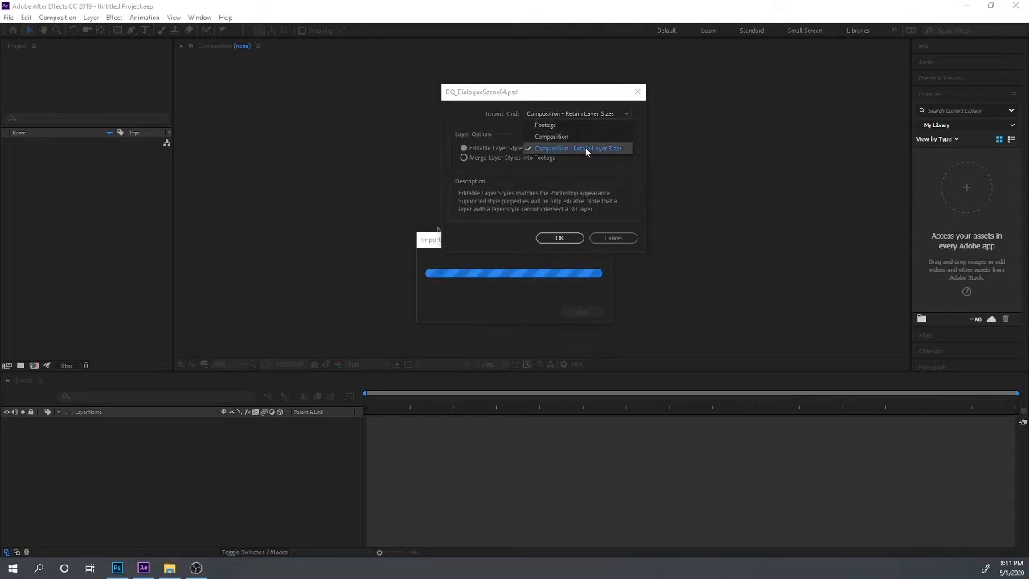
pyautogui.click(466, 126)
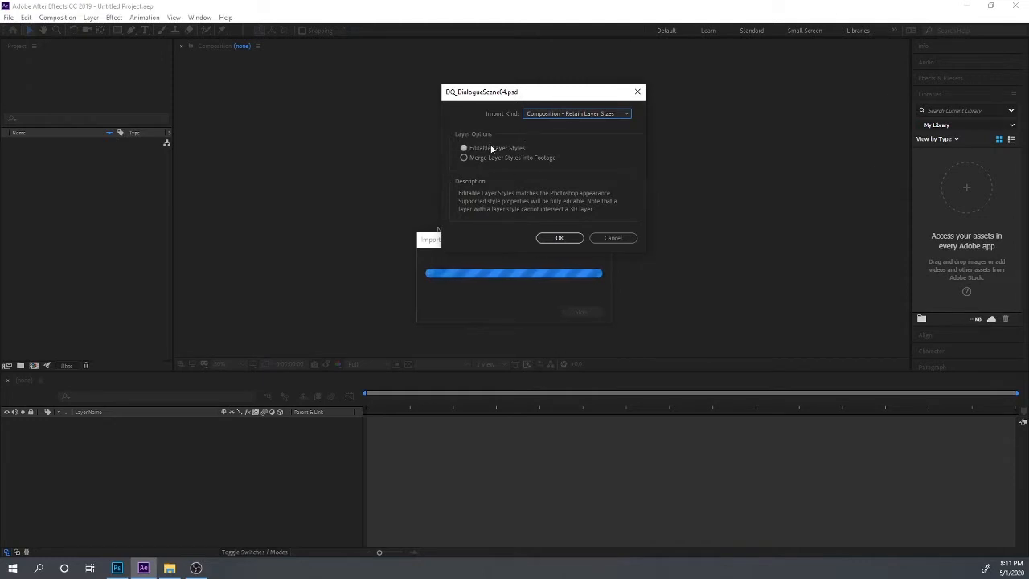
pyautogui.click(559, 239)
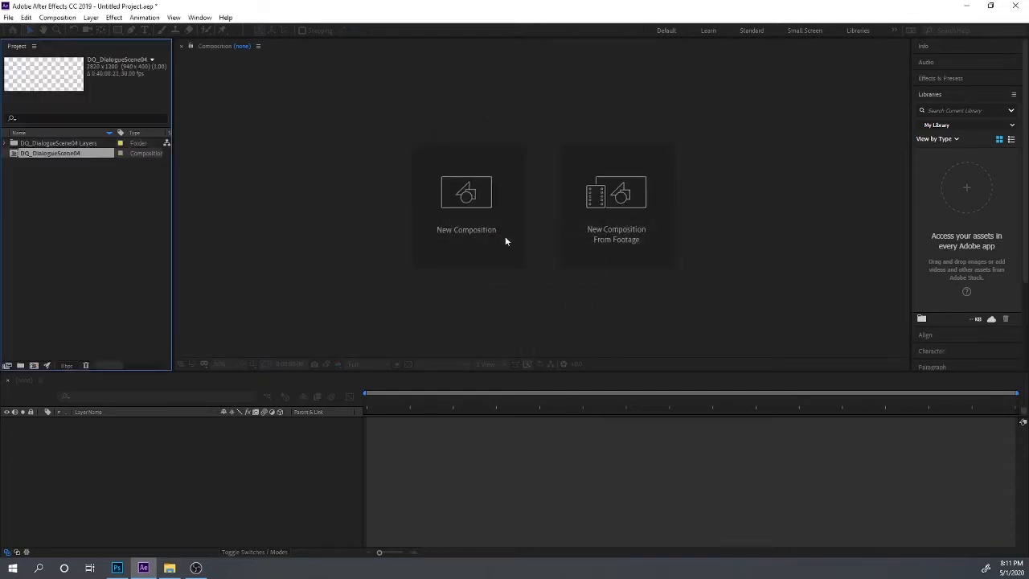
# - Open the imported DQ_DialogueScene04 composition and fit its whole frame in view at 12.5%
pyautogui.click(77, 179)
pyautogui.click(67, 155)
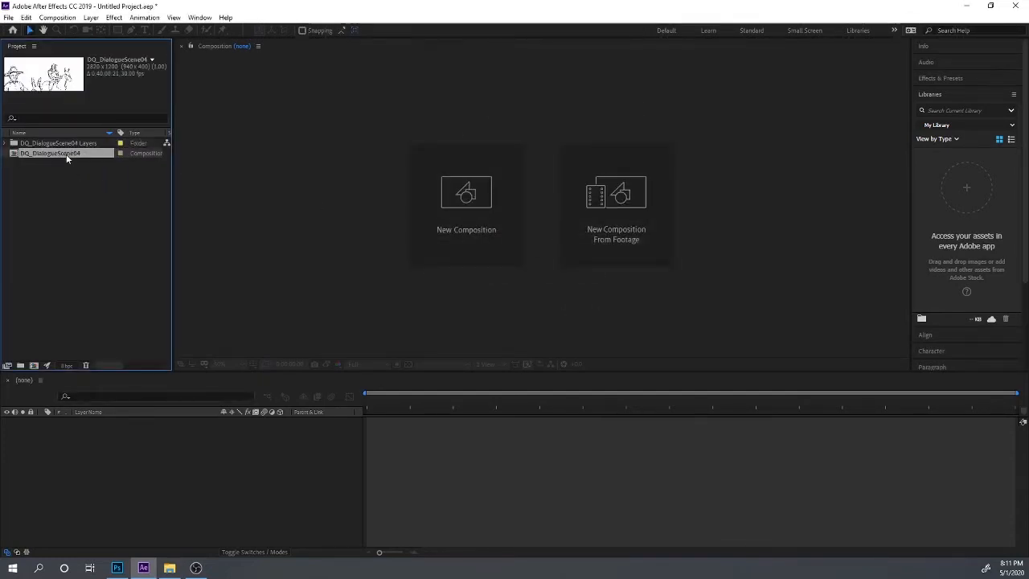
pyautogui.click(60, 168)
pyautogui.click(50, 156)
pyautogui.click(42, 166)
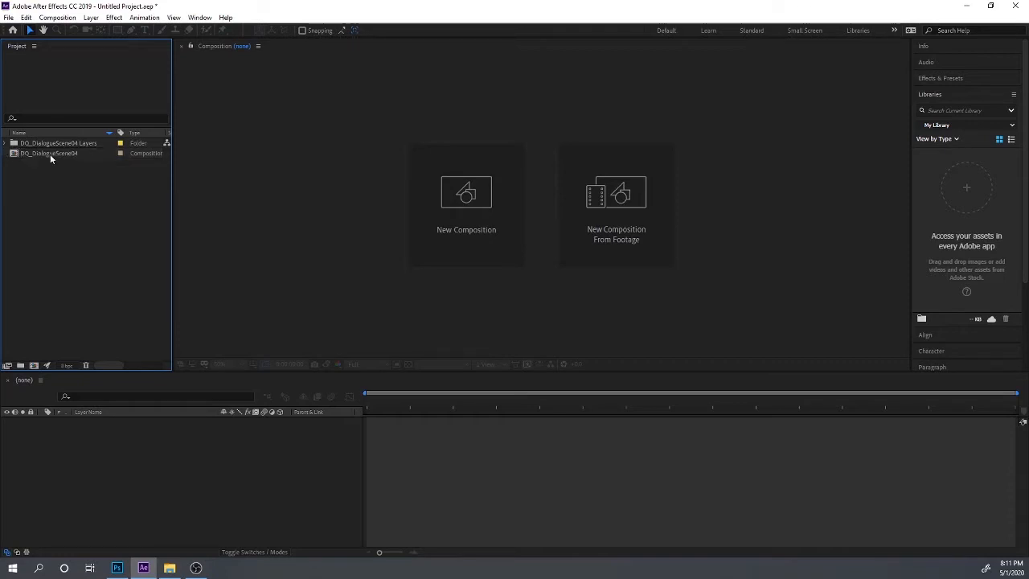
pyautogui.doubleClick(49, 154)
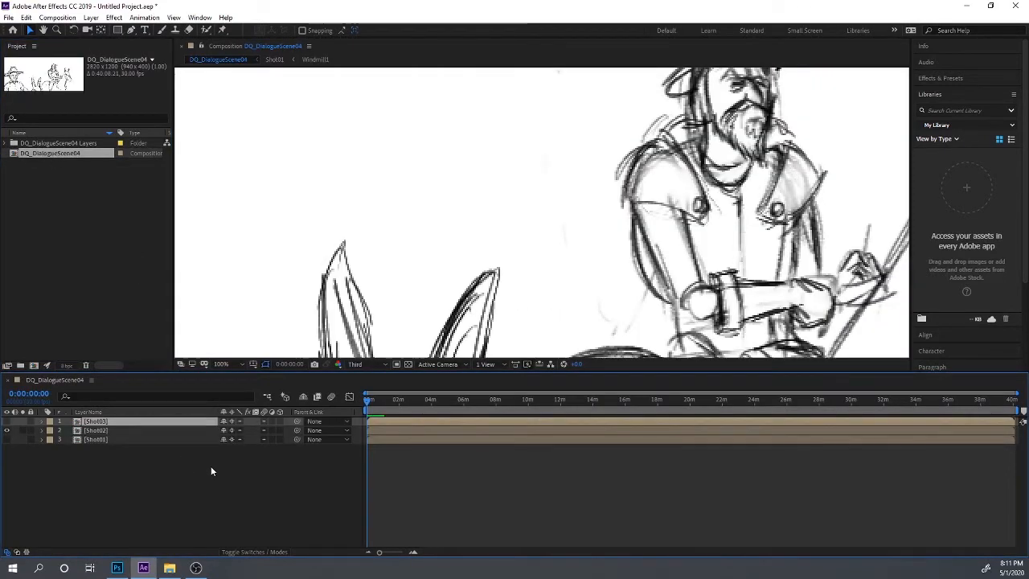
pyautogui.press(',')
pyautogui.press(',')
pyautogui.press(',')
pyautogui.press(',')
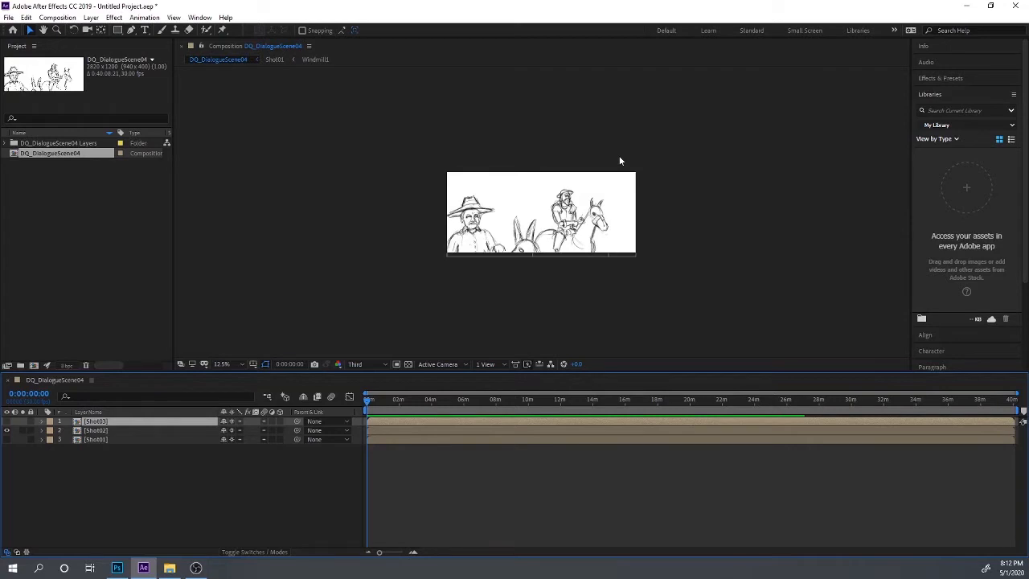
# - Examine how the Shot01, Shot02 and Shot03 groups came in as layers of the composition, selecting each in turn
pyautogui.click(87, 459)
pyautogui.click(85, 439)
pyautogui.click(82, 432)
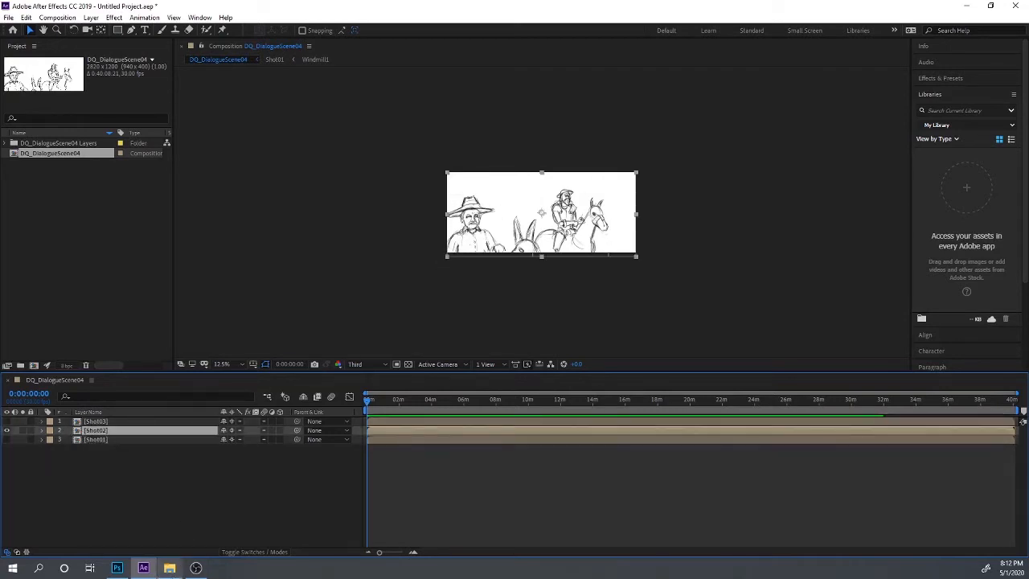
pyautogui.click(96, 423)
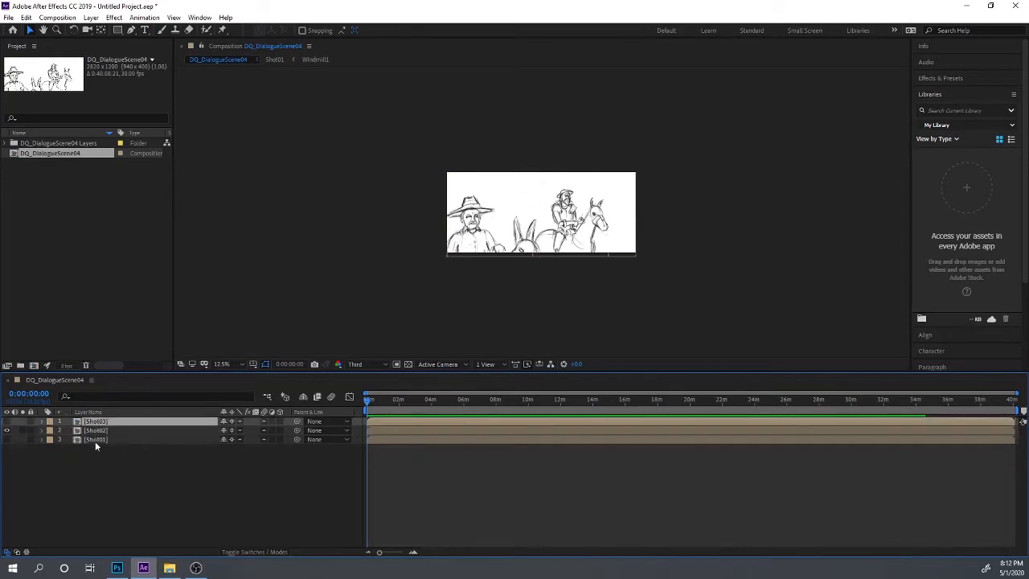
pyautogui.click(95, 439)
pyautogui.click(102, 422)
pyautogui.click(95, 452)
pyautogui.click(95, 439)
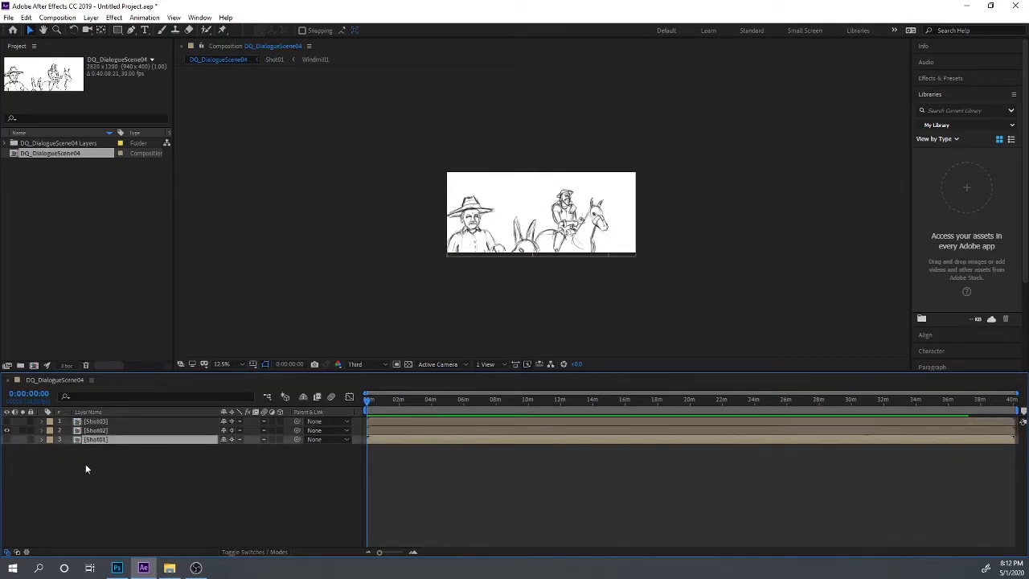
pyautogui.click(85, 464)
pyautogui.click(87, 441)
pyautogui.click(94, 455)
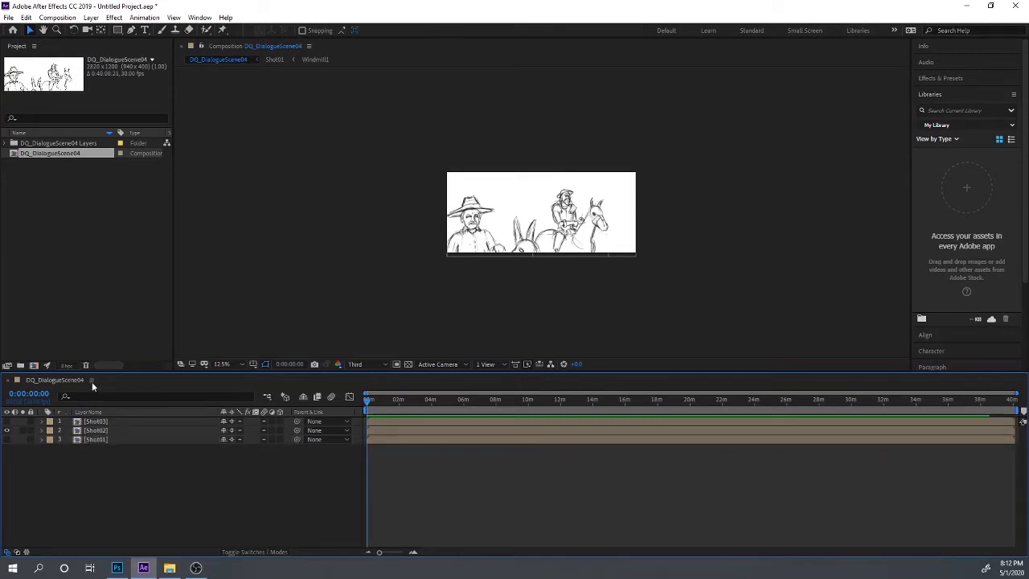
# - Expand the DQ_DialogueScene04 Layers folder and examine the nested windmill and shot compositions, selecting several in turn
pyautogui.click(57, 144)
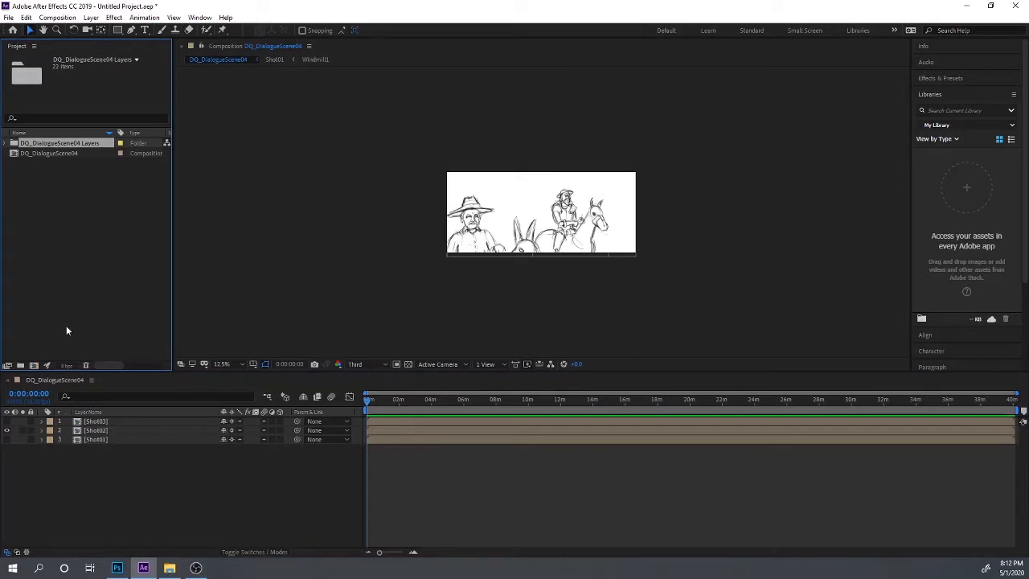
pyautogui.click(6, 144)
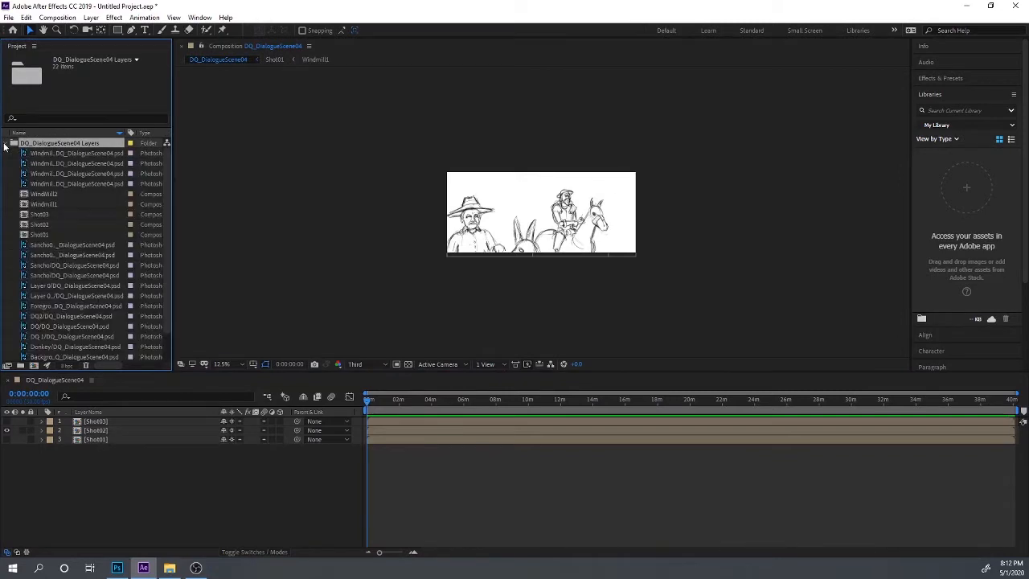
pyautogui.click(43, 234)
pyautogui.click(44, 225)
pyautogui.click(45, 204)
pyautogui.click(48, 194)
pyautogui.click(45, 205)
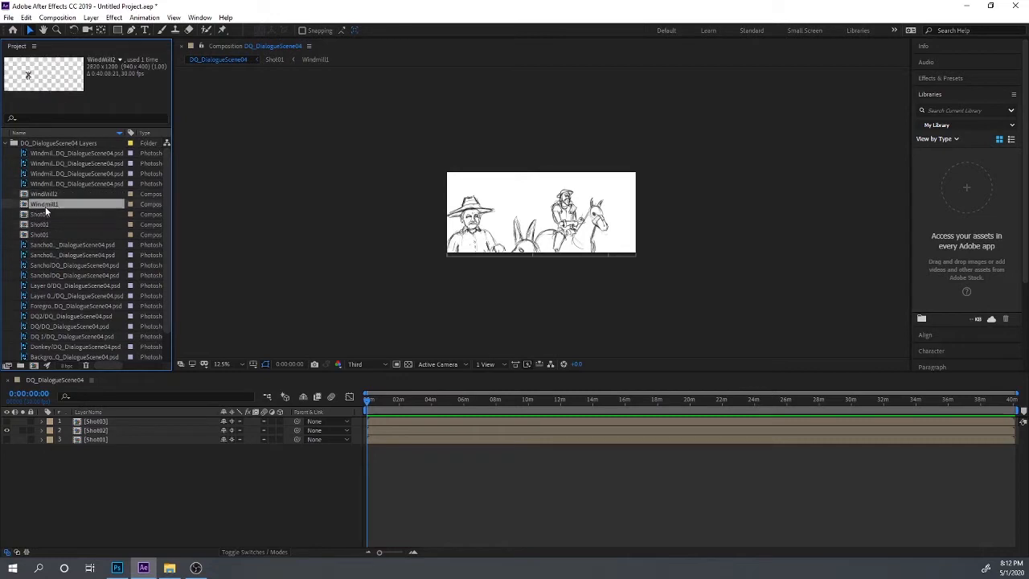
pyautogui.click(43, 225)
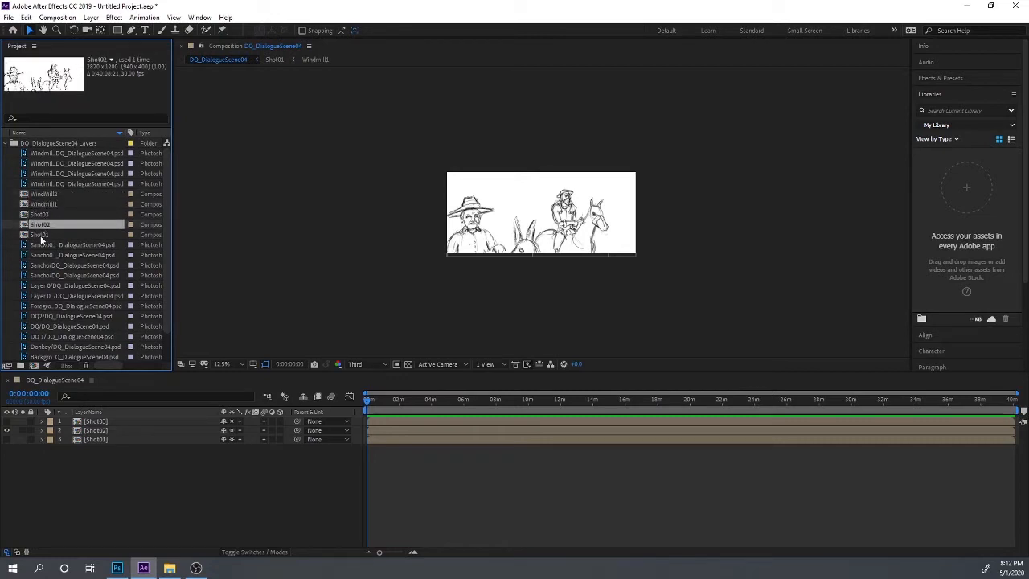
pyautogui.click(40, 234)
# - Open the Shot01 composition to examine its layers and timeline, and return to the DQ_DialogueScene04 composition
pyautogui.click(94, 440)
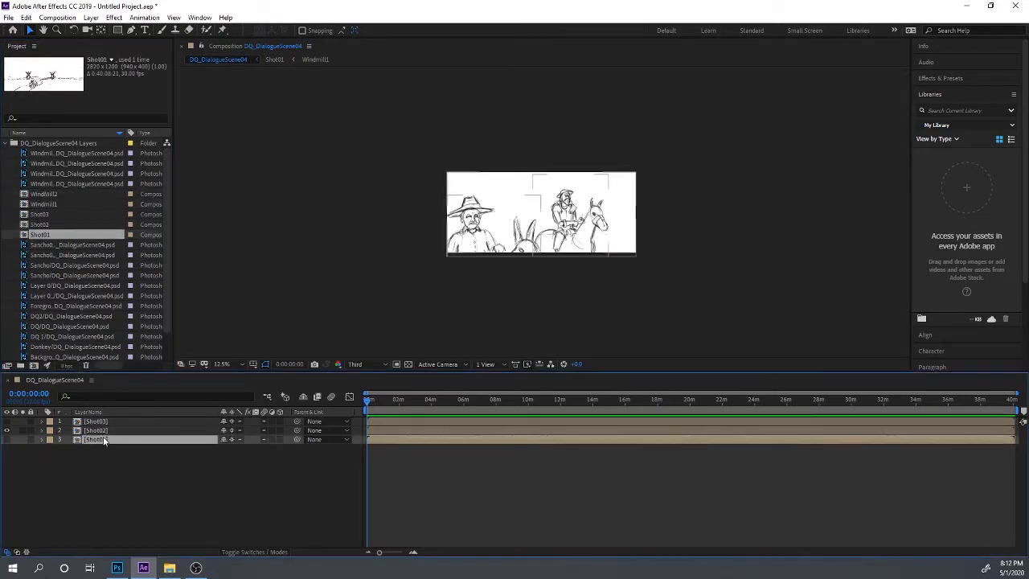
pyautogui.doubleClick(102, 440)
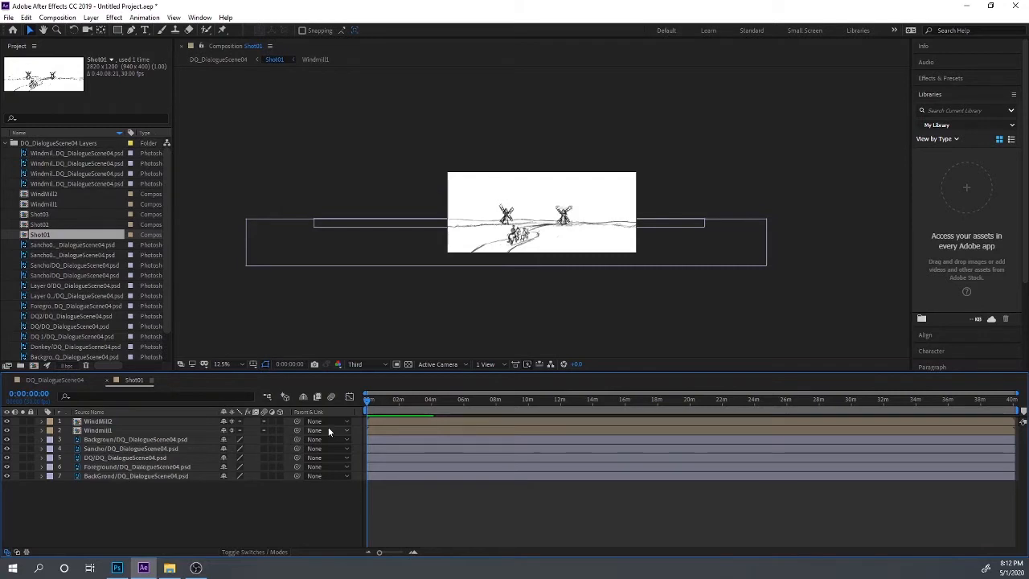
pyautogui.click(370, 400)
pyautogui.moveTo(393, 401); pyautogui.dragTo(283, 398)
pyautogui.click(74, 380)
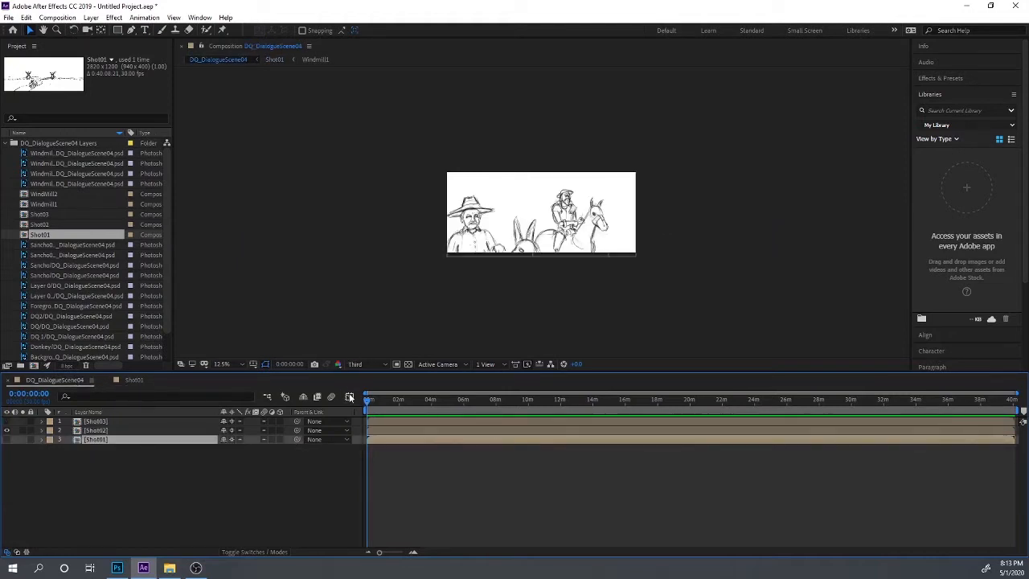
# - Open the Shot02 composition and make its hidden DQ2 and Sancho02 layers visible
pyautogui.click(103, 432)
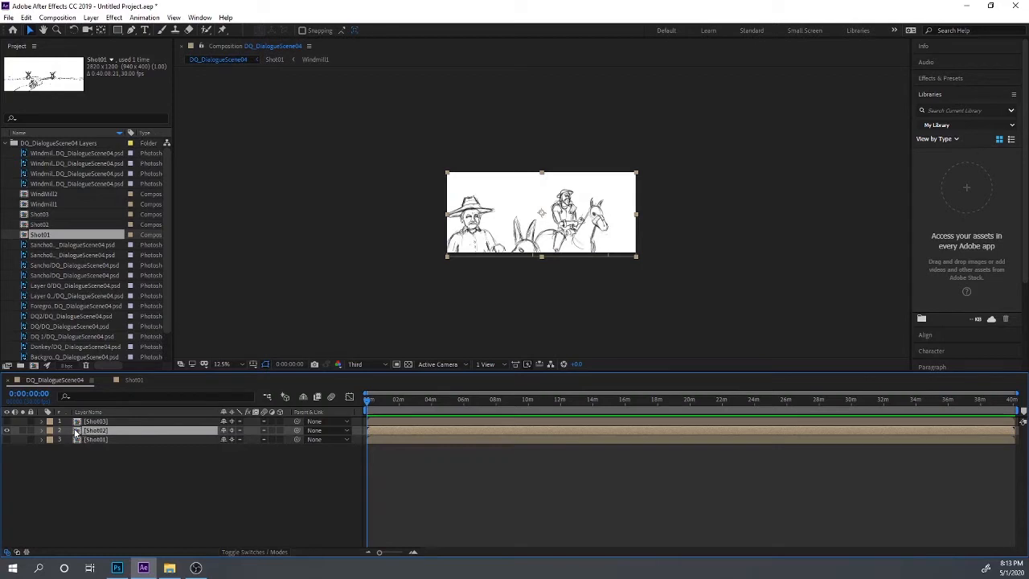
pyautogui.doubleClick(76, 431)
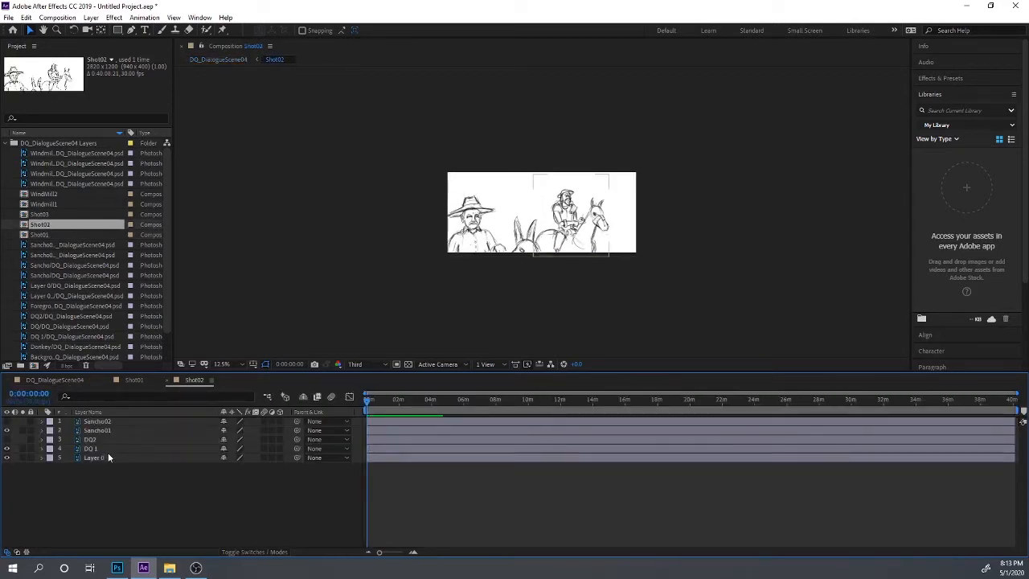
pyautogui.click(101, 457)
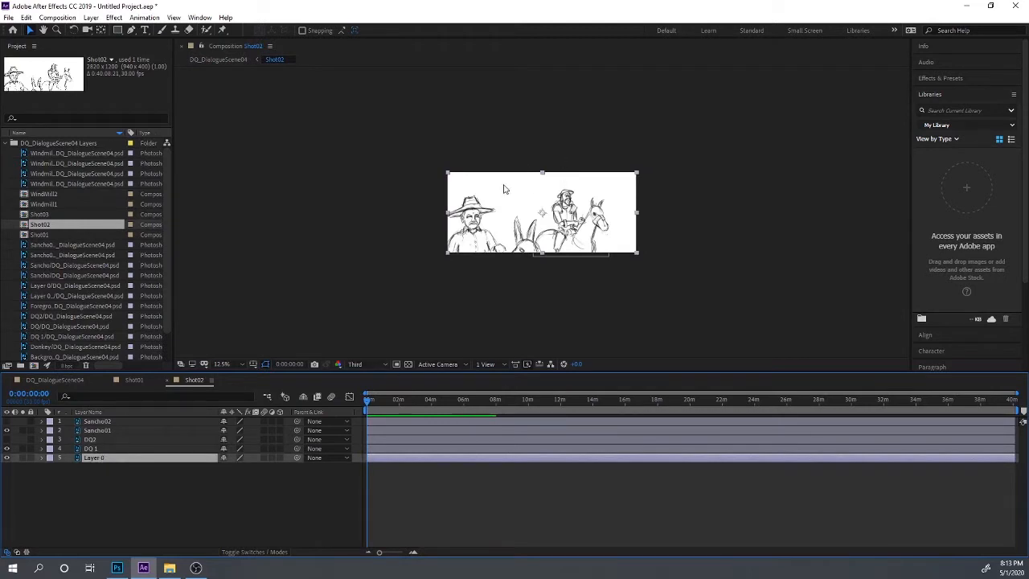
pyautogui.moveTo(504, 189)
pyautogui.mouseDown()
pyautogui.moveTo(448, 265)
pyautogui.moveTo(521, 182)
pyautogui.moveTo(487, 194)
pyautogui.moveTo(503, 190)
pyautogui.mouseUp()
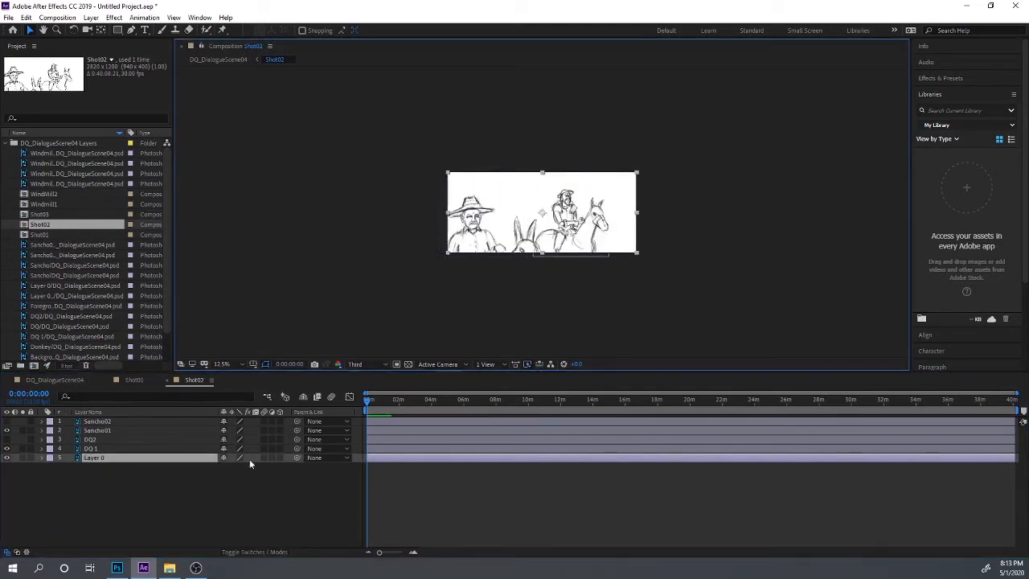
pyautogui.click(93, 448)
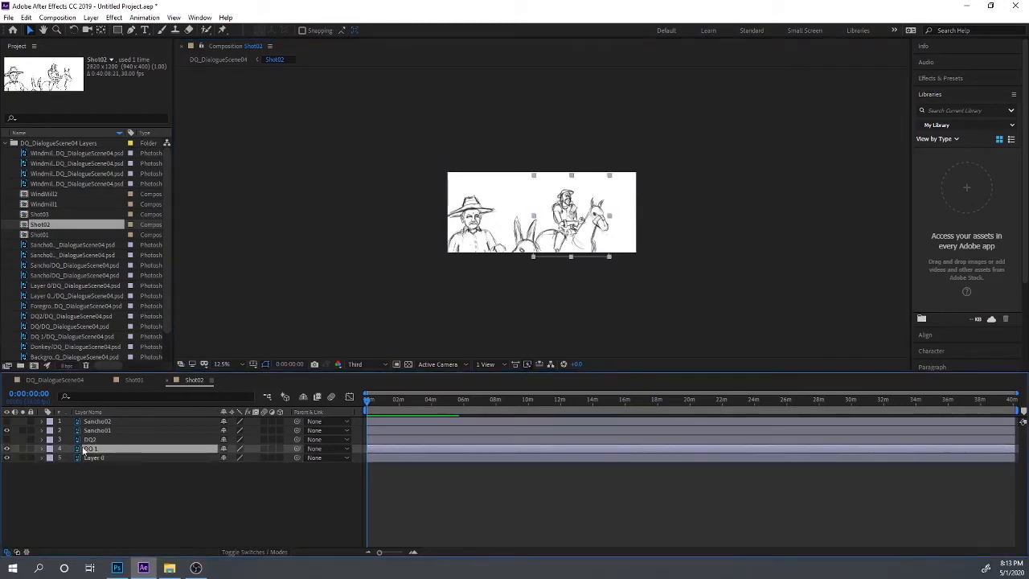
pyautogui.click(7, 440)
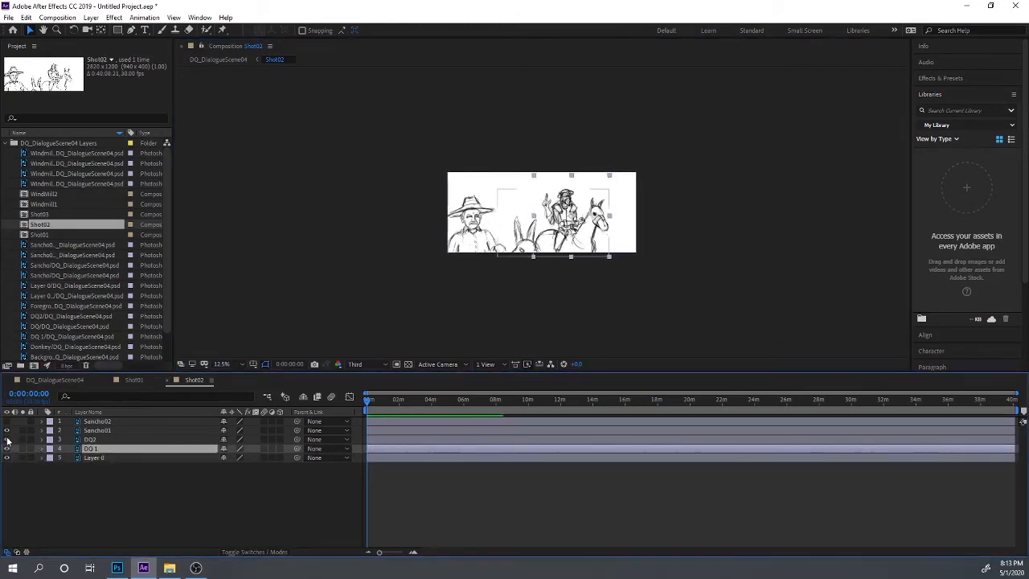
pyautogui.click(7, 421)
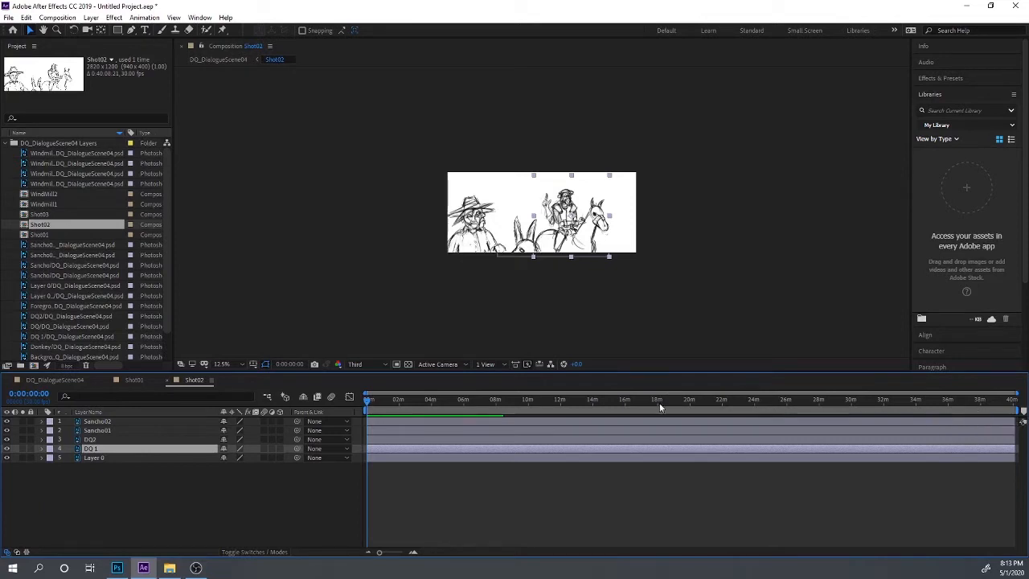
# - Set the duration of the Shot02 composition to 0:00:08:21
pyautogui.click(57, 17)
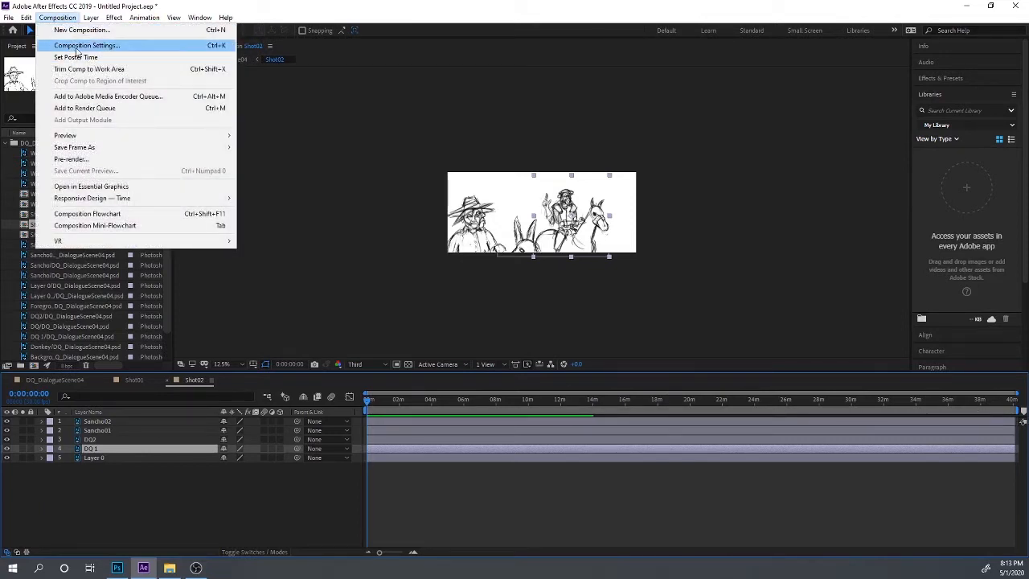
pyautogui.click(81, 45)
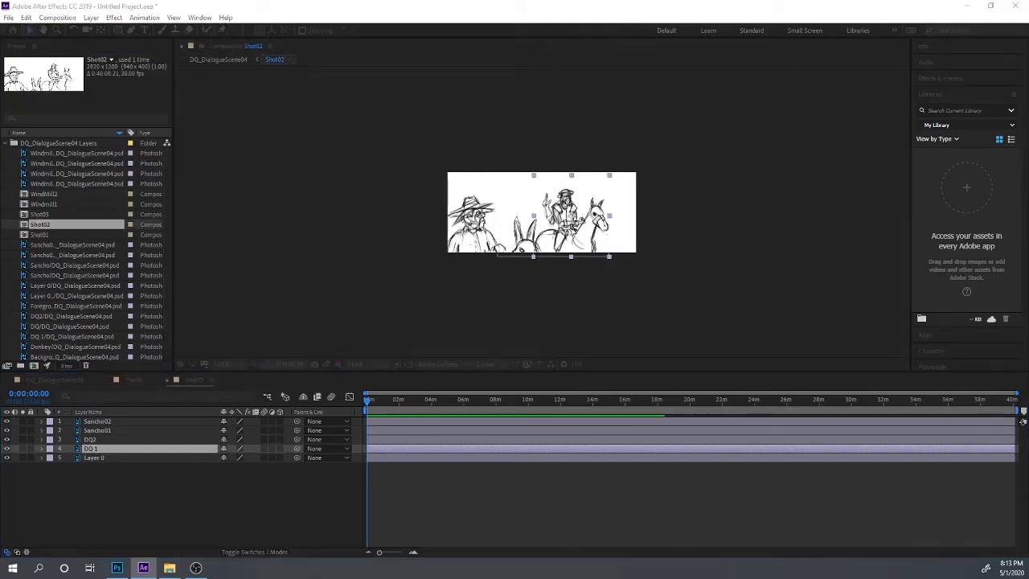
pyautogui.click(623, 289)
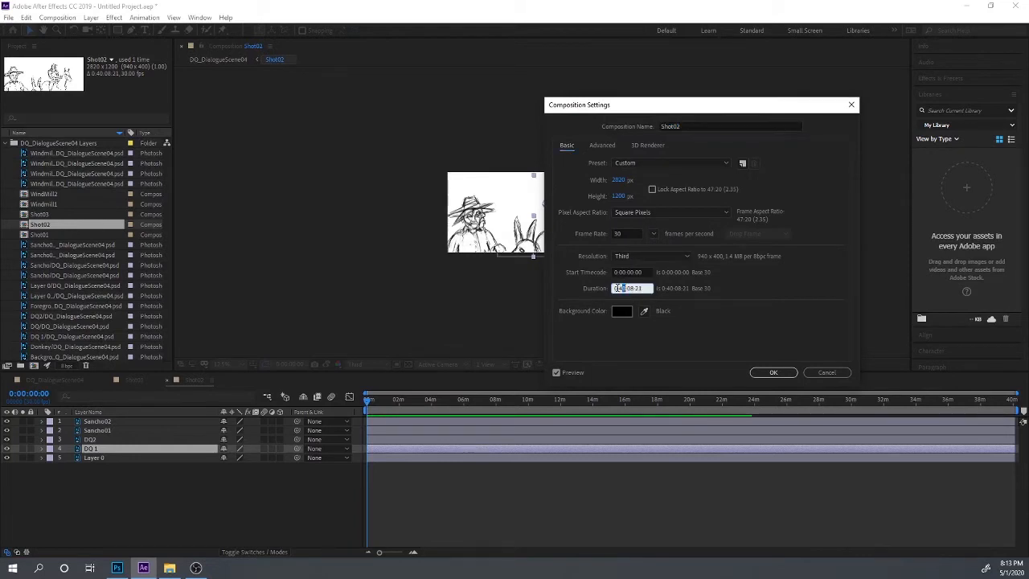
pyautogui.moveTo(625, 289); pyautogui.dragTo(619, 289)
pyautogui.press('BackSpace')
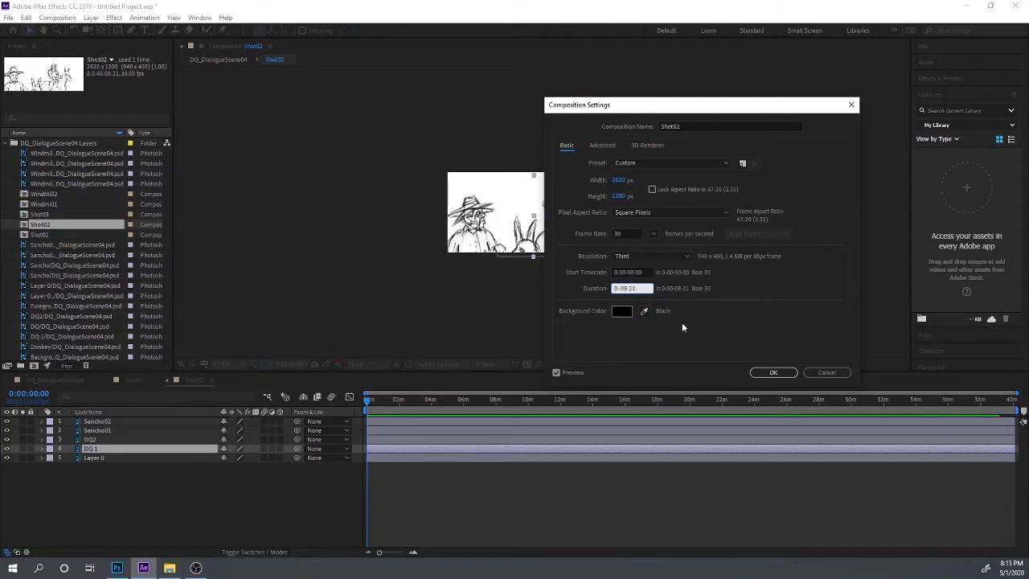
pyautogui.click(776, 375)
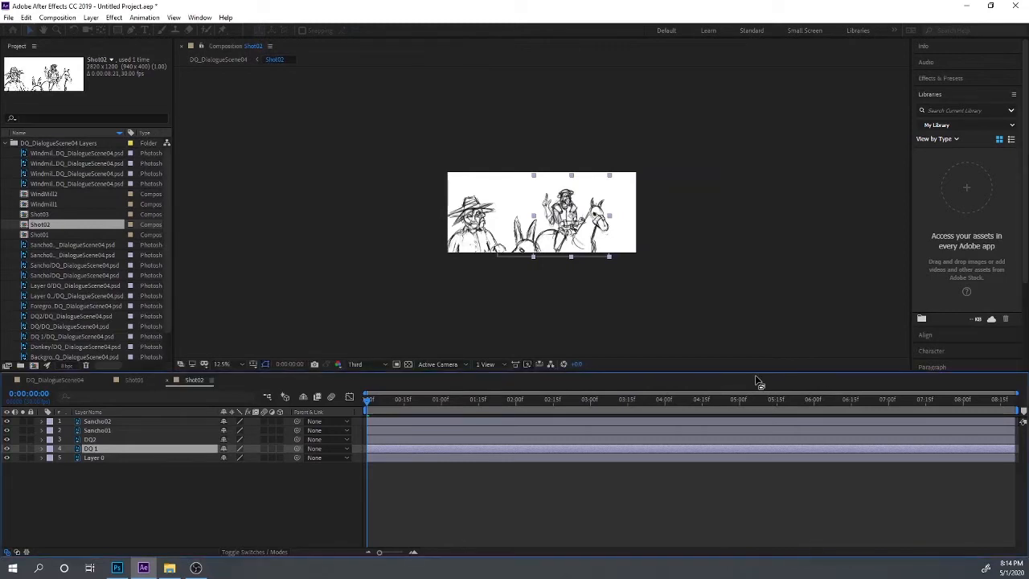
# - Play a preview of the Shot02 composition from its first frame and stop it about two seconds in
pyautogui.press(',')
pyautogui.press('.')
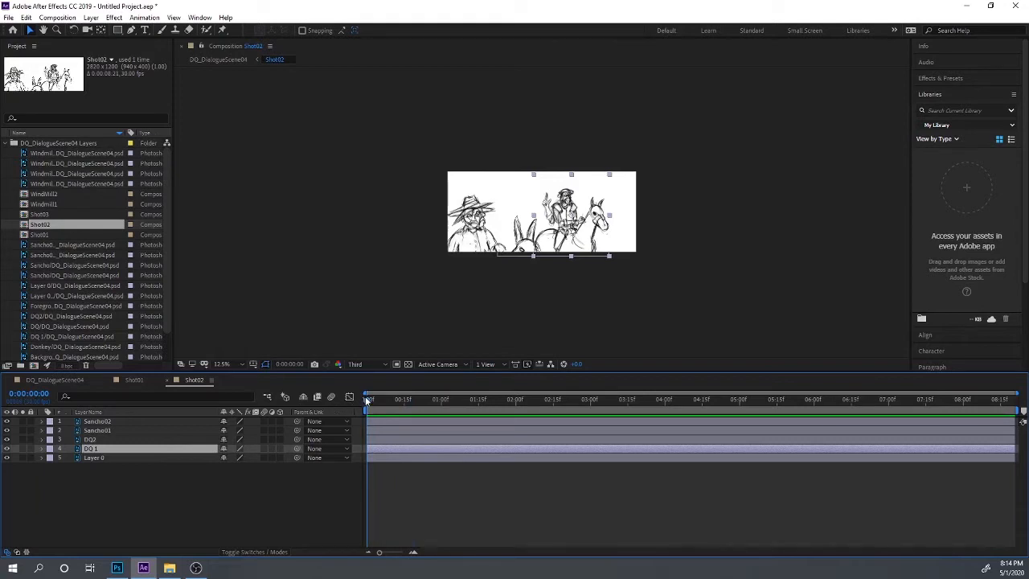
pyautogui.press('space')
pyautogui.moveTo(512, 415); pyautogui.dragTo(289, 406)
pyautogui.press('space')
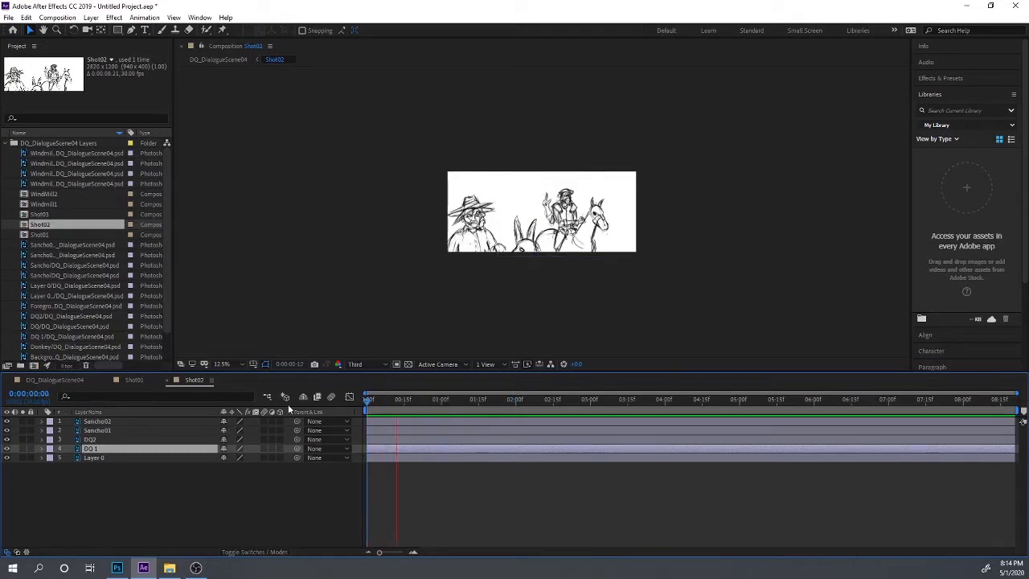
pyautogui.press('space')
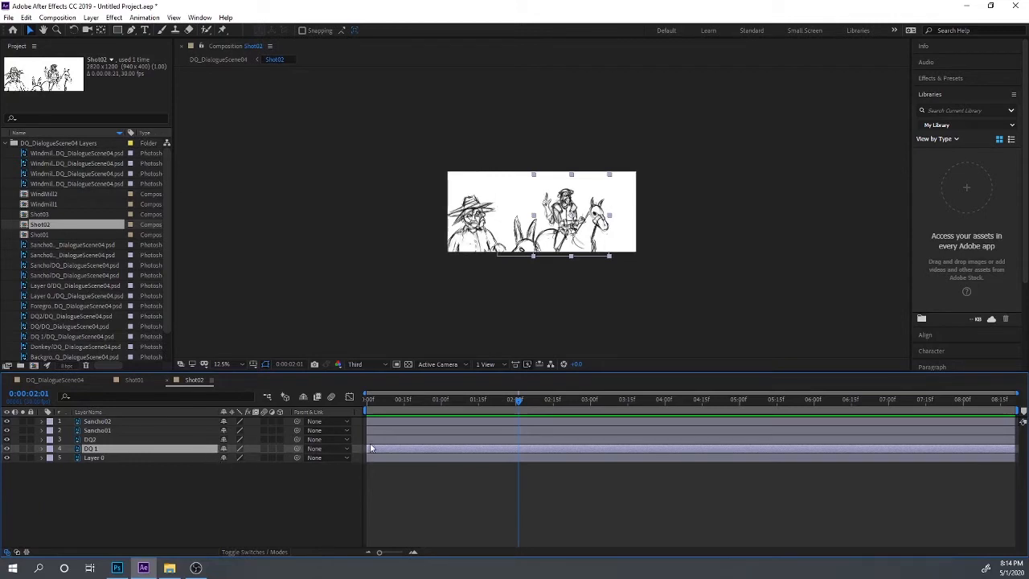
# - Trim the layers so DQ 1 gives way to DQ2 at about 0:00:02:20, and Sancho01 to Sancho02 about three frames after that
pyautogui.moveTo(1010, 456); pyautogui.dragTo(565, 424)
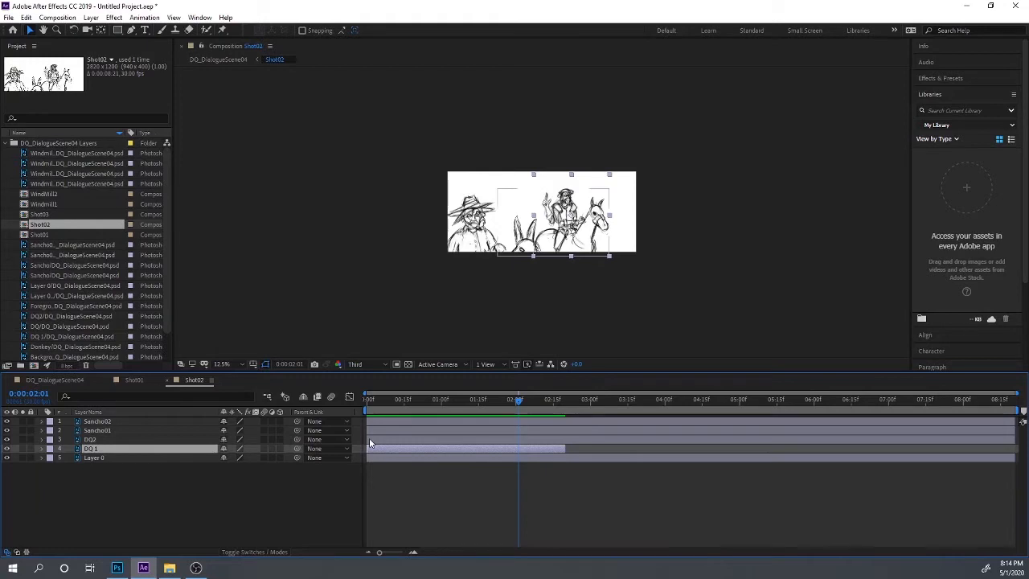
pyautogui.moveTo(369, 440); pyautogui.dragTo(565, 447)
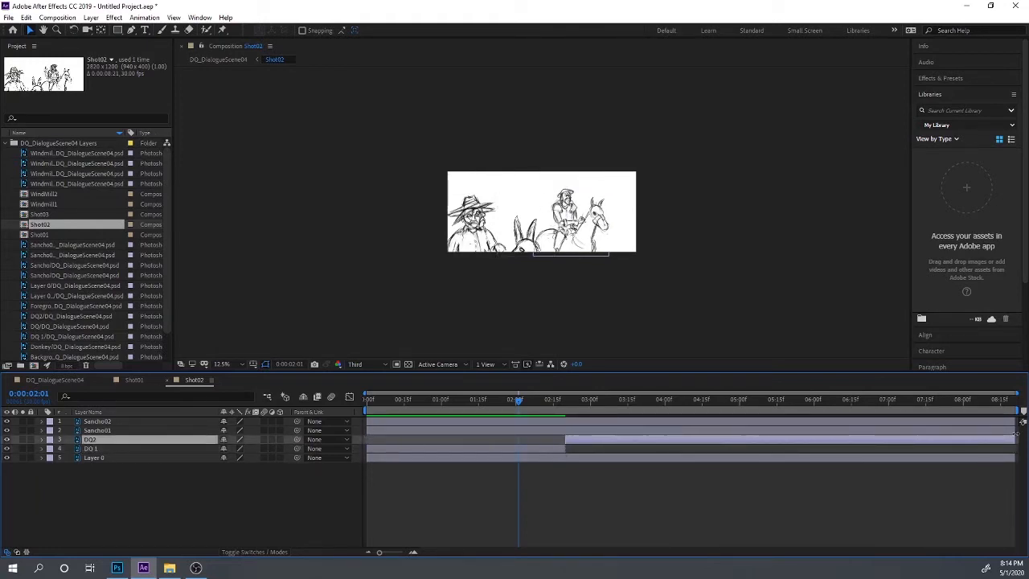
pyautogui.moveTo(1014, 430); pyautogui.dragTo(567, 431)
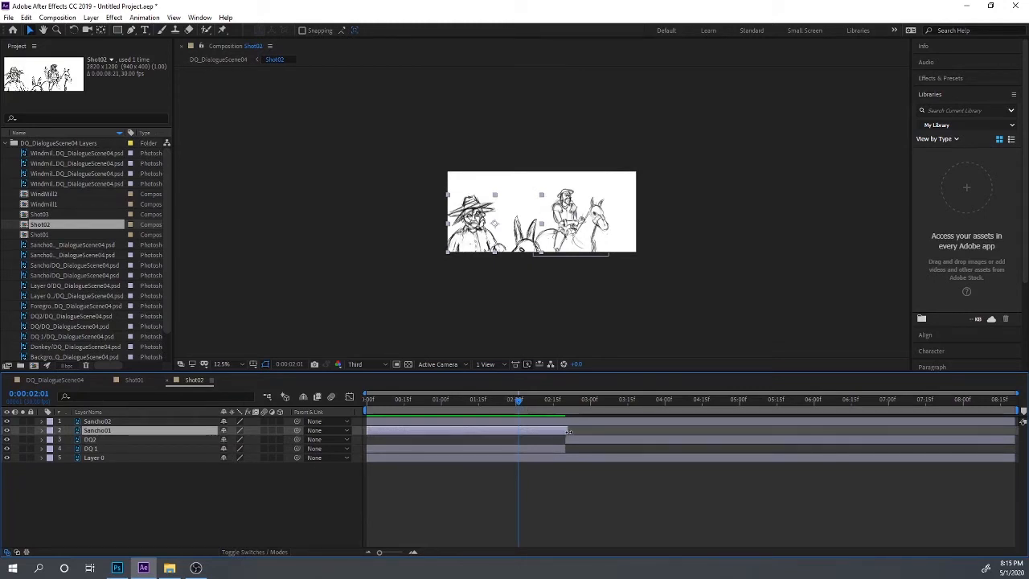
pyautogui.moveTo(568, 431); pyautogui.dragTo(571, 431)
pyautogui.moveTo(367, 420); pyautogui.dragTo(575, 423)
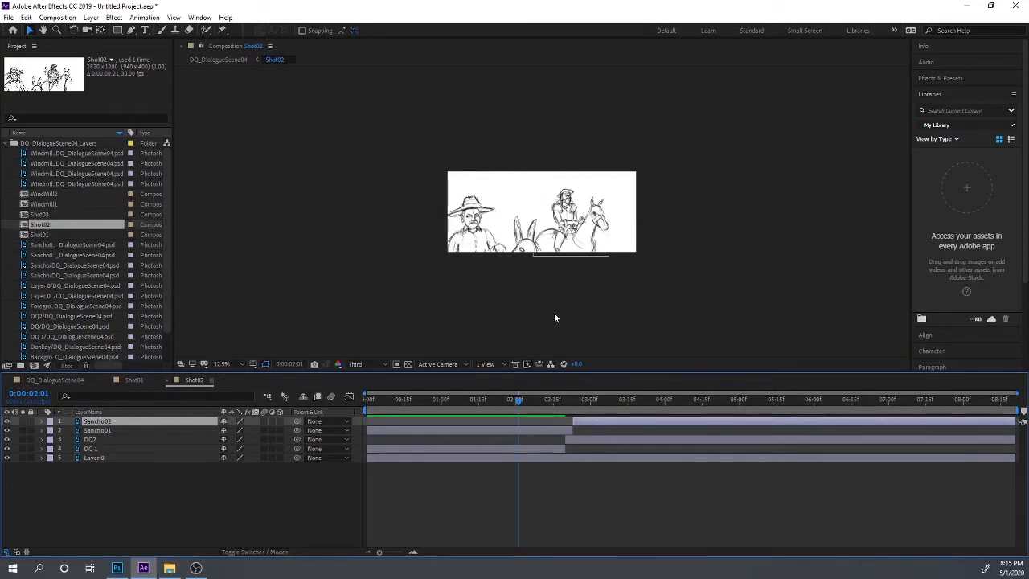
# - End Shot02's work area at 0:00:04:14 and trim the composition to that work area
pyautogui.press('.')
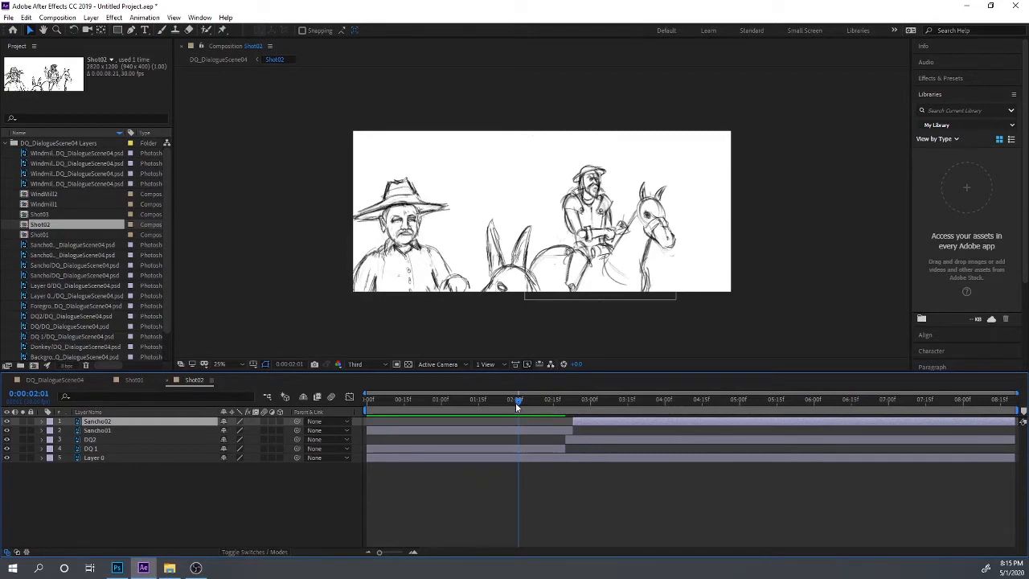
pyautogui.moveTo(515, 402); pyautogui.dragTo(566, 418)
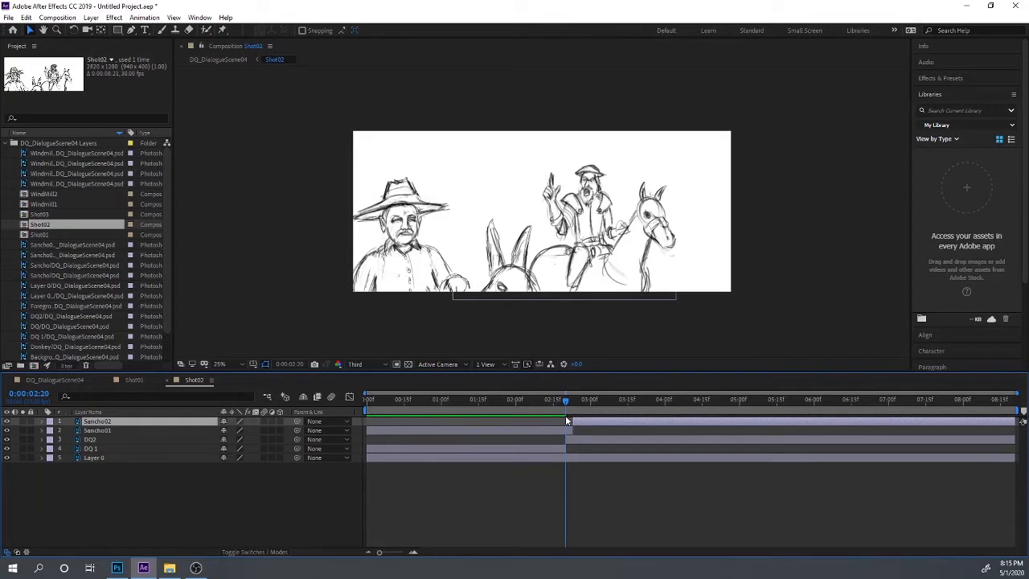
pyautogui.moveTo(565, 418); pyautogui.dragTo(697, 438)
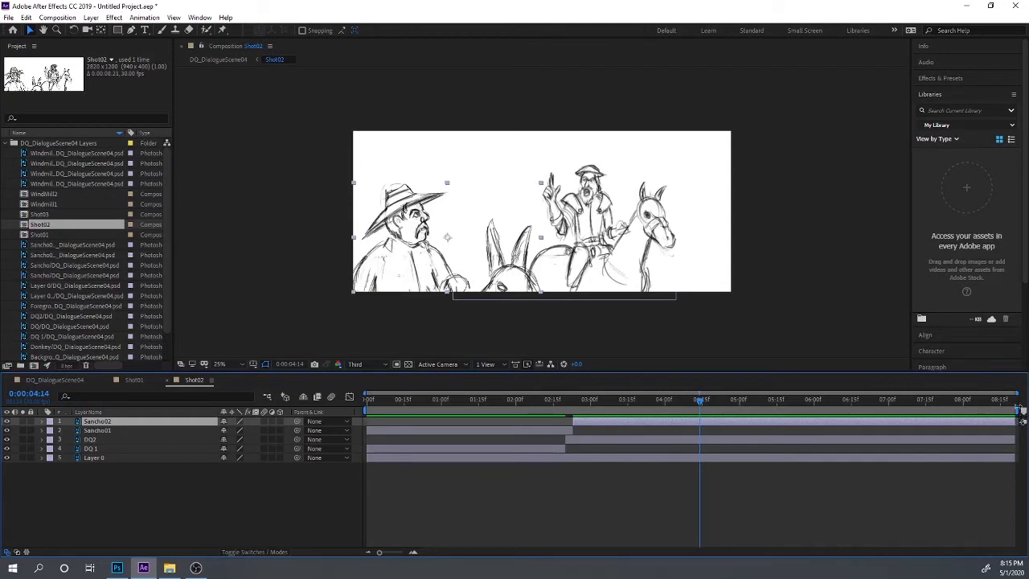
pyautogui.moveTo(1021, 410); pyautogui.dragTo(706, 430)
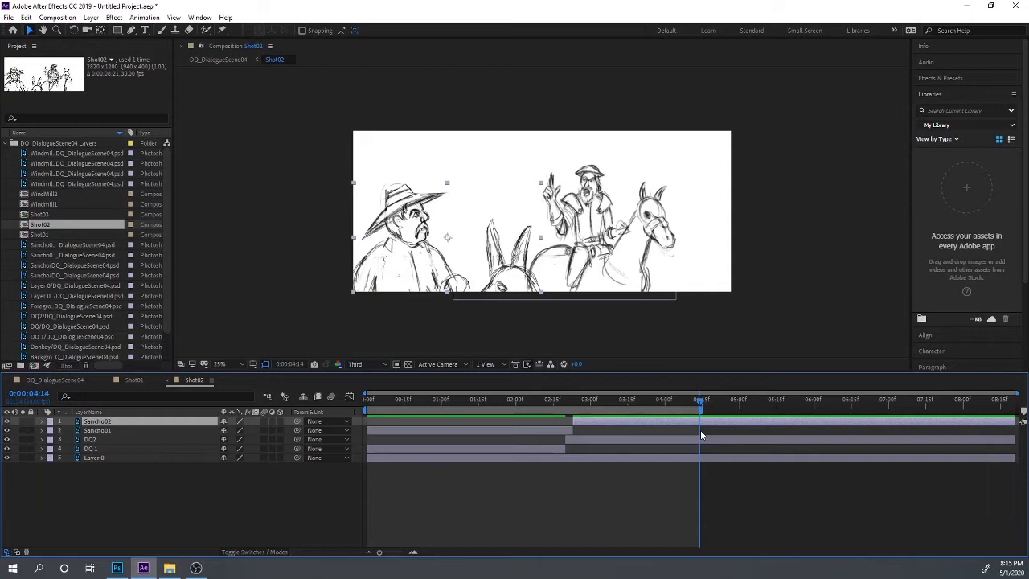
pyautogui.hotkey('ctrl', 'shift', 'x')
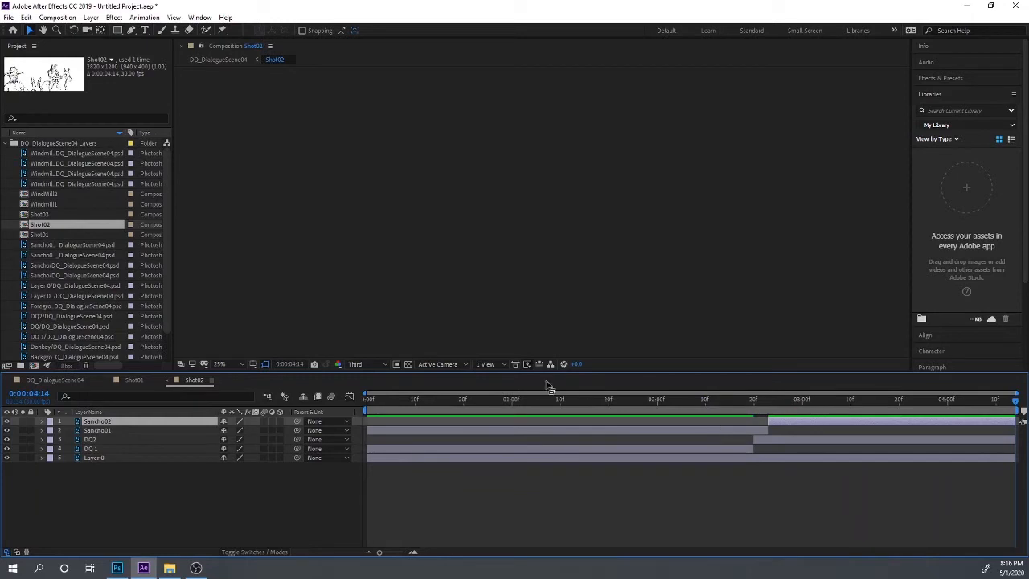
pyautogui.moveTo(898, 407); pyautogui.dragTo(1014, 422)
pyautogui.click(61, 17)
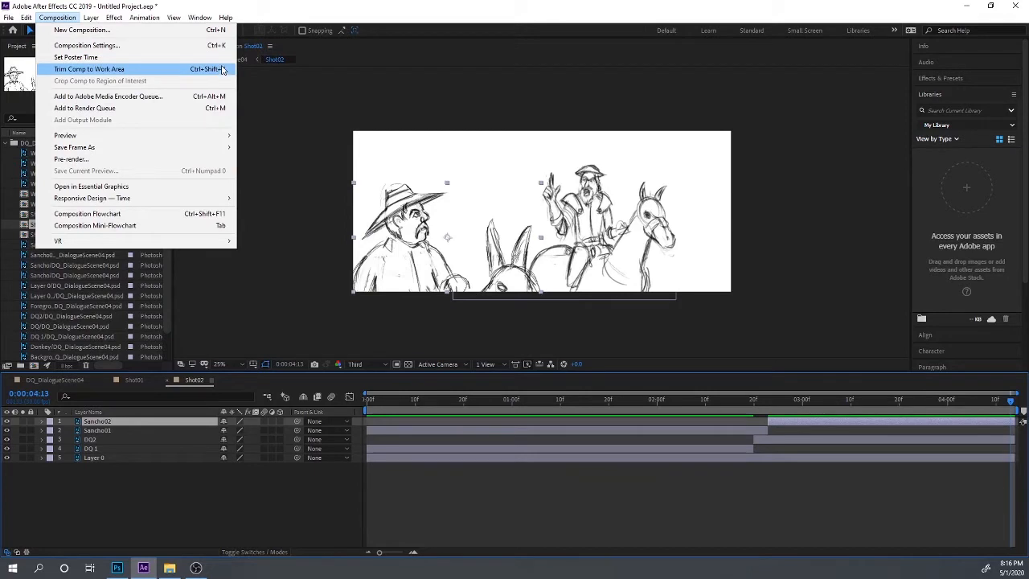
# - Play the trimmed Shot02 composition from the start to check the timing of the pose changes
pyautogui.moveTo(1009, 400); pyautogui.dragTo(250, 368)
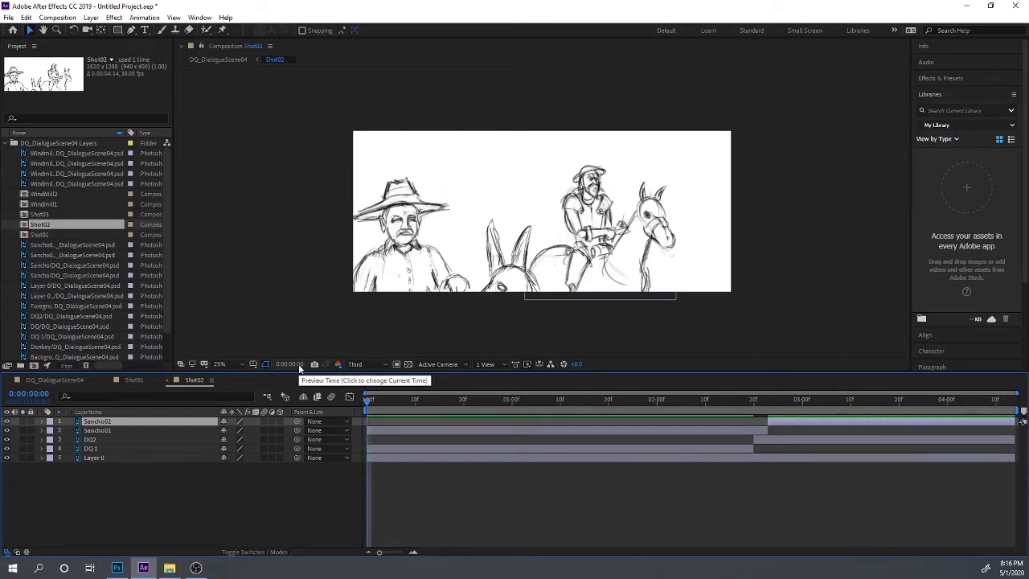
pyautogui.press('space')
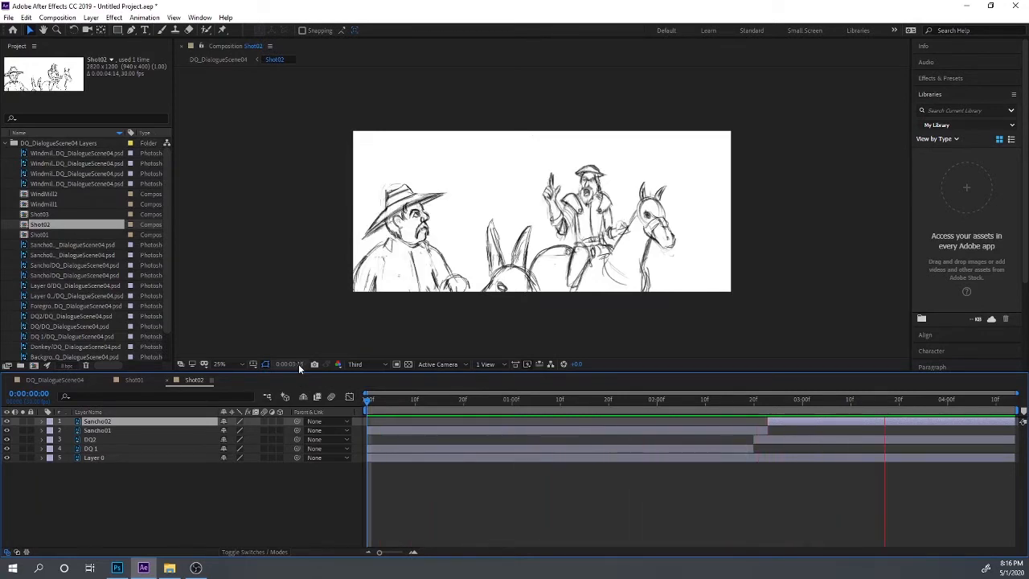
pyautogui.press('space')
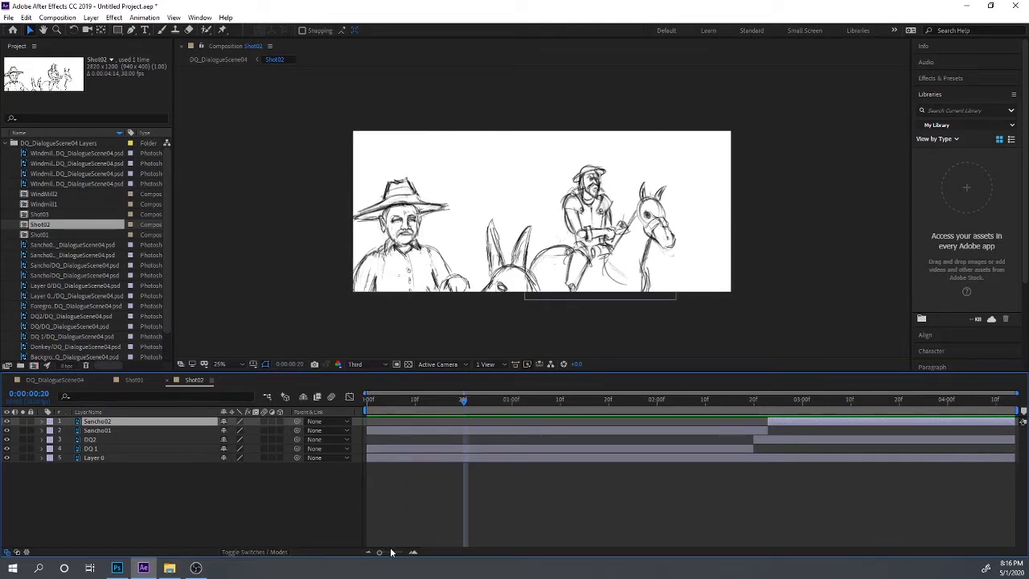
# - Set the Shot02 composition's duration to 0:00:27:04
pyautogui.click(54, 17)
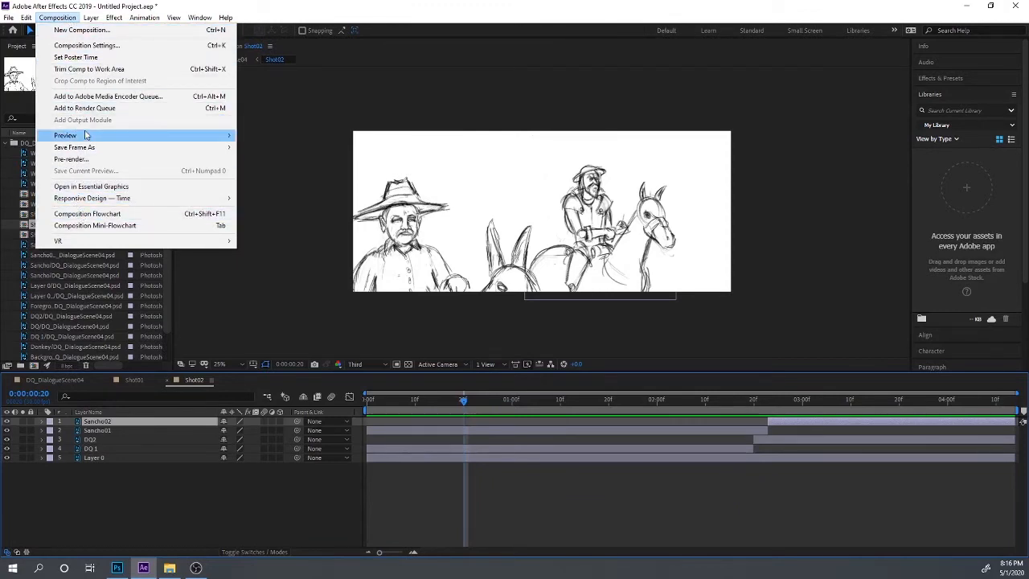
pyautogui.click(86, 46)
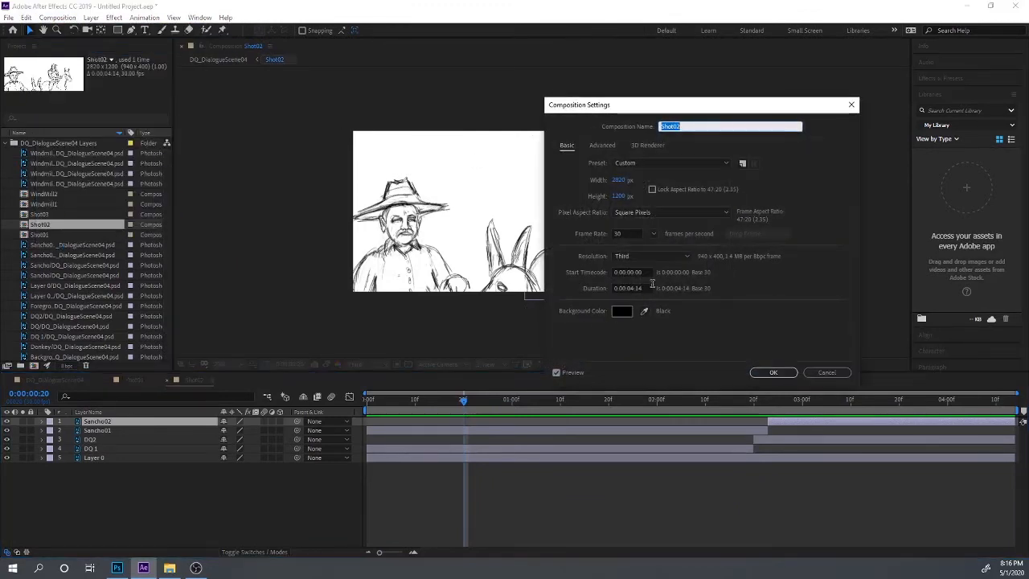
pyautogui.doubleClick(630, 287)
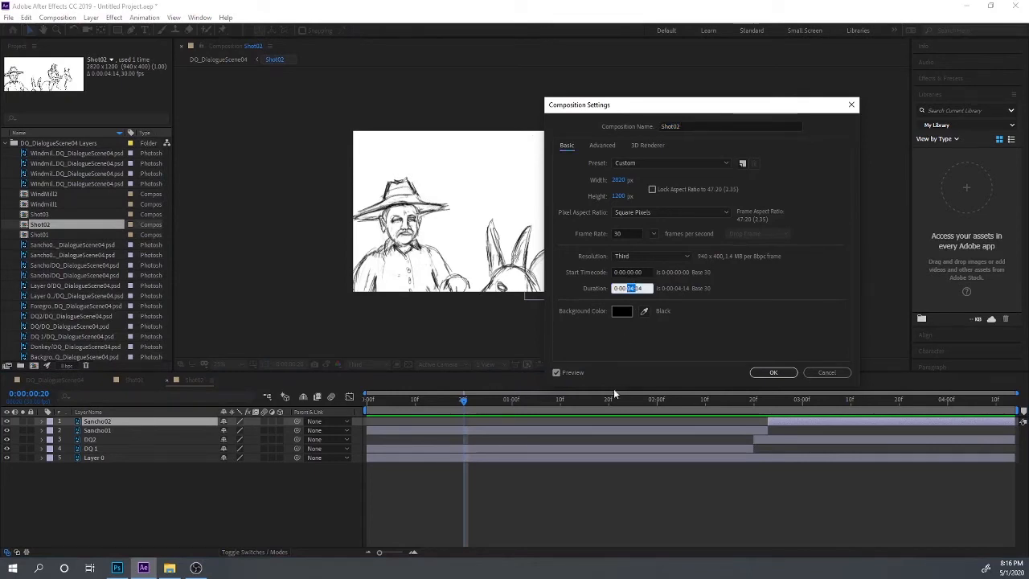
pyautogui.write('27:')
pyautogui.press('Return')
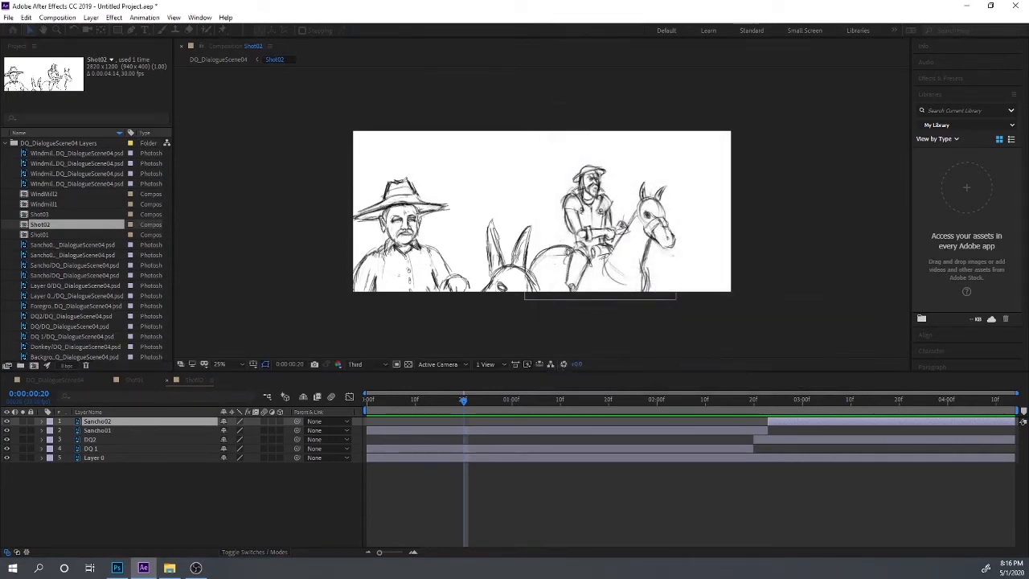
pyautogui.moveTo(395, 553); pyautogui.dragTo(390, 555)
pyautogui.click(520, 440)
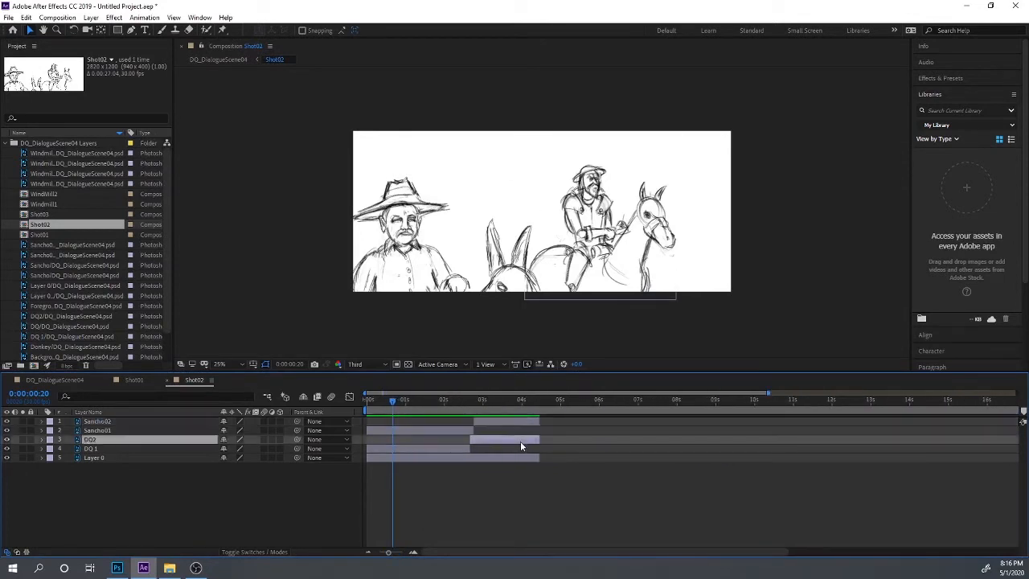
pyautogui.click(522, 458)
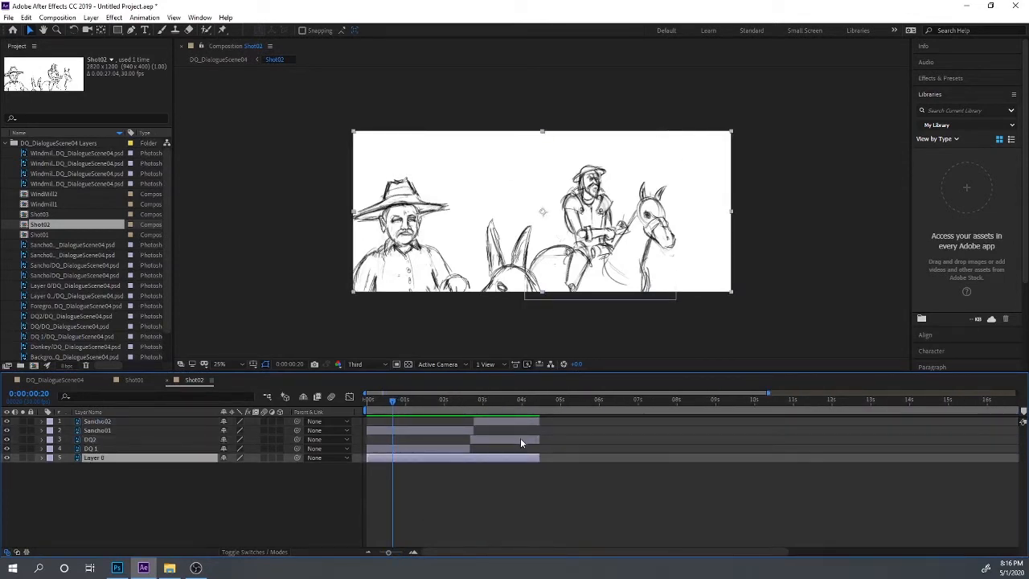
pyautogui.keyDown('shift'); pyautogui.click(520, 437); pyautogui.keyUp('shift')
pyautogui.keyDown('shift'); pyautogui.click(522, 421); pyautogui.keyUp('shift')
pyautogui.moveTo(539, 421)
pyautogui.mouseDown()
pyautogui.moveTo(573, 422)
pyautogui.moveTo(539, 421)
pyautogui.mouseUp()
pyautogui.click(514, 476)
pyautogui.click(512, 421)
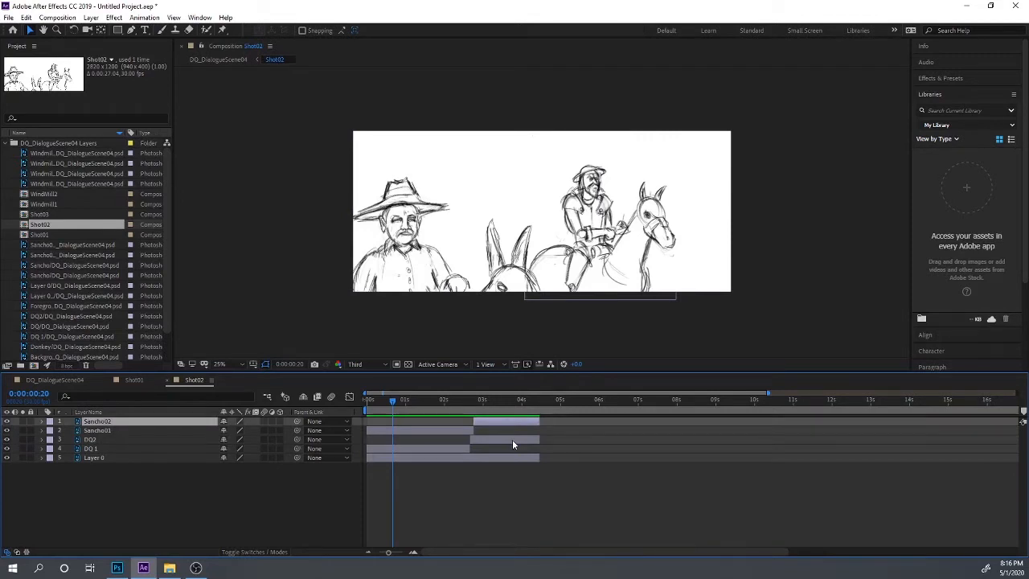
pyautogui.keyDown('shift'); pyautogui.click(512, 439); pyautogui.keyUp('shift')
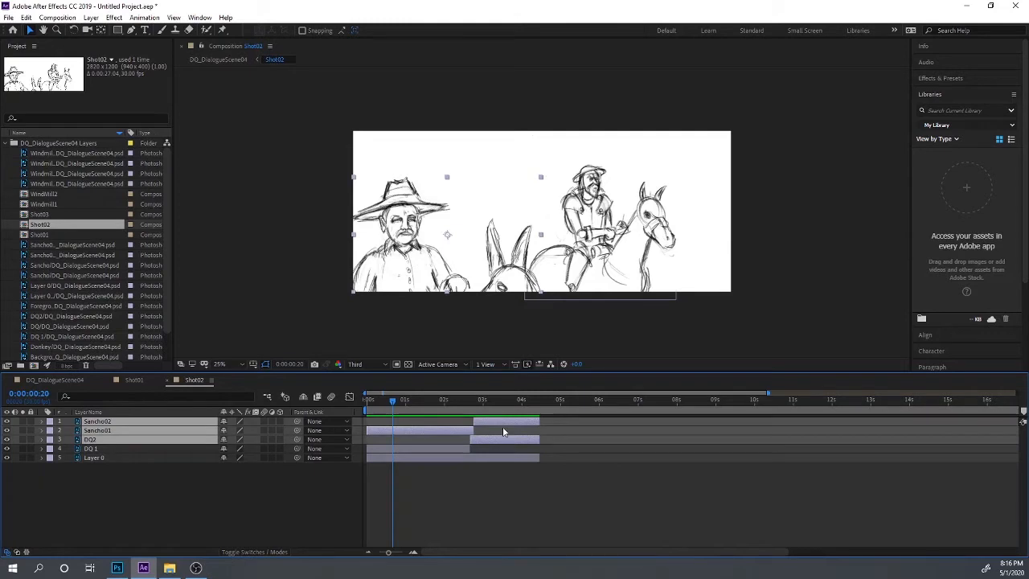
pyautogui.click(523, 473)
# - Extend the Sancho02, DQ2 and Layer 0 layers together so they all end at about seven seconds
pyautogui.click(525, 422)
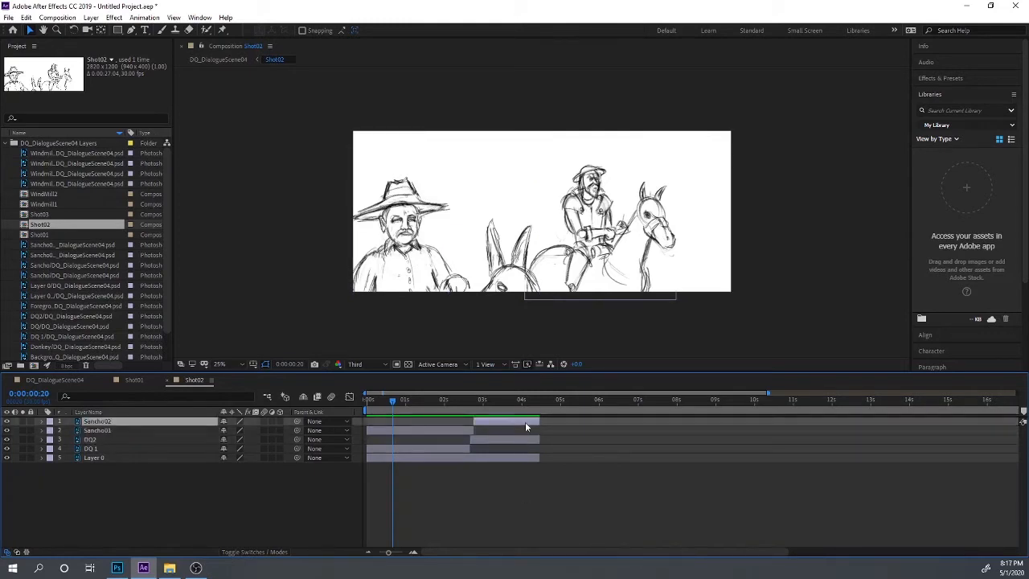
pyautogui.keyDown('ctrl'); pyautogui.click(507, 439); pyautogui.keyUp('ctrl')
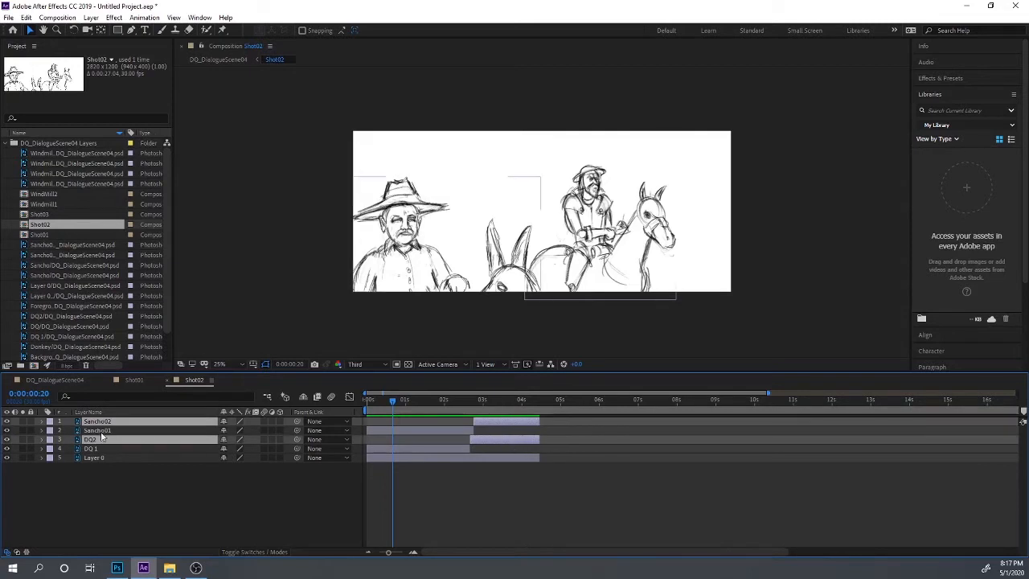
pyautogui.keyDown('ctrl'); pyautogui.click(523, 456); pyautogui.keyUp('ctrl')
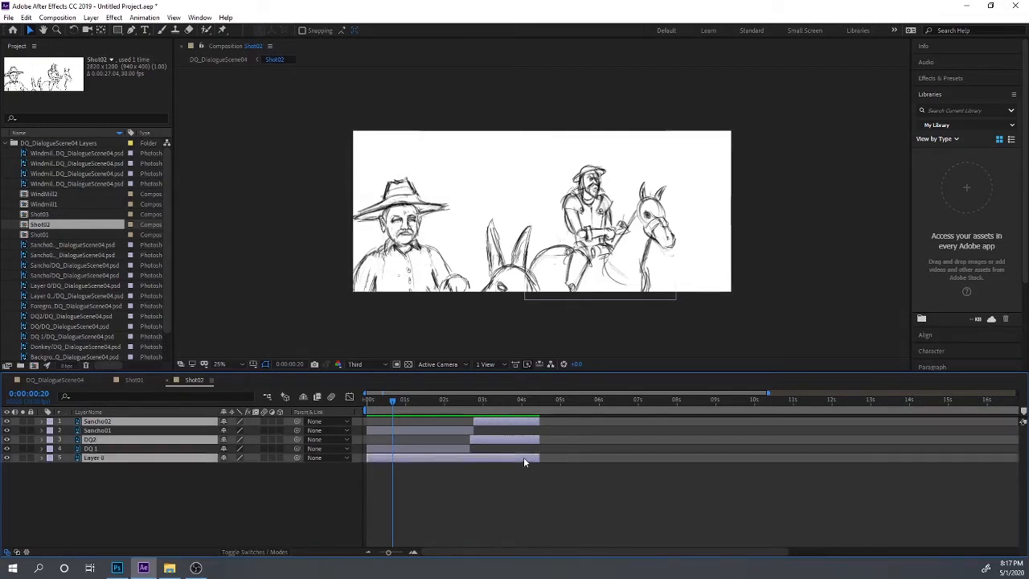
pyautogui.moveTo(539, 440); pyautogui.dragTo(638, 443)
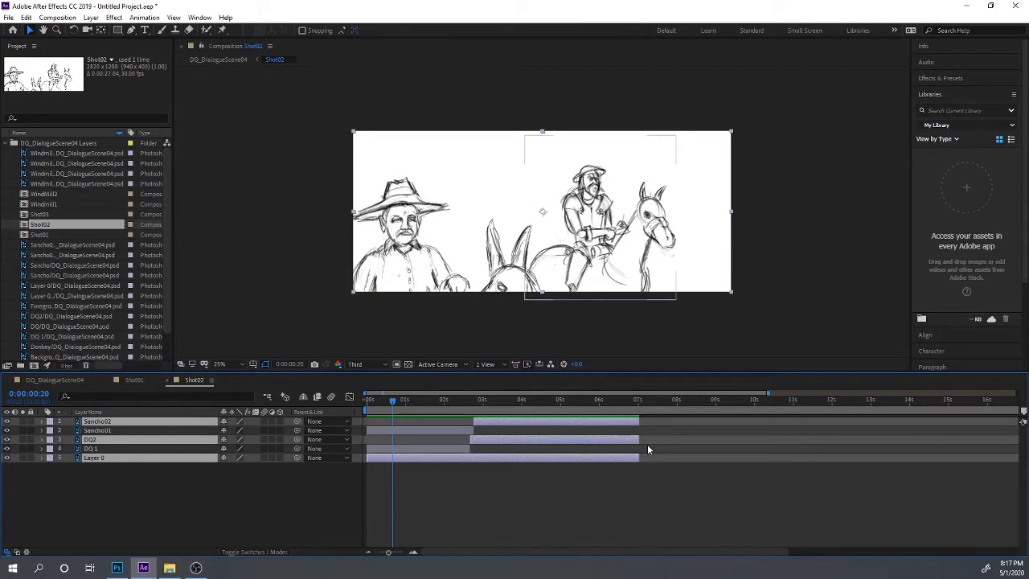
# - End Shot02's work area at about 0:00:07:03, where the extended layers end, and trim the composition to that work area
pyautogui.click(57, 17)
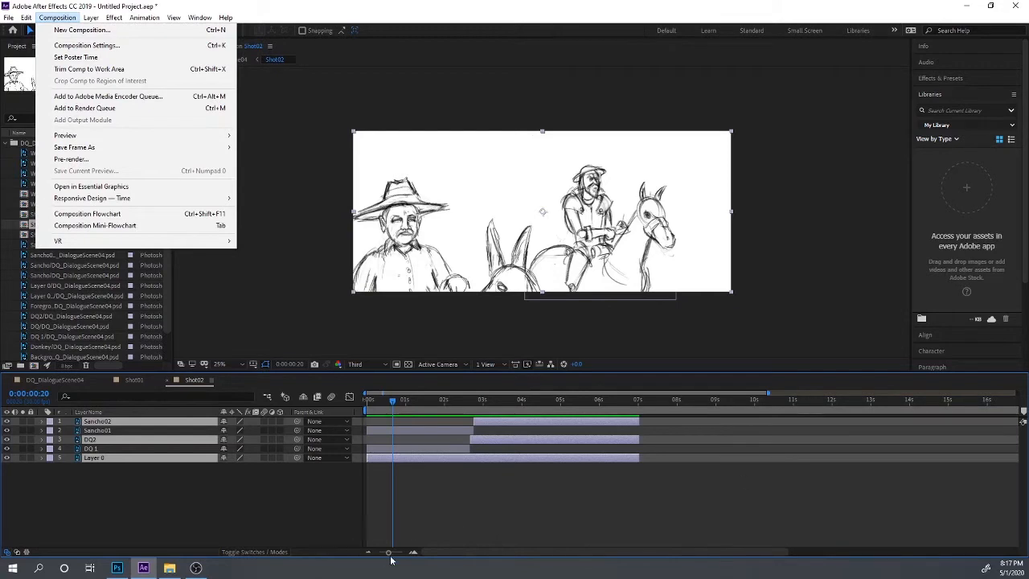
pyautogui.moveTo(389, 552); pyautogui.dragTo(379, 553)
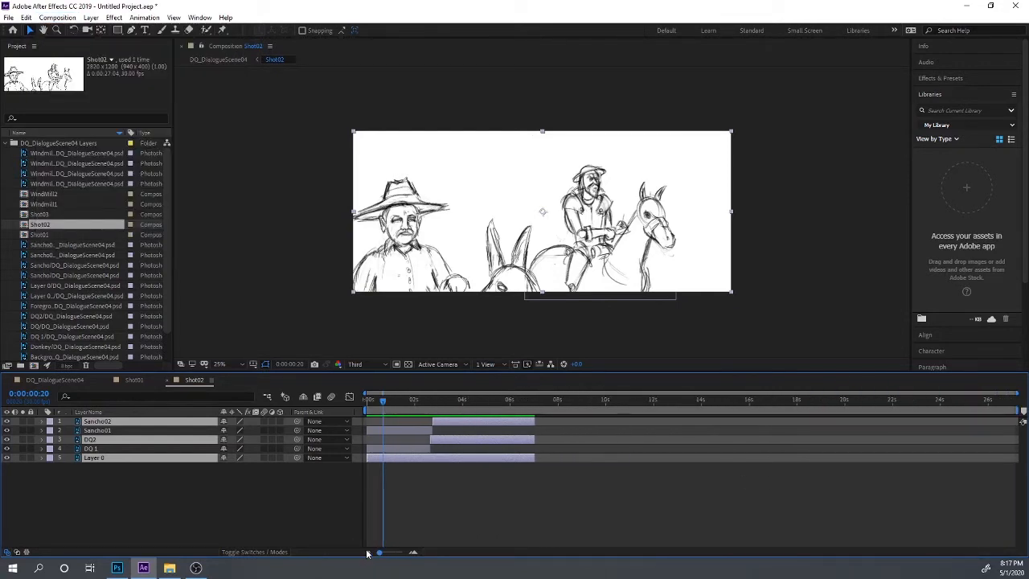
pyautogui.click(1018, 405)
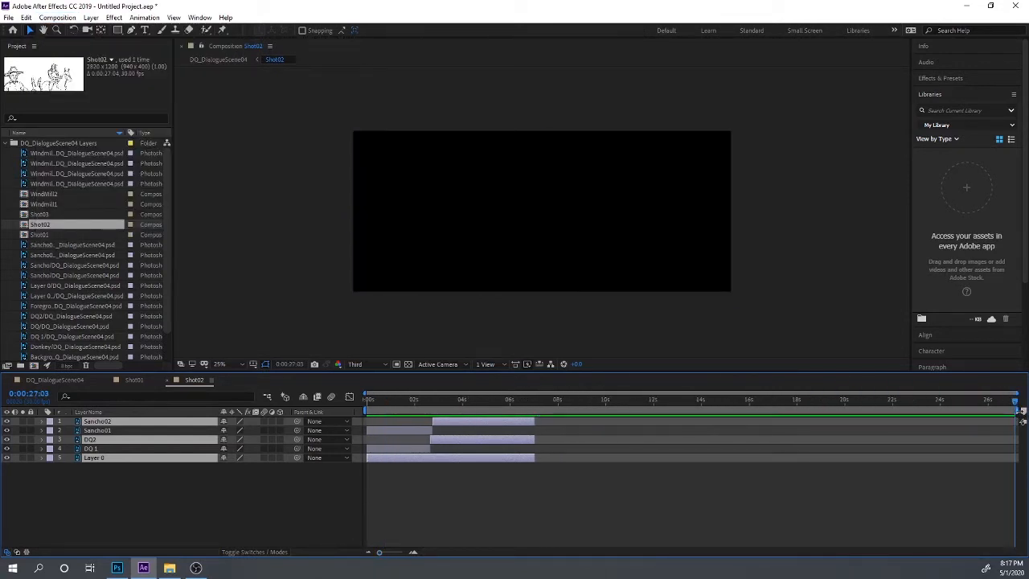
pyautogui.moveTo(1018, 410); pyautogui.dragTo(539, 400)
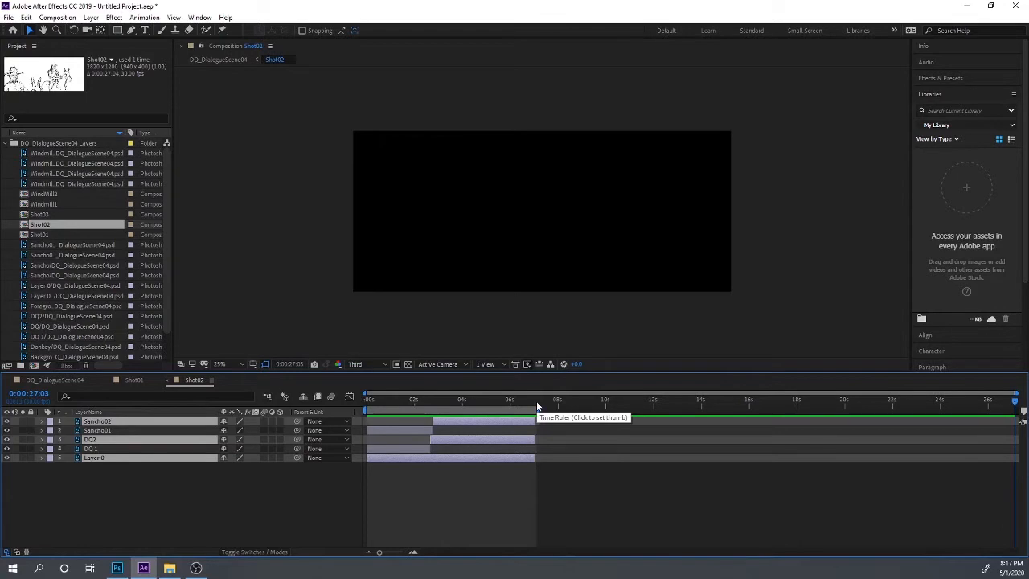
pyautogui.hotkey('ctrl', 'shift', 'x')
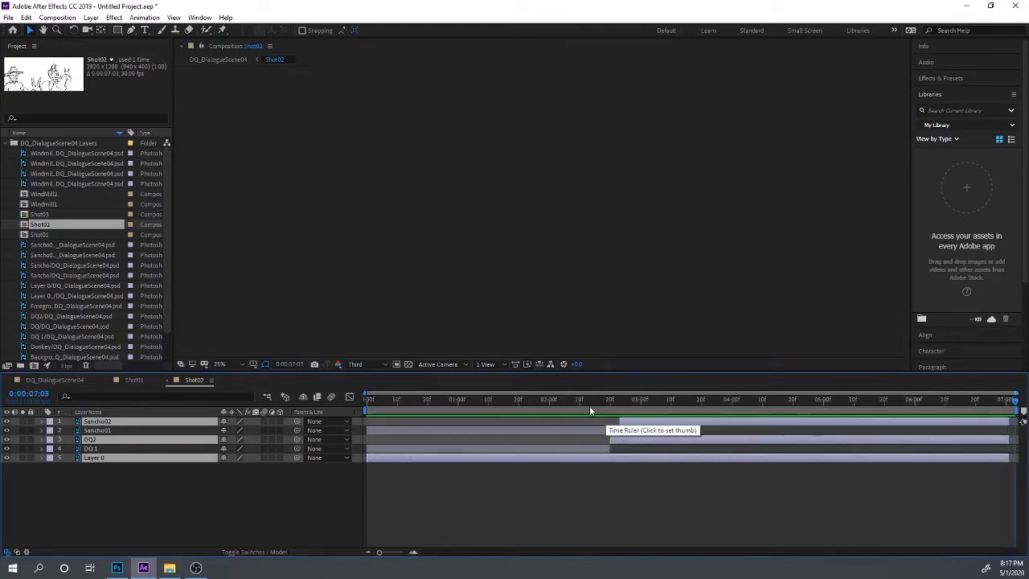
# - Play a preview of the lengthened Shot02 composition and stop it before the pose changes
pyautogui.press('space')
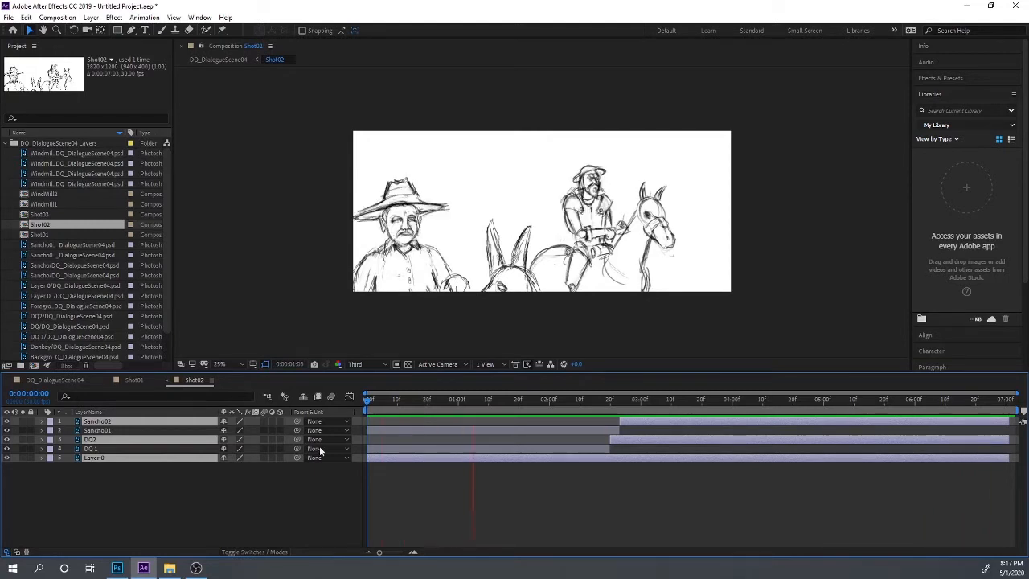
pyautogui.press('space')
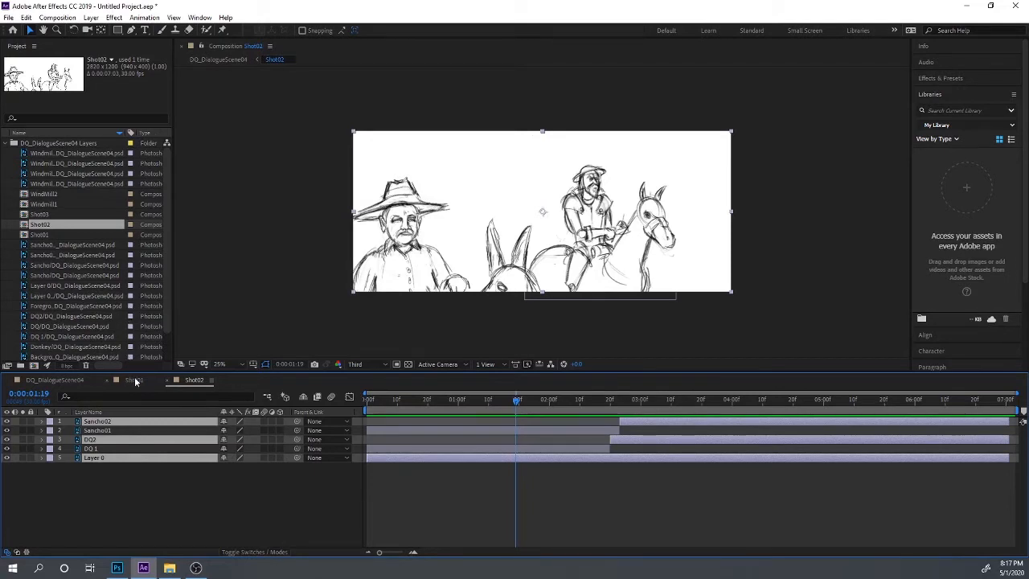
# - Review the Shot01, Shot02 and Shot03 compositions in the DQ_DialogueScene04 Layers folder
pyautogui.click(42, 215)
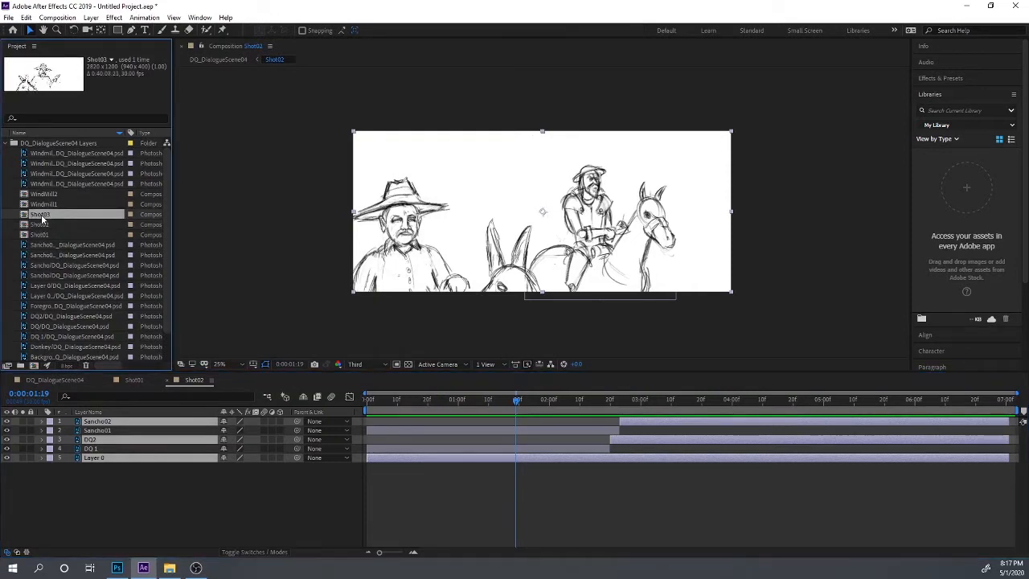
pyautogui.press('Down')
pyautogui.press('Down')
pyautogui.click(43, 215)
pyautogui.click(43, 225)
pyautogui.click(41, 237)
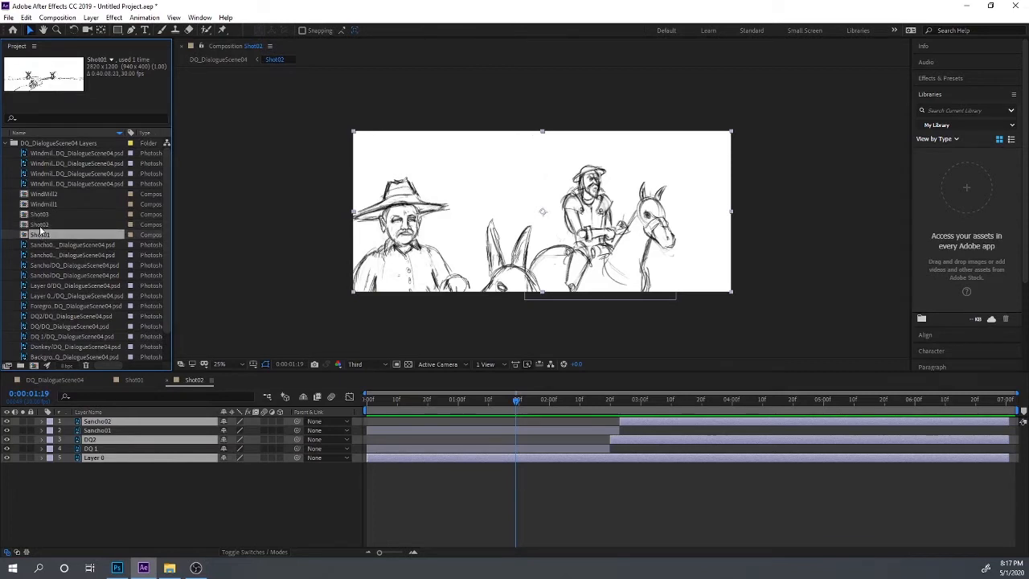
pyautogui.click(42, 225)
pyautogui.click(41, 217)
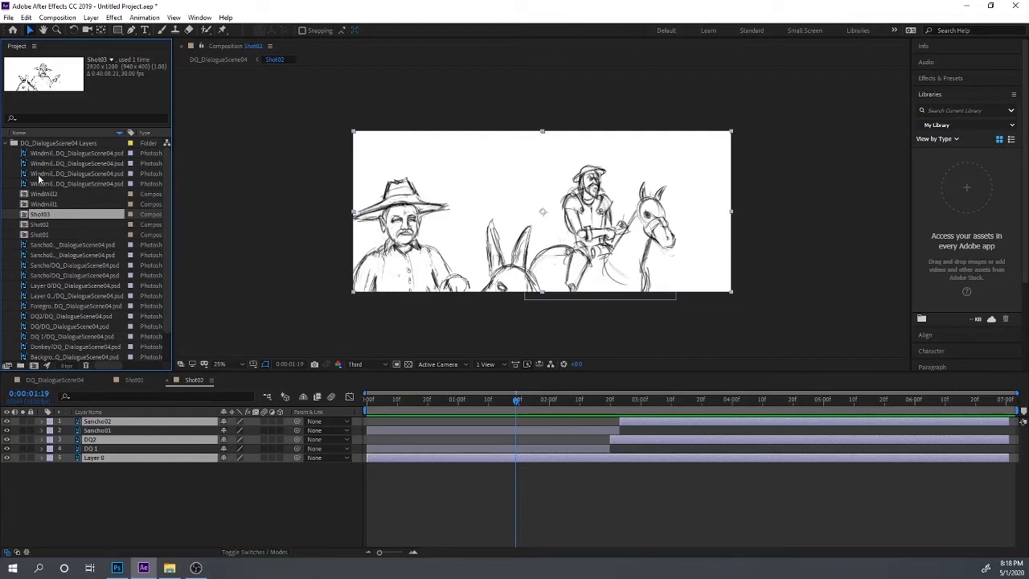
# - Create a new composition outside the layers folder with the offered 2820 x 1200, 30 fps settings and name it FinalAnimatic
pyautogui.click(5, 143)
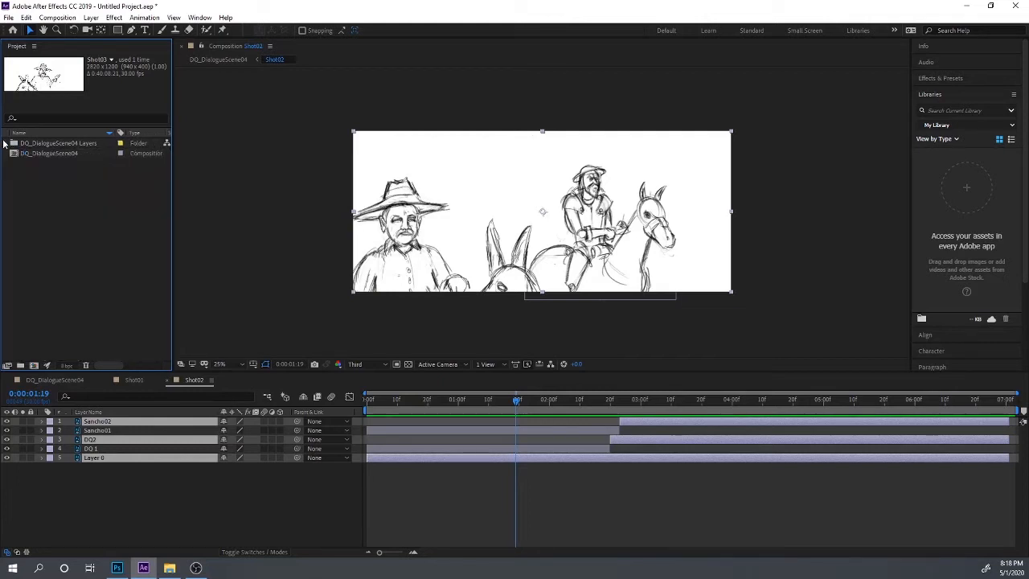
pyautogui.click(53, 225)
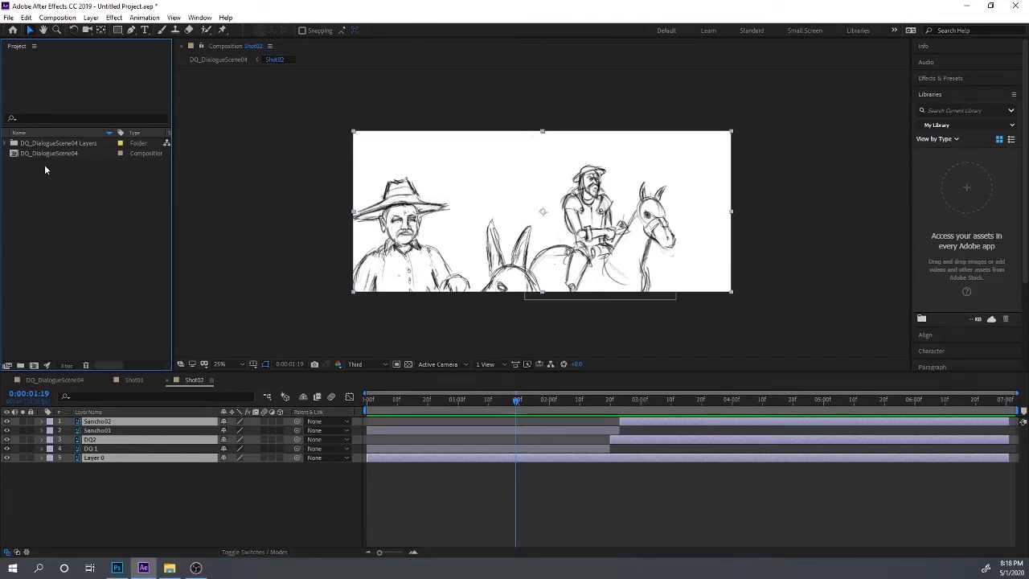
pyautogui.rightClick(46, 197)
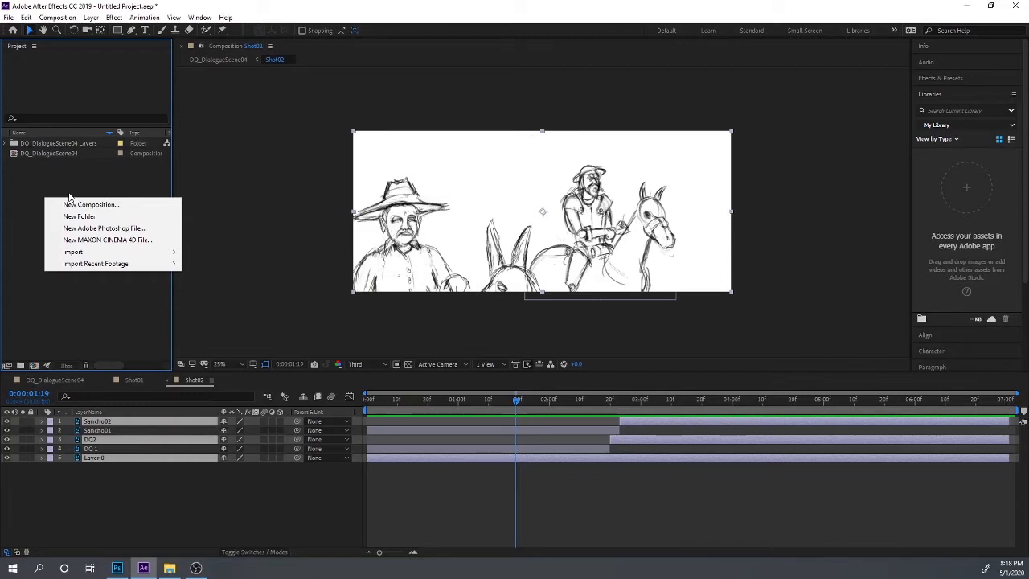
pyautogui.click(77, 204)
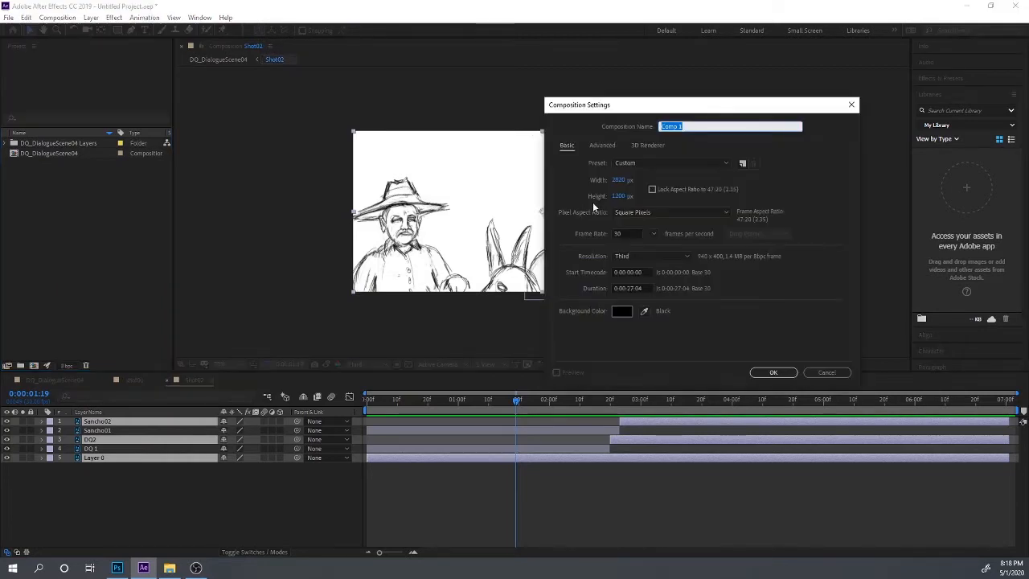
pyautogui.click(773, 372)
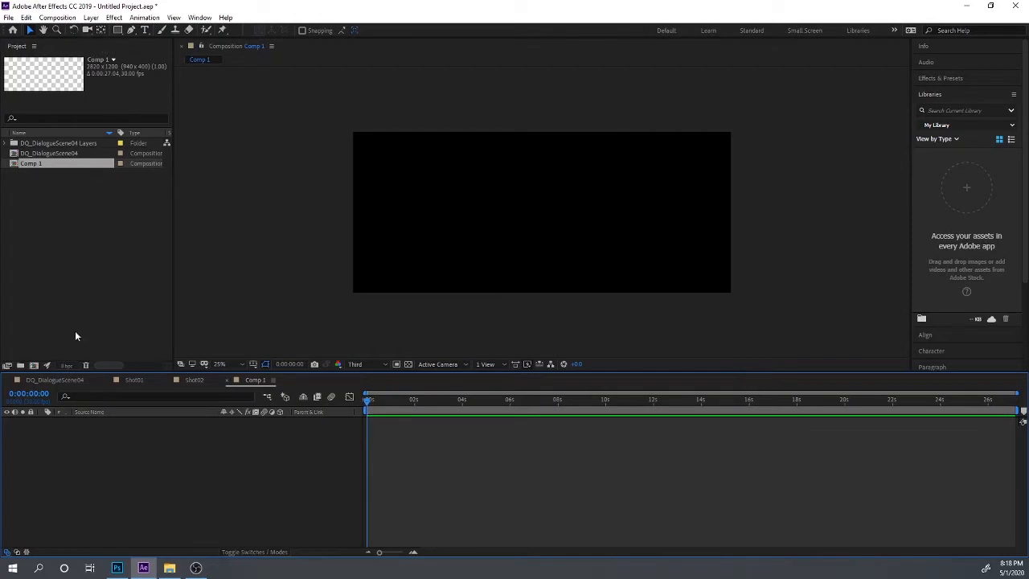
pyautogui.click(49, 166)
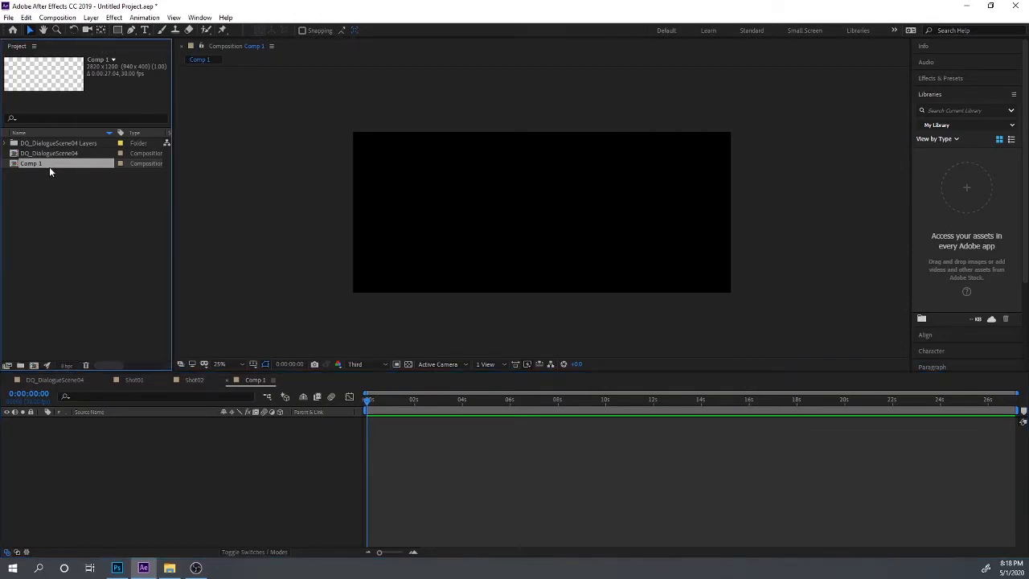
pyautogui.press('Return')
pyautogui.write('FinalAnimatic')
pyautogui.press('Return')
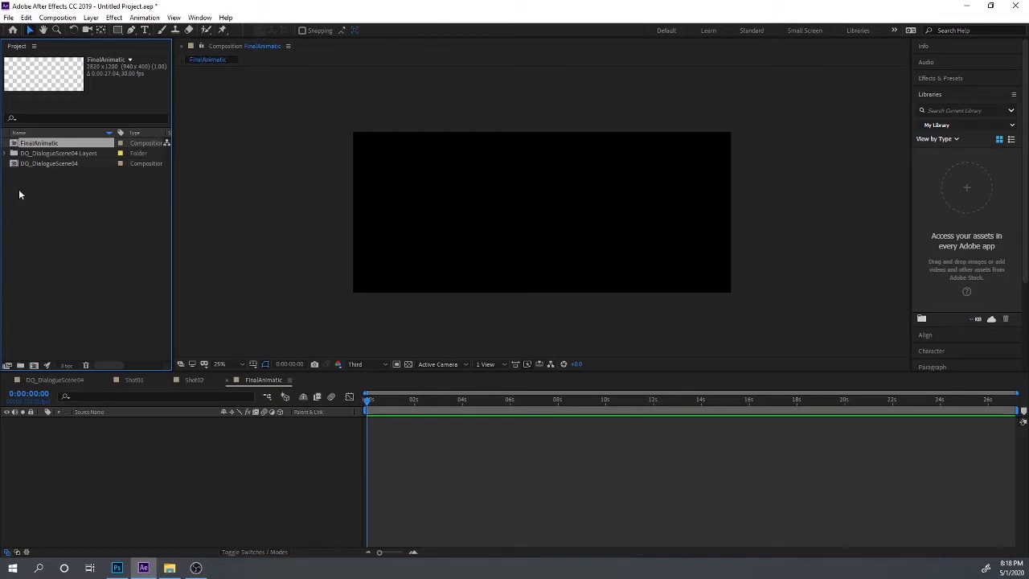
# - Add Shot01, Shot02 and Shot03 from the DQ_DialogueScene04 Layers folder to FinalAnimatic, stacked with Shot03 uppermost and Shot01 lowest
pyautogui.click(18, 188)
pyautogui.click(5, 153)
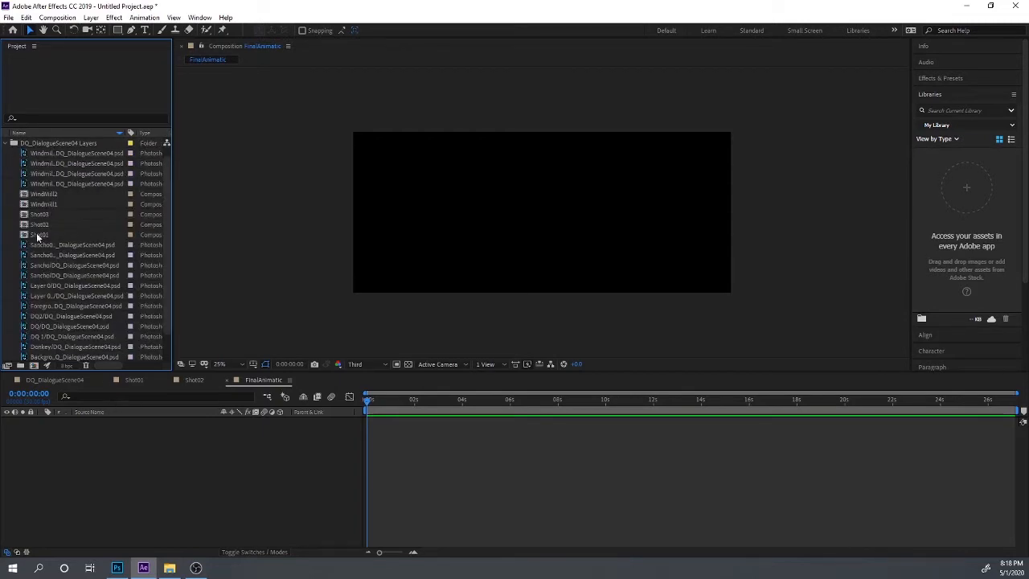
pyautogui.click(34, 224)
pyautogui.click(32, 235)
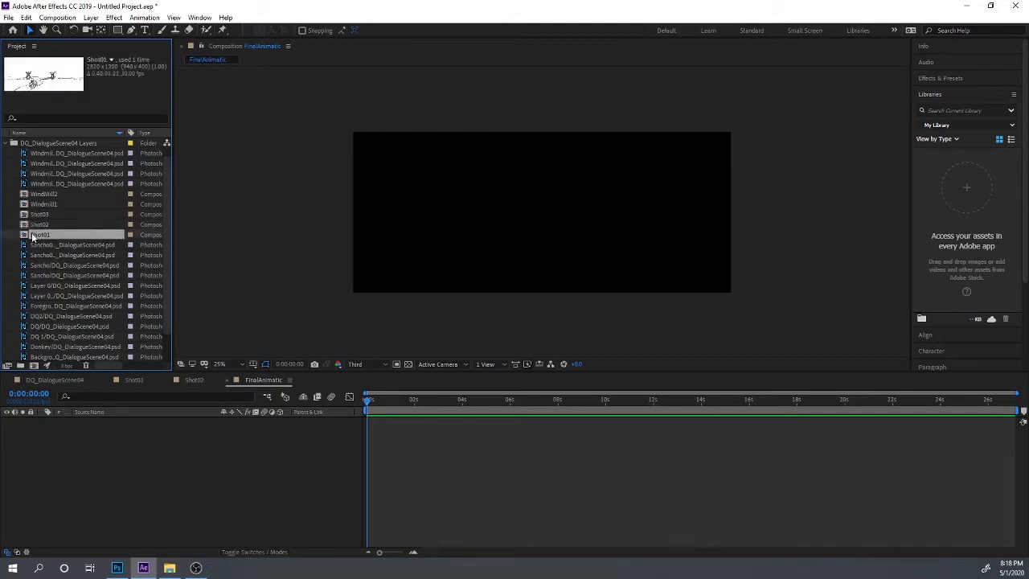
pyautogui.moveTo(32, 235); pyautogui.dragTo(52, 437)
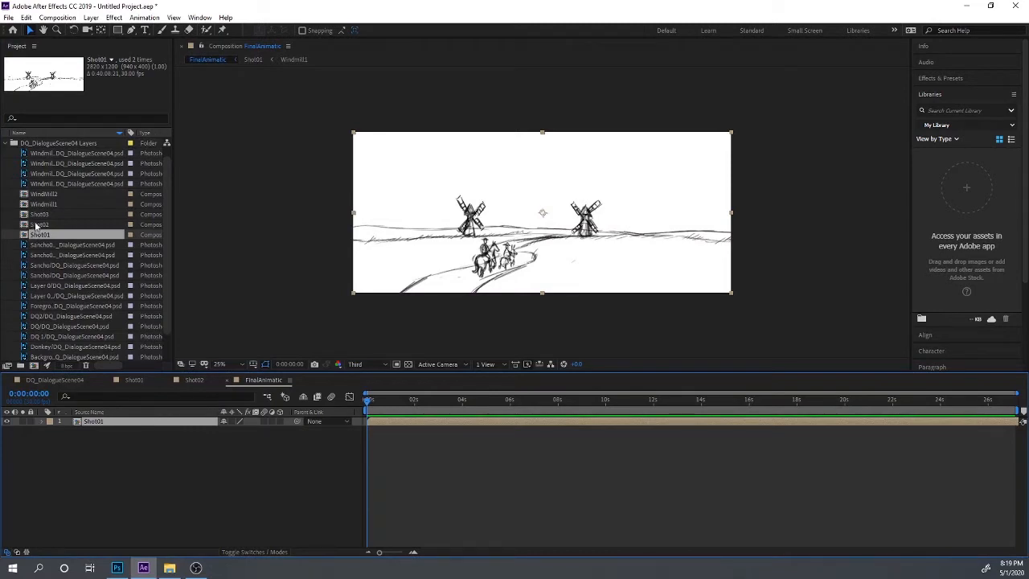
pyautogui.moveTo(34, 224); pyautogui.dragTo(61, 418)
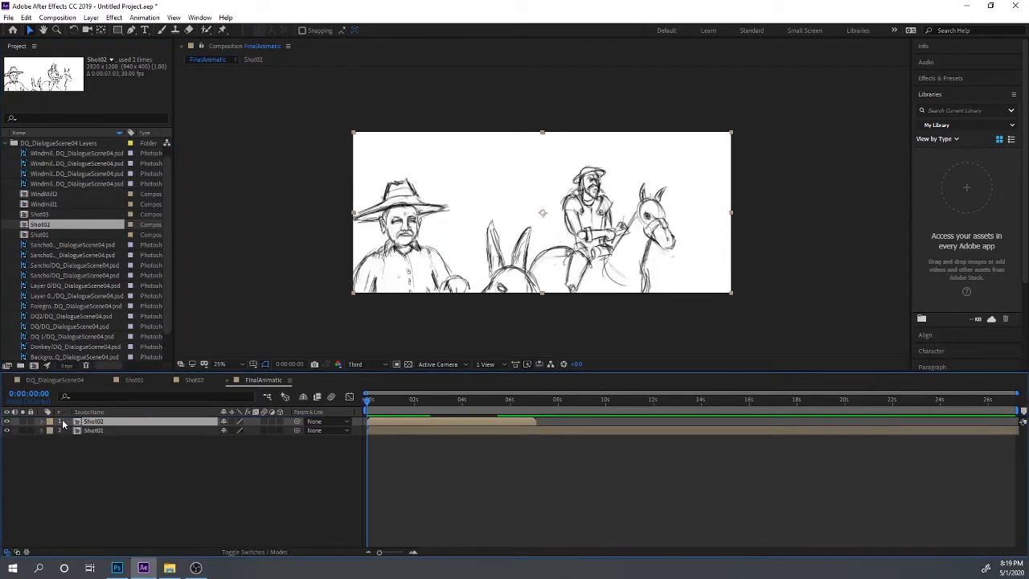
pyautogui.moveTo(42, 215); pyautogui.dragTo(62, 424)
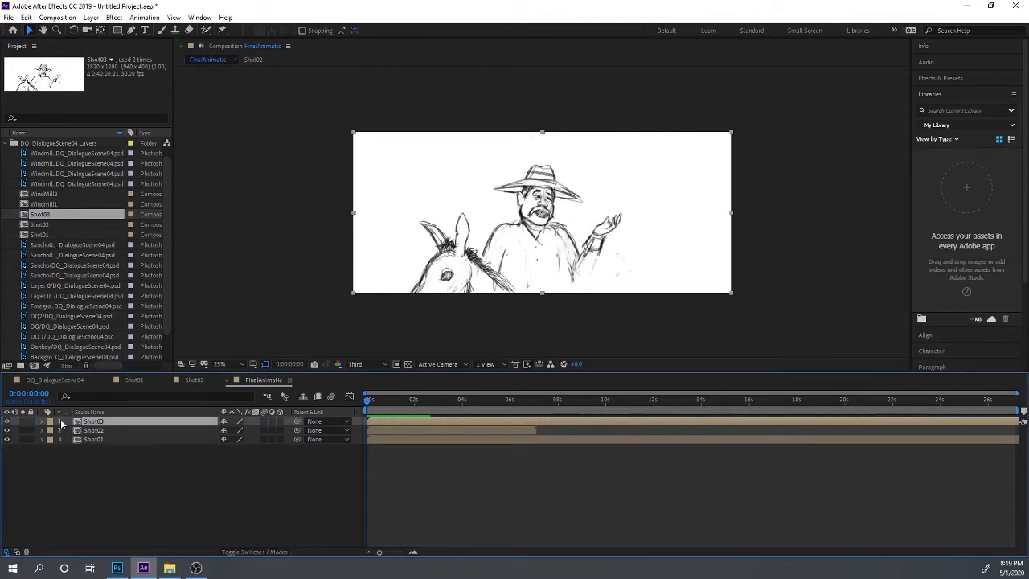
pyautogui.click(102, 432)
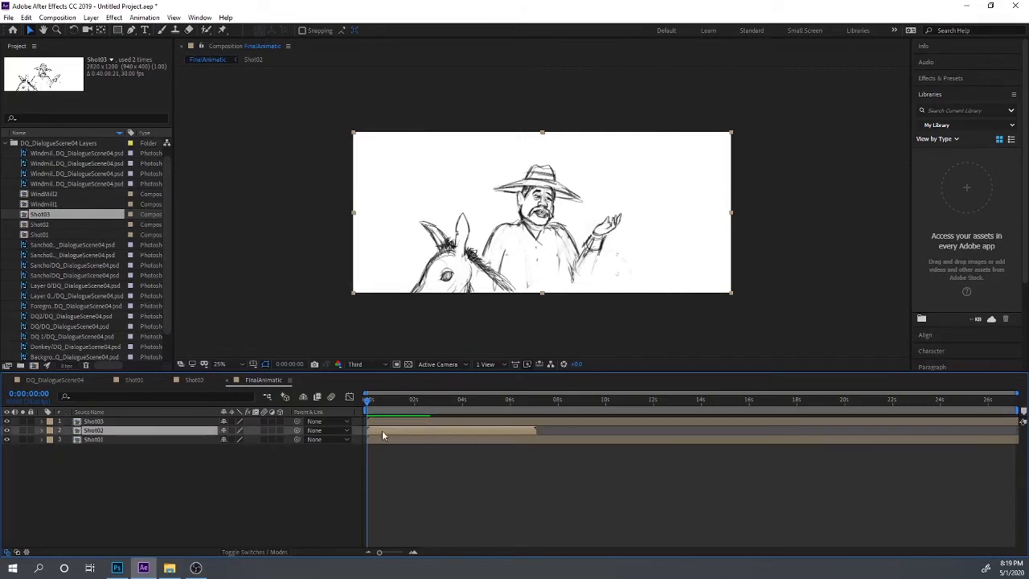
# - Move the Shot02 layer in the FinalAnimatic timeline so it starts at about 4 seconds
pyautogui.moveTo(382, 430); pyautogui.dragTo(467, 443)
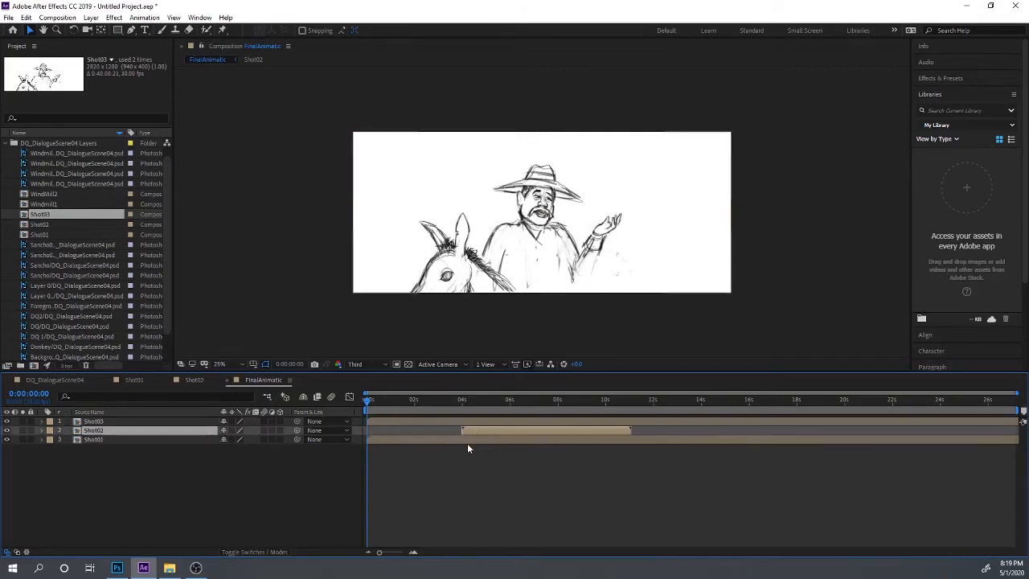
pyautogui.click(117, 440)
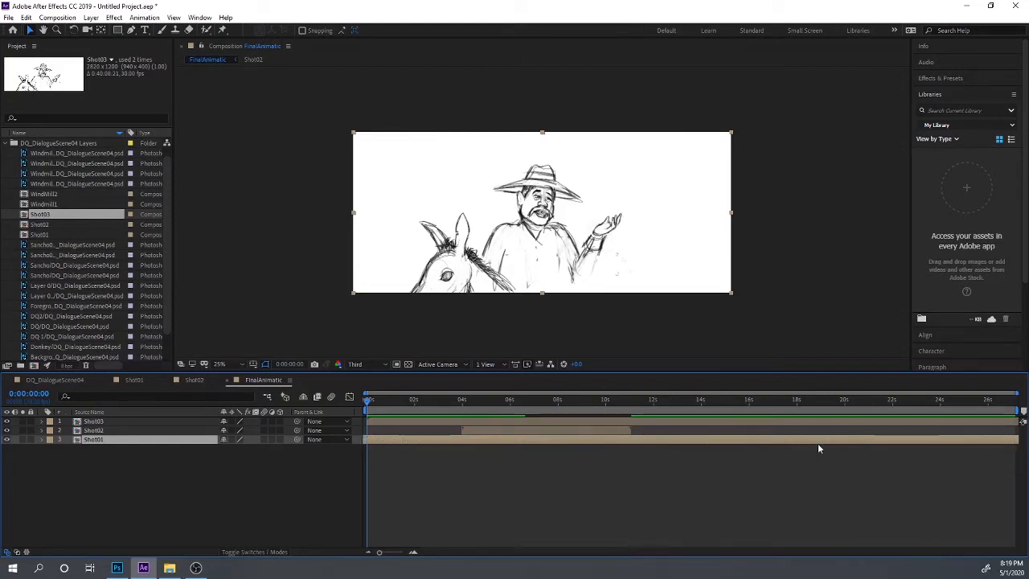
pyautogui.moveTo(379, 552)
pyautogui.mouseDown()
pyautogui.moveTo(404, 554)
pyautogui.moveTo(378, 554)
pyautogui.mouseUp()
# - Lengthen the FinalAnimatic composition's duration to about 50 minutes in its composition settings
pyautogui.click(57, 18)
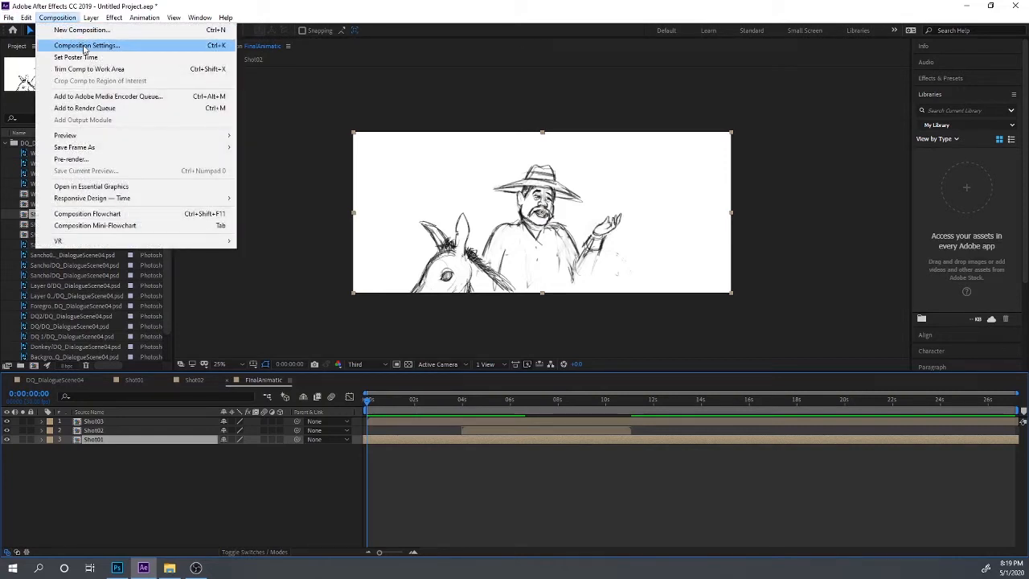
pyautogui.click(84, 46)
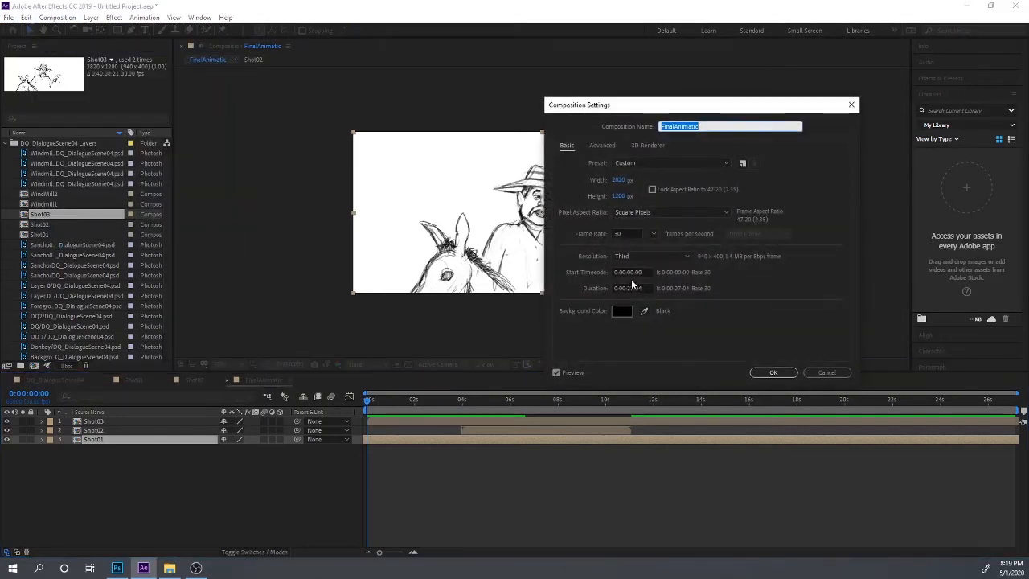
pyautogui.click(623, 288)
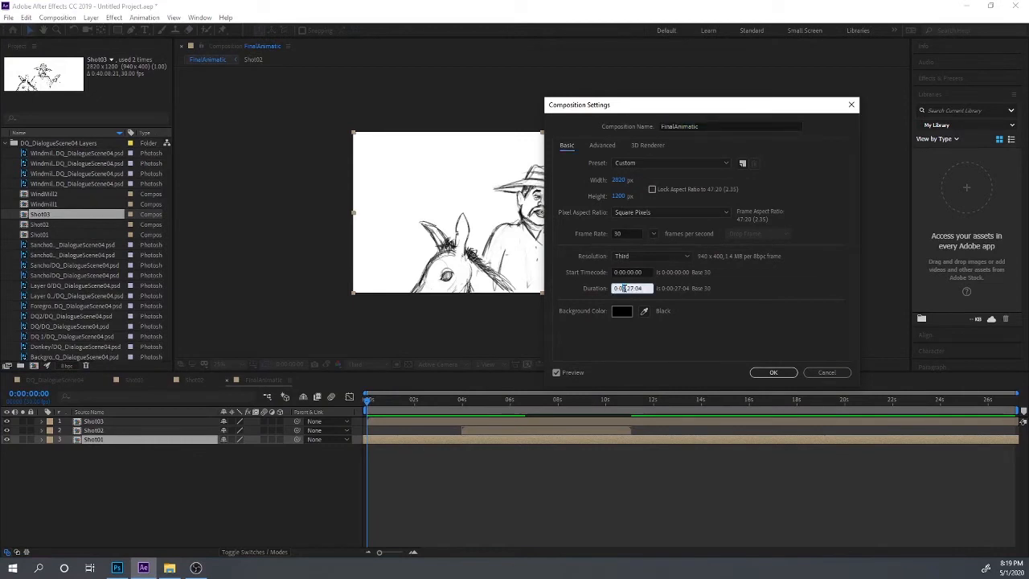
pyautogui.moveTo(627, 287); pyautogui.dragTo(620, 288)
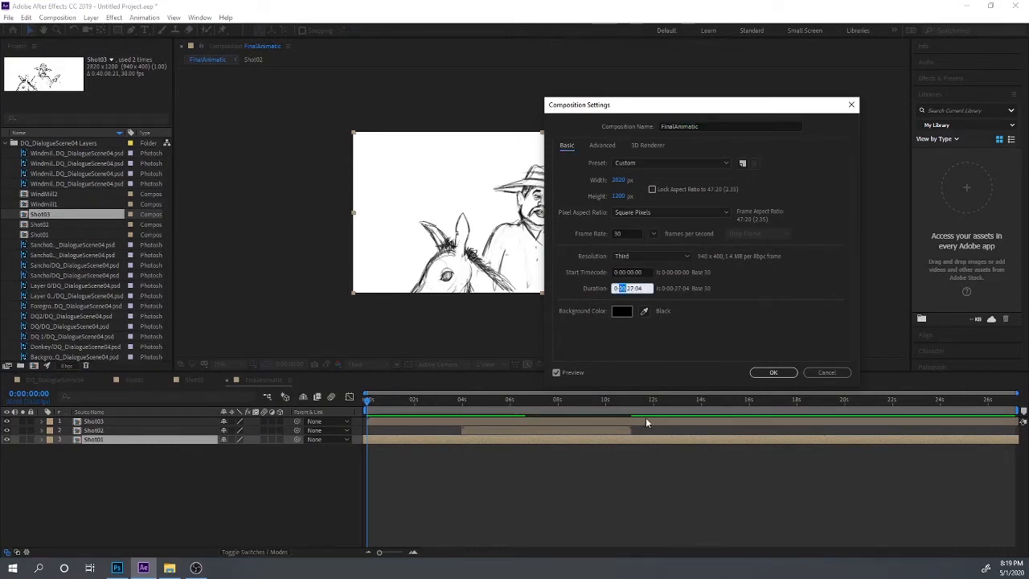
pyautogui.press('Return')
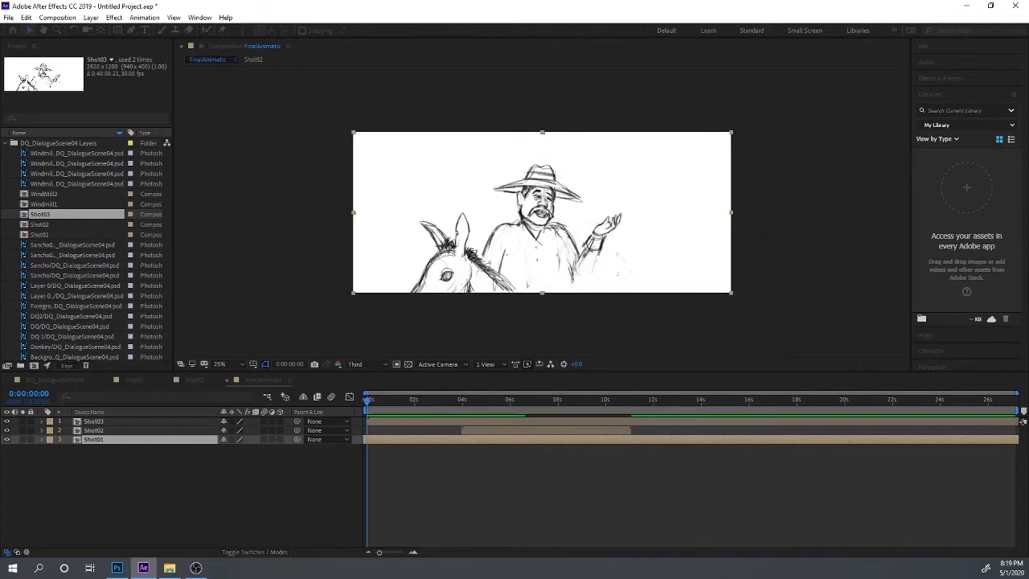
# - Shorten the Shot01 and Shot03 layers to about 13 and 14 seconds, and trim FinalAnimatic to a work area of about 33 seconds
pyautogui.click(90, 446)
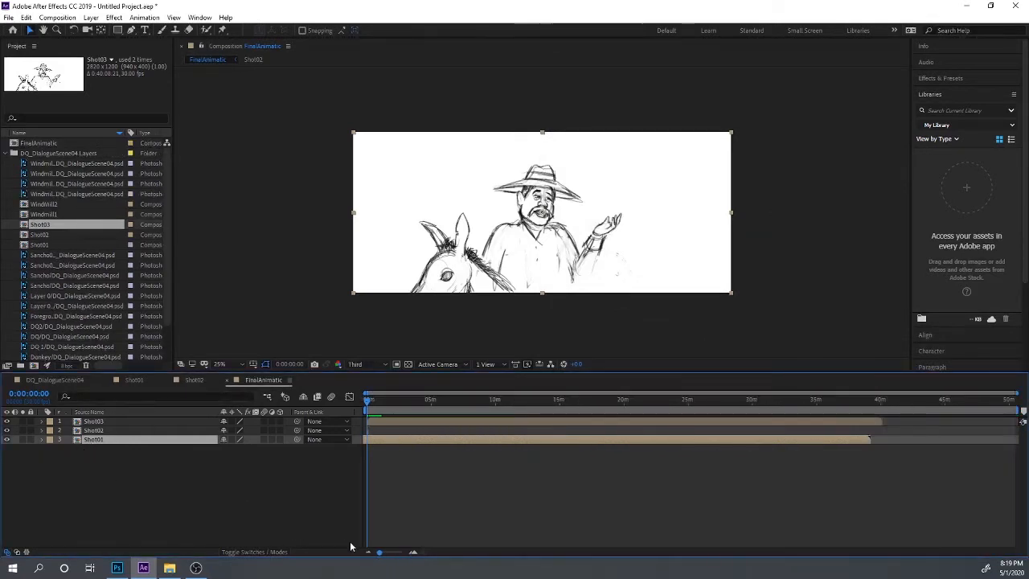
pyautogui.moveTo(420, 441)
pyautogui.mouseDown()
pyautogui.moveTo(535, 436)
pyautogui.moveTo(431, 448)
pyautogui.mouseUp()
pyautogui.click(856, 420)
pyautogui.keyDown('ctrl'); pyautogui.click(859, 441); pyautogui.keyUp('ctrl')
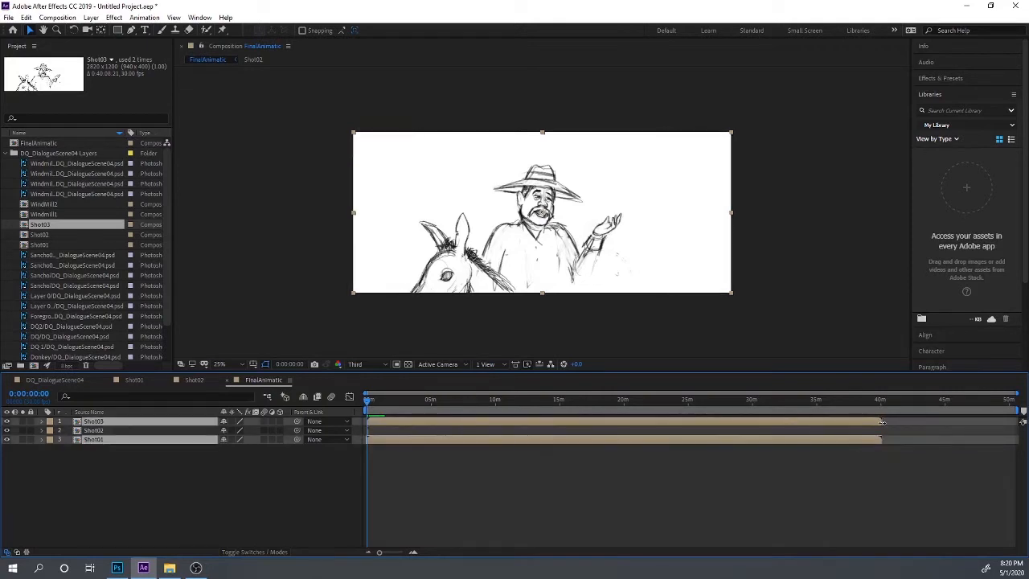
pyautogui.moveTo(878, 422); pyautogui.dragTo(369, 421)
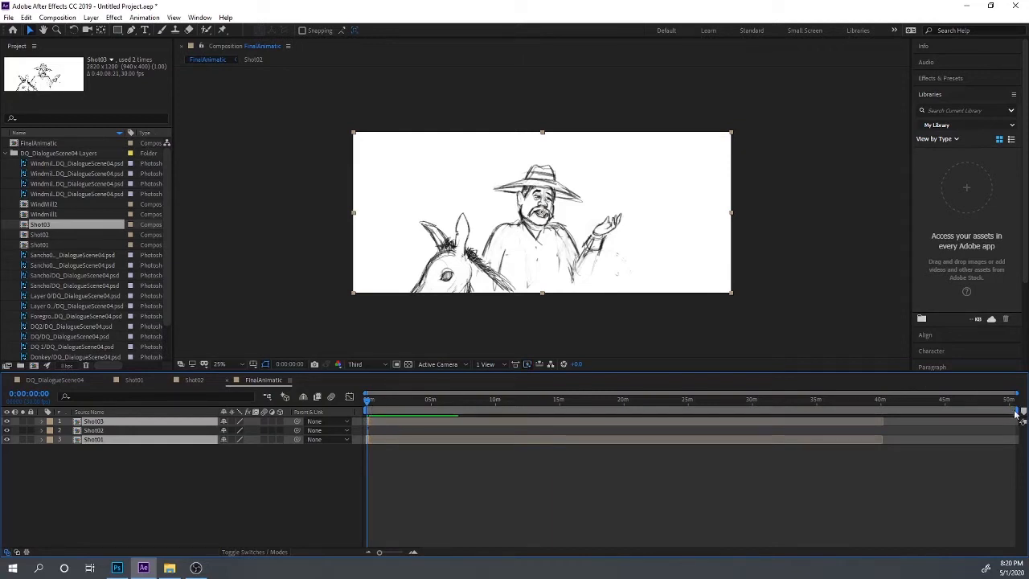
pyautogui.moveTo(1016, 411)
pyautogui.mouseDown()
pyautogui.moveTo(370, 410)
pyautogui.moveTo(374, 392)
pyautogui.moveTo(607, 414)
pyautogui.moveTo(371, 419)
pyautogui.mouseUp()
pyautogui.hotkey('ctrl', 'shift', 'x')
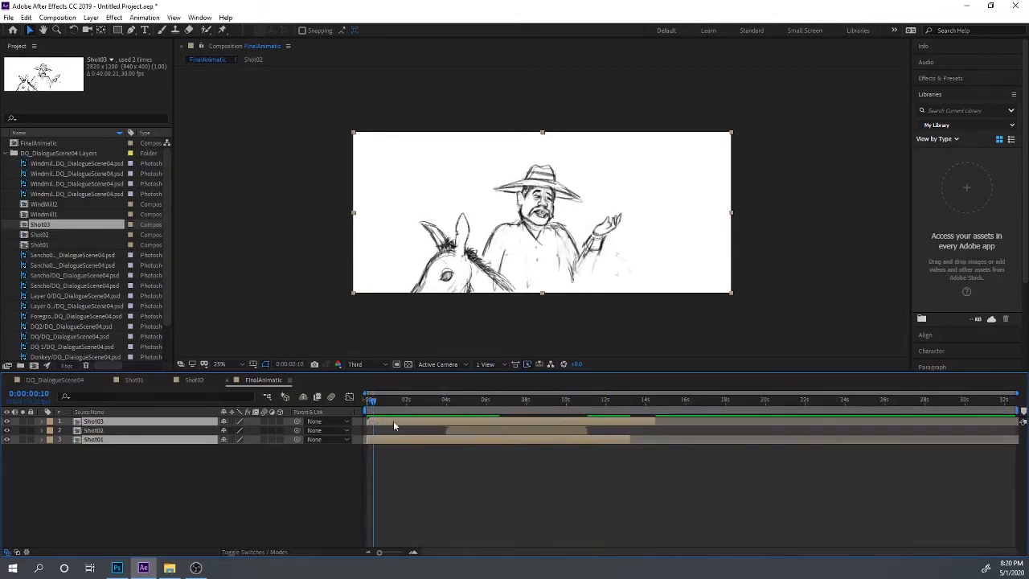
pyautogui.press('[')
pyautogui.moveTo(447, 423); pyautogui.dragTo(512, 467)
pyautogui.hotkey('ctrl', 'z')
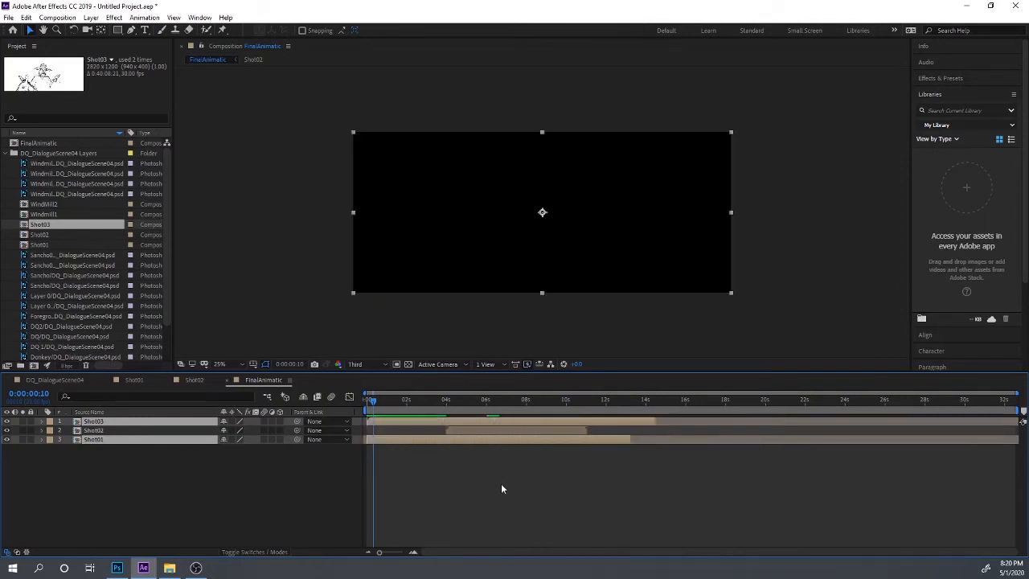
# - Move only the Shot03 layer so it starts at about 11 seconds, where Shot02 ends
pyautogui.click(500, 484)
pyautogui.click(453, 419)
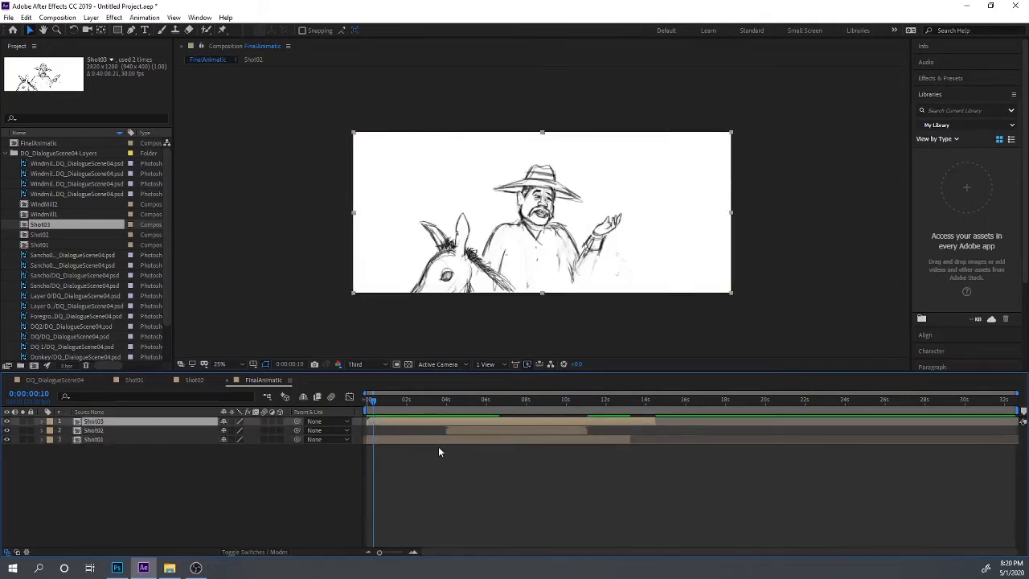
pyautogui.moveTo(394, 424); pyautogui.dragTo(614, 434)
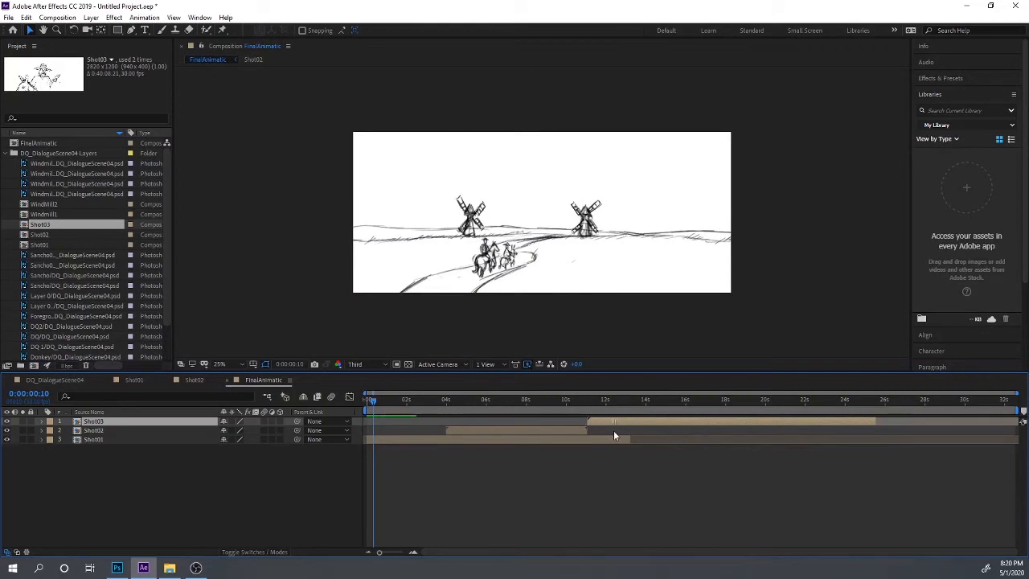
# - Scrub to the start of Shot03, then play FinalAnimatic from the beginning through that cut
pyautogui.moveTo(372, 399); pyautogui.dragTo(598, 422)
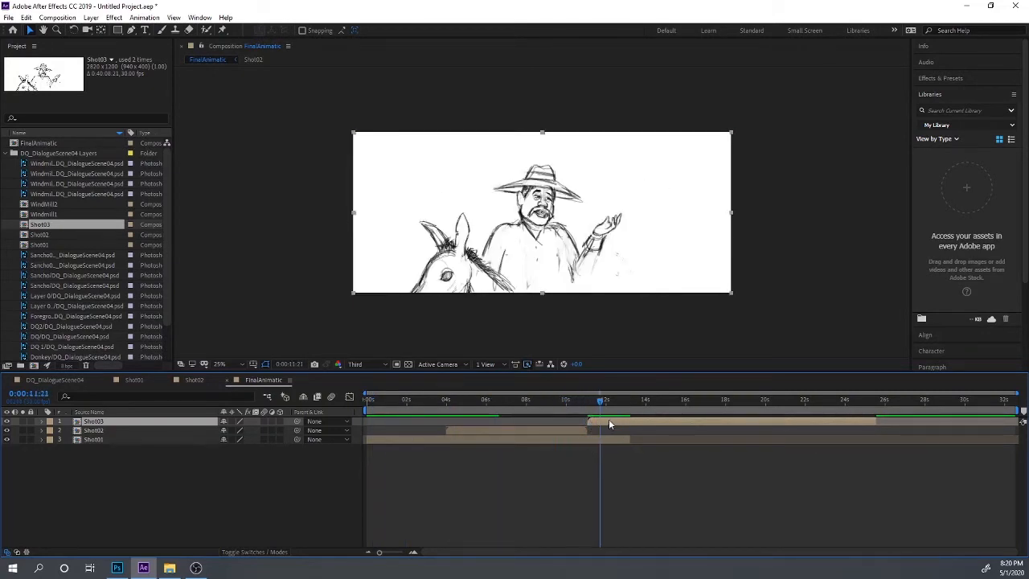
pyautogui.press('space')
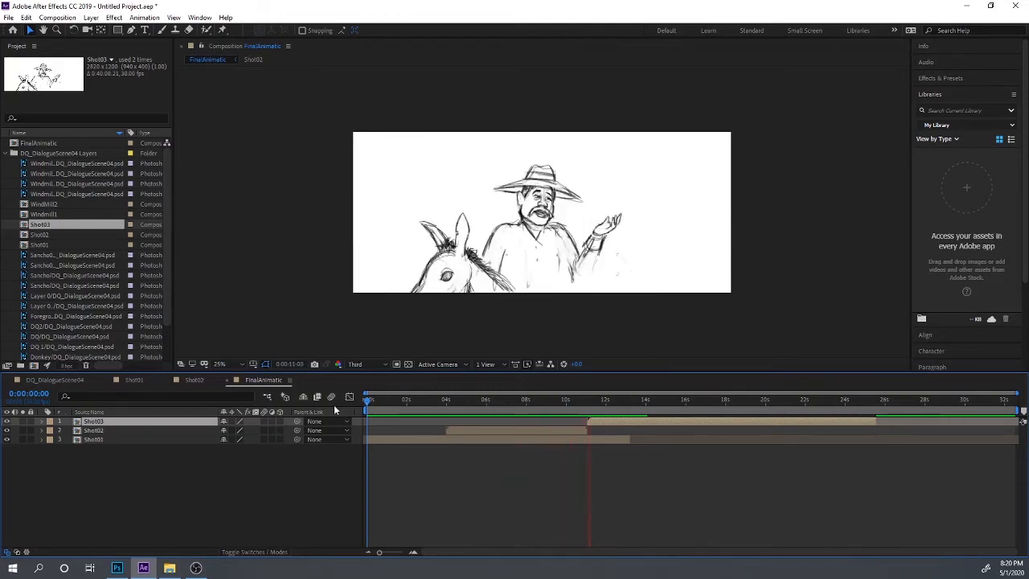
pyautogui.press('space')
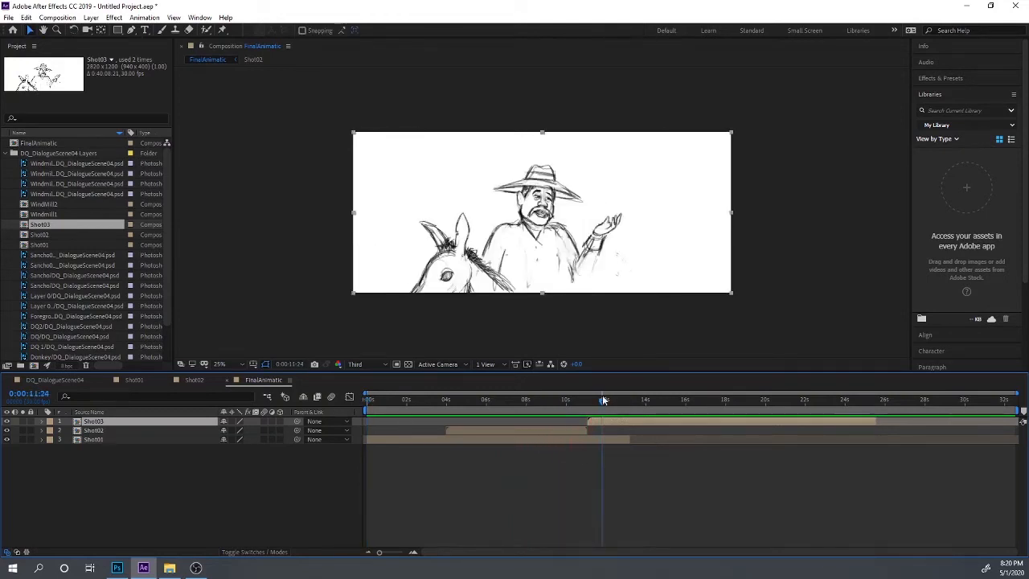
# - Trim the Shot02 layer to end at 0:00:10:29 and move Shot03 to start at that frame, closing the gap
pyautogui.moveTo(603, 400); pyautogui.dragTo(586, 402)
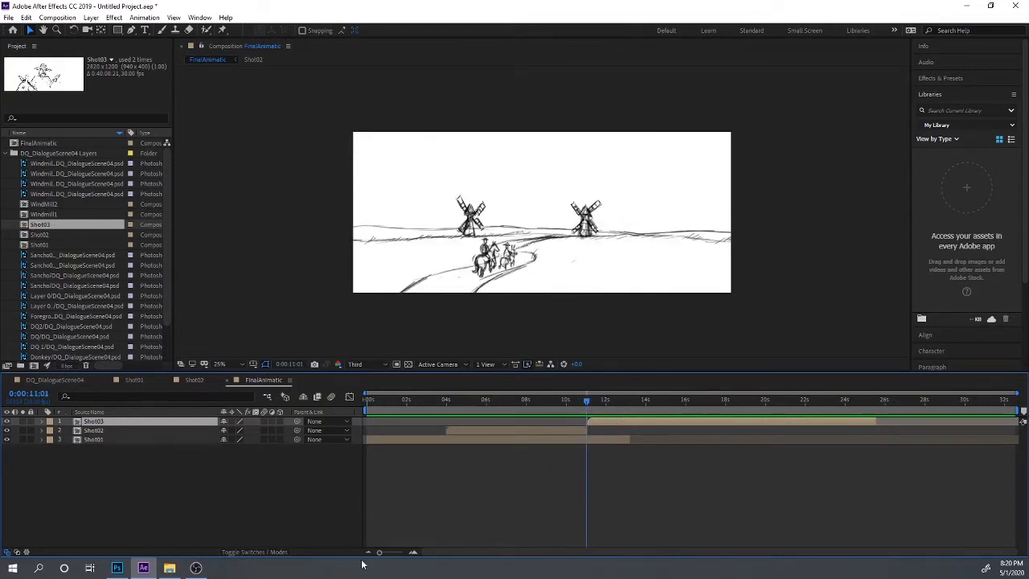
pyautogui.moveTo(380, 552); pyautogui.dragTo(396, 553)
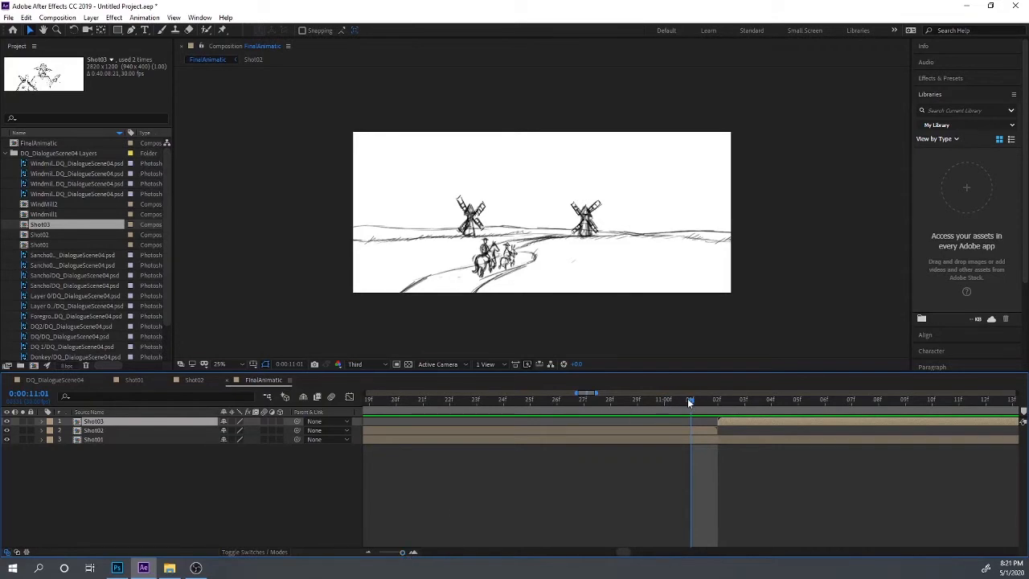
pyautogui.moveTo(690, 403); pyautogui.dragTo(641, 399)
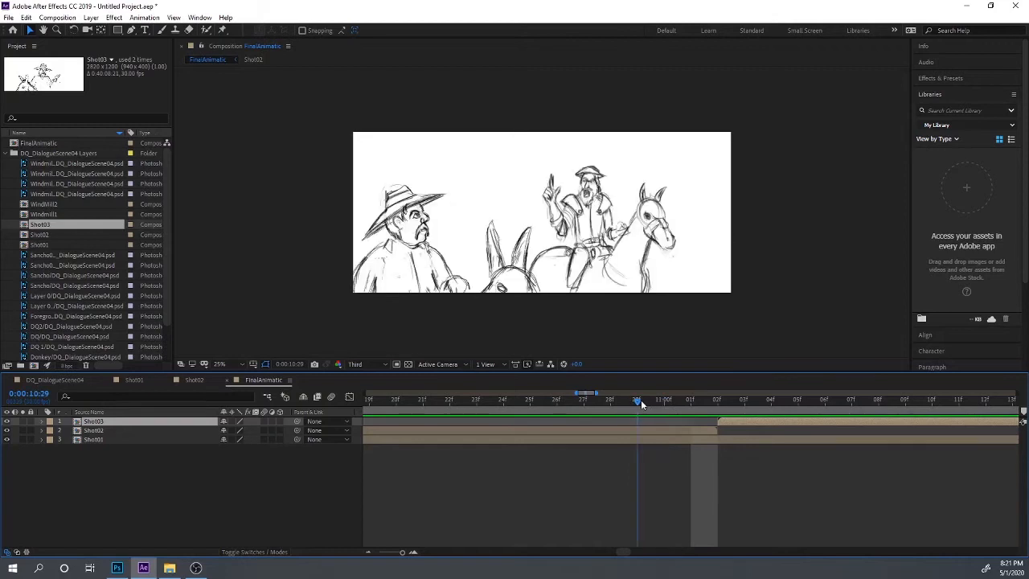
pyautogui.moveTo(718, 430); pyautogui.dragTo(638, 428)
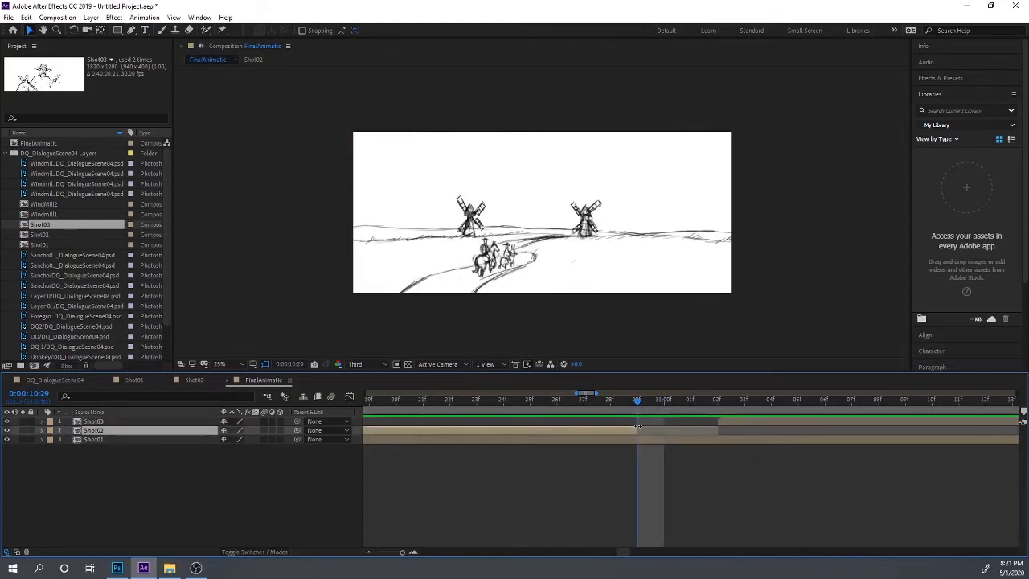
pyautogui.moveTo(731, 421); pyautogui.dragTo(663, 420)
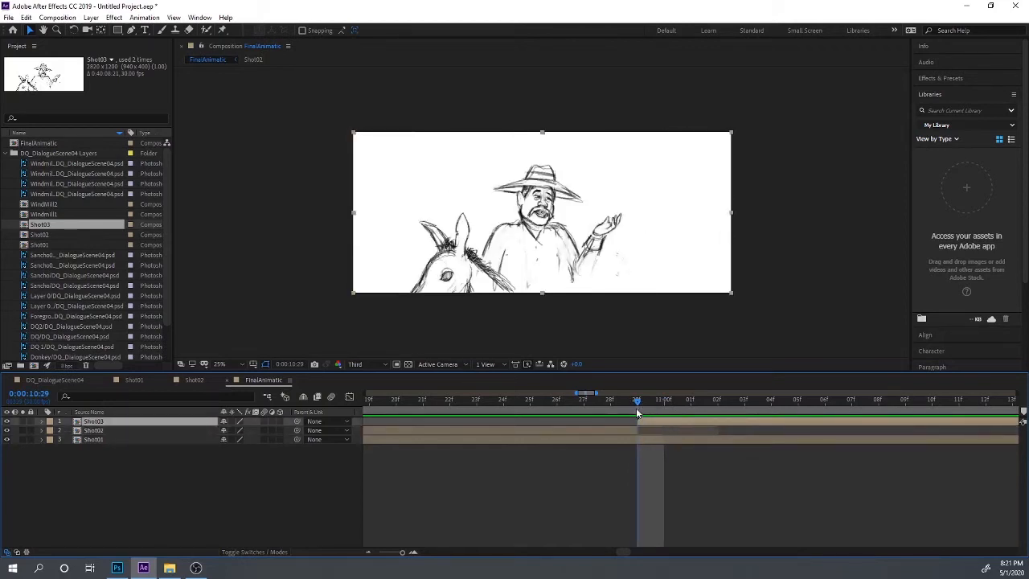
# - Trim the end of the Shot01 layer to about 4 seconds, just past the start of Shot02
pyautogui.click(635, 444)
pyautogui.click(646, 441)
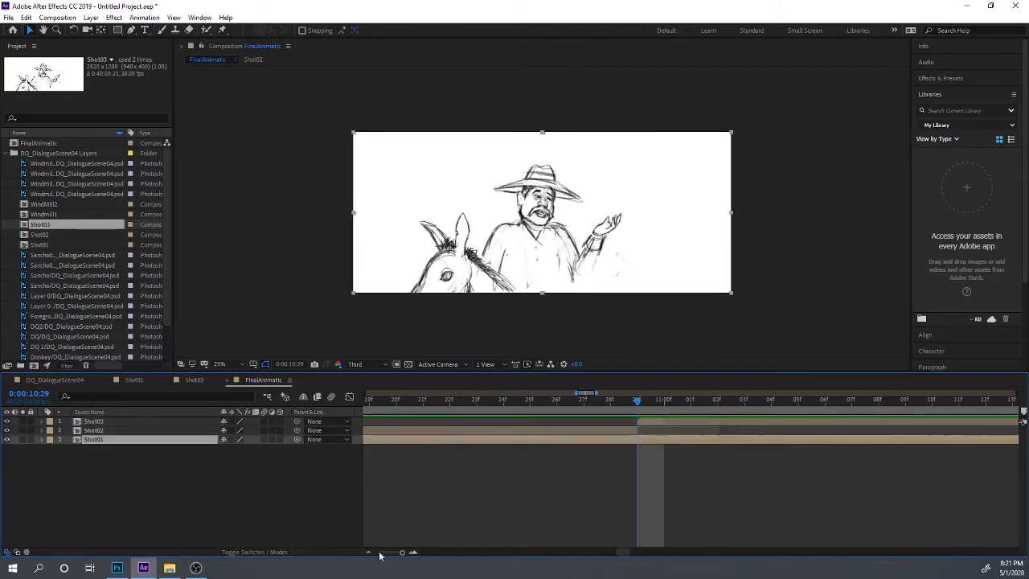
pyautogui.moveTo(401, 552); pyautogui.dragTo(351, 554)
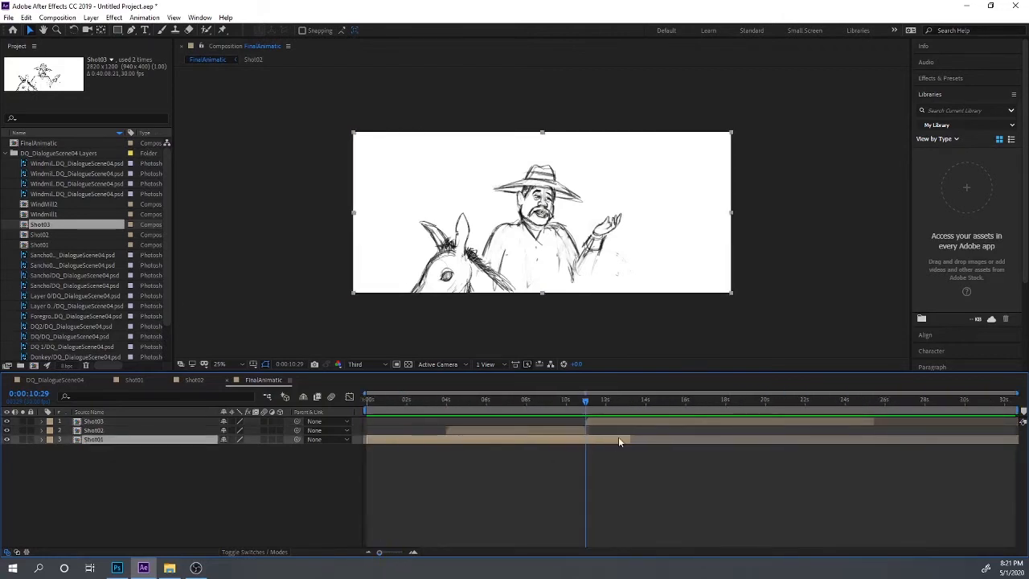
pyautogui.moveTo(630, 441); pyautogui.dragTo(452, 455)
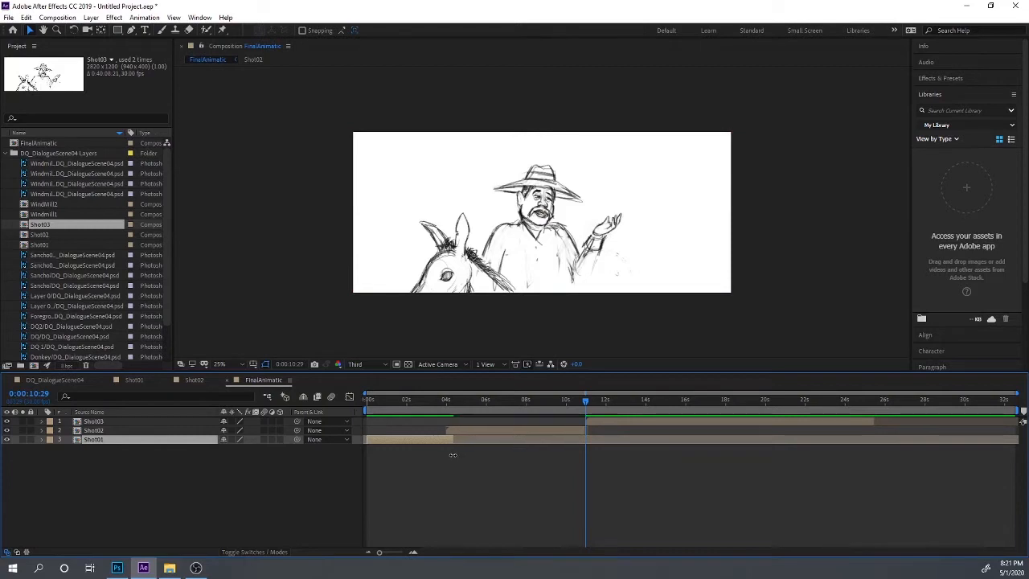
# - Play FinalAnimatic from about 3 seconds through the cuts to Shot02 and Shot03, and stop during Shot03
pyautogui.moveTo(466, 401); pyautogui.dragTo(430, 401)
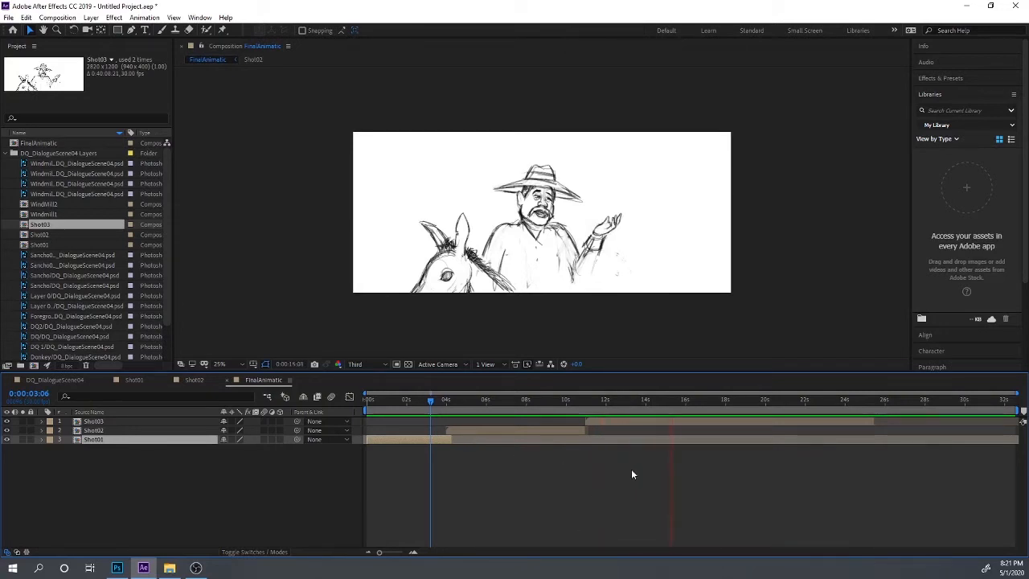
pyautogui.press('space')
pyautogui.click(117, 462)
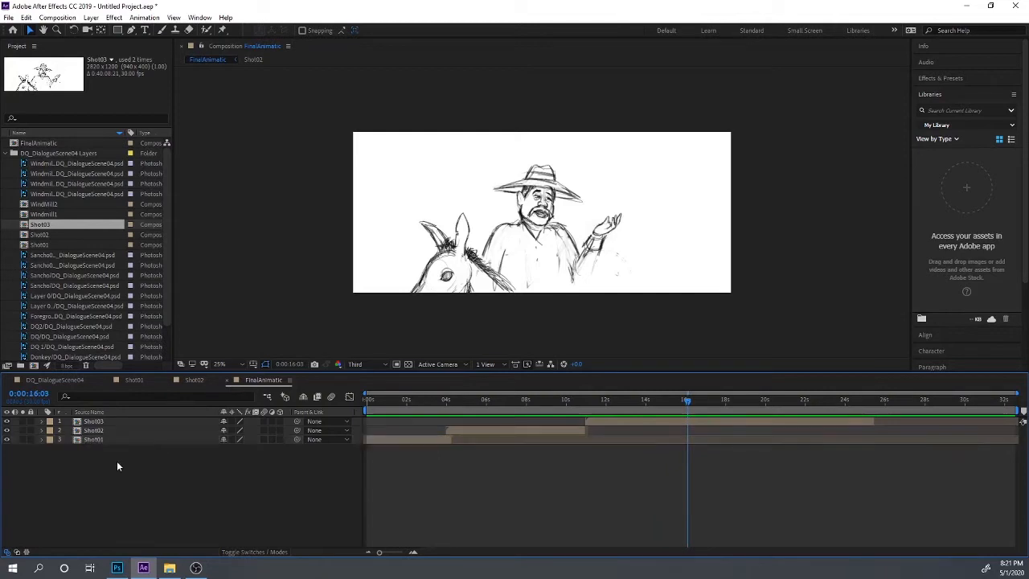
# - Open the Shot01 composition and shorten all seven of its layers together to a little over 2 minutes
pyautogui.click(103, 441)
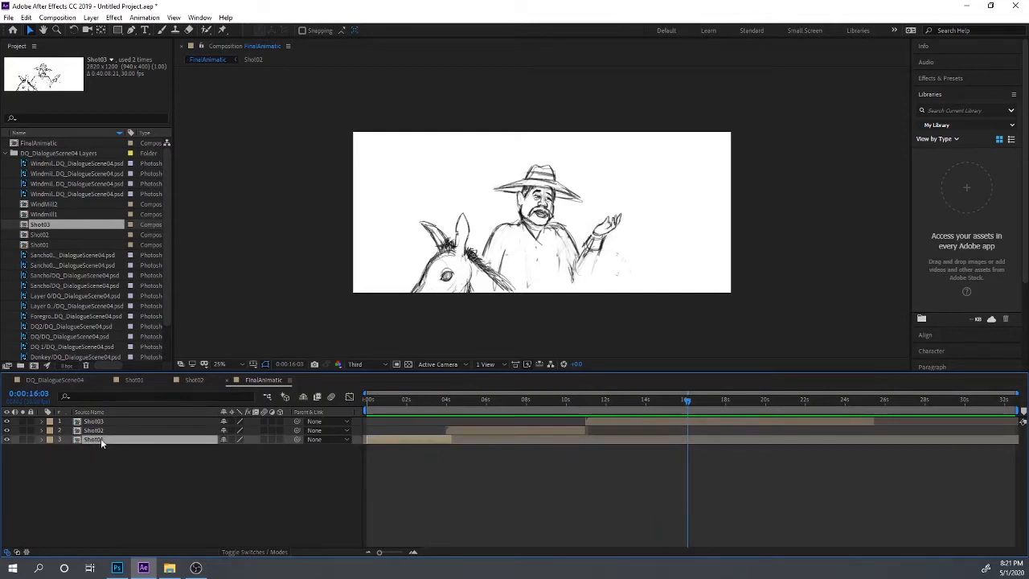
pyautogui.doubleClick(101, 439)
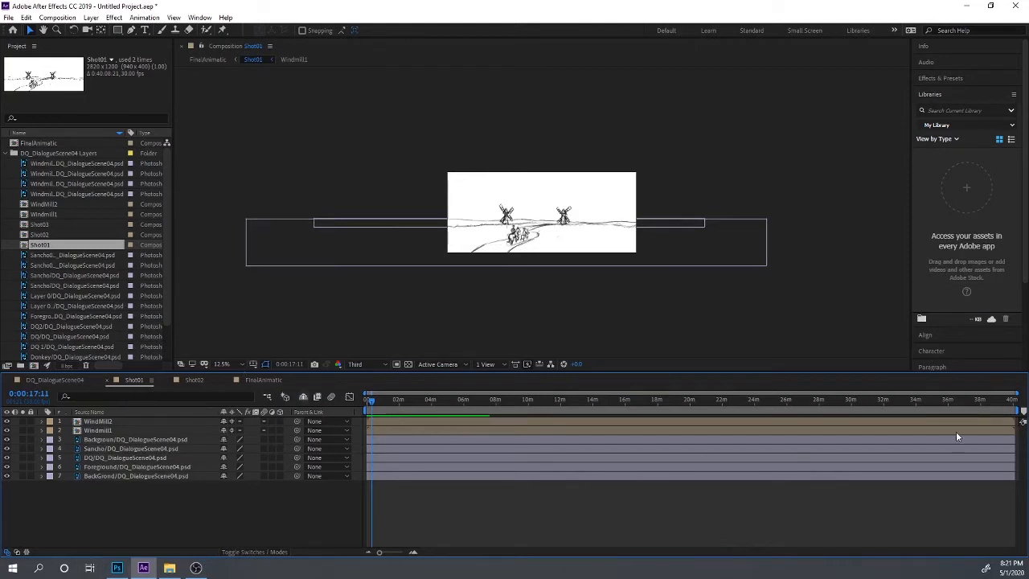
pyautogui.click(991, 426)
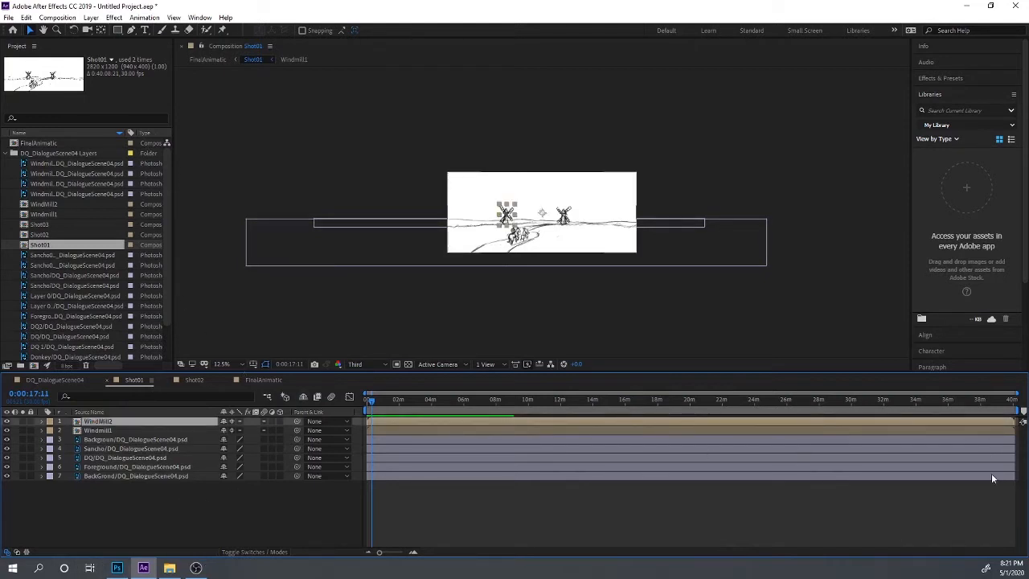
pyautogui.keyDown('shift'); pyautogui.click(992, 477); pyautogui.keyUp('shift')
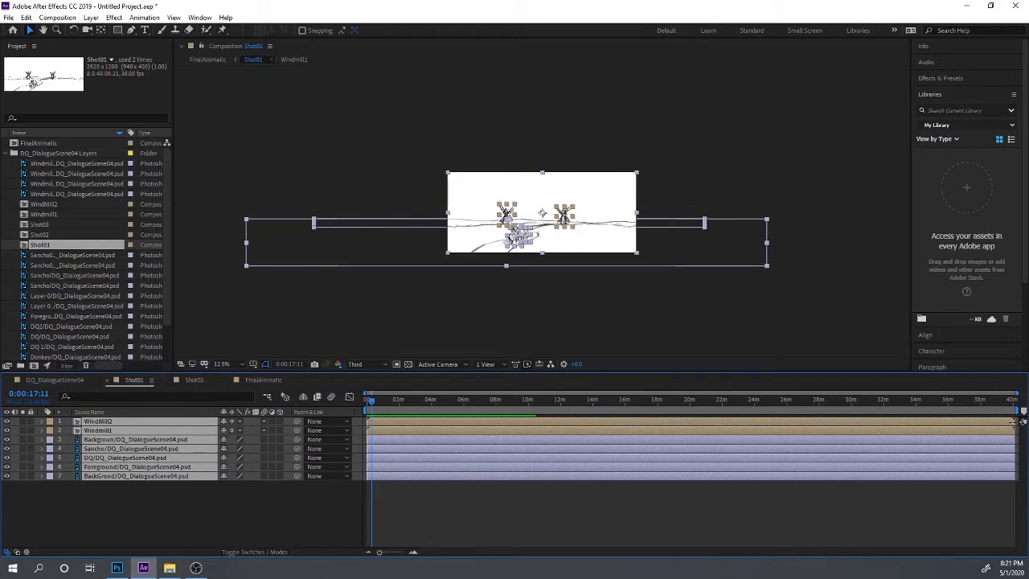
pyautogui.moveTo(1012, 419); pyautogui.dragTo(399, 392)
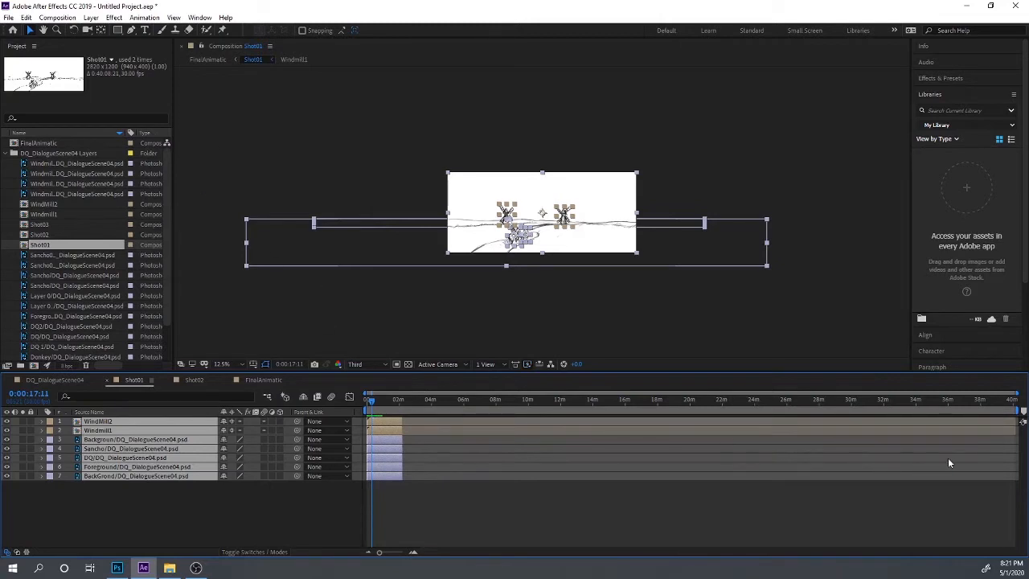
# - Trim the Shot01 composition to a work area of about 2 minutes 43 seconds and scrub toward the layers' end
pyautogui.moveTo(1021, 410); pyautogui.dragTo(411, 410)
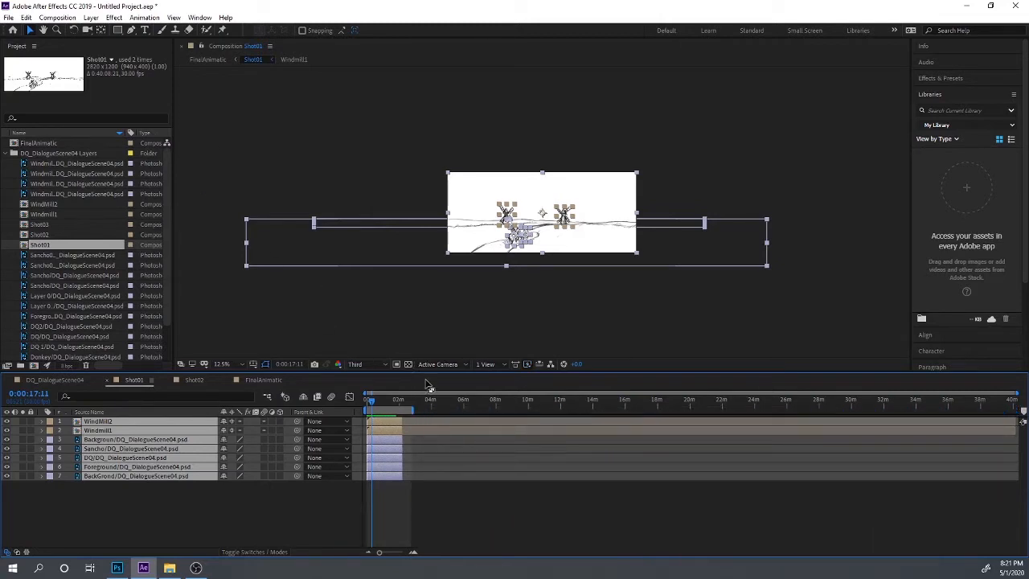
pyautogui.hotkey('ctrl', 'shift', 'x')
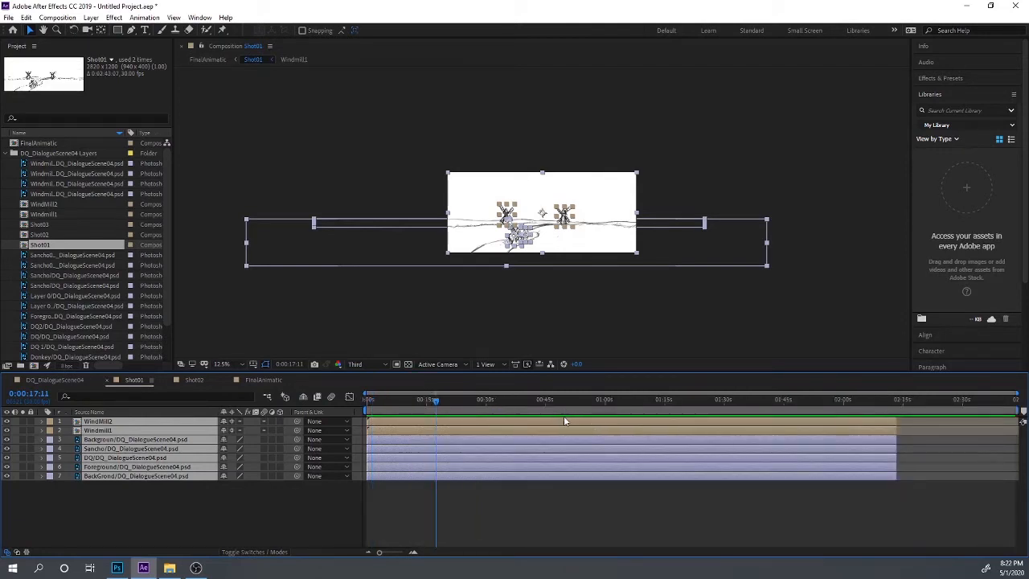
pyautogui.moveTo(600, 400); pyautogui.dragTo(880, 442)
pyautogui.click(159, 512)
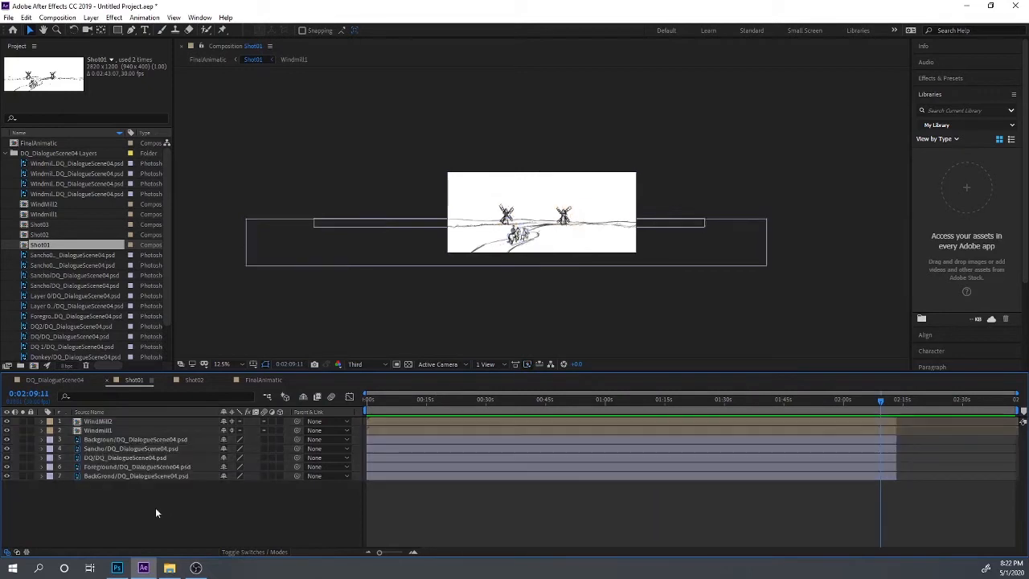
# - Open the Windmill1 composition from Shot01 and create a new composition, Comp 1, with a white background
pyautogui.click(109, 423)
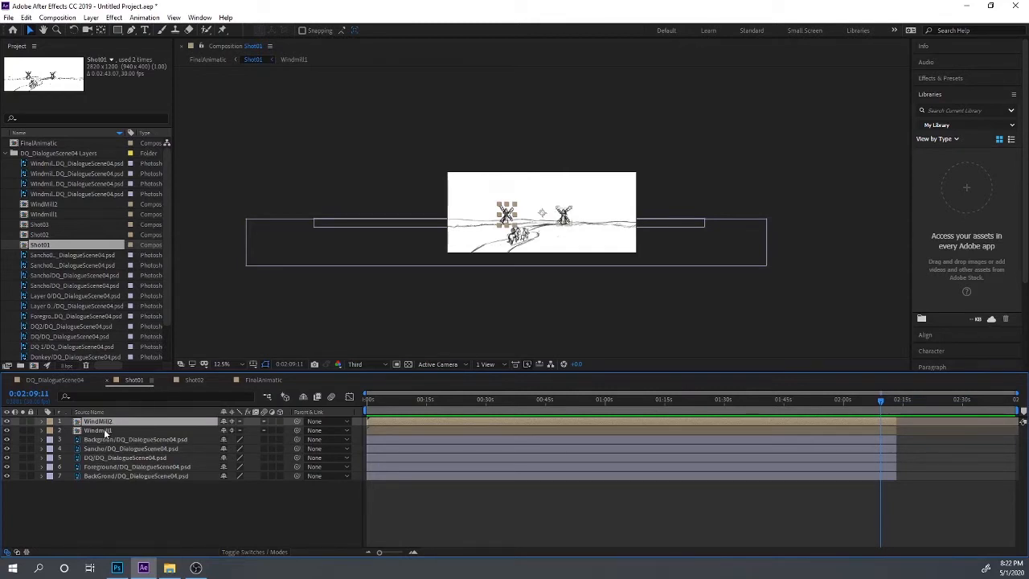
pyautogui.doubleClick(101, 430)
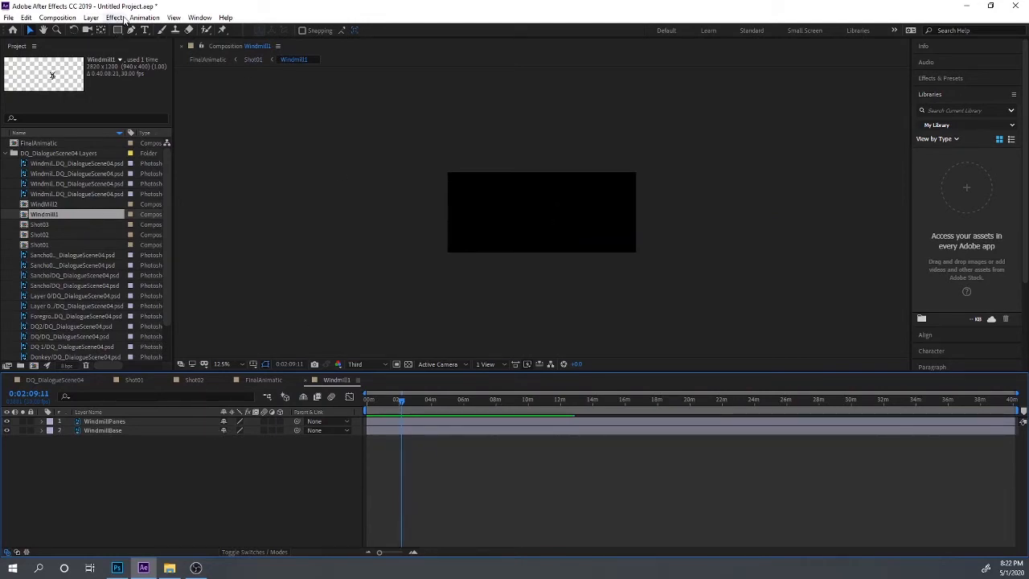
pyautogui.click(57, 17)
pyautogui.click(71, 31)
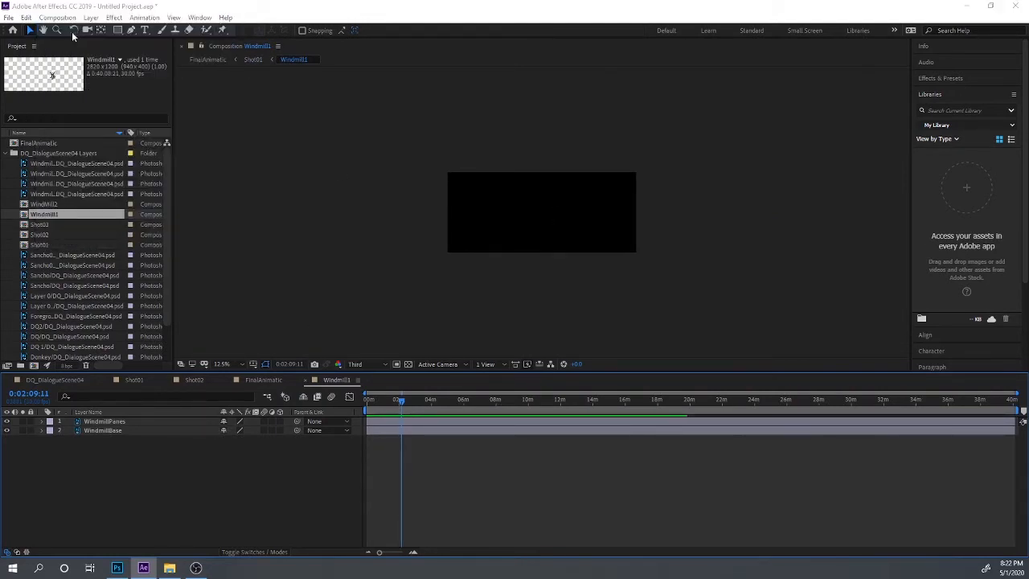
pyautogui.click(623, 311)
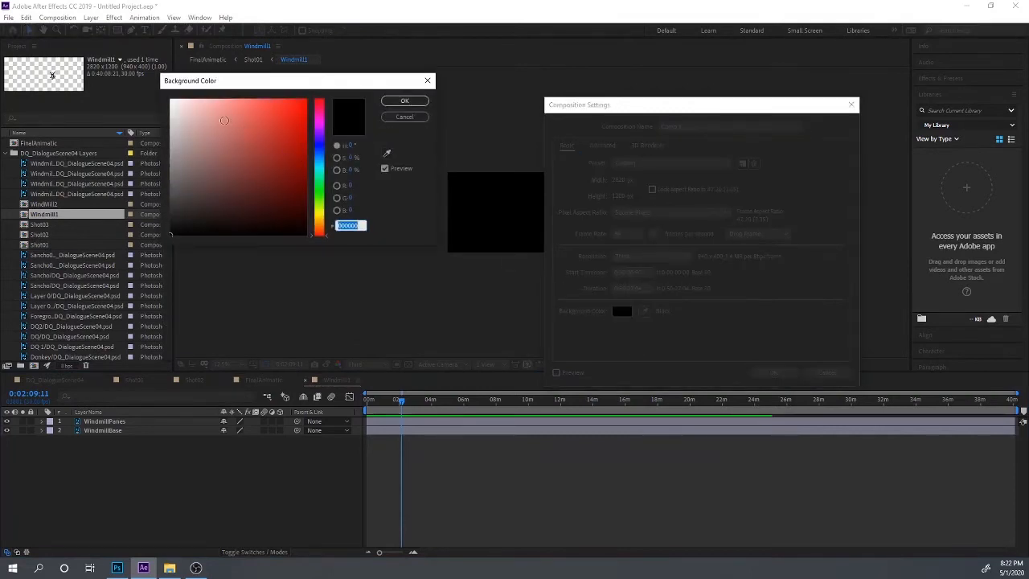
pyautogui.click(171, 100)
pyautogui.click(404, 103)
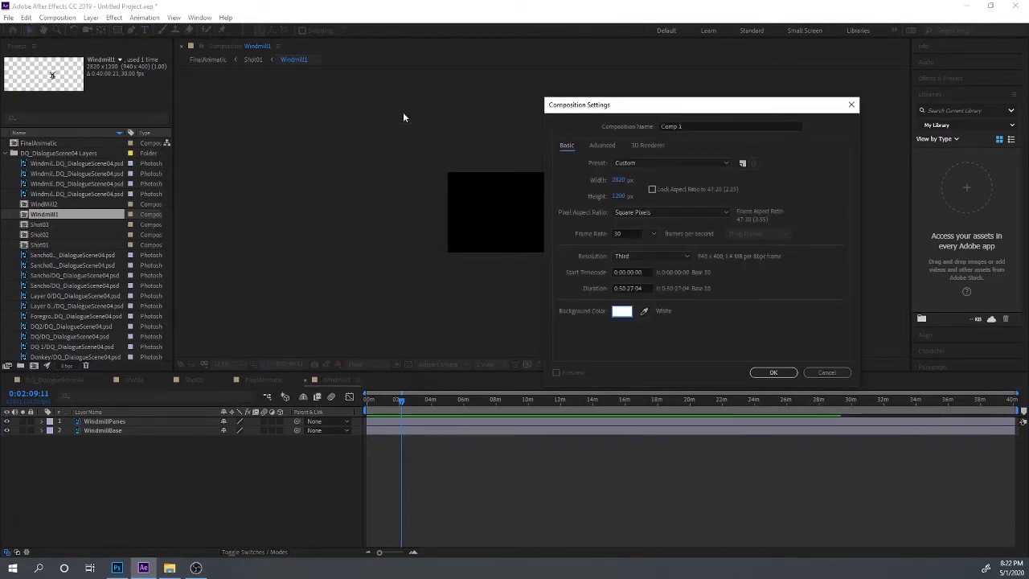
pyautogui.click(761, 369)
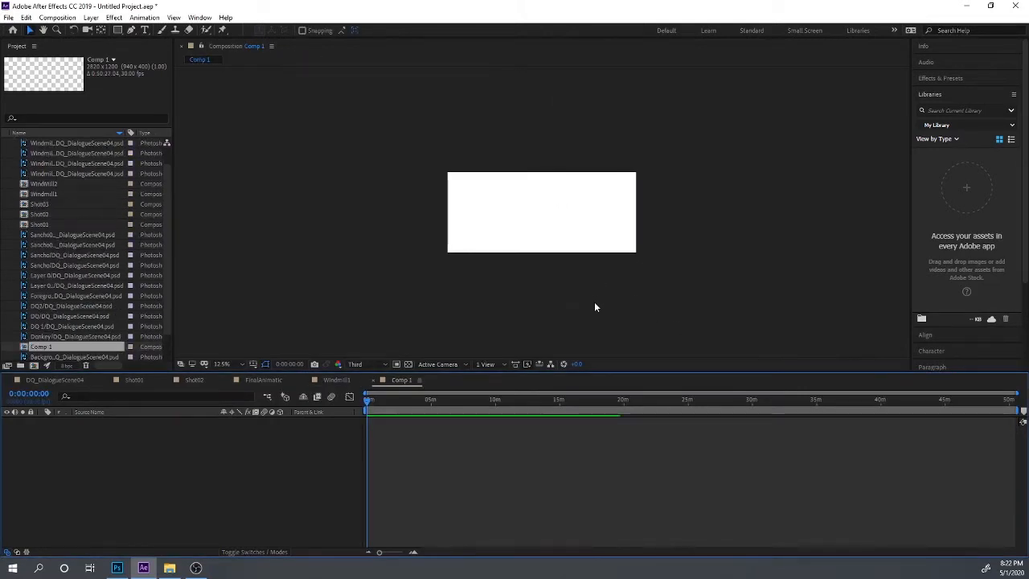
pyautogui.press('.')
pyautogui.scroll(1, 595, 307)
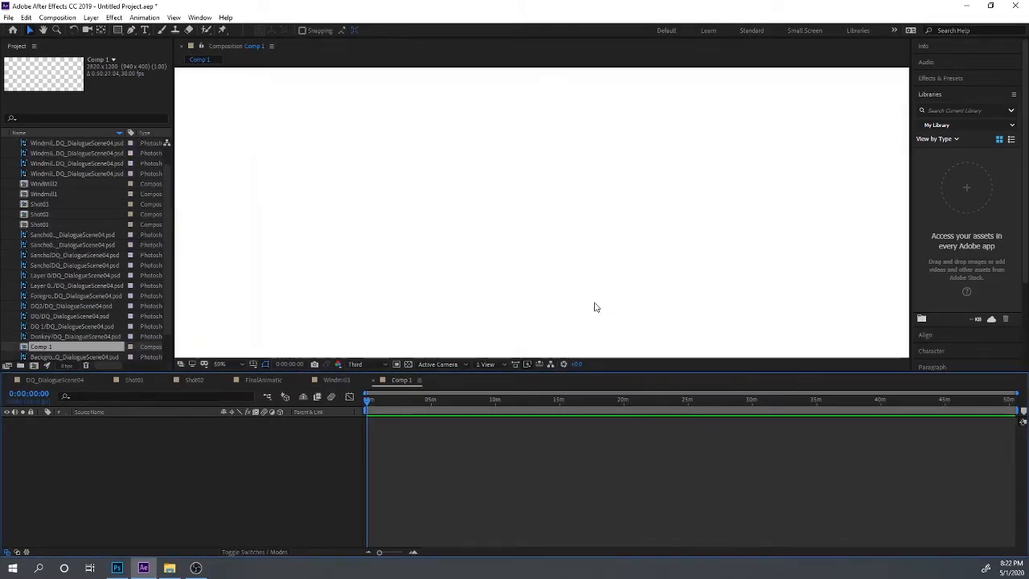
pyautogui.scroll(-1, 590, 322)
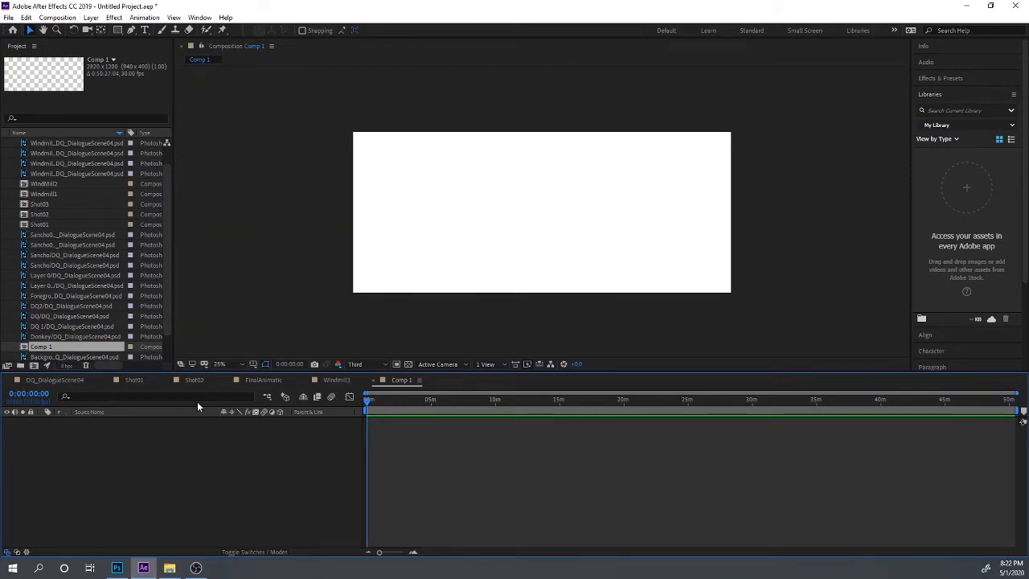
# - Change the background color of the Windmill1 composition to white in its composition settings
pyautogui.click(331, 380)
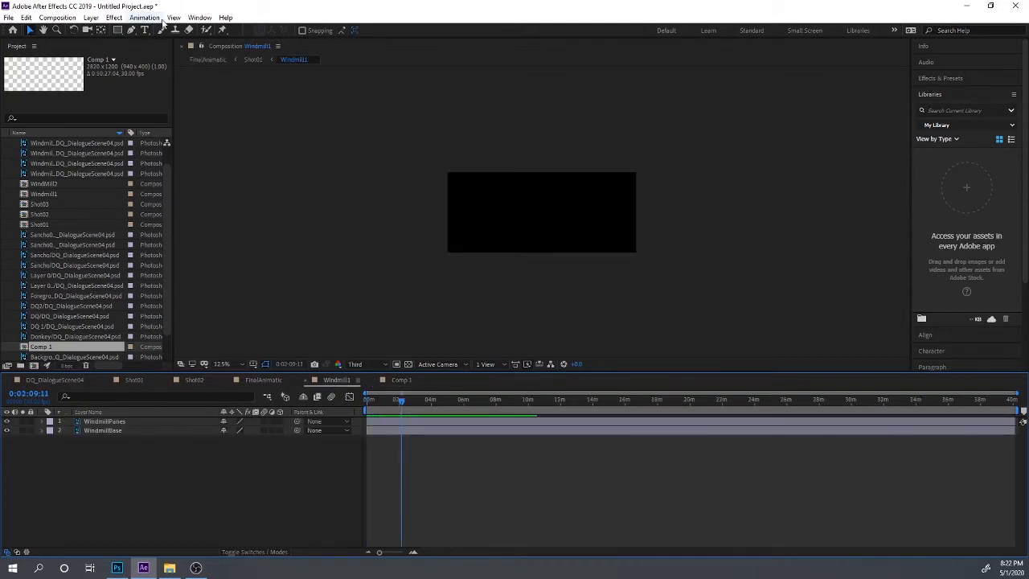
pyautogui.click(58, 16)
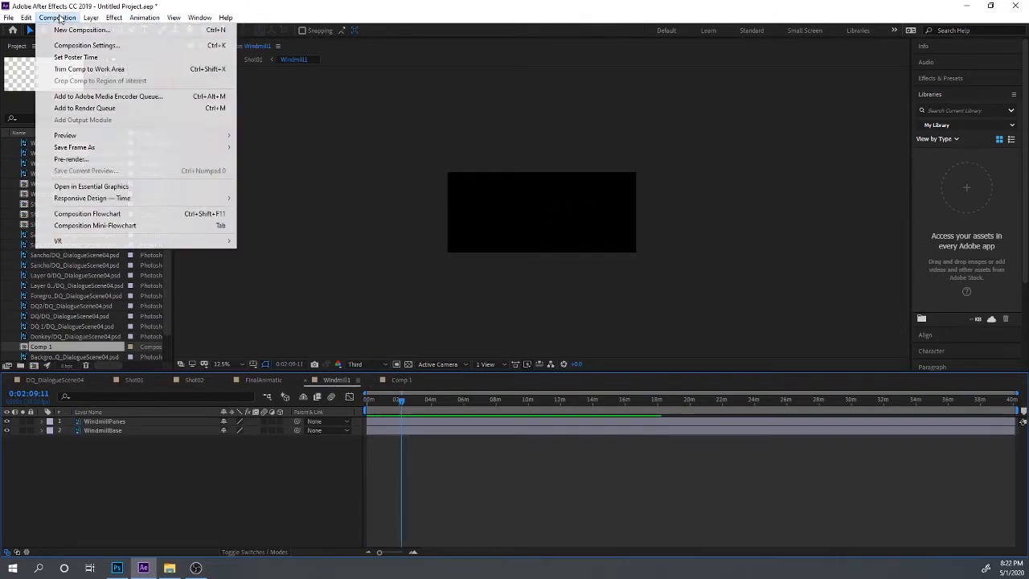
pyautogui.click(121, 41)
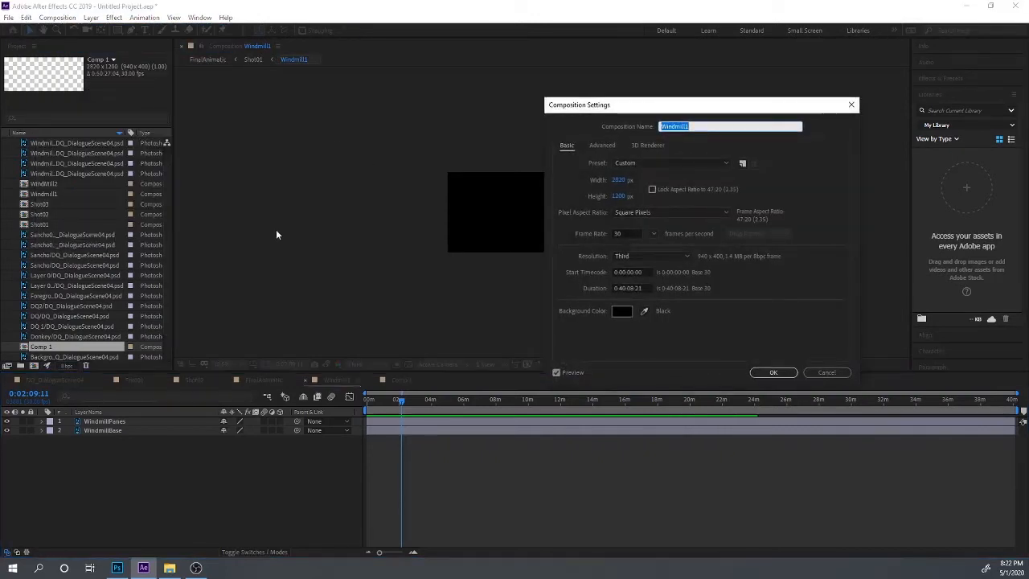
pyautogui.click(622, 311)
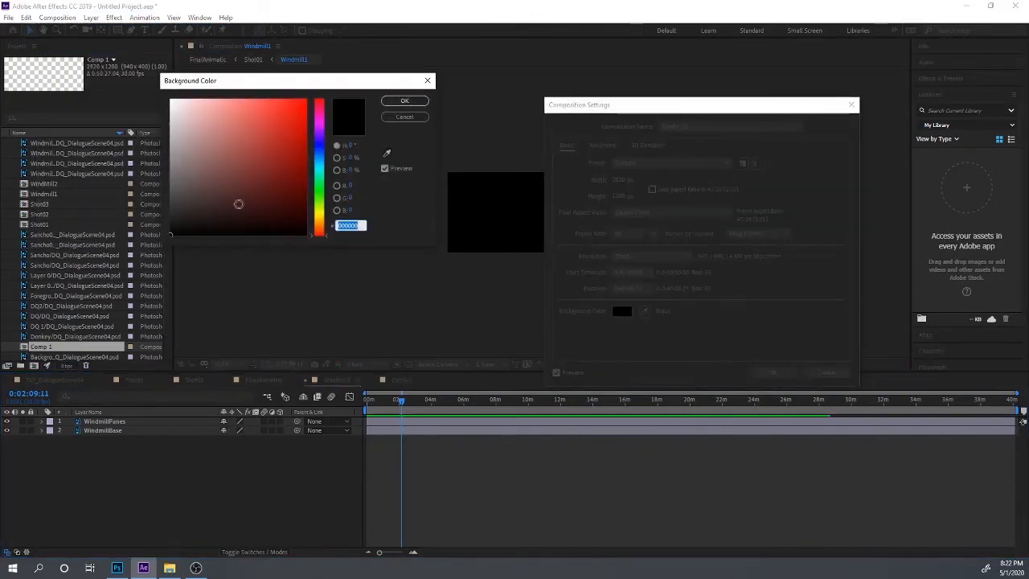
pyautogui.moveTo(185, 102); pyautogui.dragTo(162, 93)
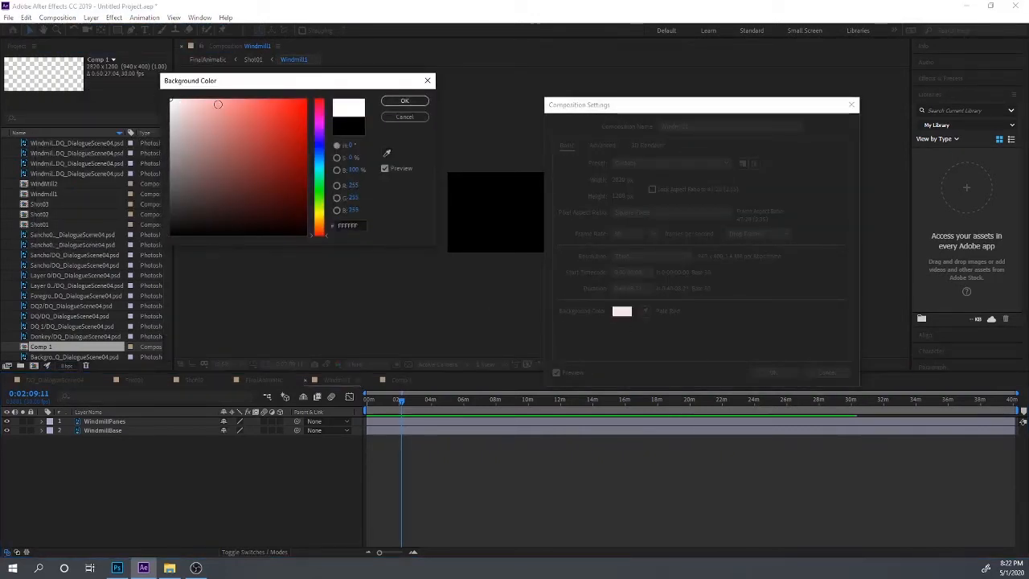
pyautogui.click(405, 102)
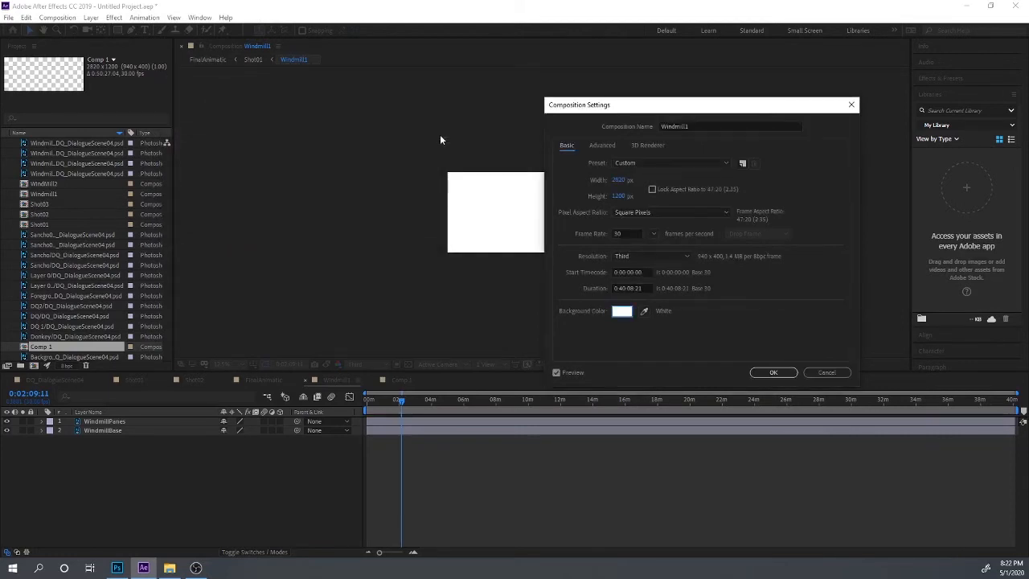
pyautogui.click(773, 372)
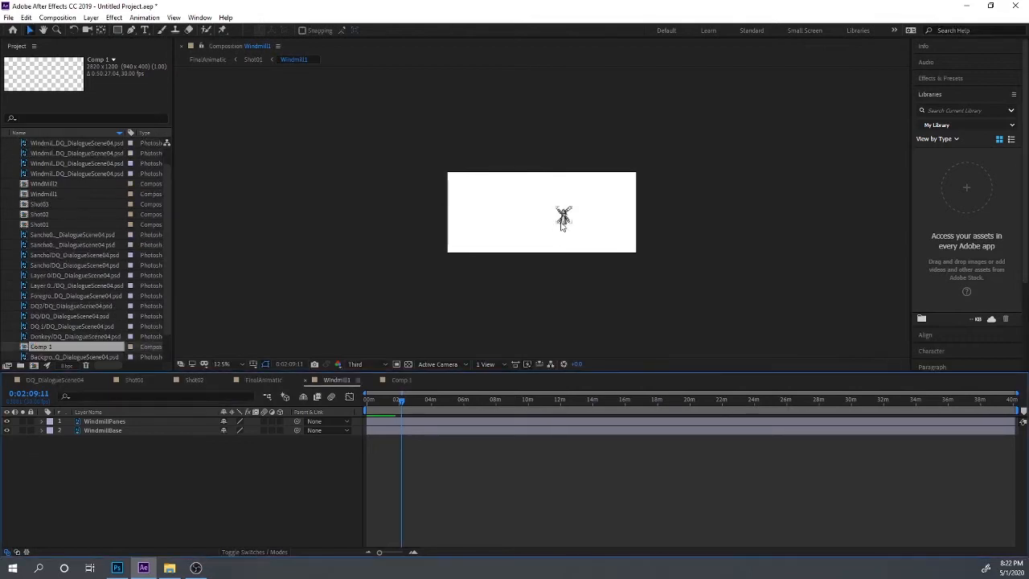
# - Adjust the WindmillPanes layer's anchor point at the hub where the windmill's blades cross, using the Pan Behind tool
pyautogui.scroll(2, 562, 226)
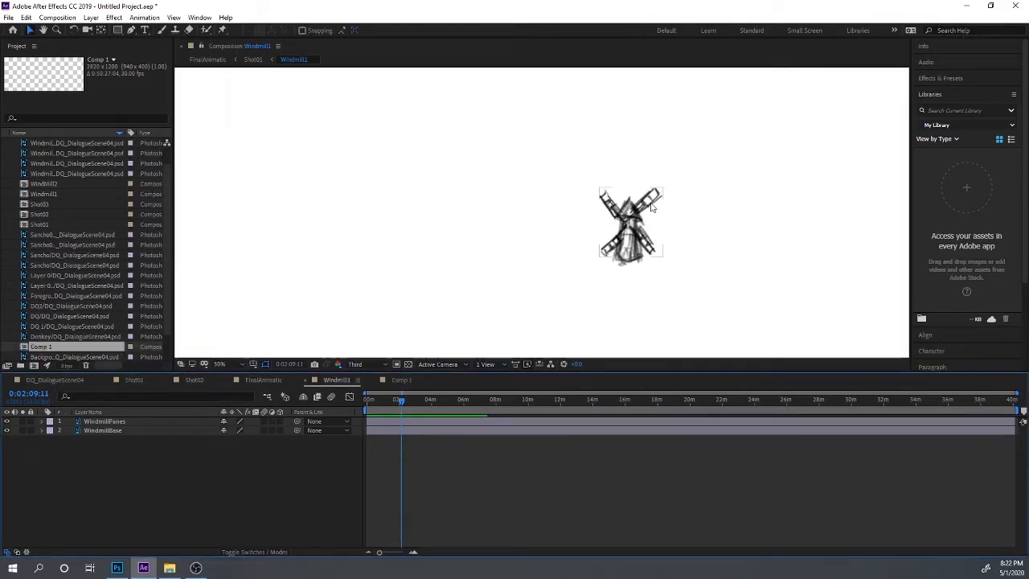
pyautogui.click(650, 203)
pyautogui.click(111, 421)
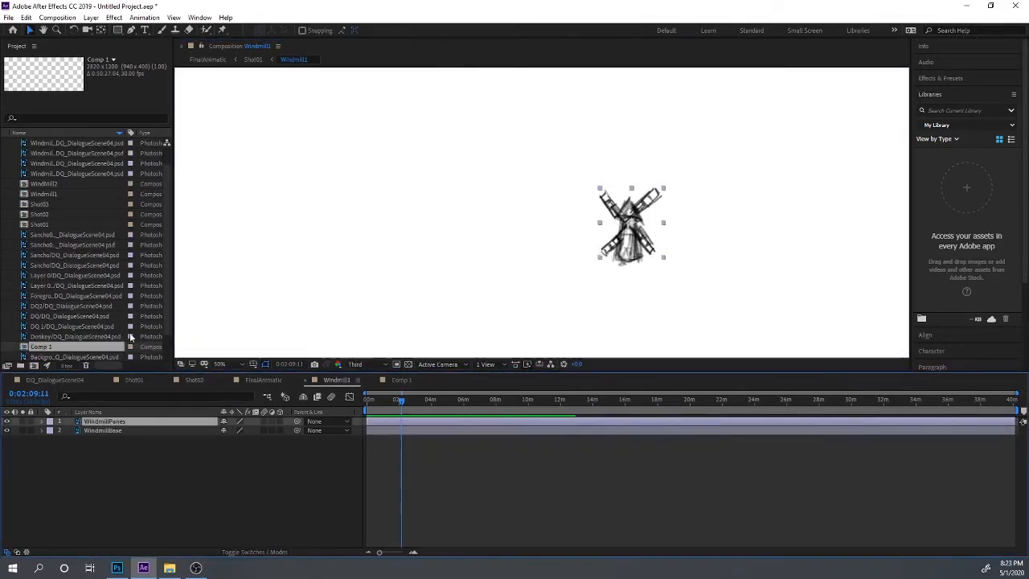
pyautogui.click(100, 30)
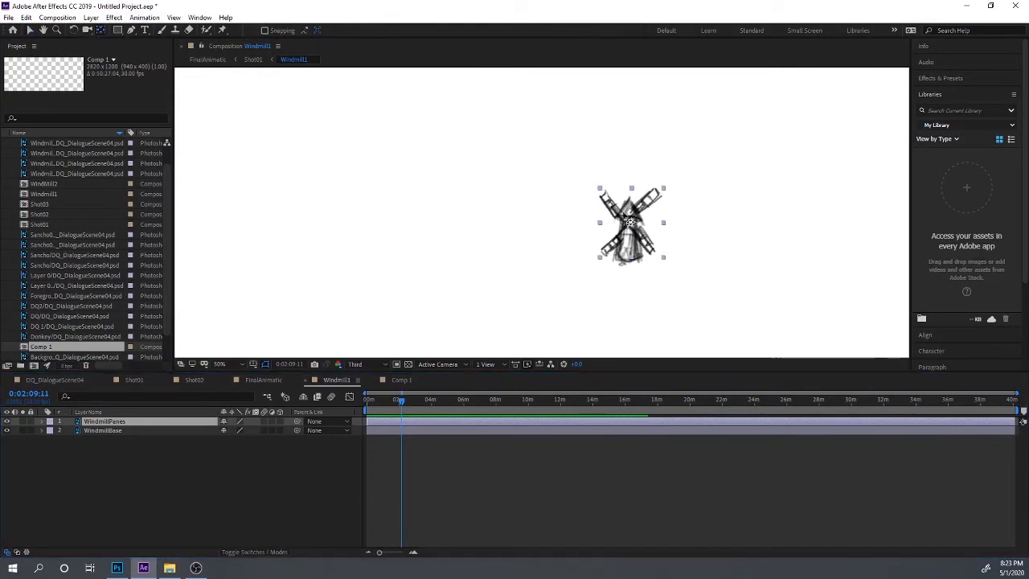
pyautogui.moveTo(635, 232); pyautogui.dragTo(632, 234)
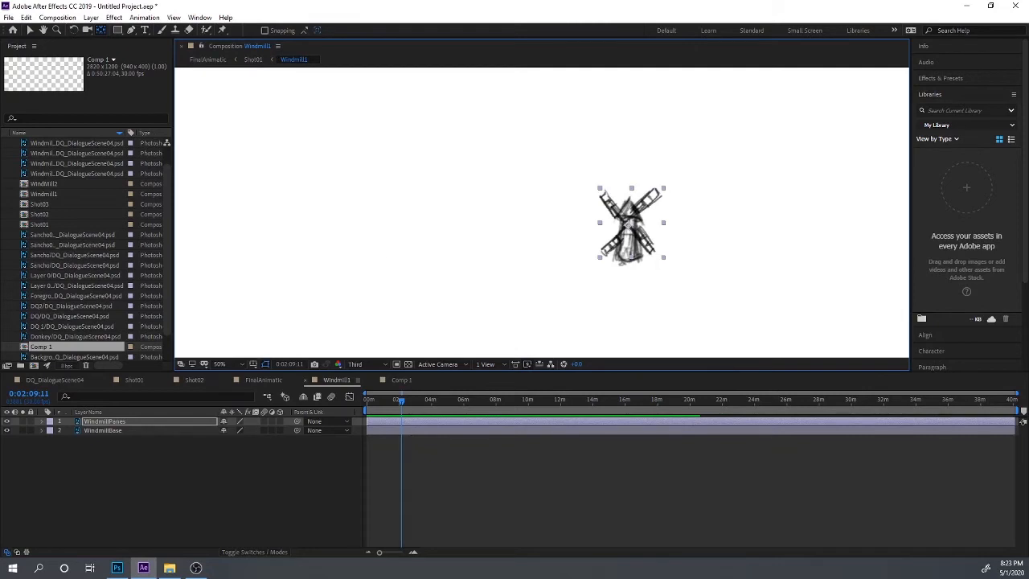
pyautogui.click(32, 30)
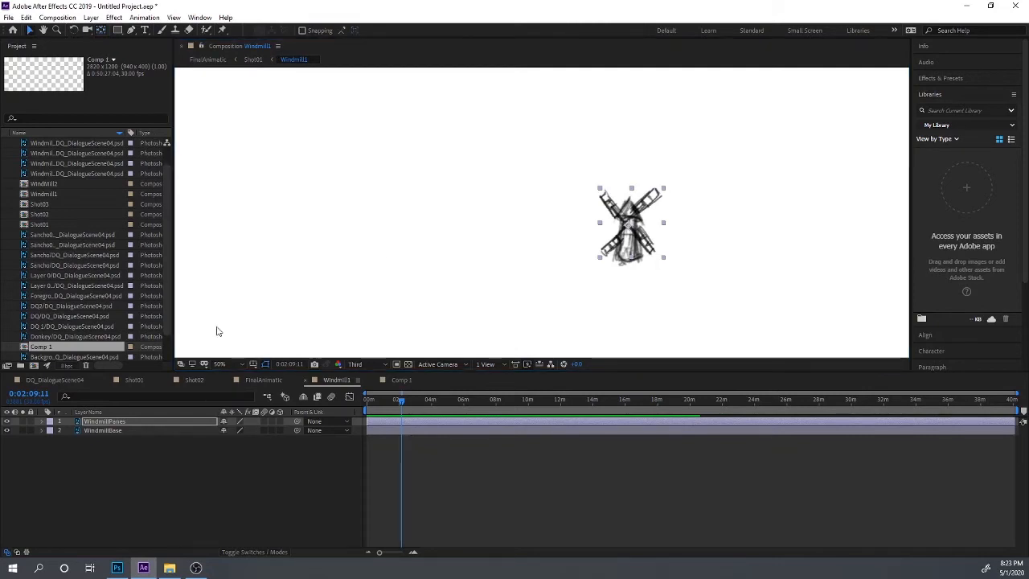
# - Enable Rotation keyframing on the WindmillPanes layer and place its first keyframe at the start of the timeline
pyautogui.click(170, 469)
pyautogui.click(131, 412)
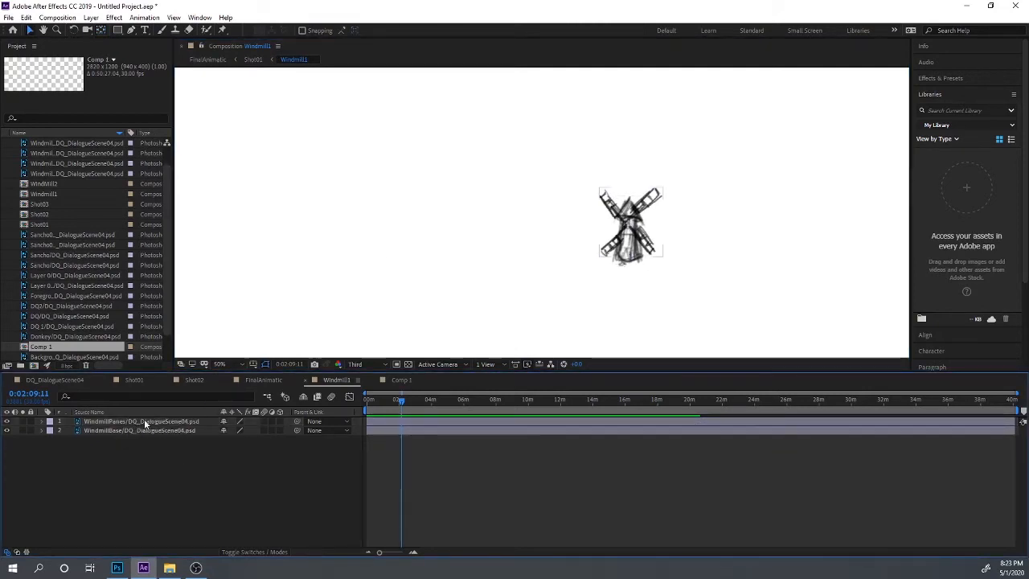
pyautogui.click(143, 414)
pyautogui.click(136, 420)
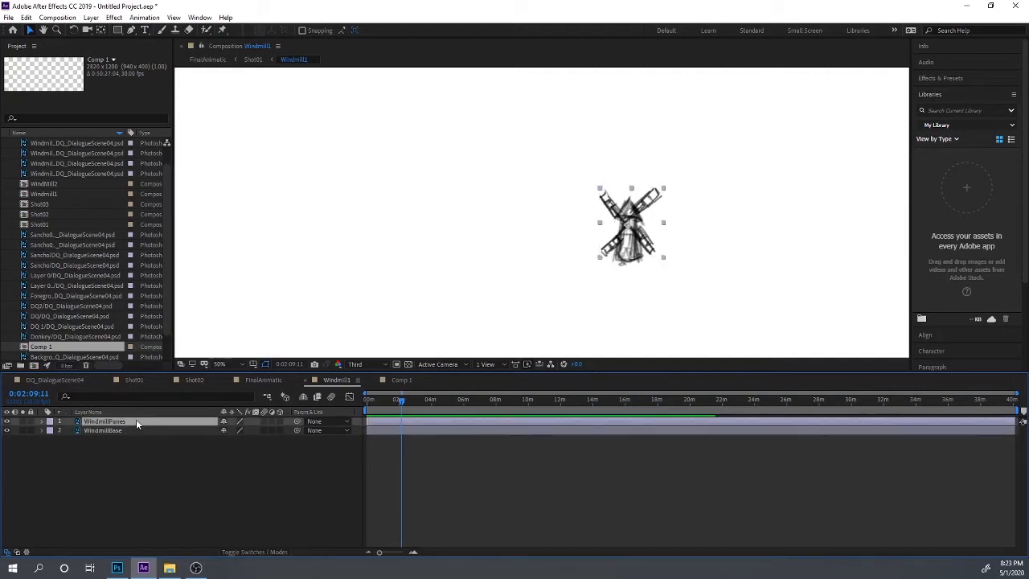
pyautogui.click(41, 422)
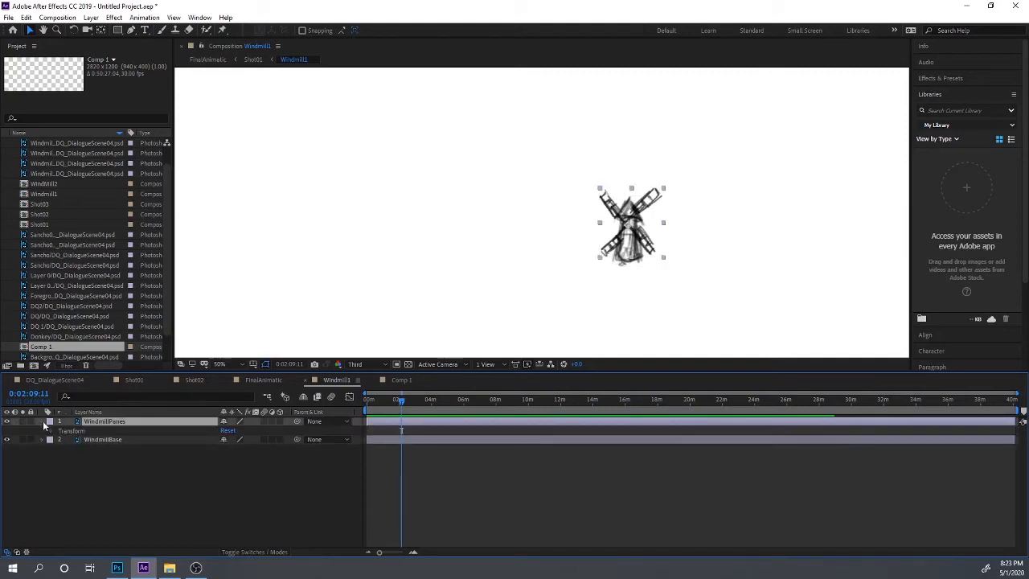
pyautogui.click(52, 431)
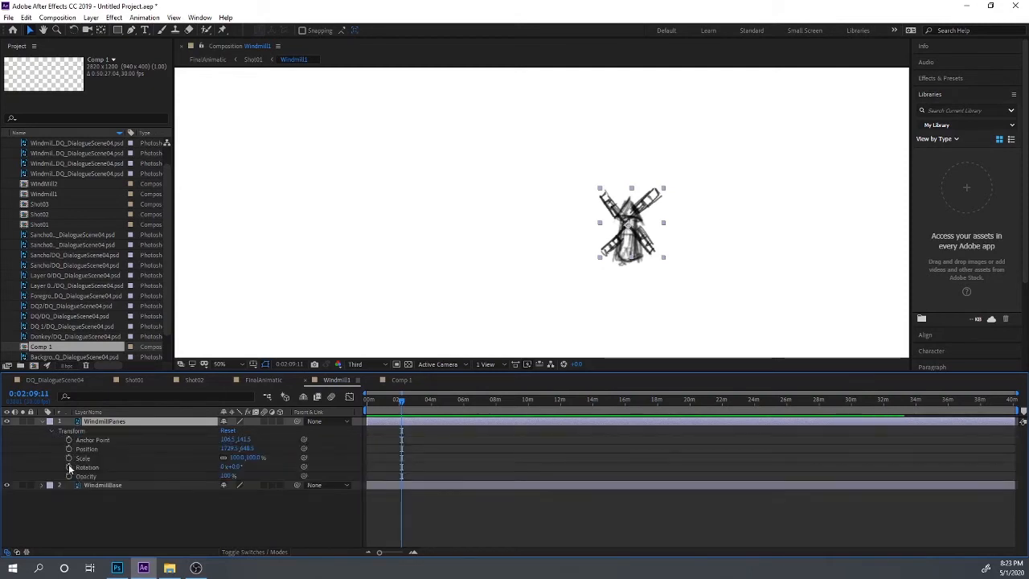
pyautogui.click(70, 468)
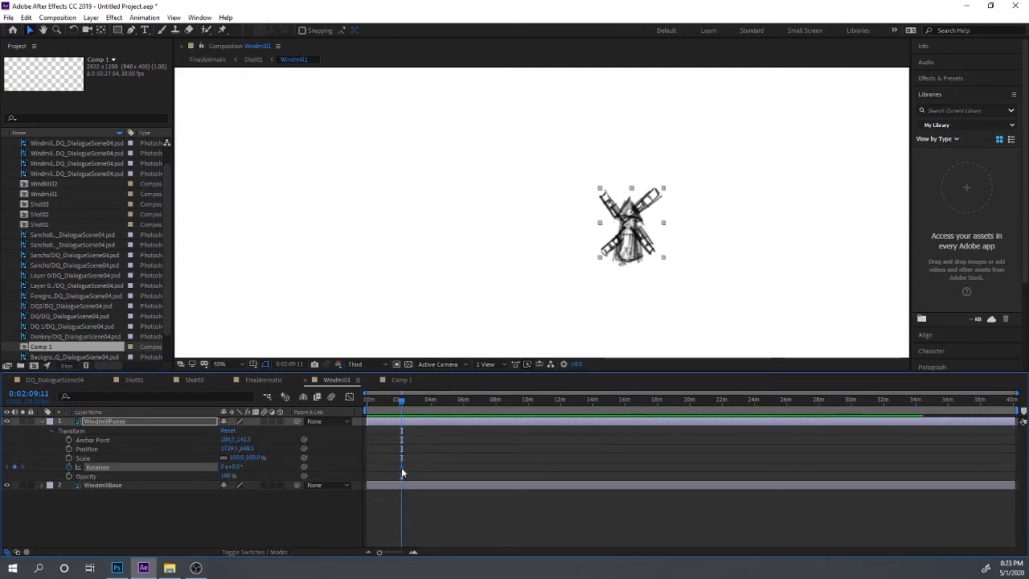
pyautogui.moveTo(402, 471); pyautogui.dragTo(368, 471)
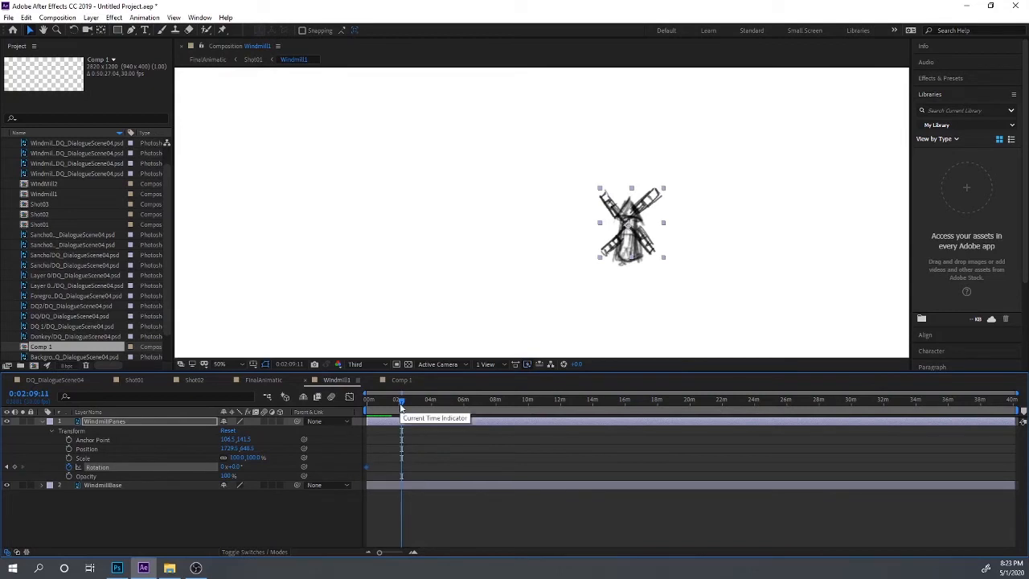
# - Add a 360° Rotation keyframe to the WindmillPanes layer at 0:01:39:16
pyautogui.moveTo(390, 401); pyautogui.dragTo(394, 400)
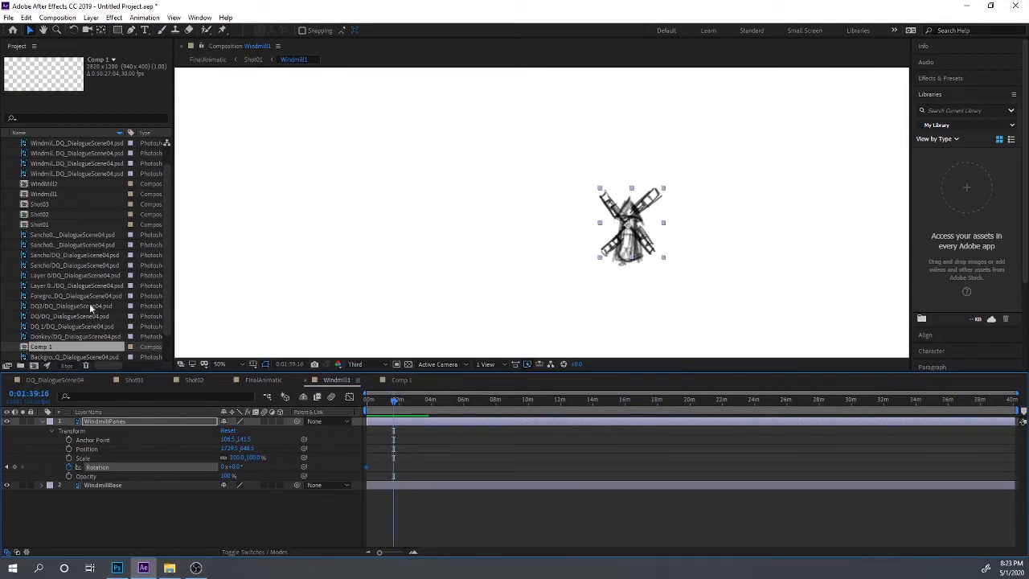
pyautogui.click(237, 467)
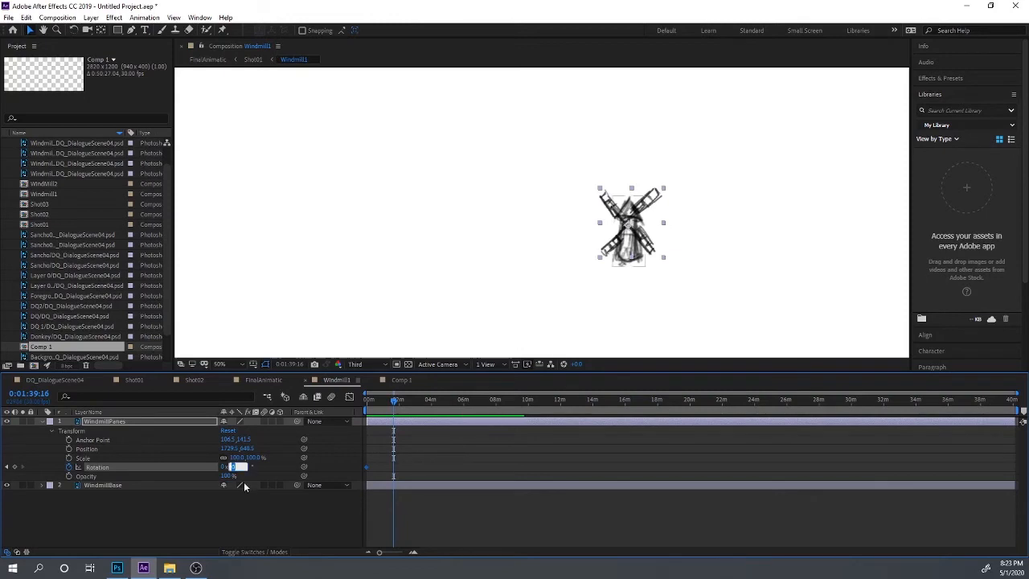
pyautogui.write('36')
pyautogui.write('0')
pyautogui.press('Return')
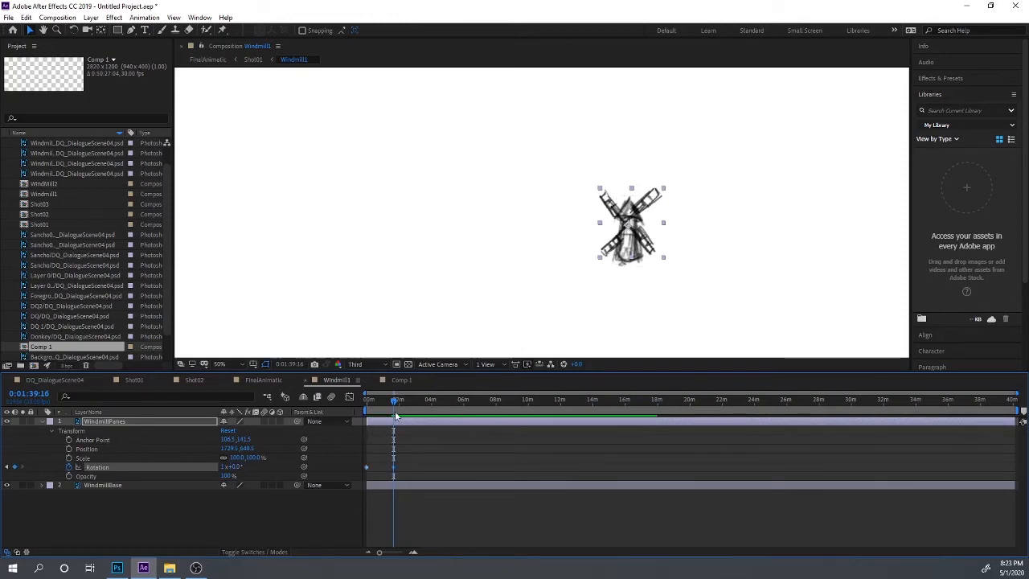
# - Preview the blade rotation from the start of the Windmill1 composition, and collapse the layer's properties
pyautogui.moveTo(390, 399); pyautogui.dragTo(349, 409)
pyautogui.press('space')
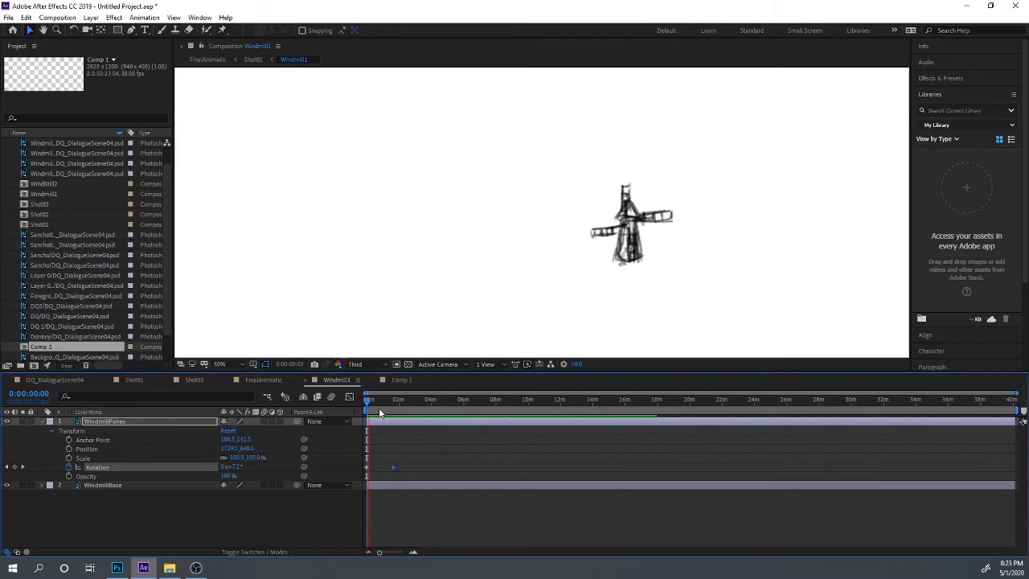
pyautogui.press('space')
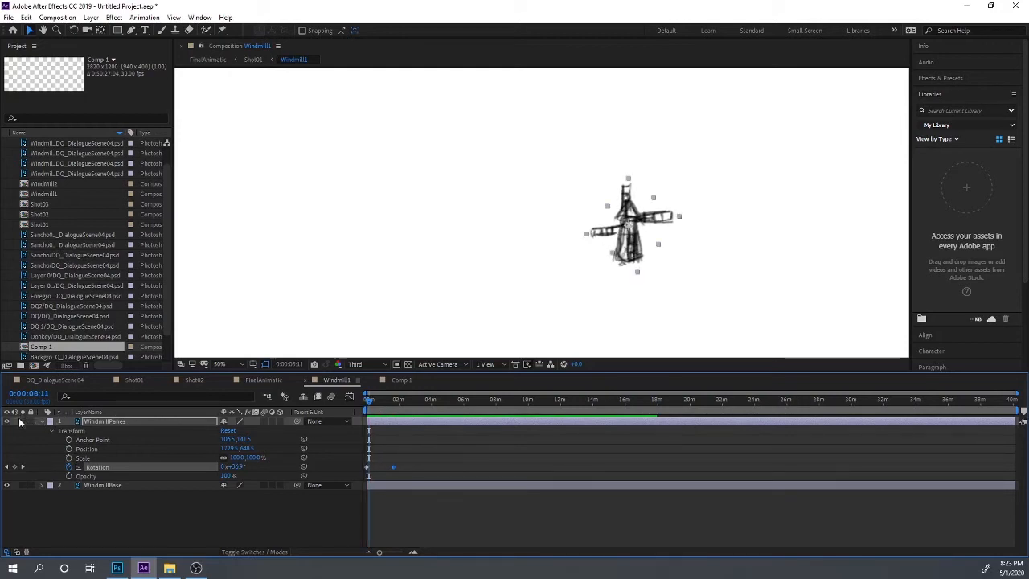
pyautogui.click(43, 423)
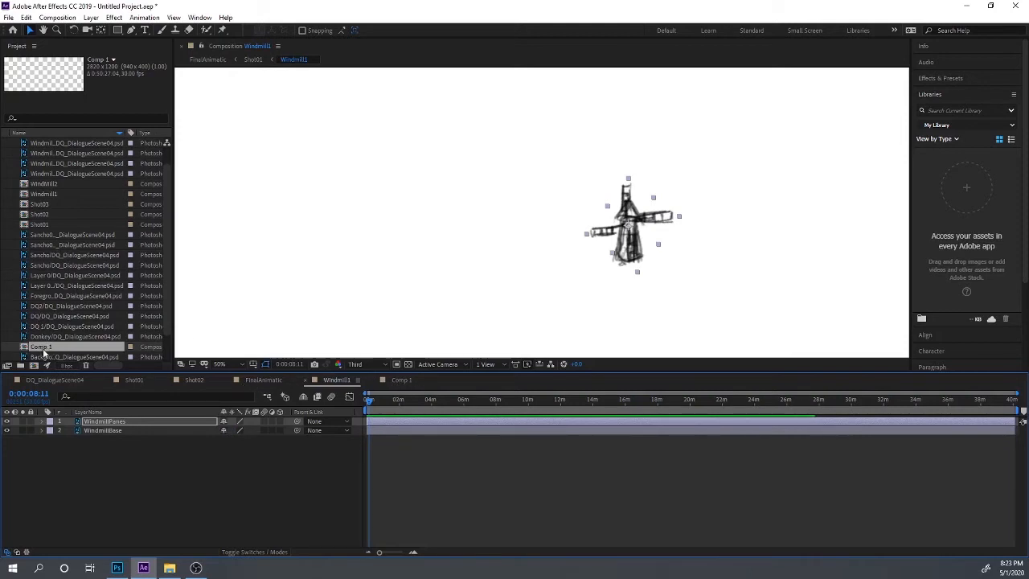
# - Close the Comp 1 timeline and open the WindMill2 composition from the project items
pyautogui.click(377, 380)
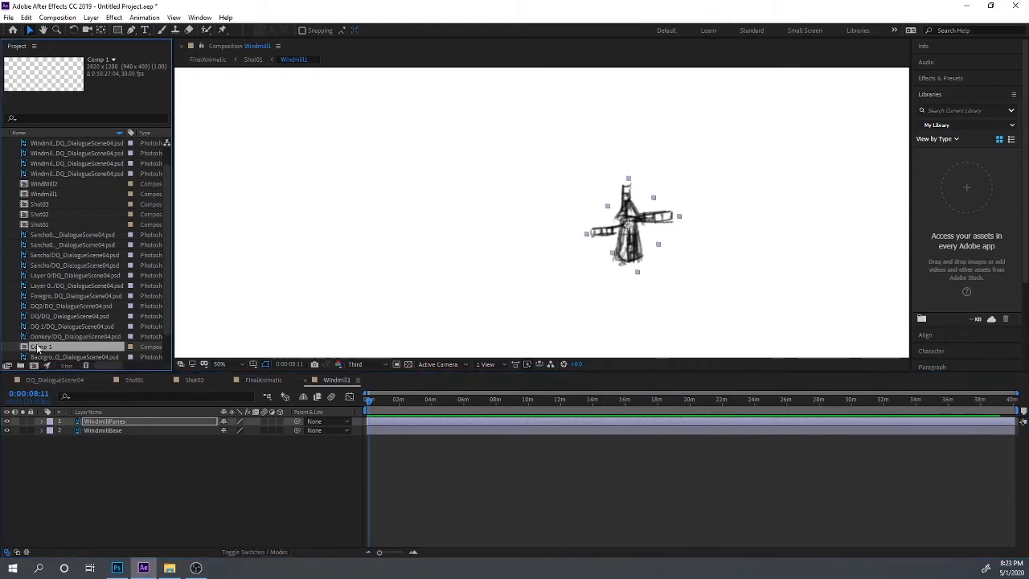
pyautogui.click(38, 215)
pyautogui.click(41, 204)
pyautogui.click(43, 194)
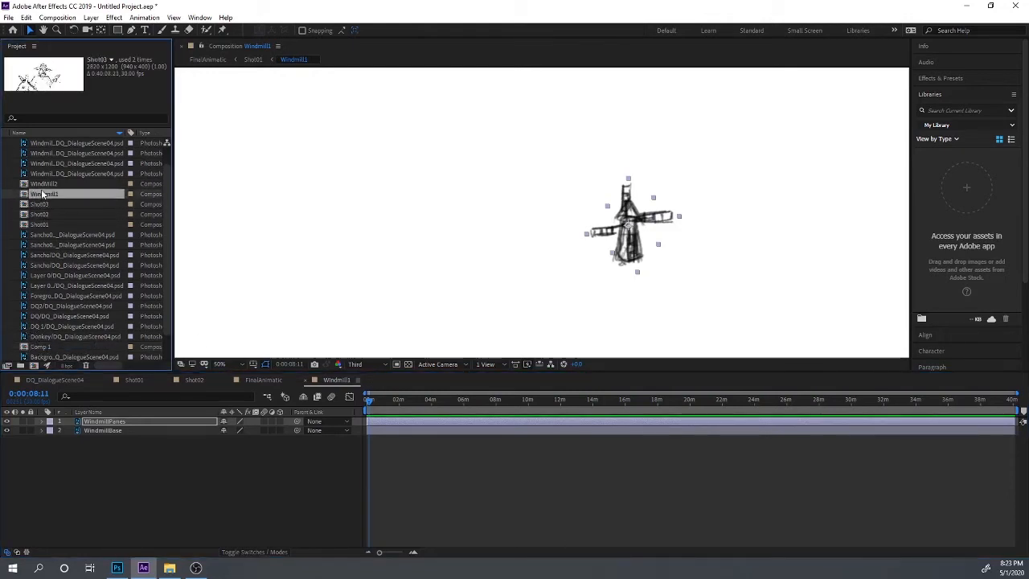
pyautogui.click(61, 215)
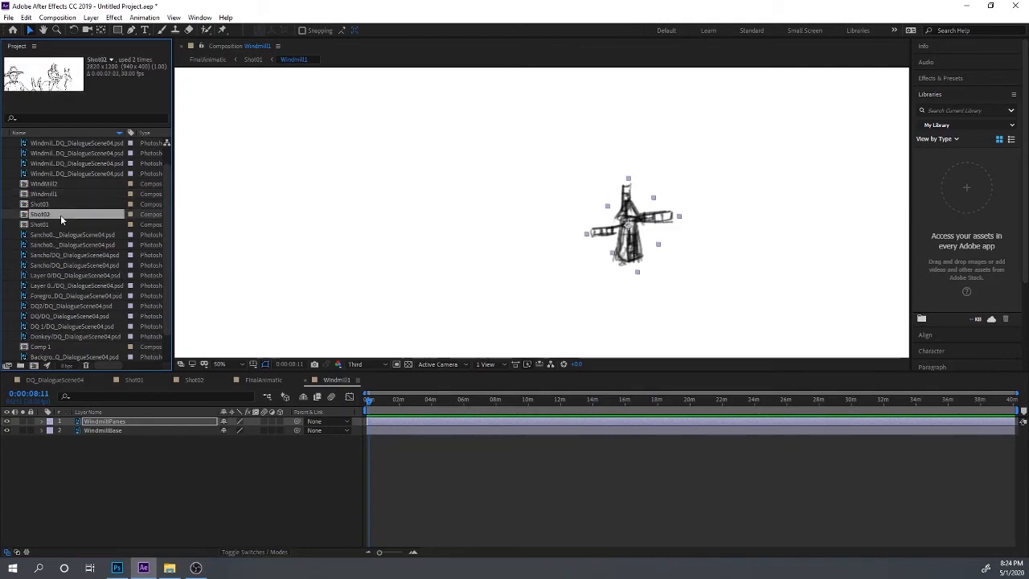
pyautogui.click(43, 222)
pyautogui.click(41, 194)
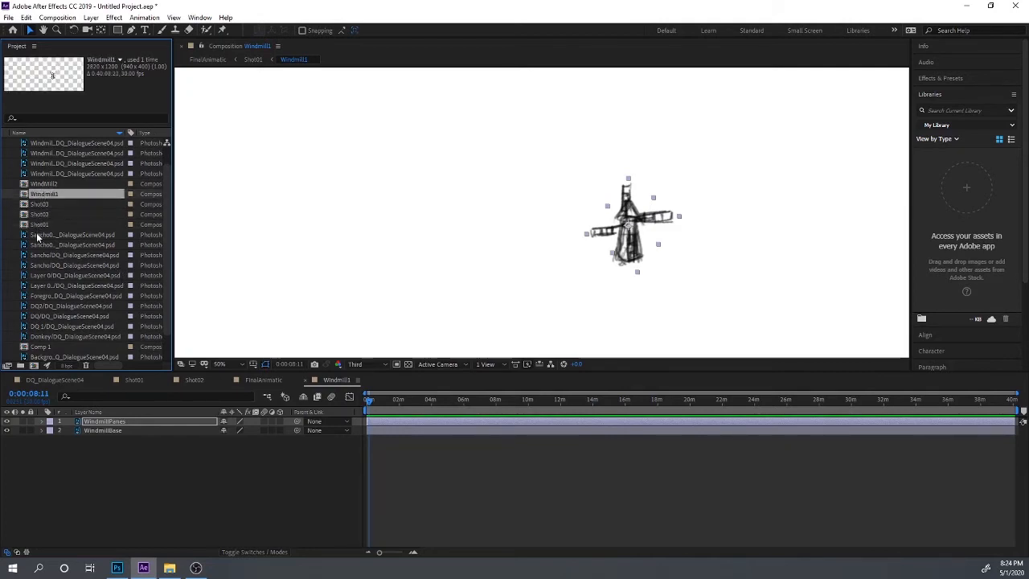
pyautogui.click(43, 184)
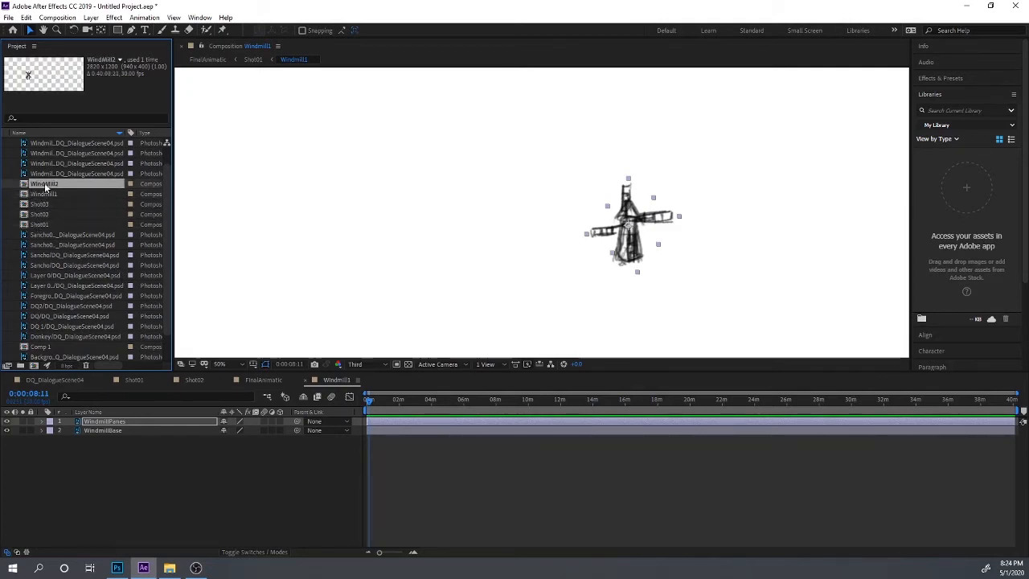
pyautogui.doubleClick(46, 184)
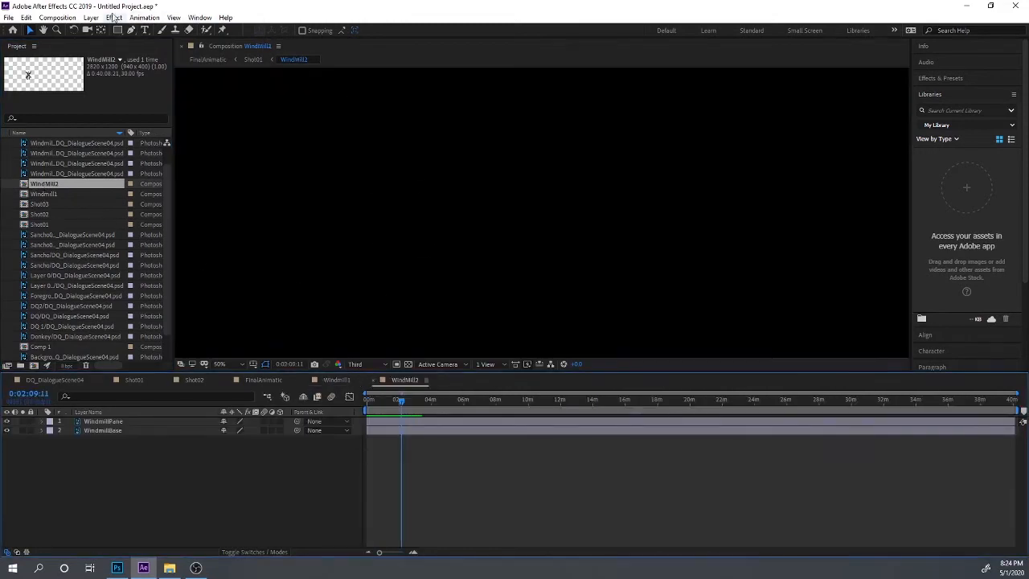
# - Set the WindMill2 composition's background color to white (FDFDFD)
pyautogui.click(54, 16)
pyautogui.click(64, 48)
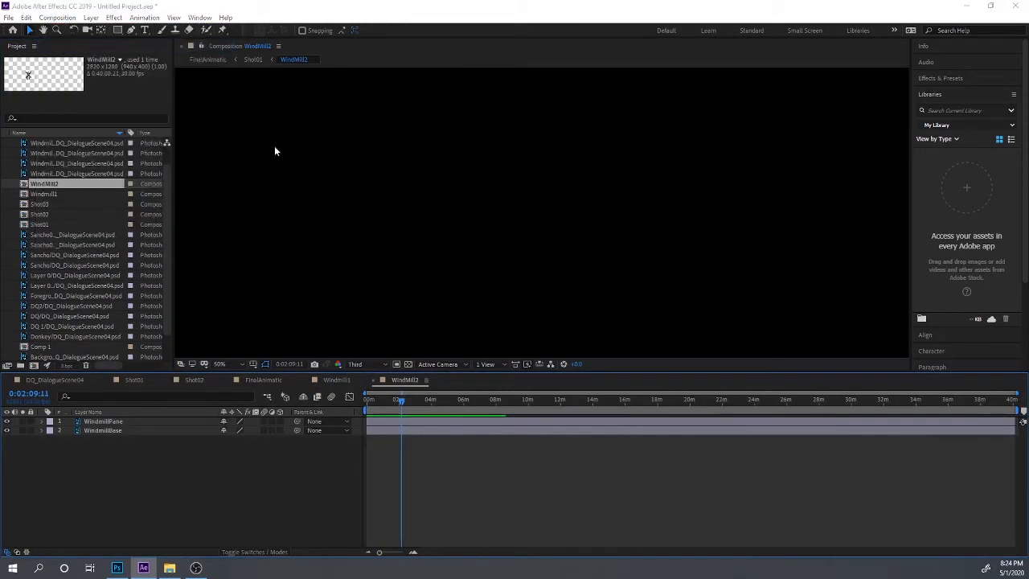
pyautogui.click(622, 311)
pyautogui.moveTo(211, 107); pyautogui.dragTo(166, 99)
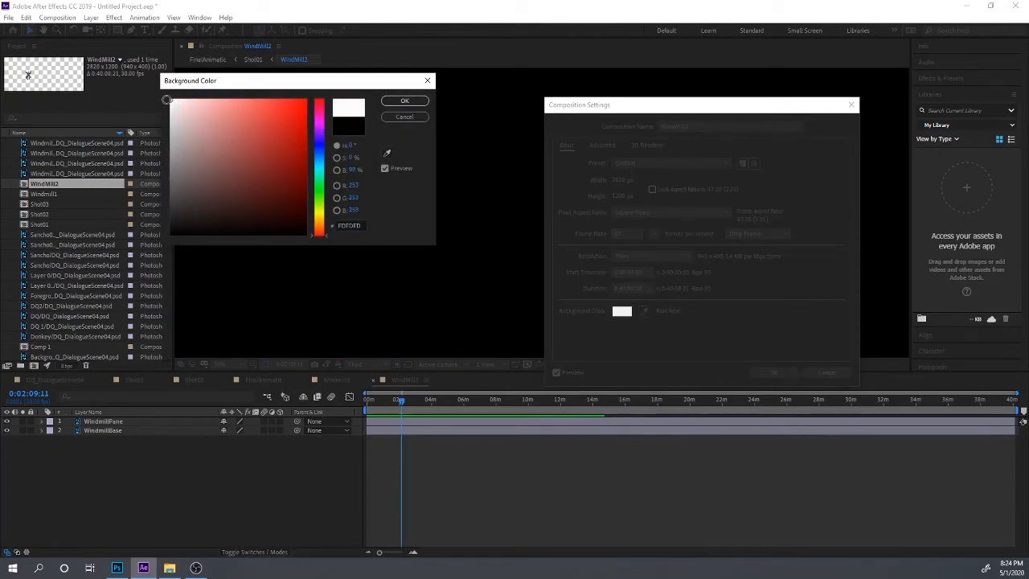
pyautogui.click(404, 100)
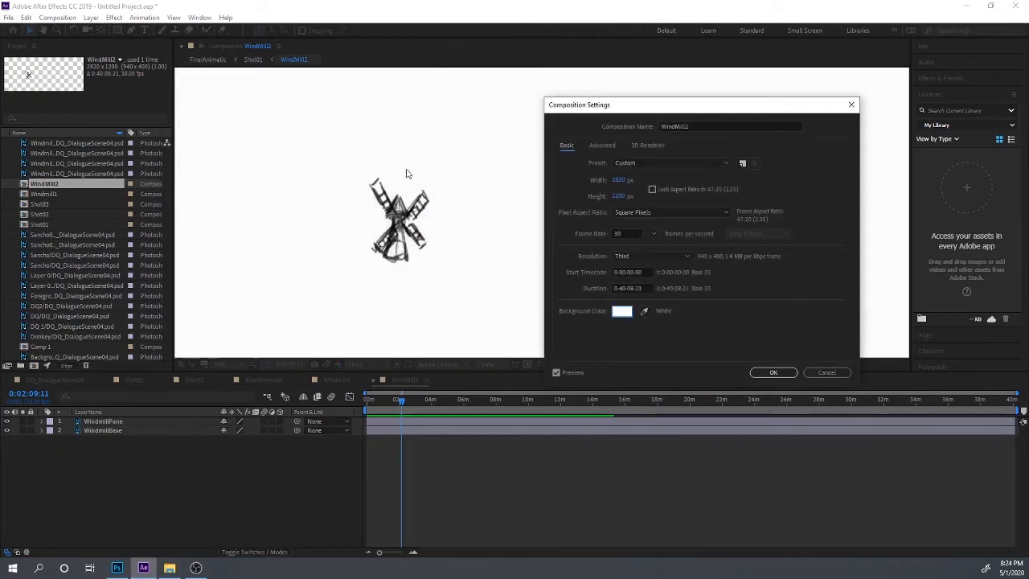
pyautogui.click(773, 372)
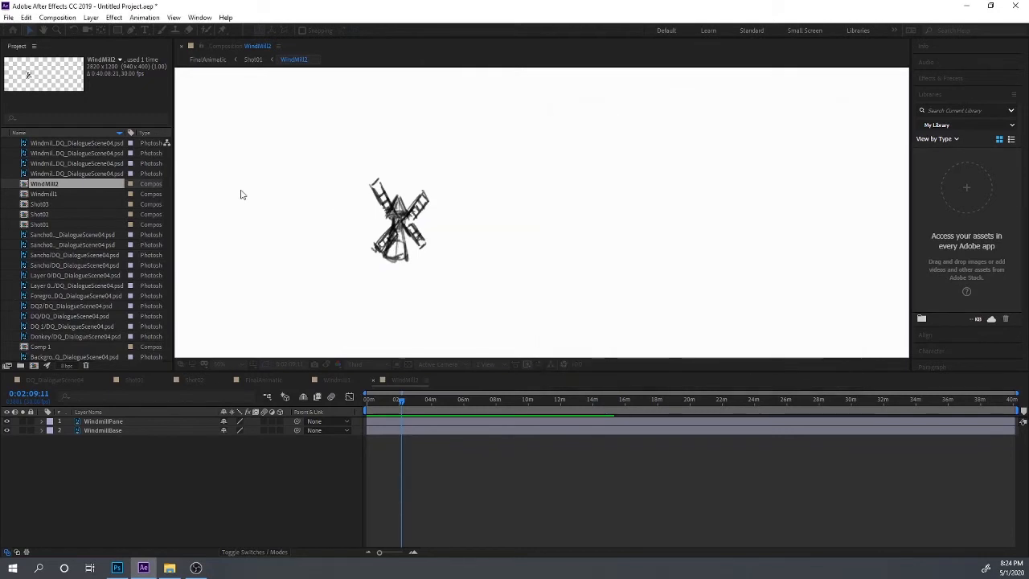
# - Add the WindmillPanes/DQ_DialogueScene04.psd footage to the WindMill2 composition as its lowest layer
pyautogui.click(117, 421)
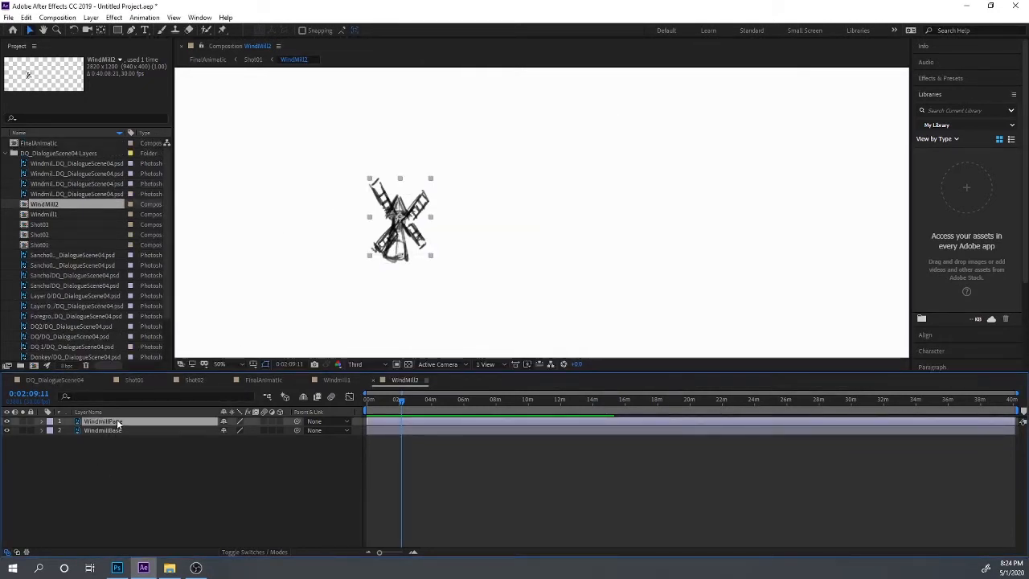
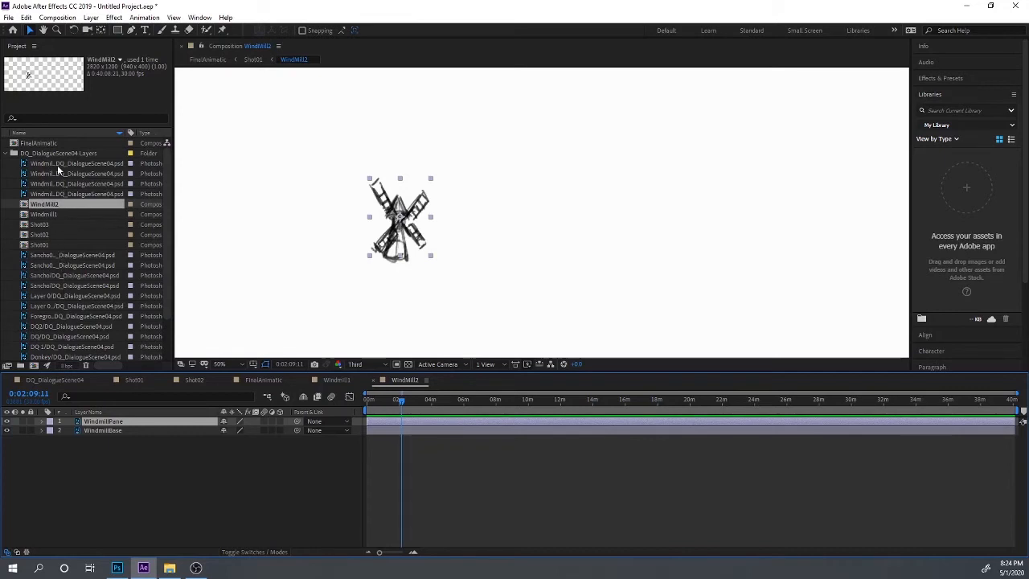
pyautogui.click(57, 164)
pyautogui.click(60, 174)
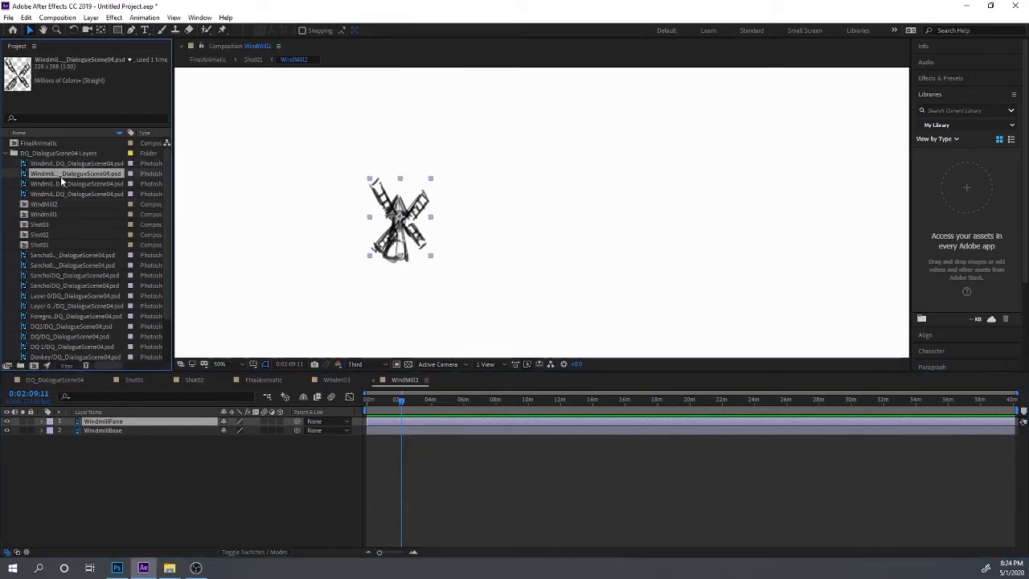
pyautogui.click(64, 164)
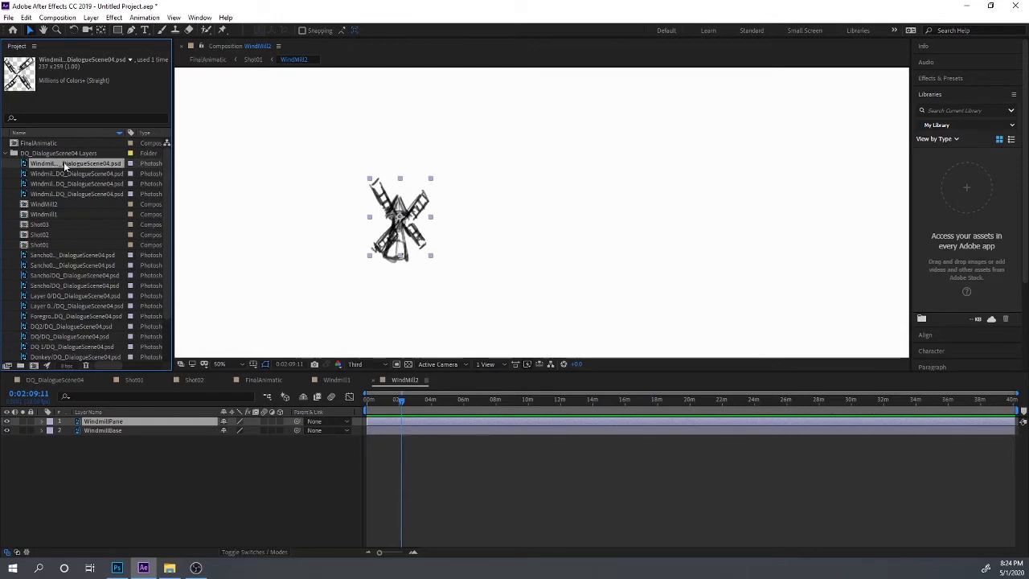
pyautogui.moveTo(64, 162); pyautogui.dragTo(111, 490)
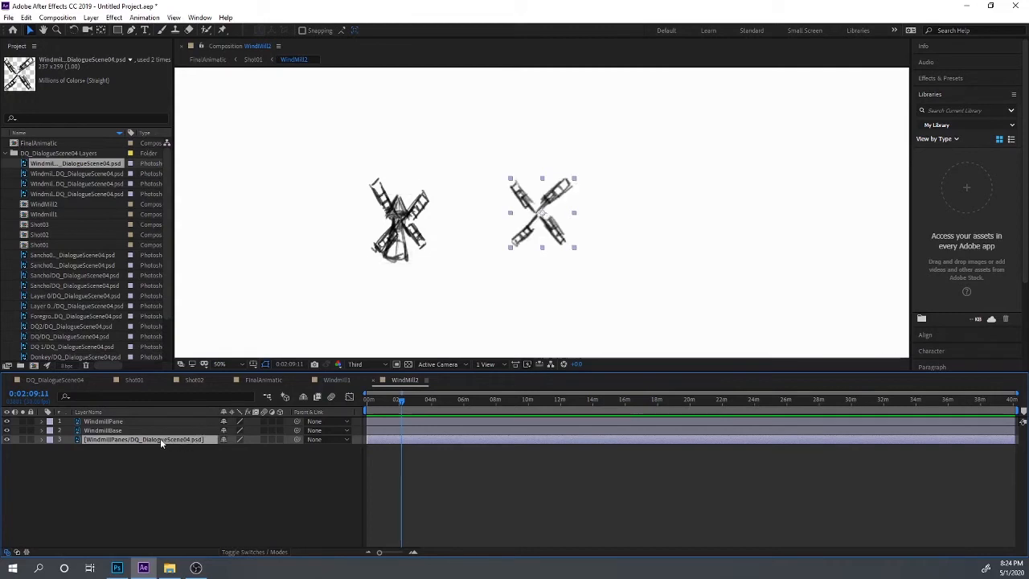
# - Hide the original WindmillPane layer and position the added WindmillPanes blades over the windmill base
pyautogui.moveTo(159, 439)
pyautogui.mouseDown()
pyautogui.moveTo(159, 428)
pyautogui.moveTo(163, 441)
pyautogui.mouseUp()
pyautogui.click(8, 421)
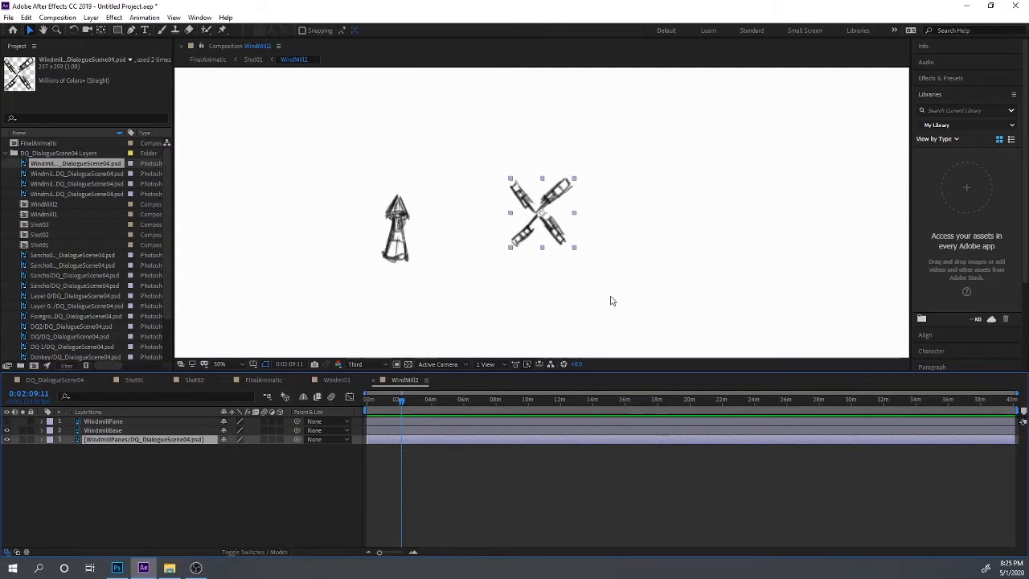
pyautogui.moveTo(535, 211); pyautogui.dragTo(399, 217)
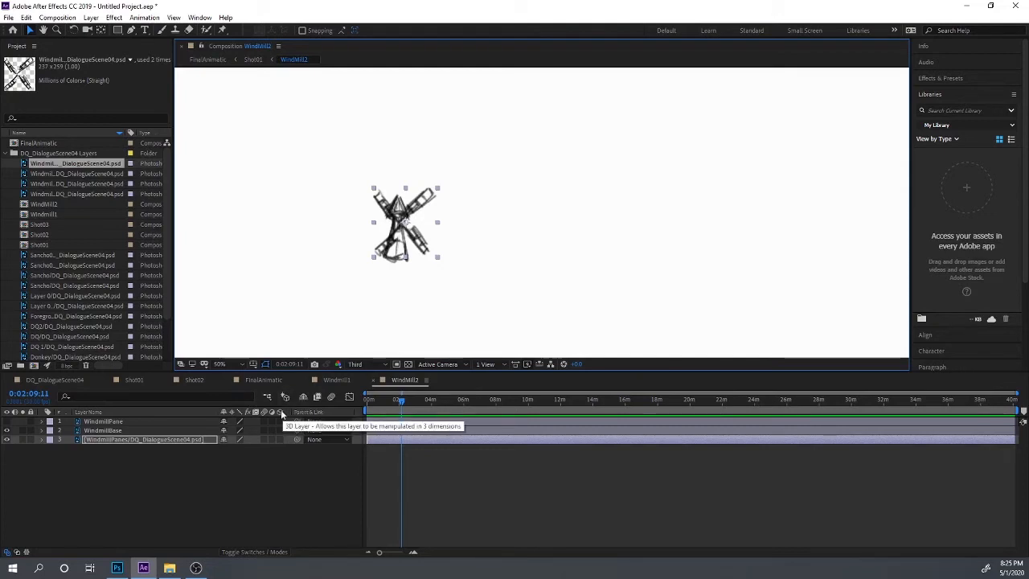
# - Make the added WindmillPanes layer a 3D layer and expand its Transform properties
pyautogui.click(279, 440)
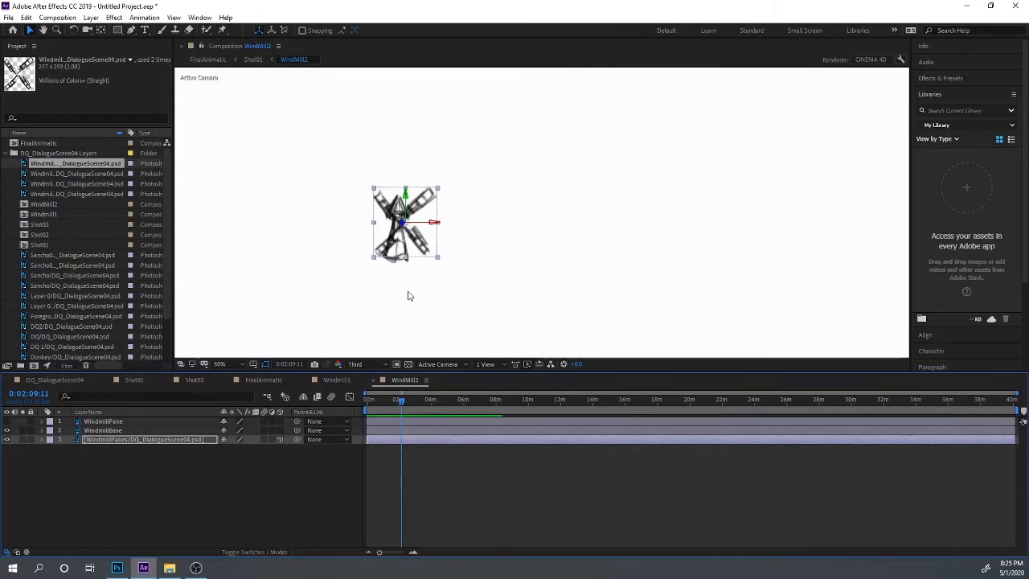
pyautogui.click(41, 442)
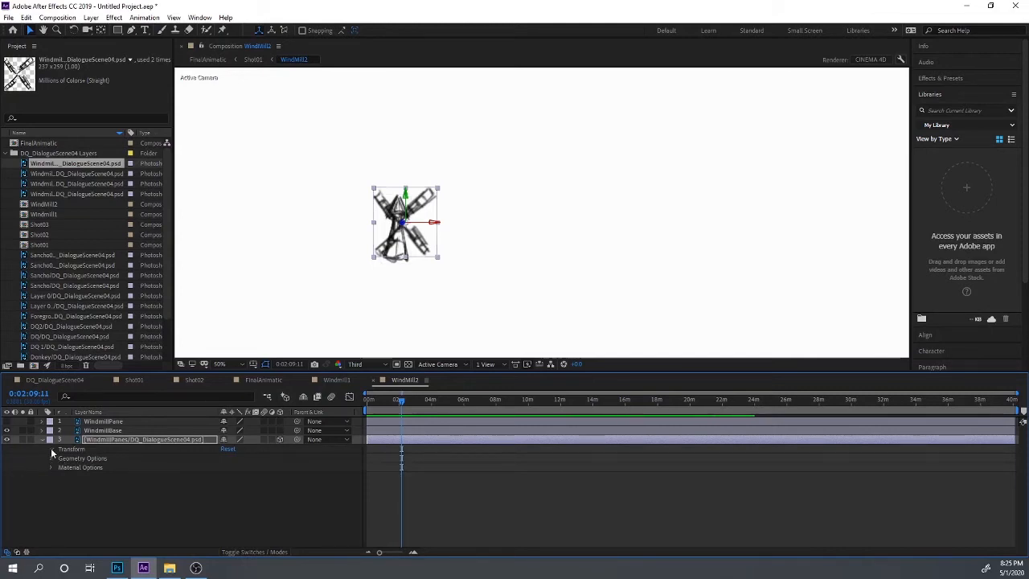
pyautogui.click(50, 449)
pyautogui.click(279, 439)
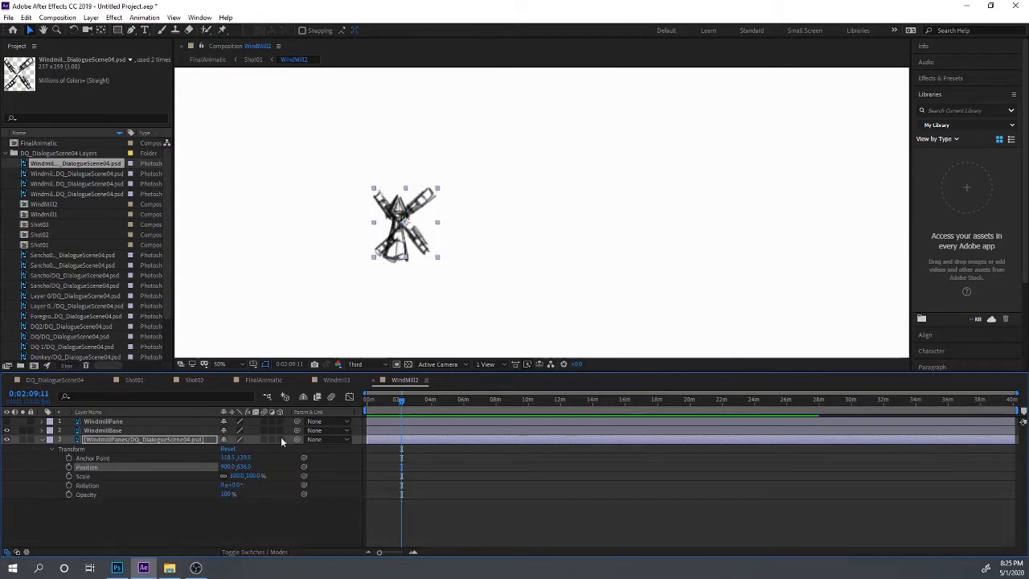
pyautogui.click(280, 438)
pyautogui.click(281, 438)
pyautogui.click(280, 439)
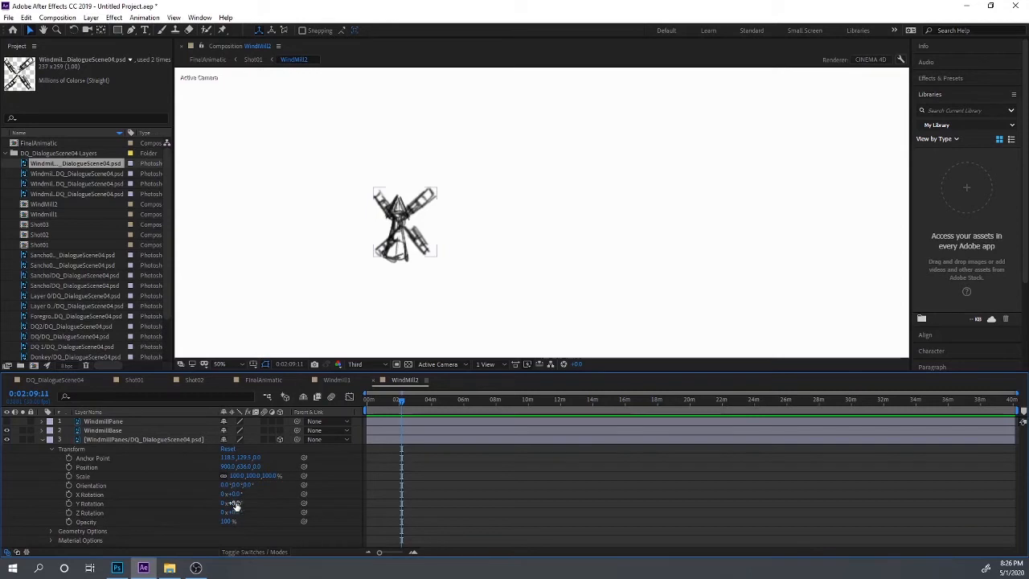
# - Turn the added WindmillPanes layer around its Y axis to angle the blades, and set the current time to 0:00:00:00
pyautogui.moveTo(235, 505)
pyautogui.mouseDown()
pyautogui.moveTo(253, 505)
pyautogui.moveTo(236, 505)
pyautogui.mouseUp()
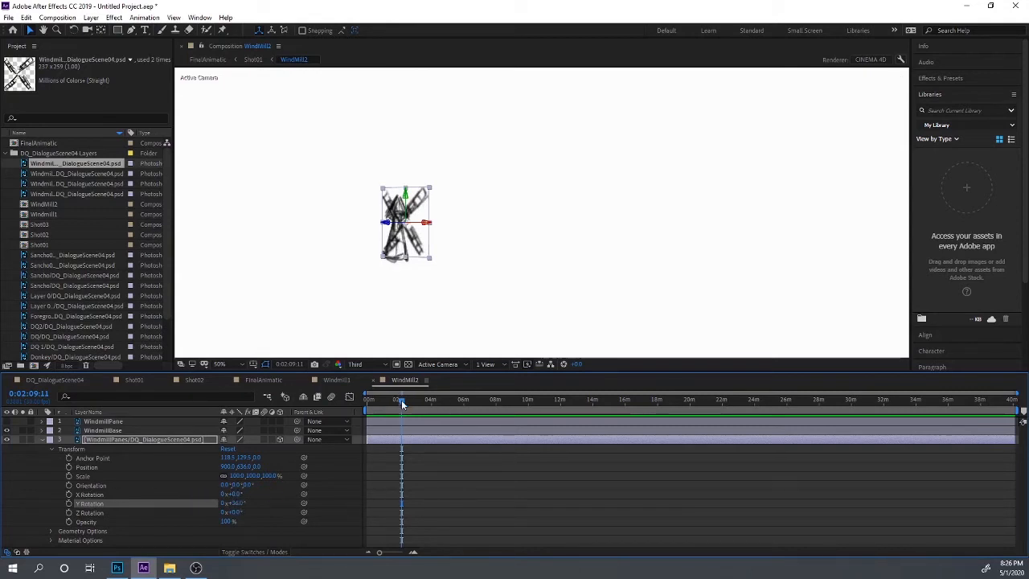
pyautogui.press('Home')
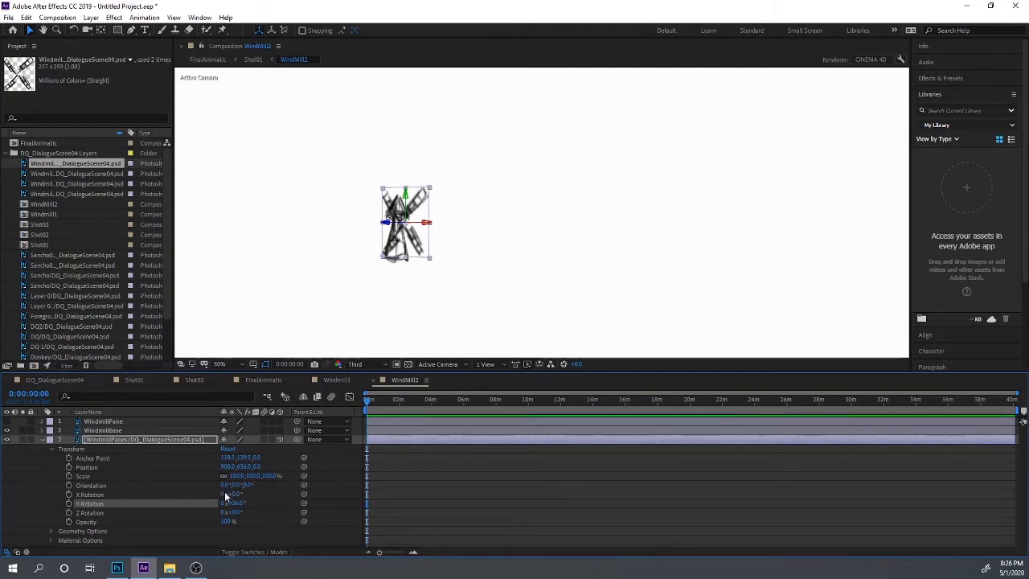
# - Try turning the added WindmillPanes layer around its X axis and around its Z axis, undoing each test
pyautogui.moveTo(225, 494); pyautogui.dragTo(230, 497)
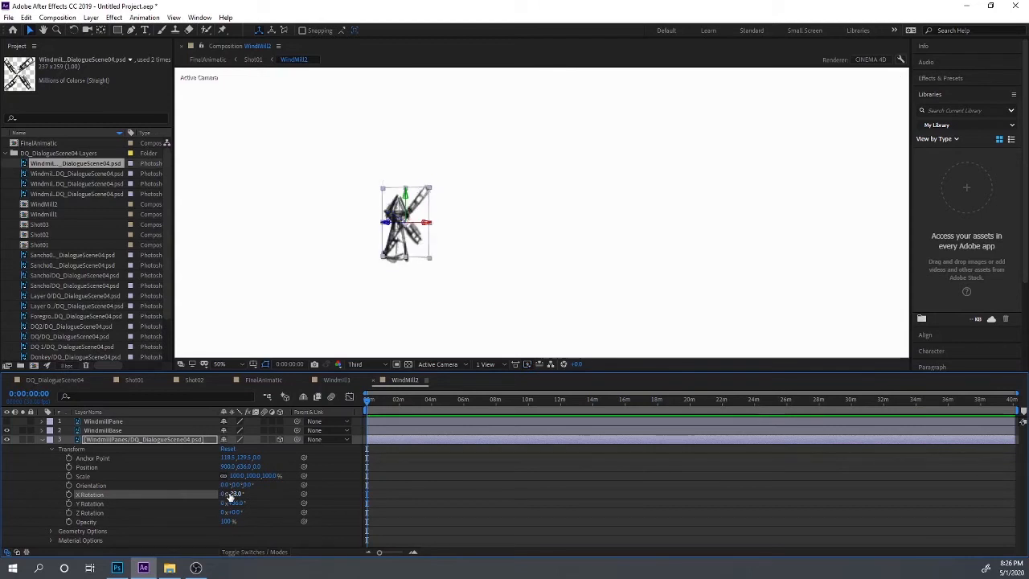
pyautogui.hotkey('ctrl', 'z')
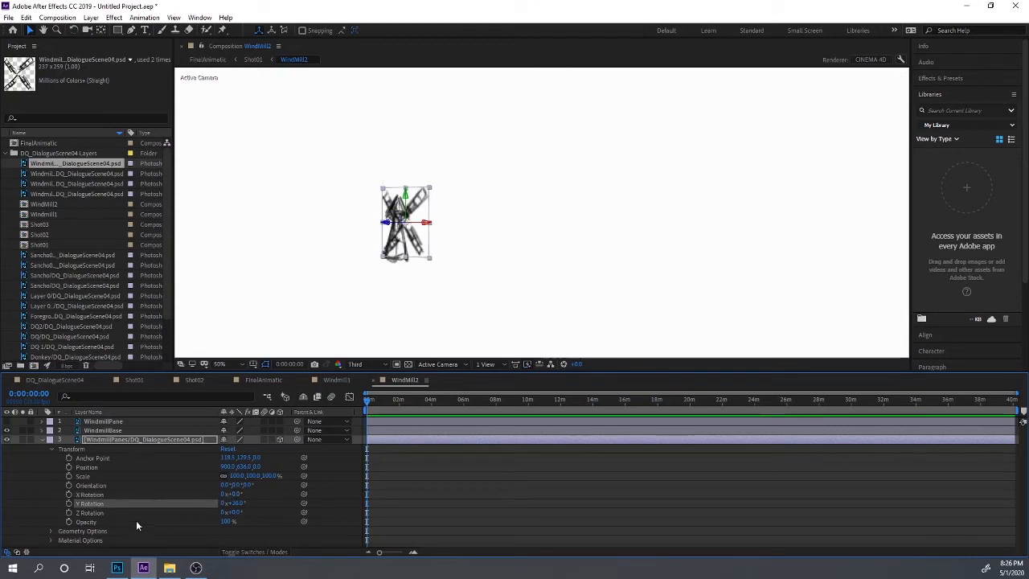
pyautogui.moveTo(232, 512); pyautogui.dragTo(216, 510)
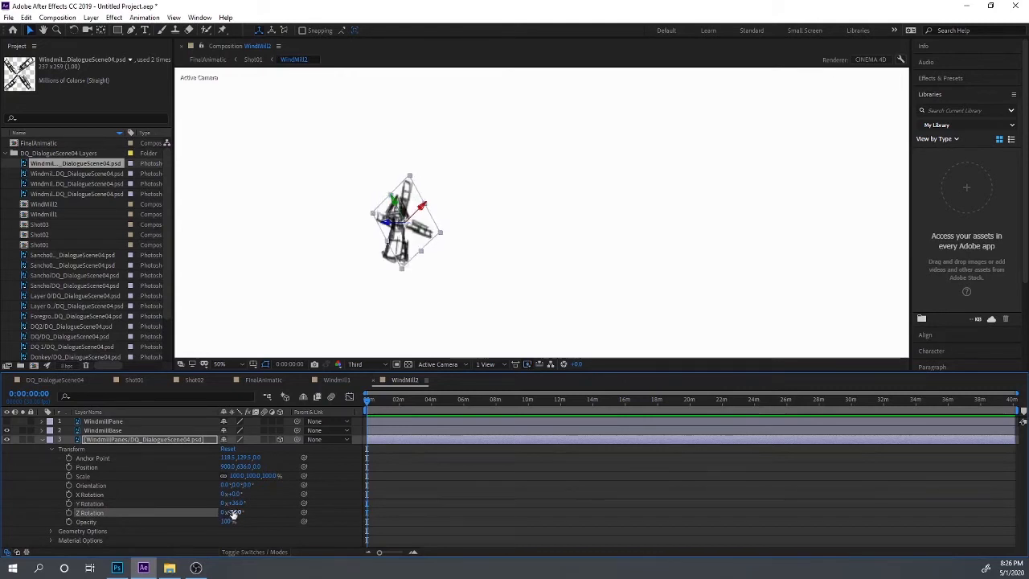
pyautogui.hotkey('ctrl', 'z')
# - Animate the WindmillPanes layer's Z Rotation from 0° at 0:00:00:00 to 360° at 0:01:35:17 and scrub through the spin
pyautogui.click(68, 512)
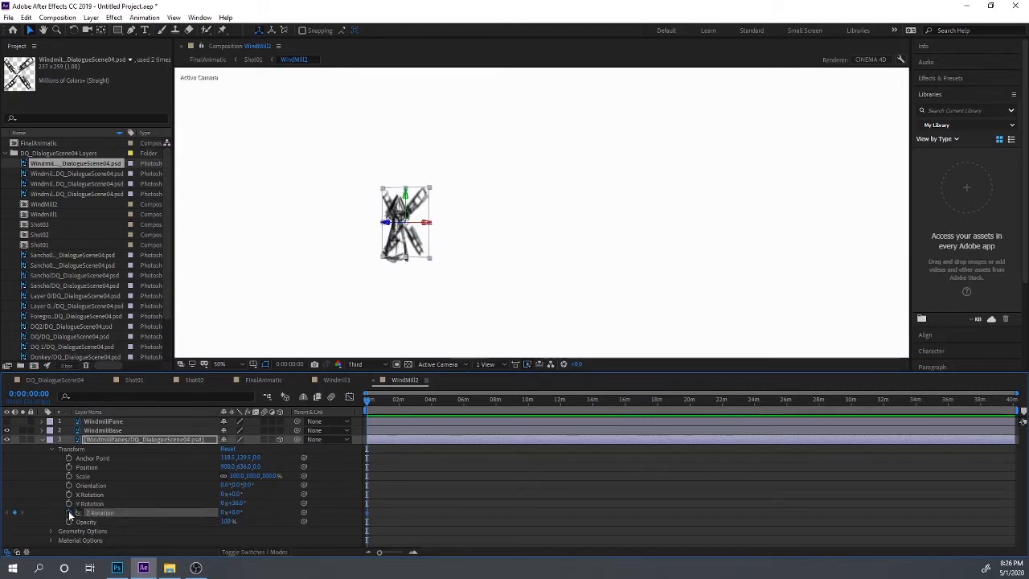
pyautogui.moveTo(366, 398); pyautogui.dragTo(393, 399)
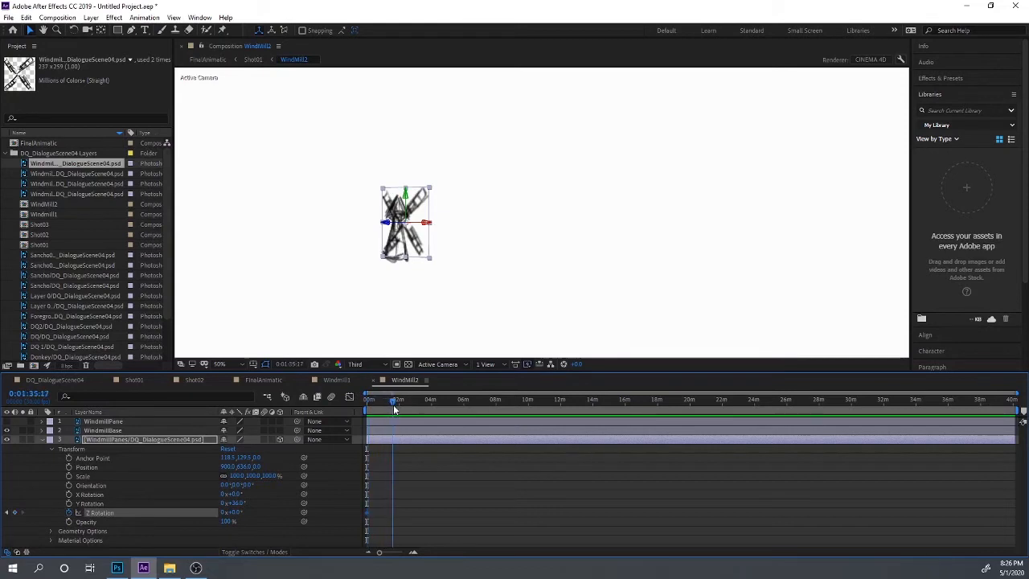
pyautogui.click(238, 512)
pyautogui.write('360')
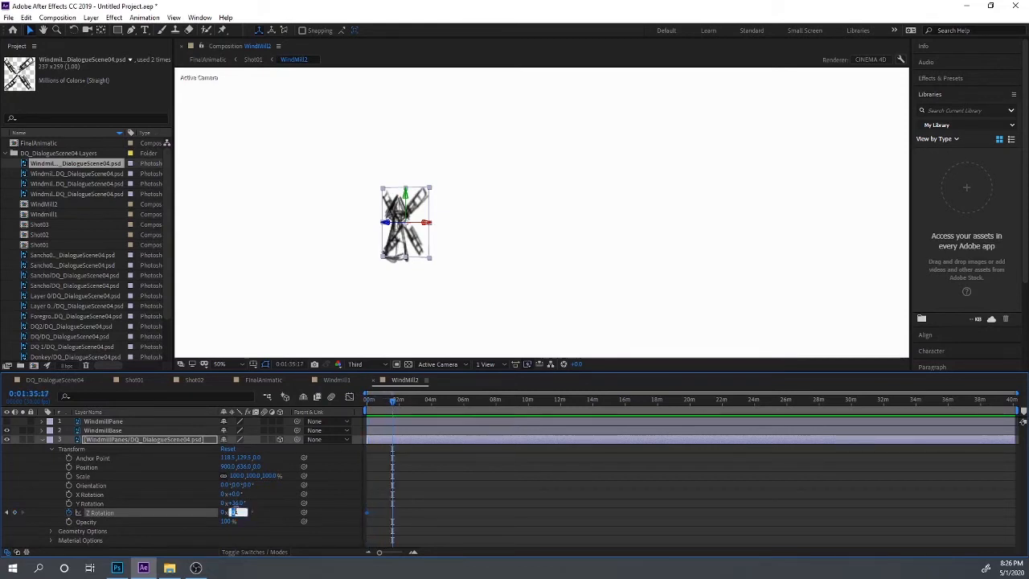
pyautogui.press('Return')
pyautogui.moveTo(393, 399); pyautogui.dragTo(380, 408)
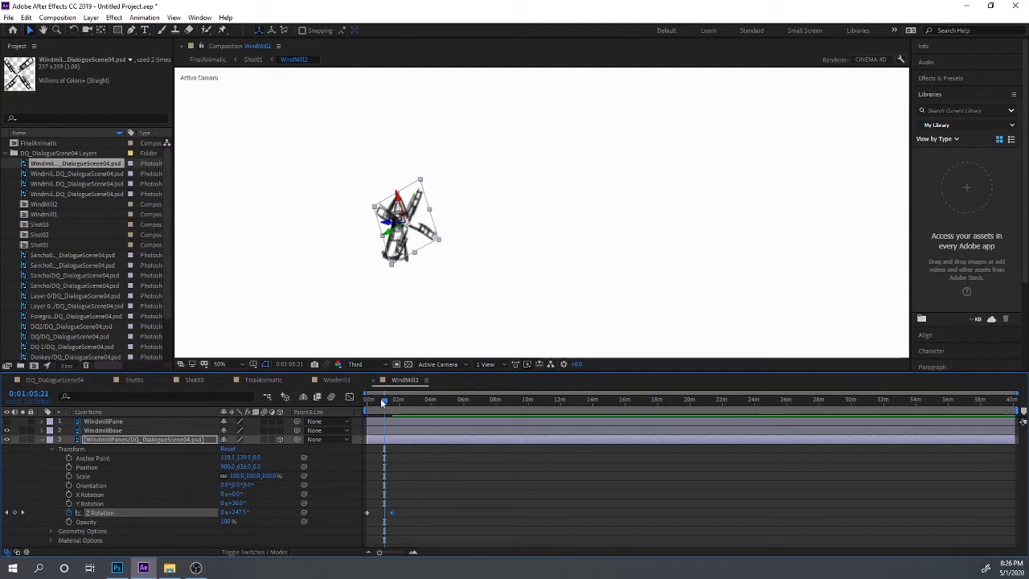
pyautogui.moveTo(384, 402); pyautogui.dragTo(368, 399)
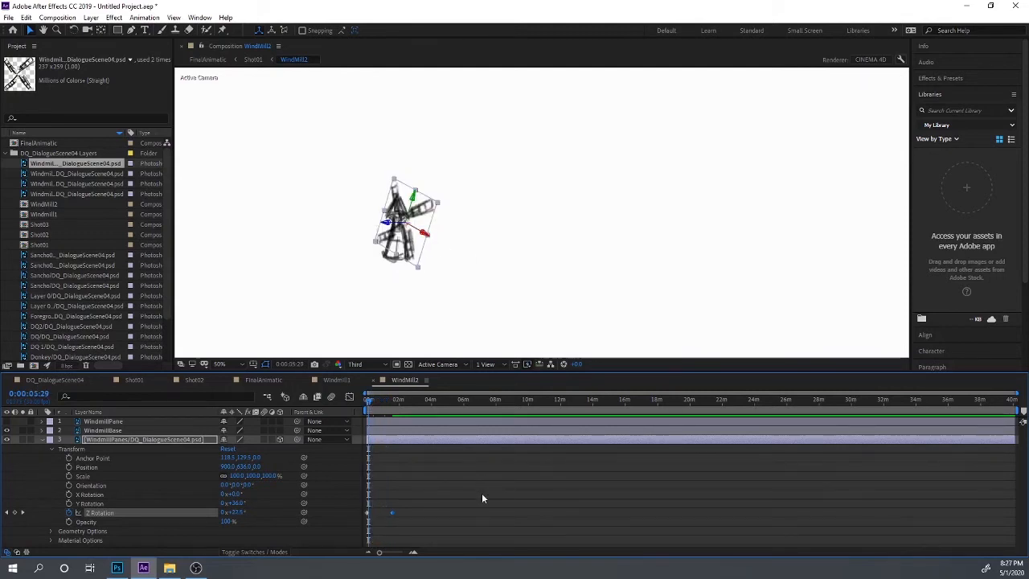
# - Go to the Shot01 composition and scrub through it to examine the blade rotation of both windmills
pyautogui.click(337, 381)
pyautogui.click(264, 380)
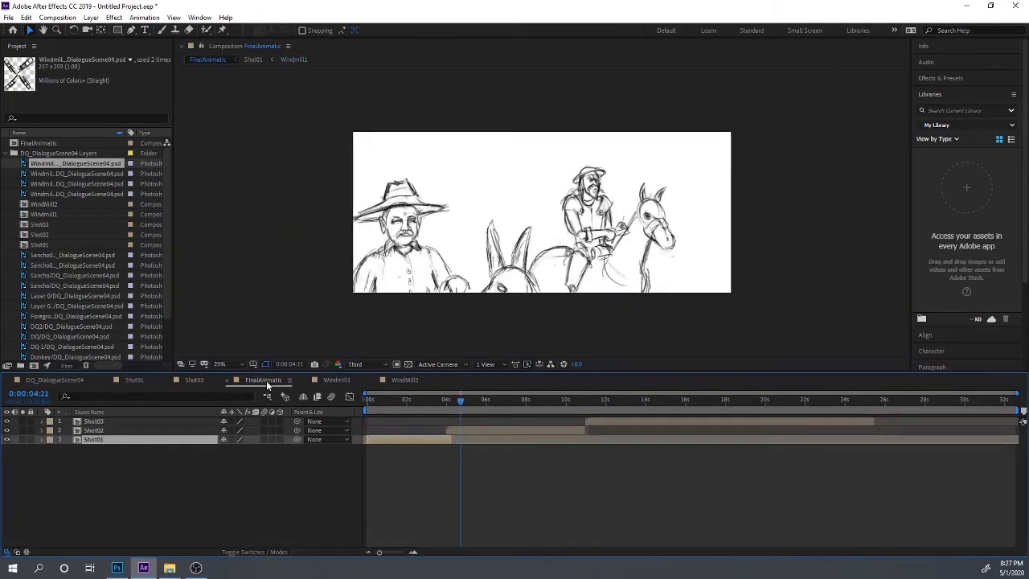
pyautogui.click(204, 380)
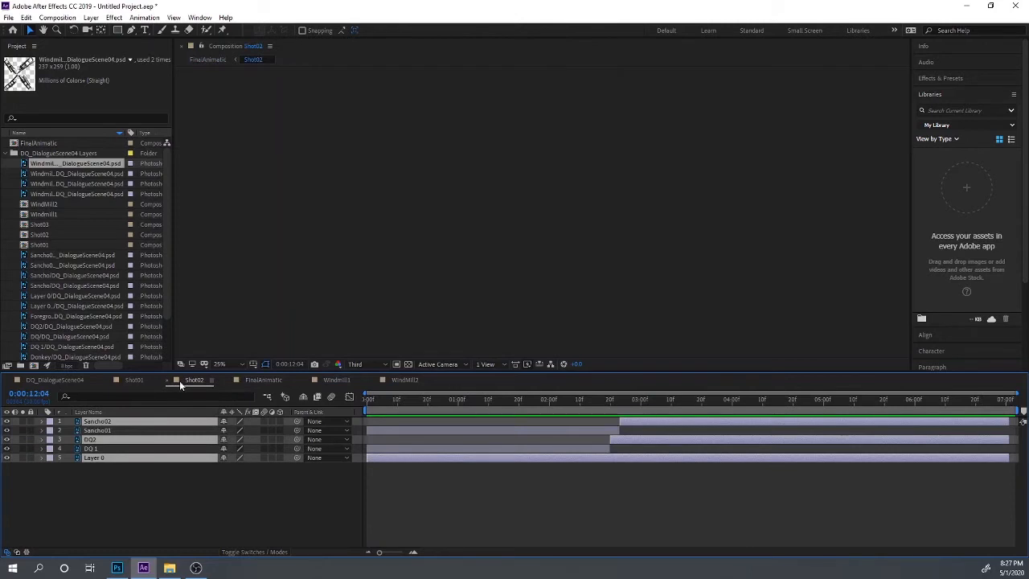
pyautogui.click(138, 380)
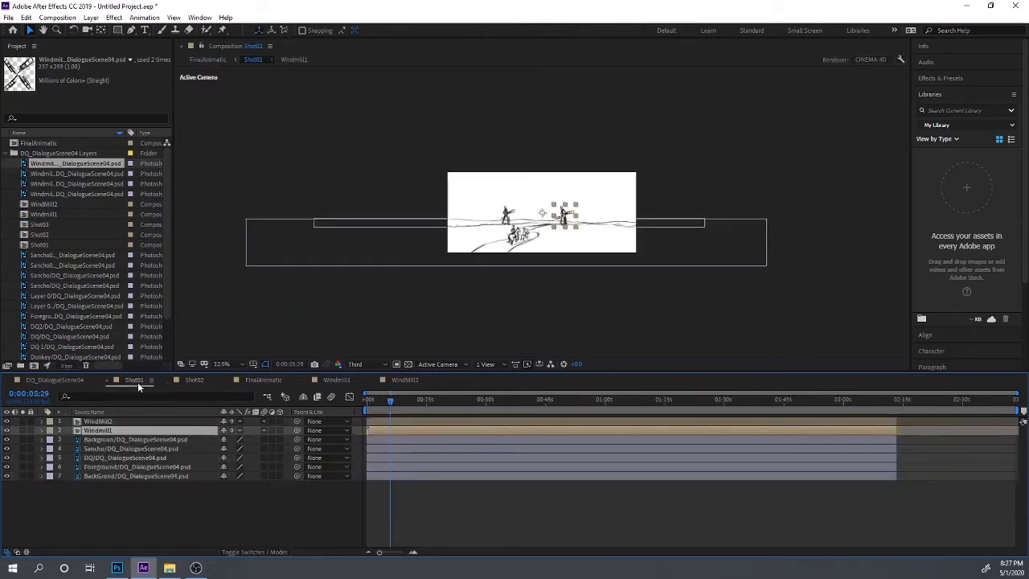
pyautogui.click(394, 379)
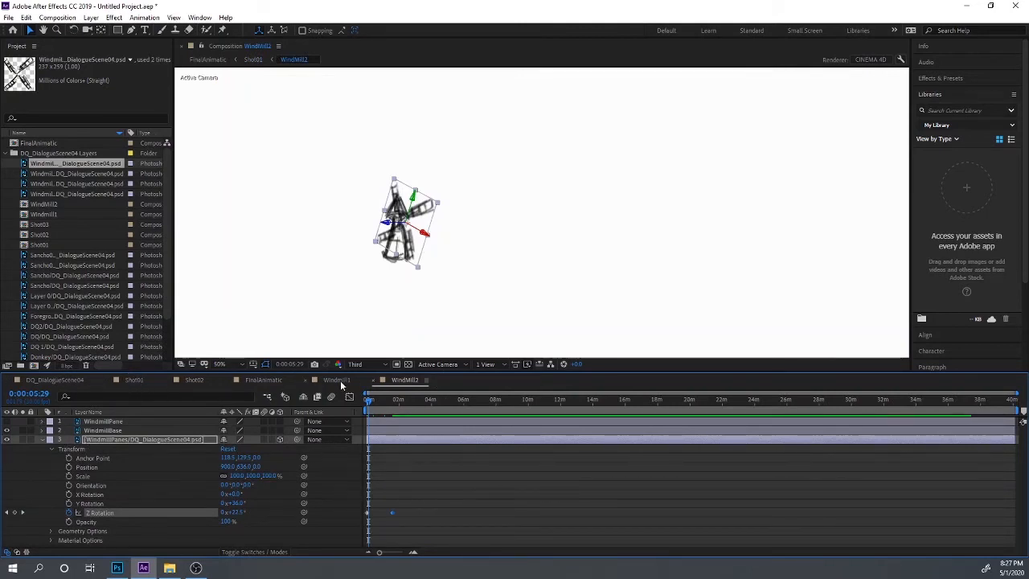
pyautogui.click(266, 379)
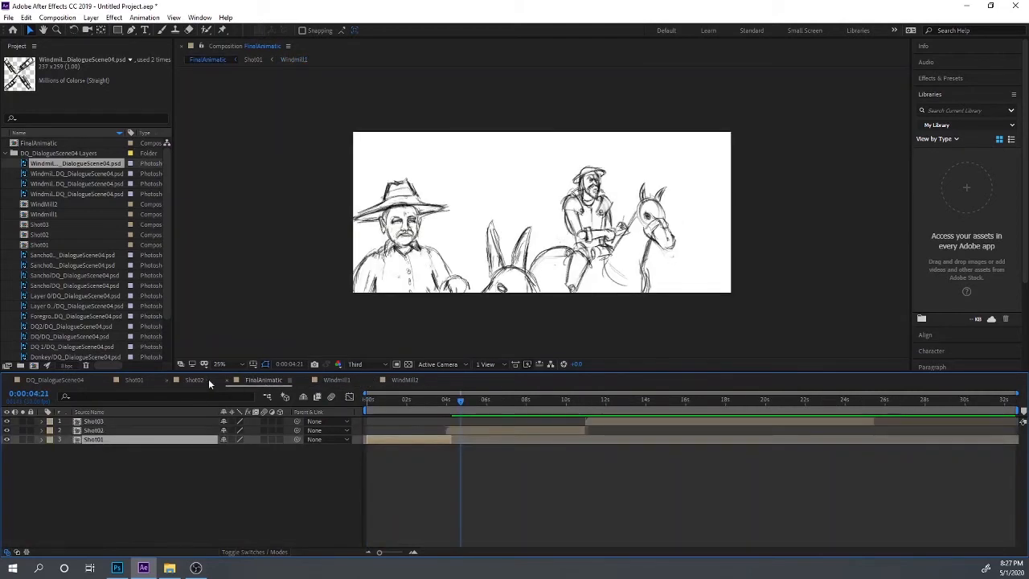
pyautogui.click(120, 379)
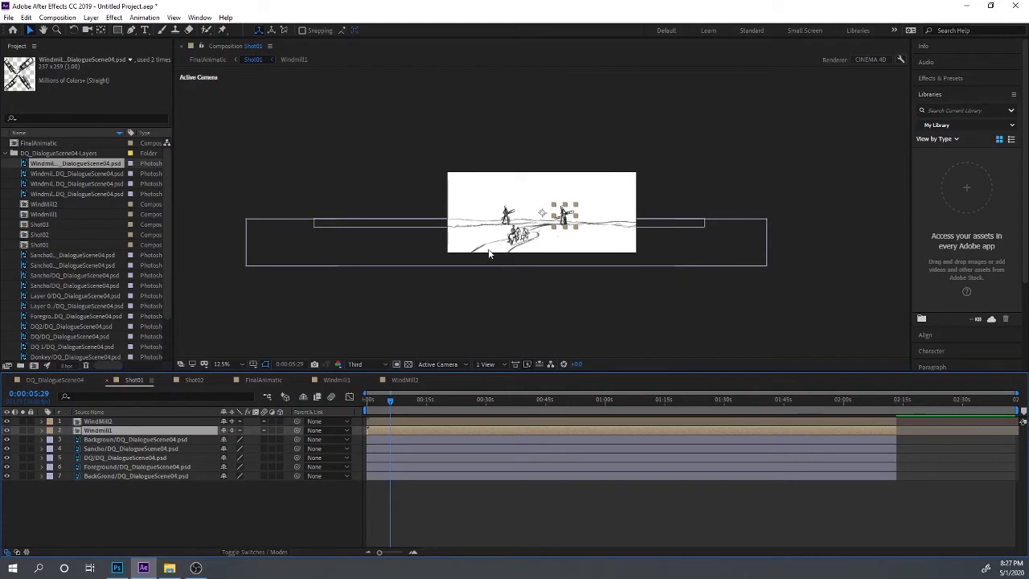
pyautogui.press('.')
pyautogui.press('.')
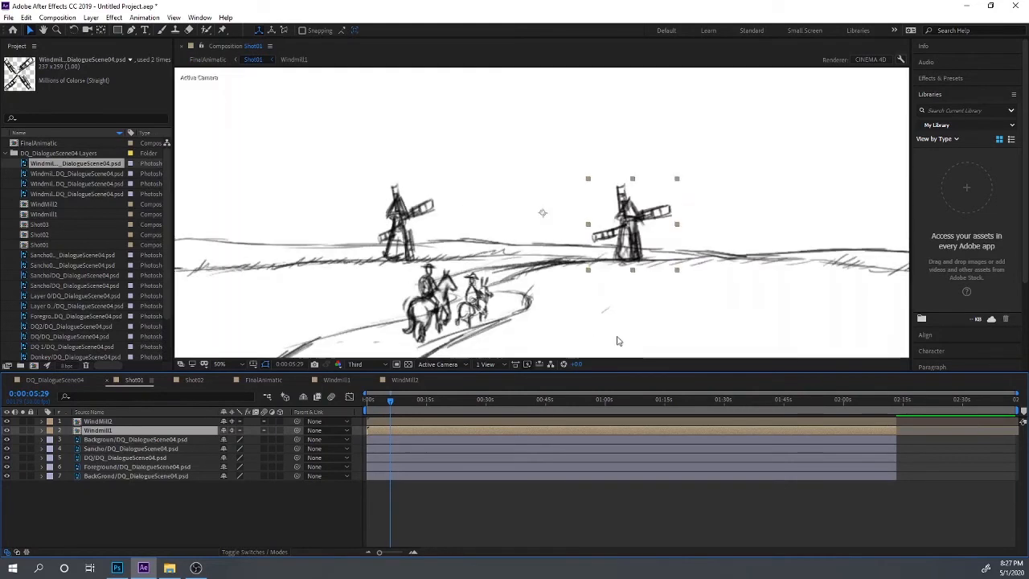
pyautogui.moveTo(390, 406); pyautogui.dragTo(414, 399)
# - Select the DQ rider layer in Shot01, enlarge the timeline's time scale and set the current time to 0:00:03:15
pyautogui.click(433, 309)
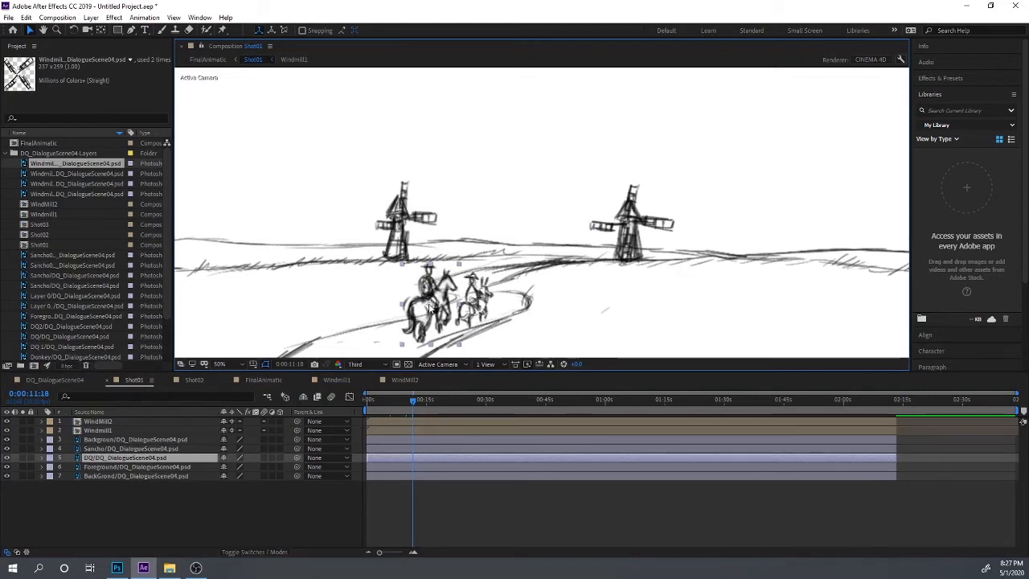
pyautogui.press(',')
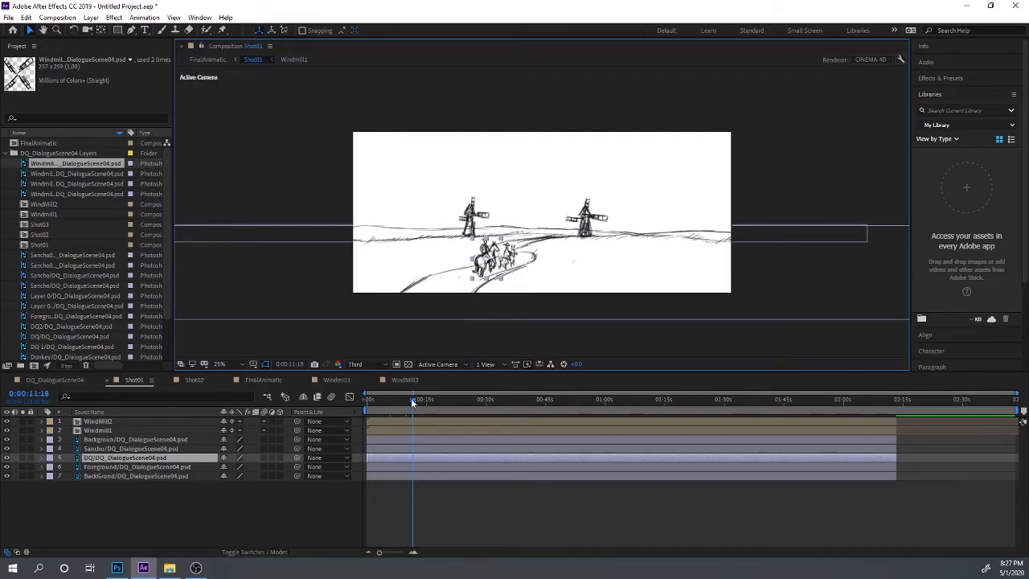
pyautogui.moveTo(412, 398); pyautogui.dragTo(372, 410)
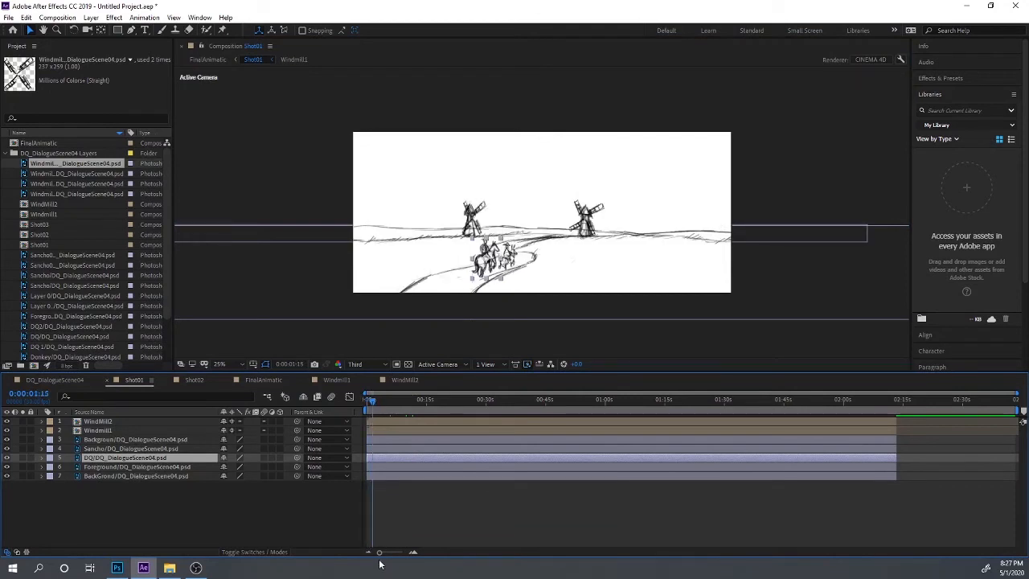
pyautogui.moveTo(378, 554); pyautogui.dragTo(396, 556)
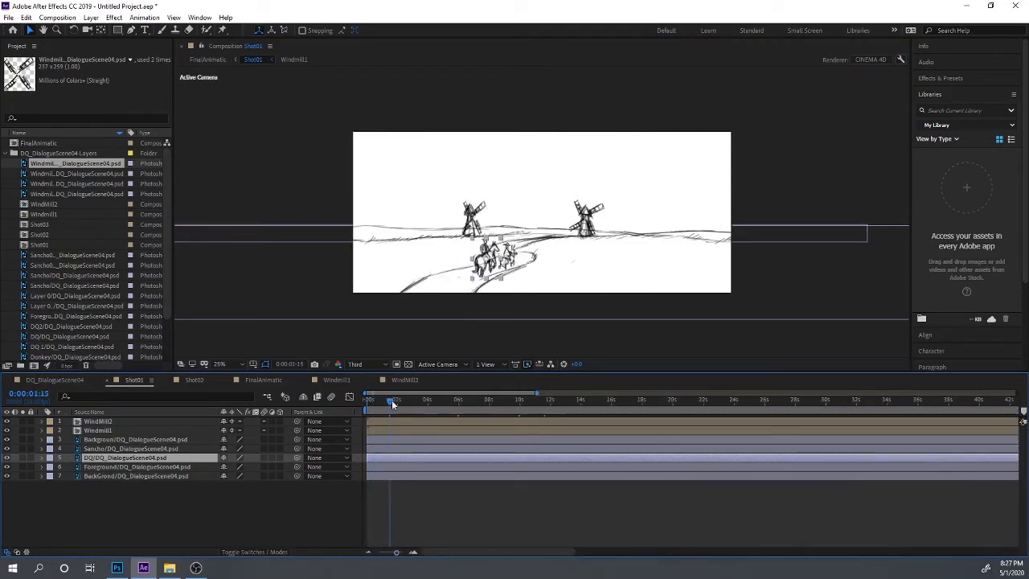
pyautogui.moveTo(395, 402)
pyautogui.mouseDown()
pyautogui.moveTo(422, 404)
pyautogui.moveTo(412, 404)
pyautogui.mouseUp()
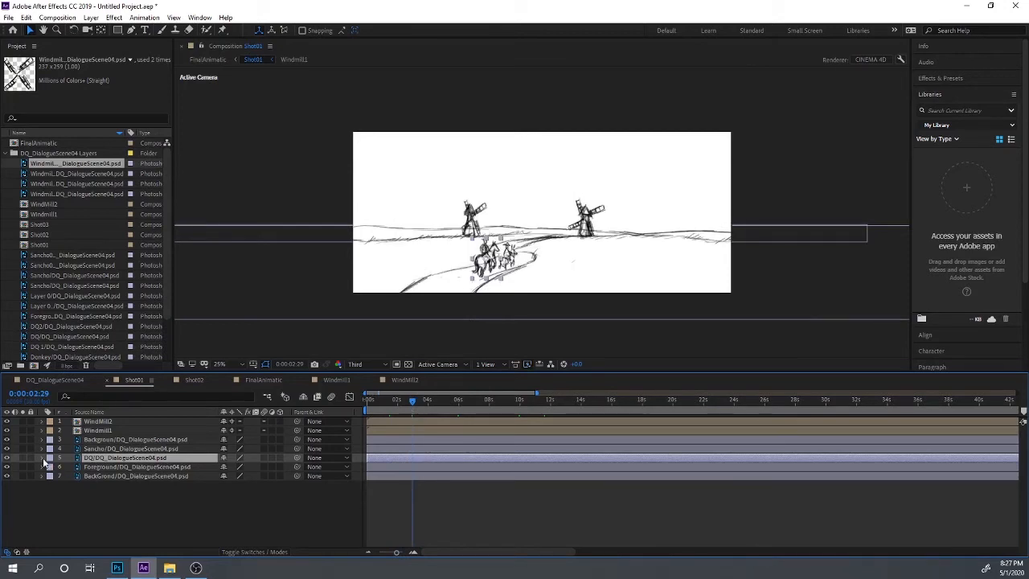
pyautogui.moveTo(417, 406); pyautogui.dragTo(419, 405)
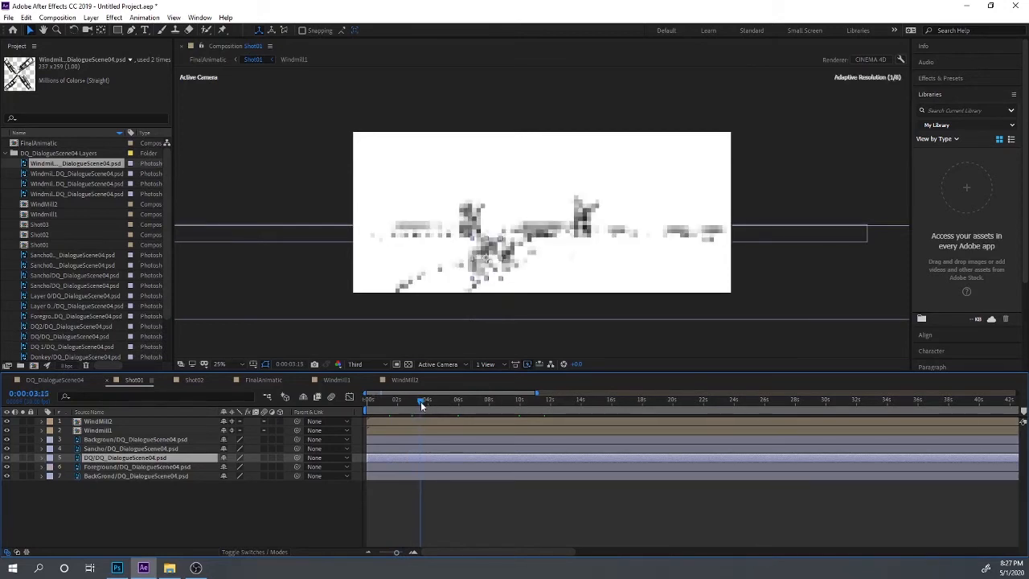
# - Expand the Transform properties of the Sancho and DQ layers and start Position and Scale keyframes for both at 0:00:03:15
pyautogui.click(41, 458)
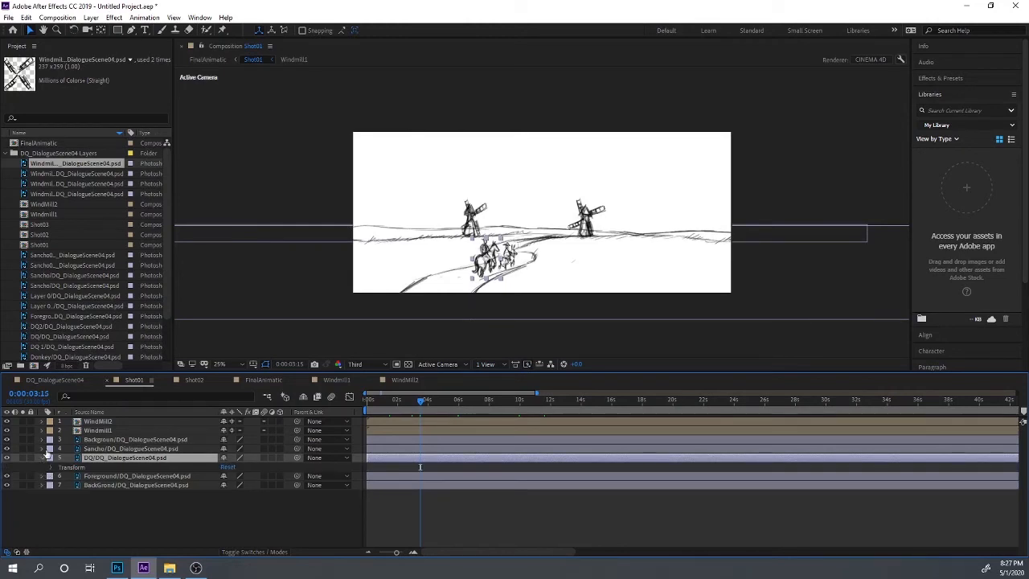
pyautogui.click(38, 446)
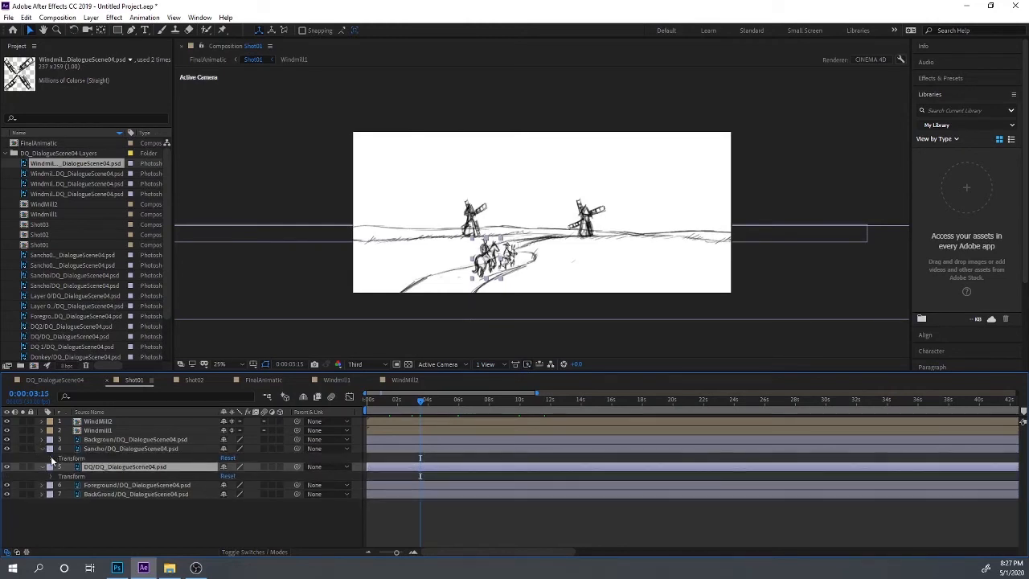
pyautogui.click(51, 458)
pyautogui.click(51, 520)
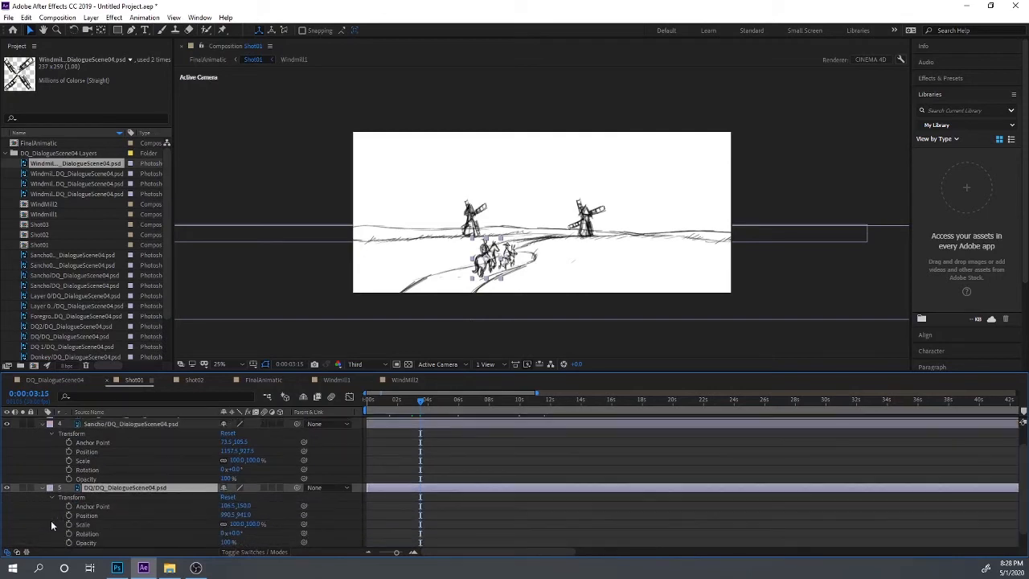
pyautogui.click(68, 515)
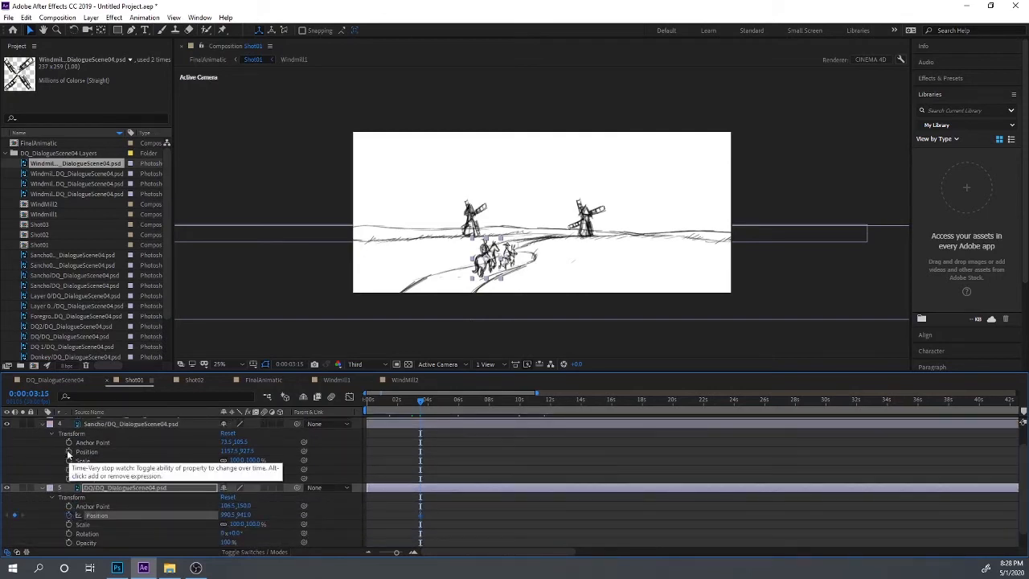
pyautogui.click(69, 453)
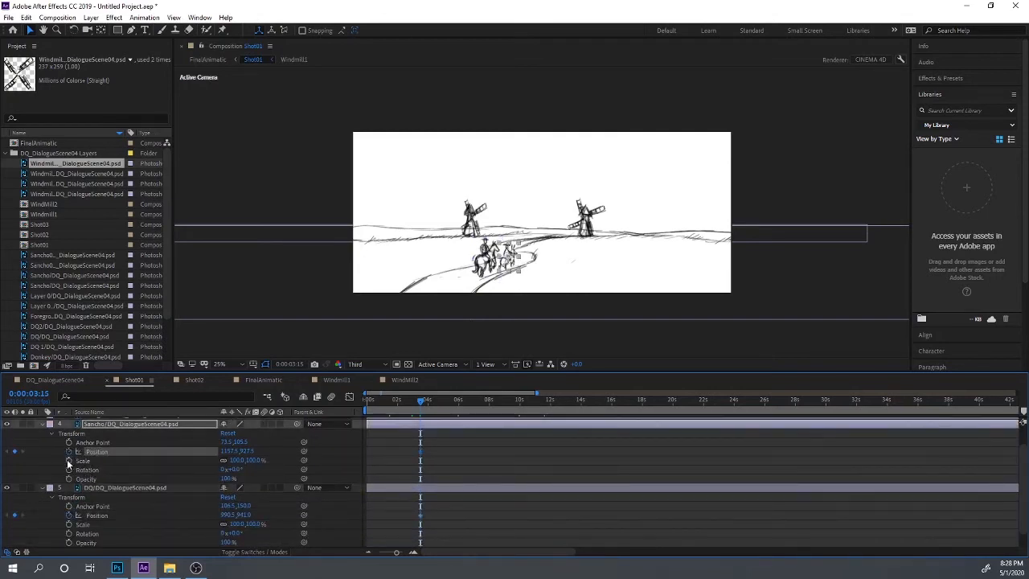
pyautogui.click(68, 460)
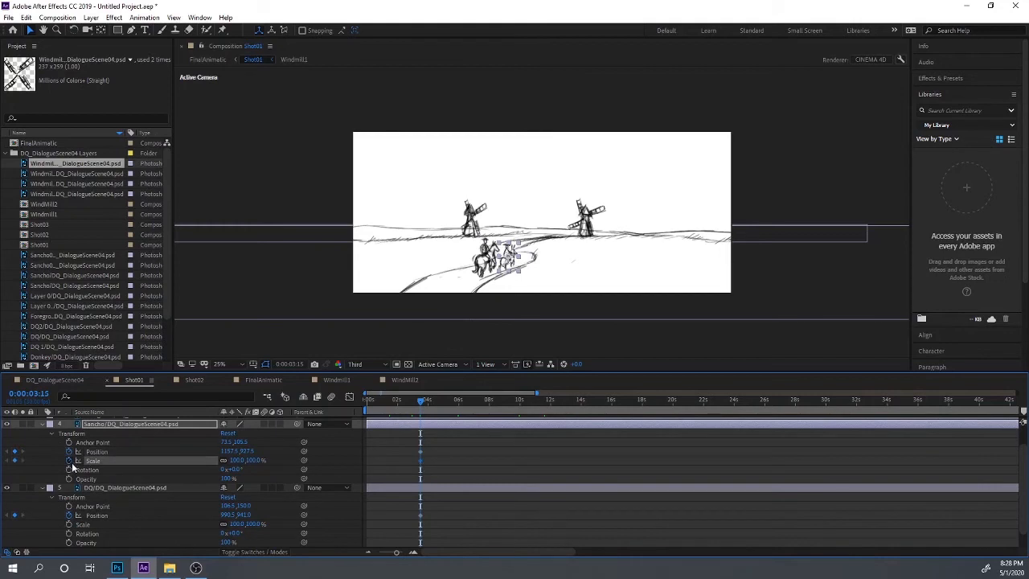
pyautogui.click(69, 524)
# - Select the Position and Scale properties of both riders and, at 0:00:00:21, move them together down the road to the frame's lower-left area
pyautogui.click(97, 516)
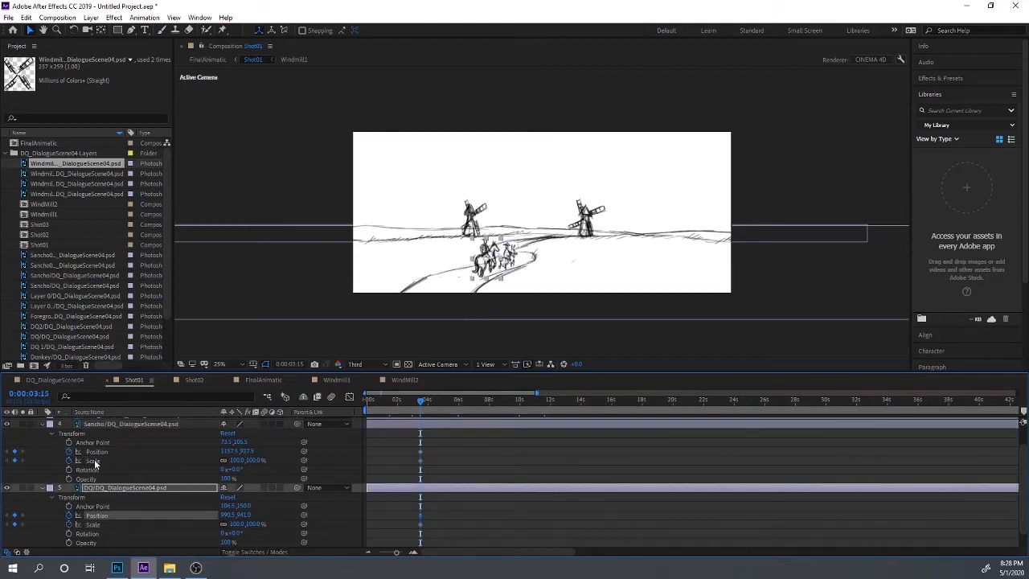
pyautogui.keyDown('shift'); pyautogui.click(90, 526); pyautogui.keyUp('shift')
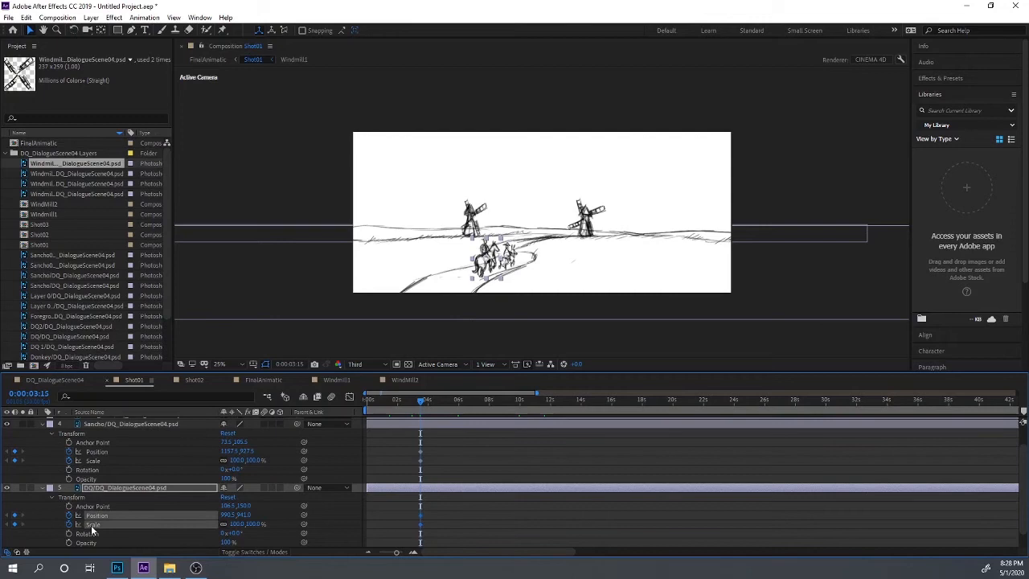
pyautogui.keyDown('shift'); pyautogui.click(96, 457); pyautogui.keyUp('shift')
pyautogui.keyDown('shift'); pyautogui.click(142, 452); pyautogui.keyUp('shift')
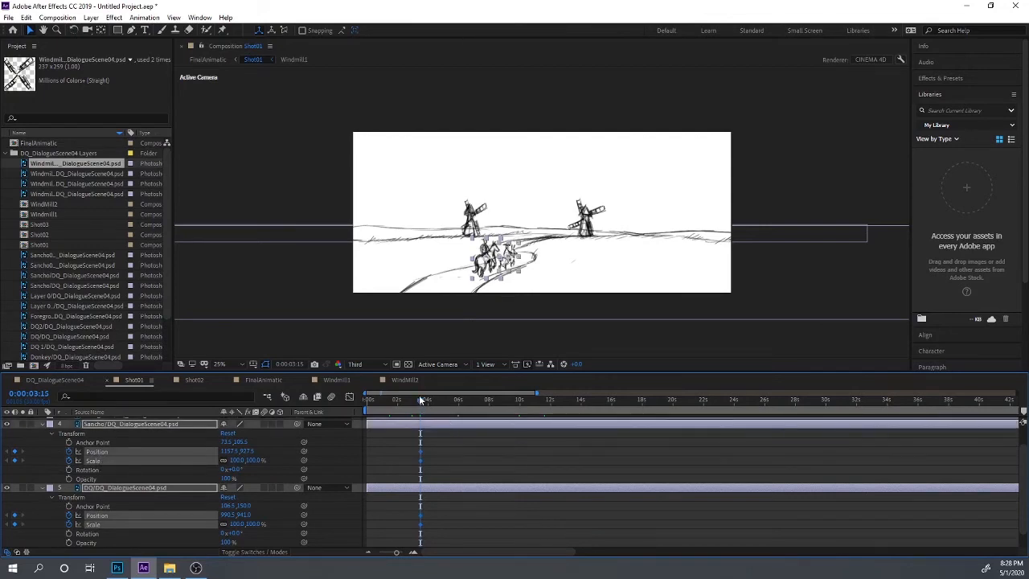
pyautogui.moveTo(420, 400); pyautogui.dragTo(377, 410)
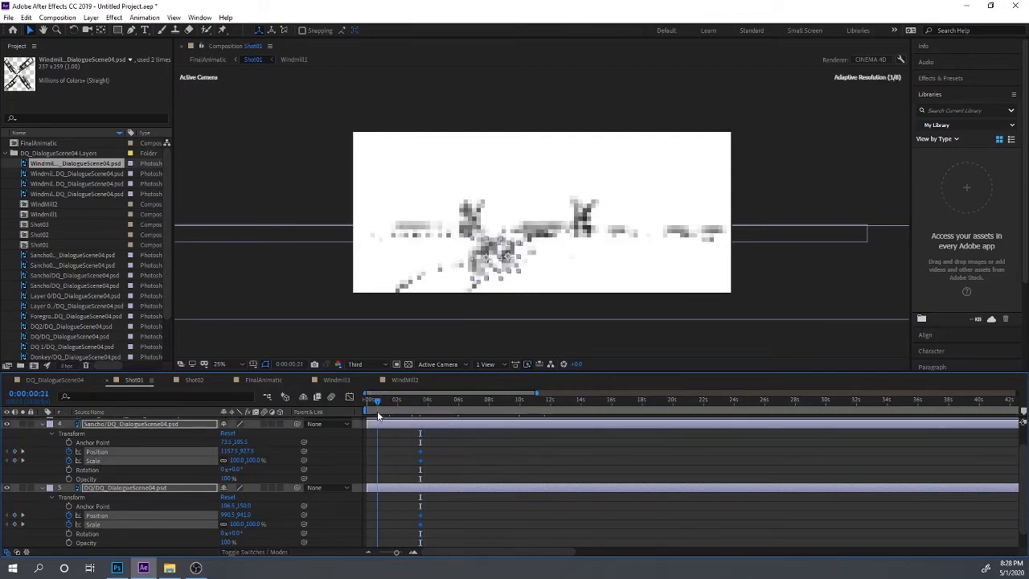
pyautogui.moveTo(486, 261); pyautogui.dragTo(426, 287)
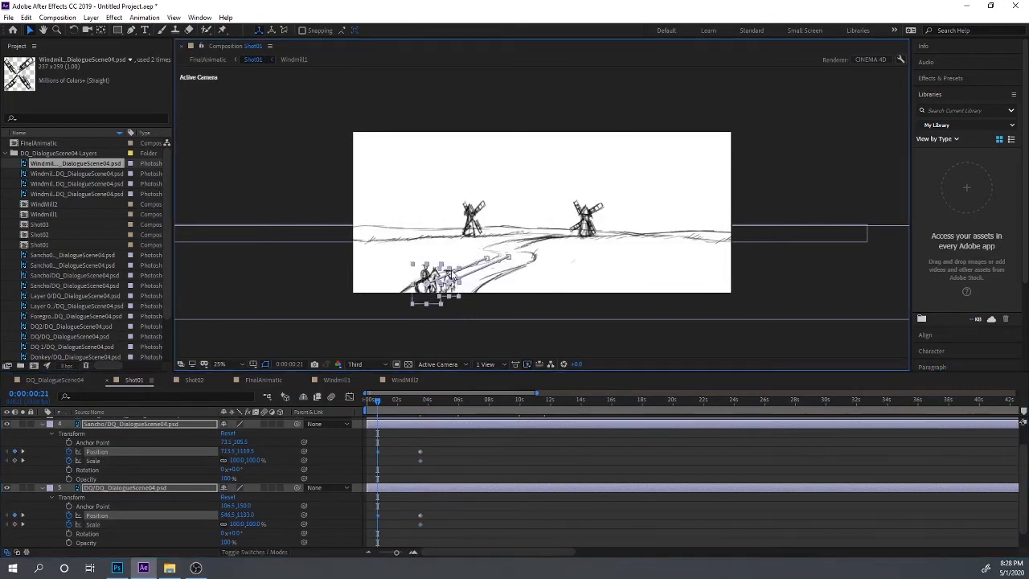
# - Enlarge the Sancho and DQ layers to about 134% at 0:00:00:21 and shift them slightly lower at the frame's bottom edge
pyautogui.scroll(2, 451, 275)
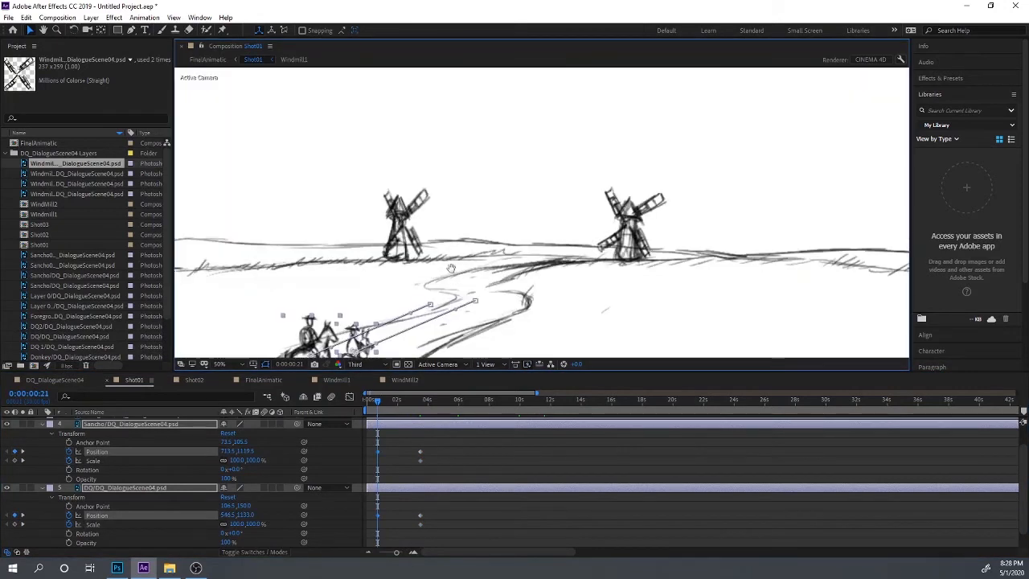
pyautogui.press('v')
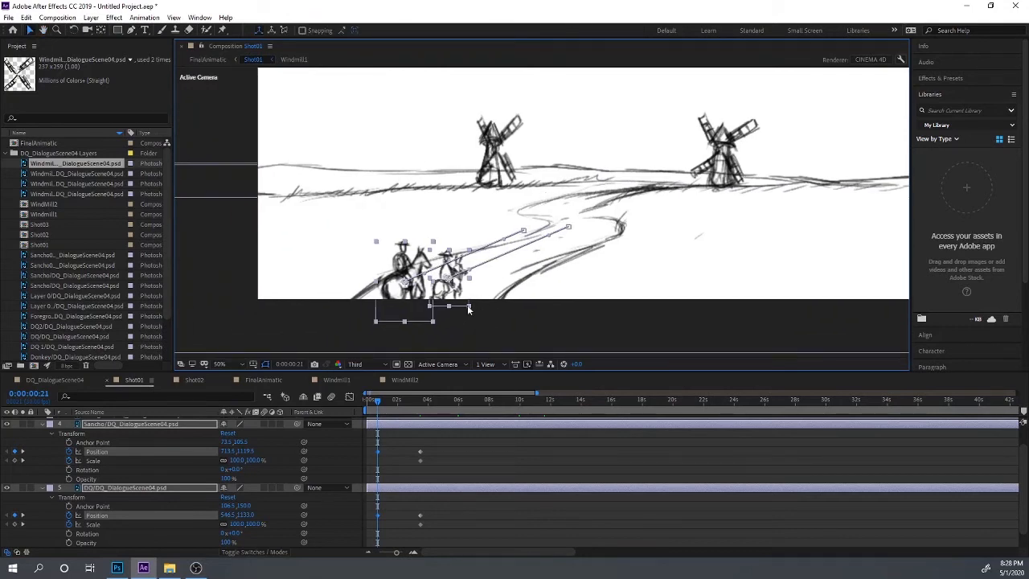
pyautogui.moveTo(468, 306); pyautogui.dragTo(446, 305)
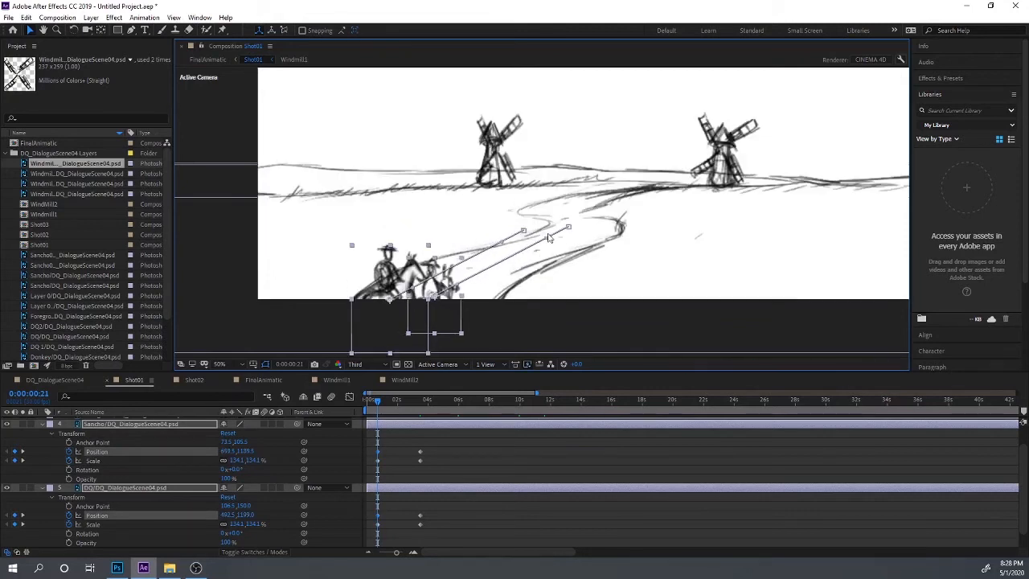
# - Bend the Sancho and DQ motion paths to follow the curve of the road, checking the riders at 0:00:01:19
pyautogui.moveTo(546, 240); pyautogui.dragTo(463, 246)
pyautogui.moveTo(524, 231); pyautogui.dragTo(529, 231)
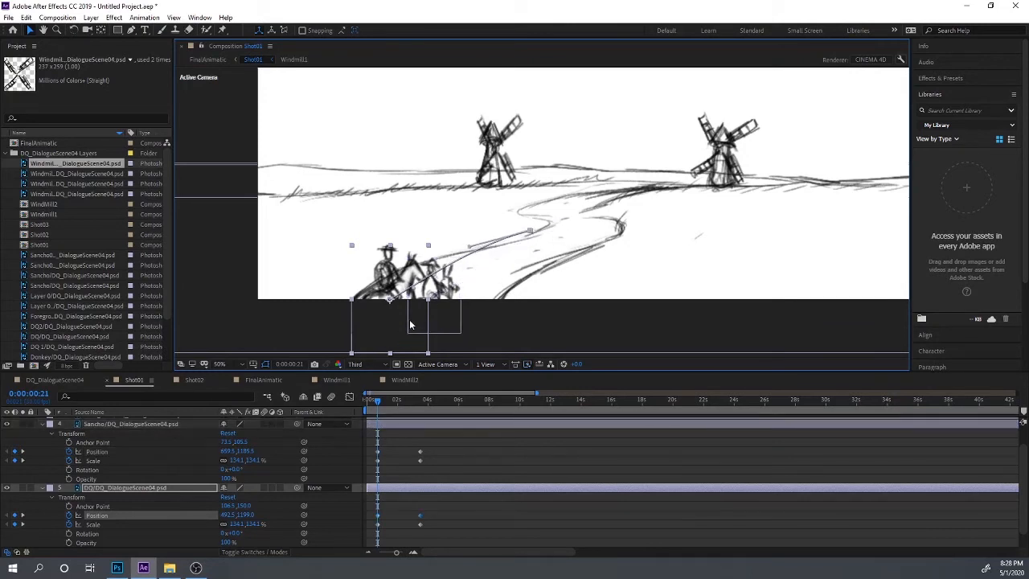
pyautogui.moveTo(377, 402); pyautogui.dragTo(394, 406)
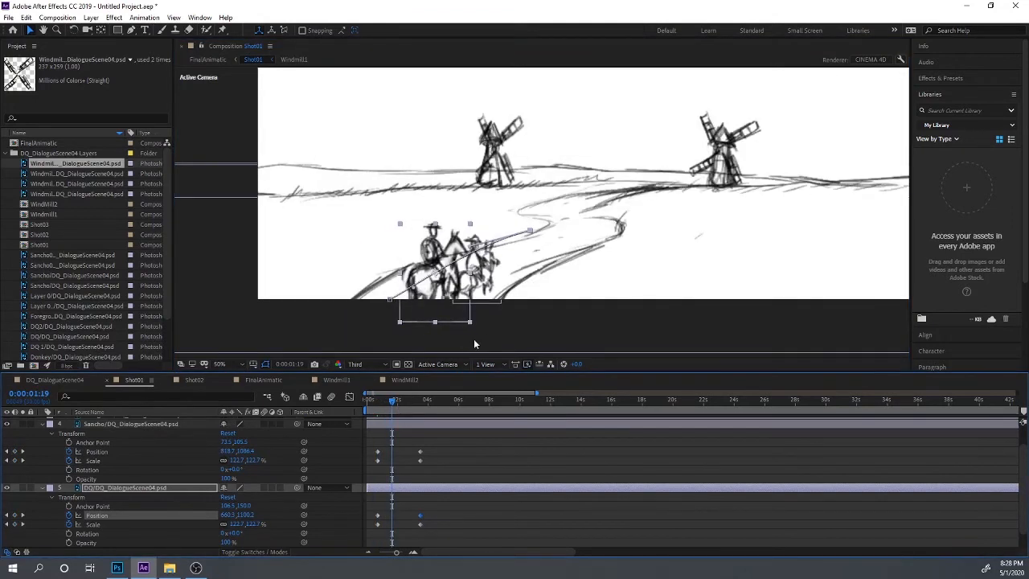
# - Move the ending Position and Scale keyframes of both riders earlier, to just before the 2-second mark, and preview the faster ride
pyautogui.click(419, 524)
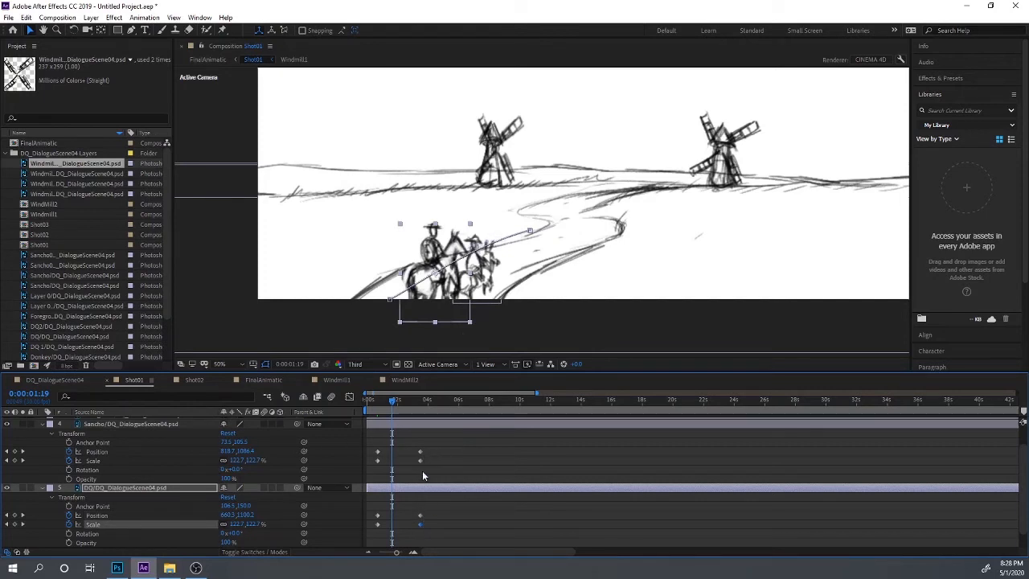
pyautogui.moveTo(456, 443); pyautogui.dragTo(416, 443)
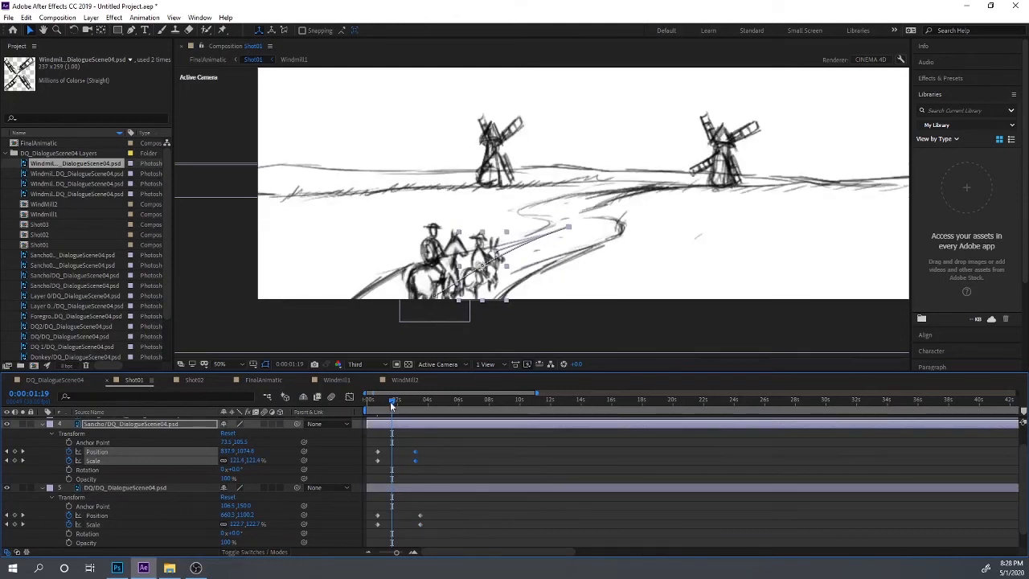
pyautogui.moveTo(391, 398); pyautogui.dragTo(370, 398)
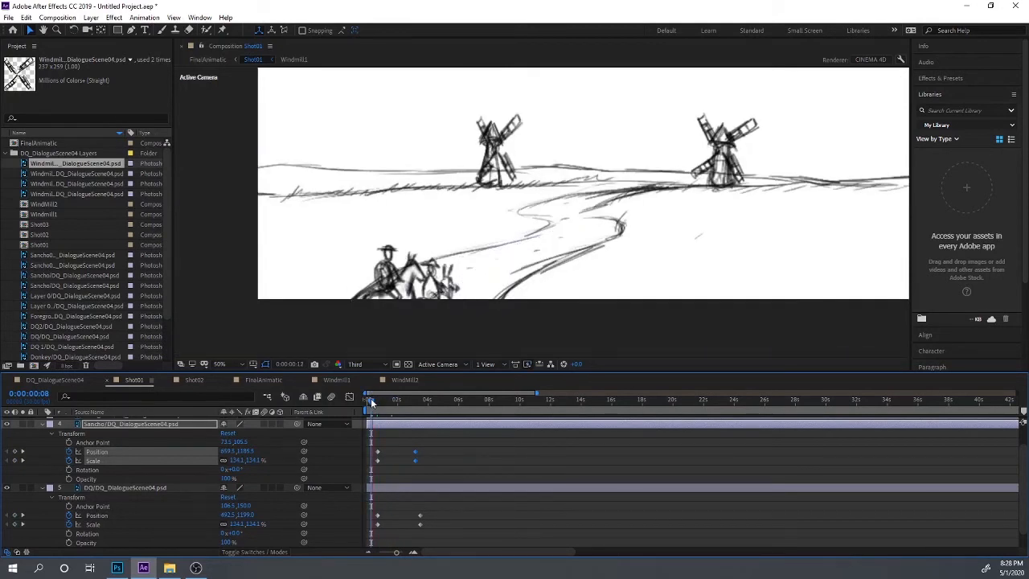
pyautogui.press('space')
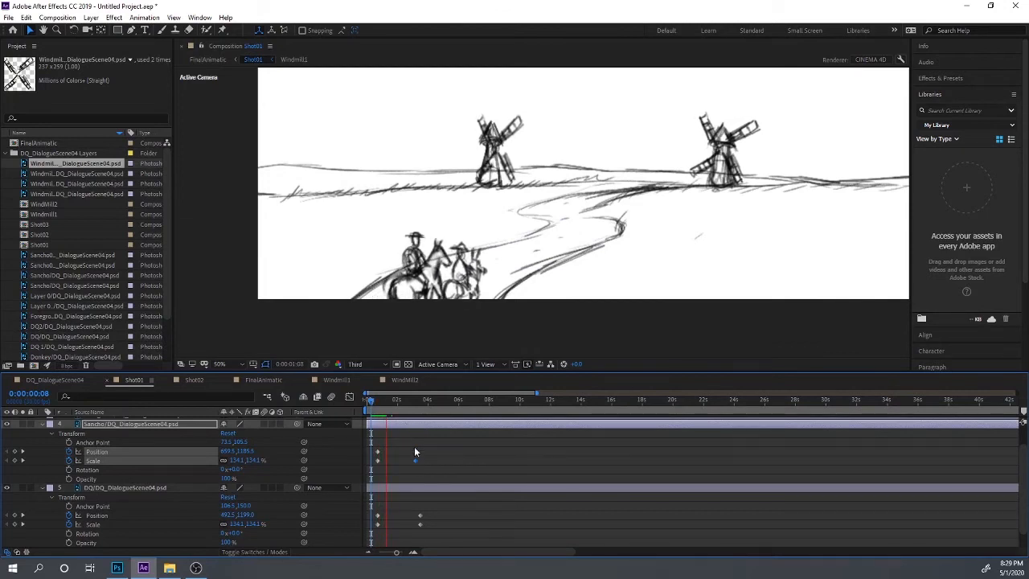
pyautogui.press('space')
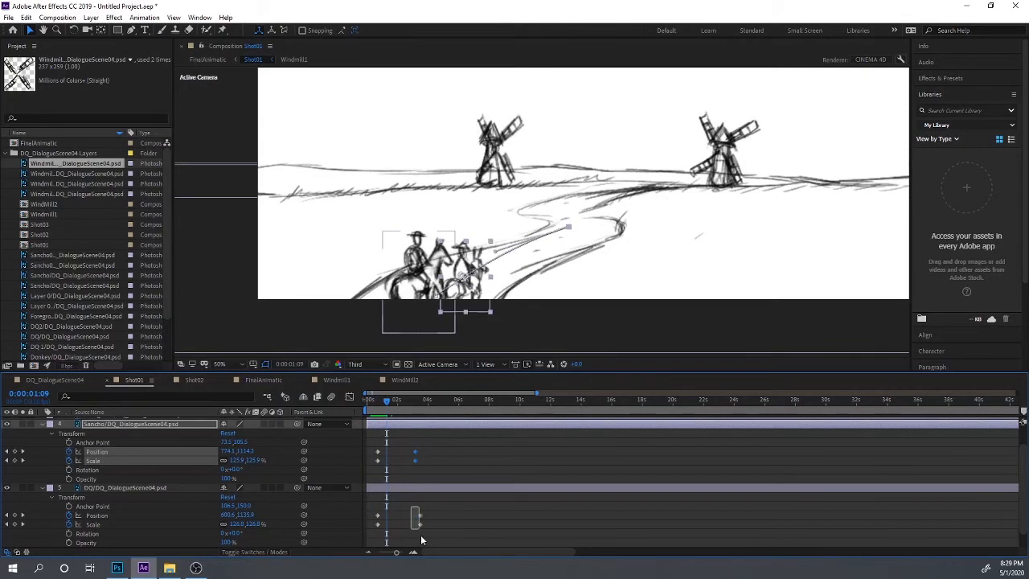
pyautogui.moveTo(422, 540); pyautogui.dragTo(392, 517)
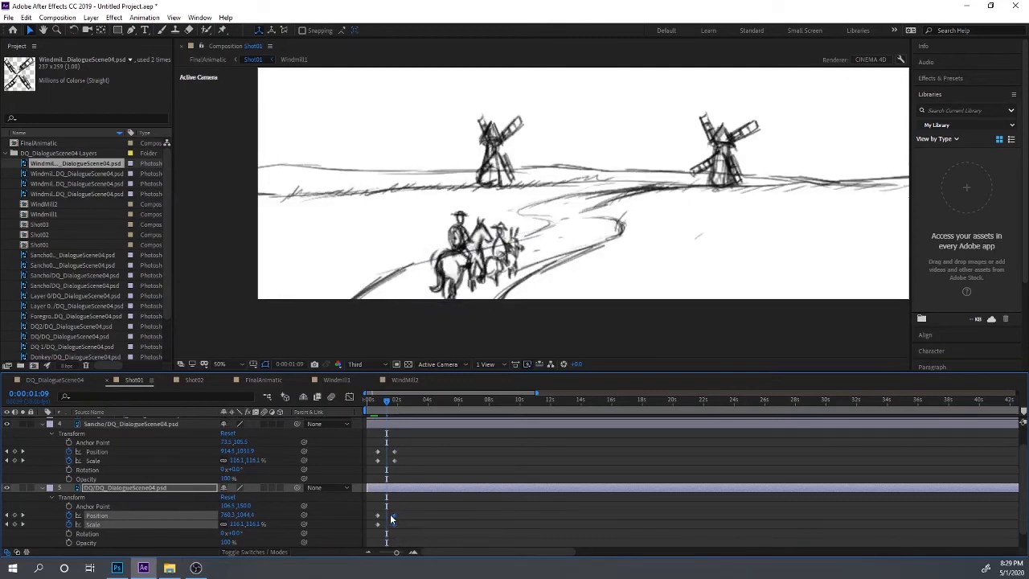
pyautogui.press('space')
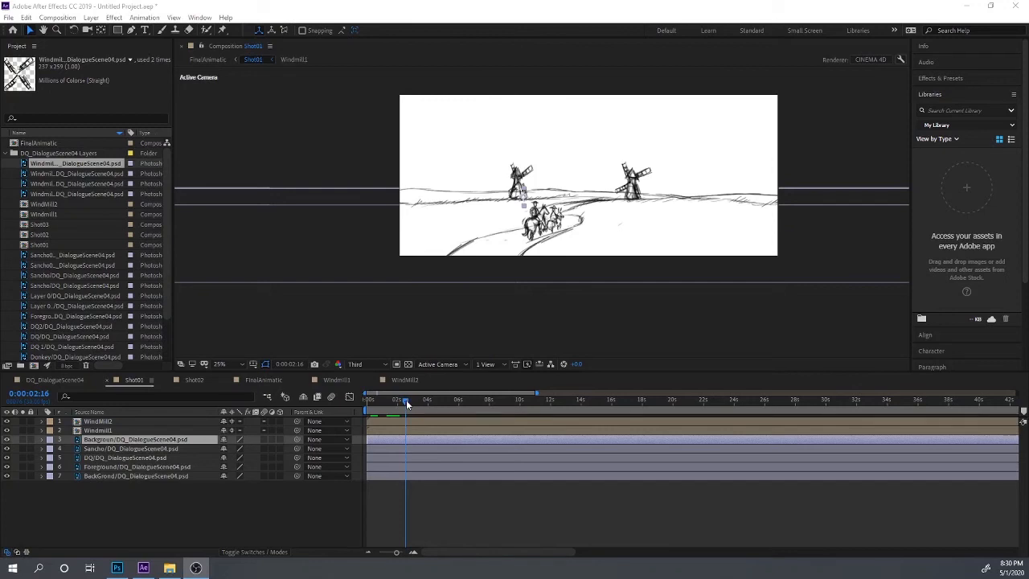
# - In the FinalAnimatic composition, shrink the Shot01 layer to 84% at 0:00:01:05 and start a Scale keyframe there
pyautogui.click(139, 516)
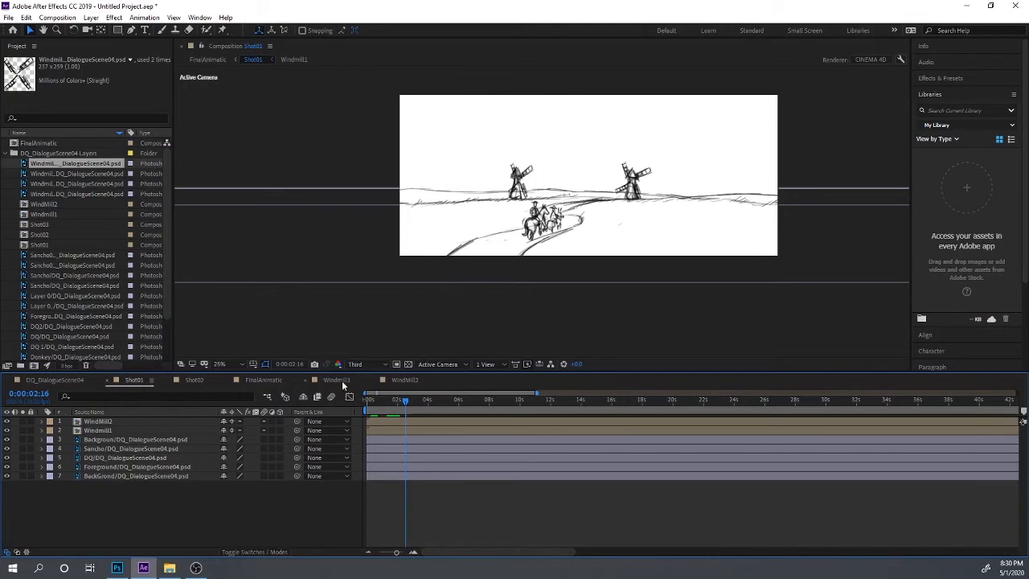
pyautogui.click(272, 380)
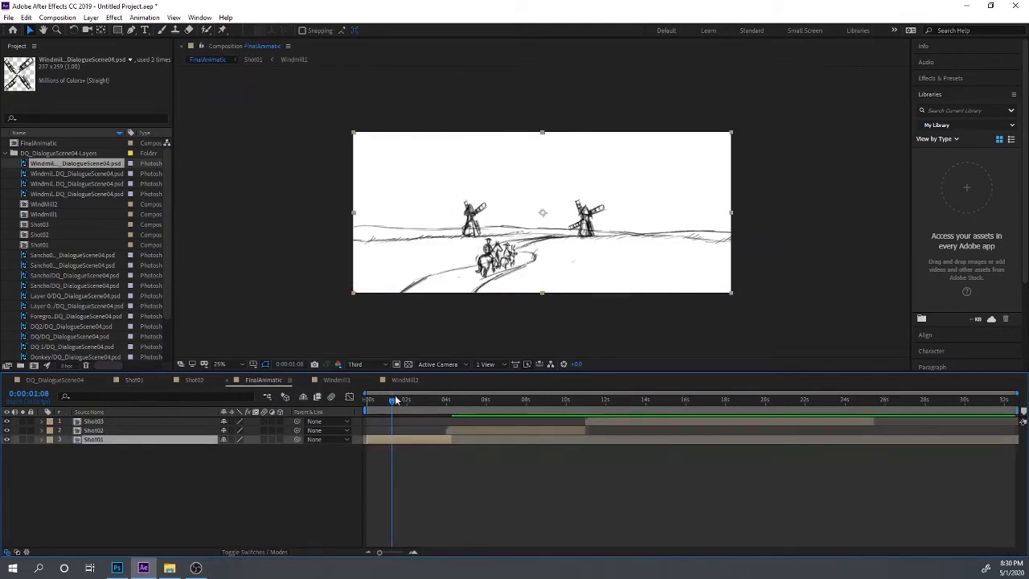
pyautogui.moveTo(395, 399)
pyautogui.mouseDown()
pyautogui.moveTo(366, 399)
pyautogui.moveTo(387, 404)
pyautogui.mouseUp()
pyautogui.moveTo(356, 136); pyautogui.dragTo(375, 149)
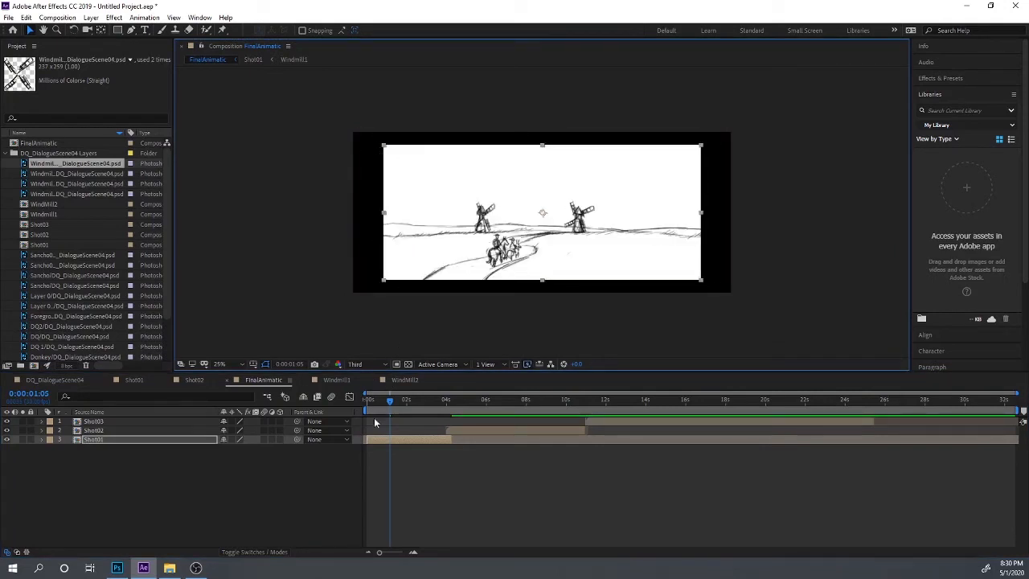
pyautogui.click(42, 440)
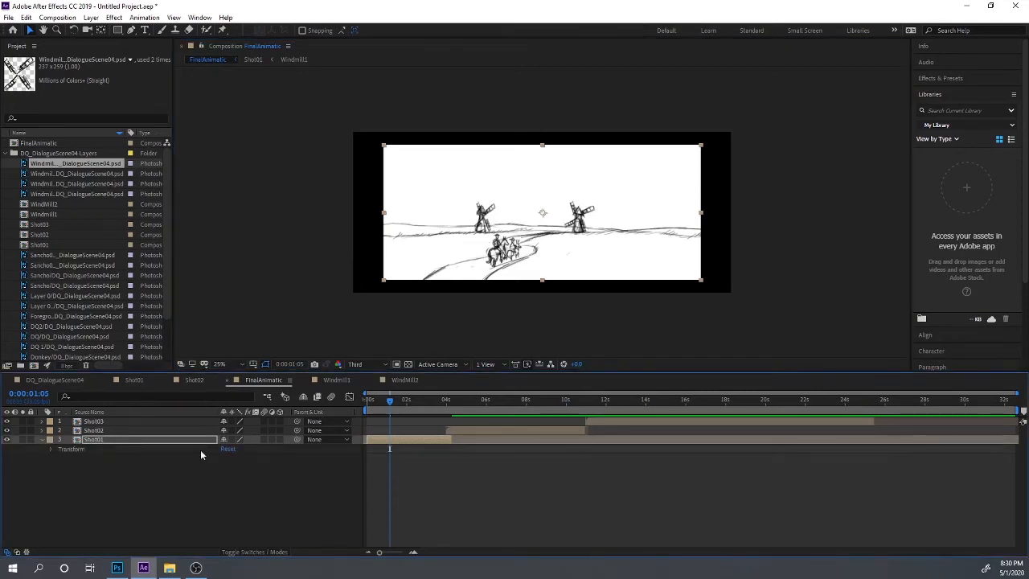
pyautogui.click(46, 447)
pyautogui.click(51, 448)
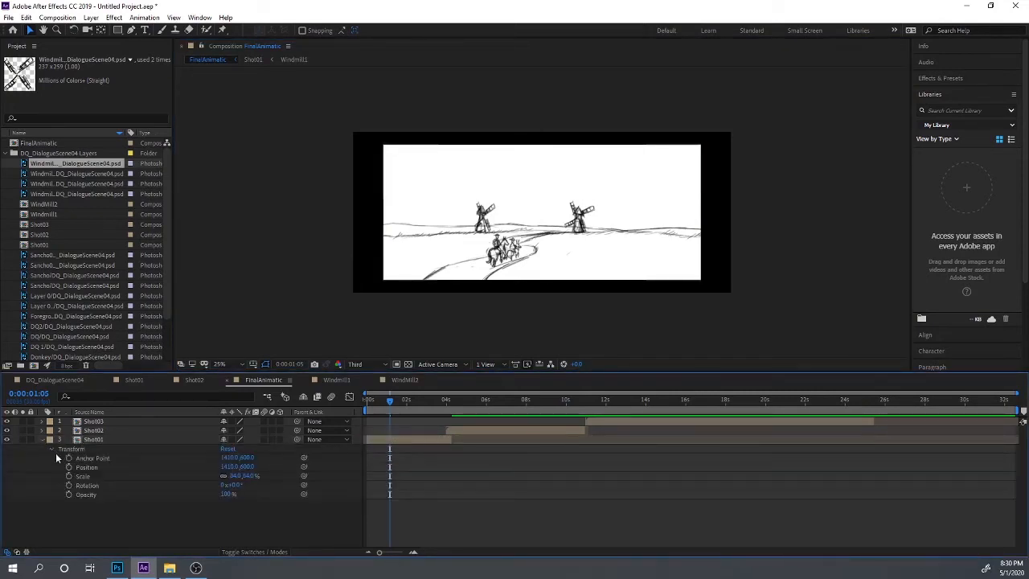
pyautogui.click(69, 476)
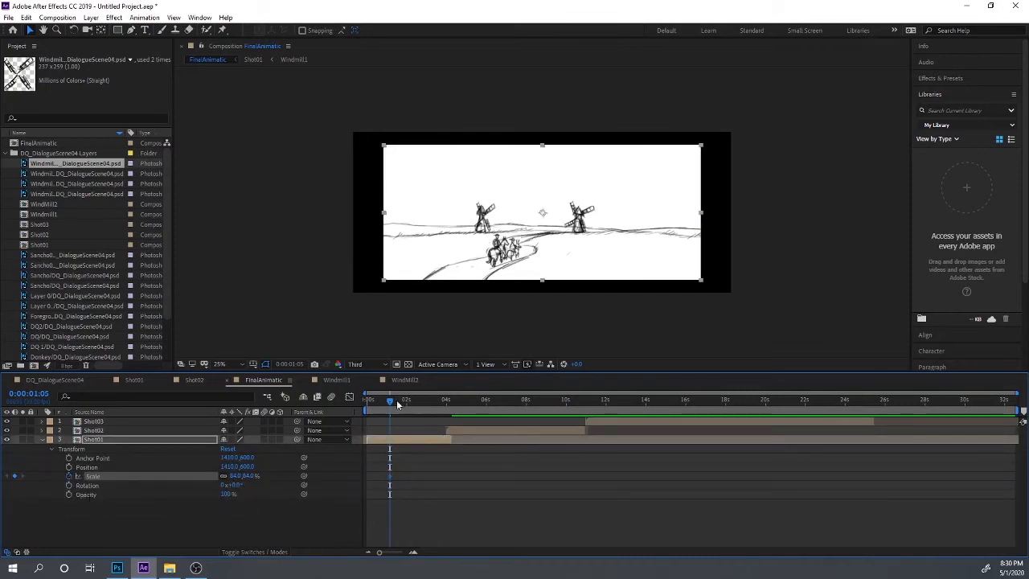
# - Set the Shot01 layer's scale to 100% at 0:00:00:00 and review the zoom-out up to 0:00:01:05
pyautogui.moveTo(392, 404); pyautogui.dragTo(345, 411)
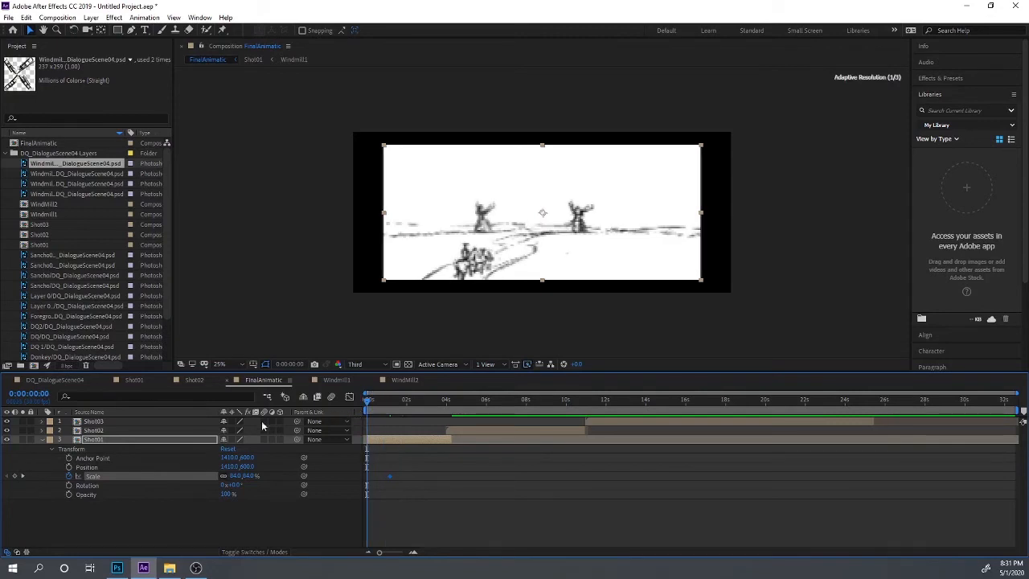
pyautogui.click(233, 476)
pyautogui.write('100')
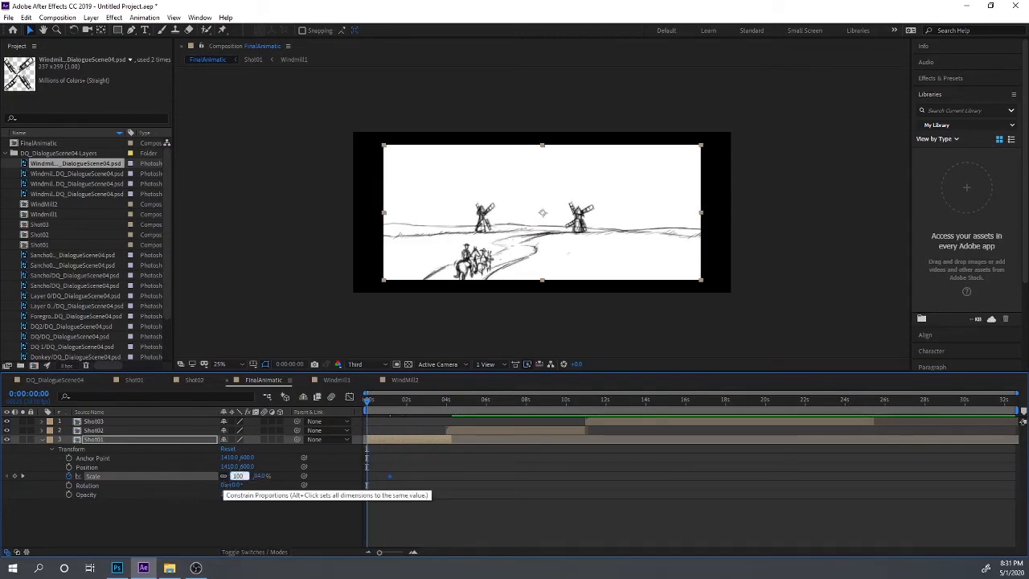
pyautogui.press('Return')
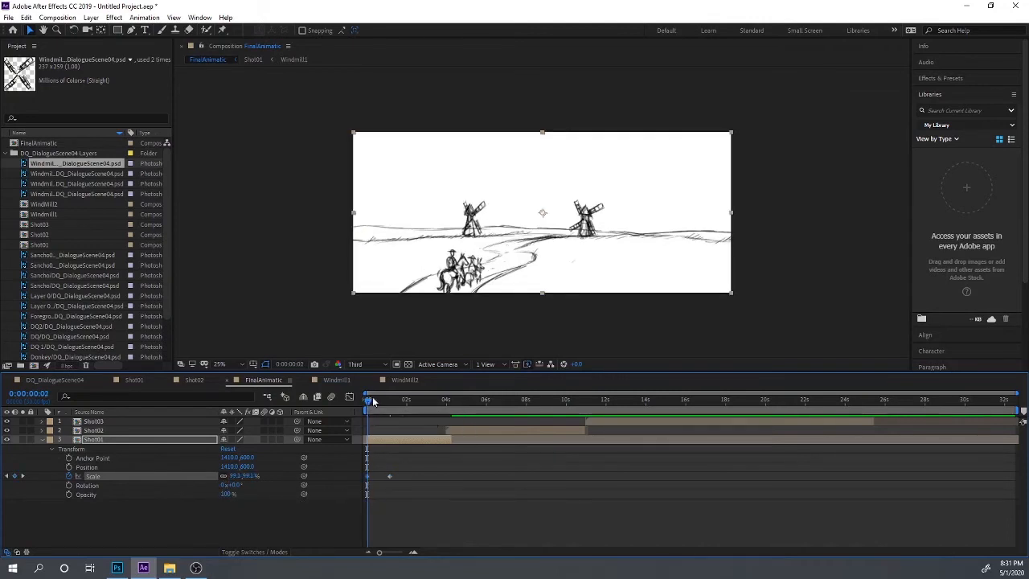
pyautogui.moveTo(372, 396); pyautogui.dragTo(393, 452)
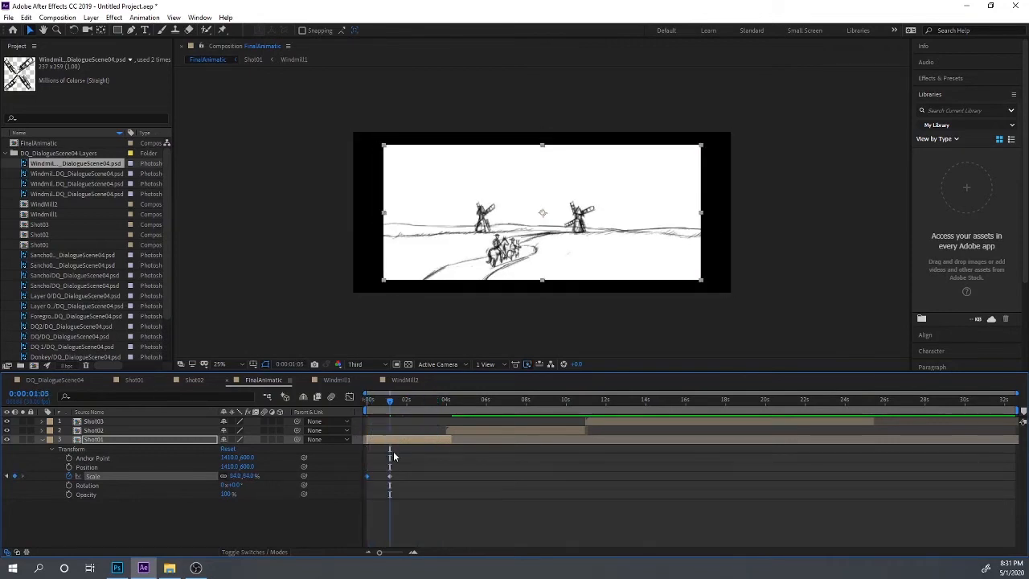
pyautogui.click(388, 438)
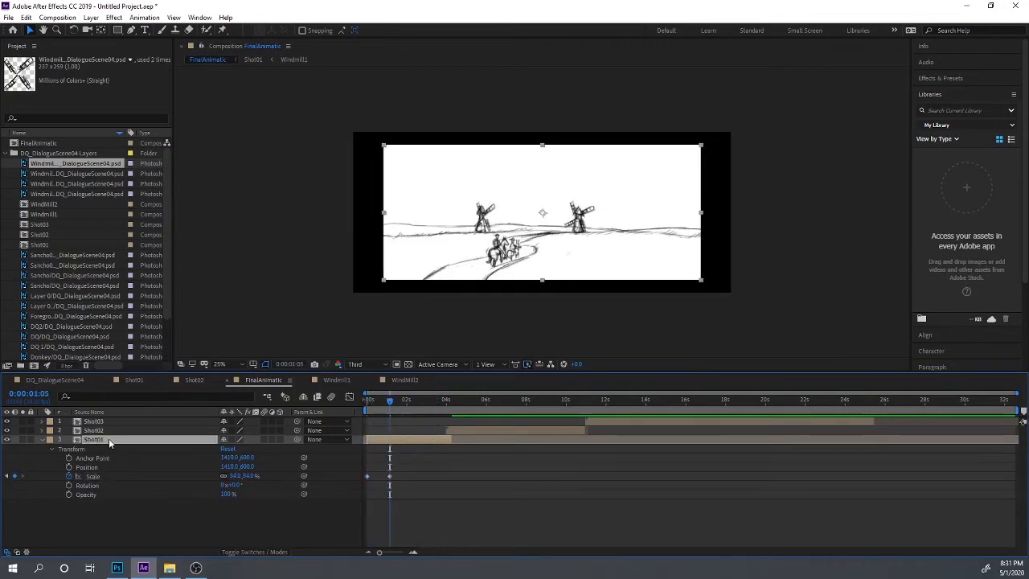
# - Open the Shot01 composition and enlarge its frame to 4089 px wide and 1908 px high
pyautogui.doubleClick(108, 438)
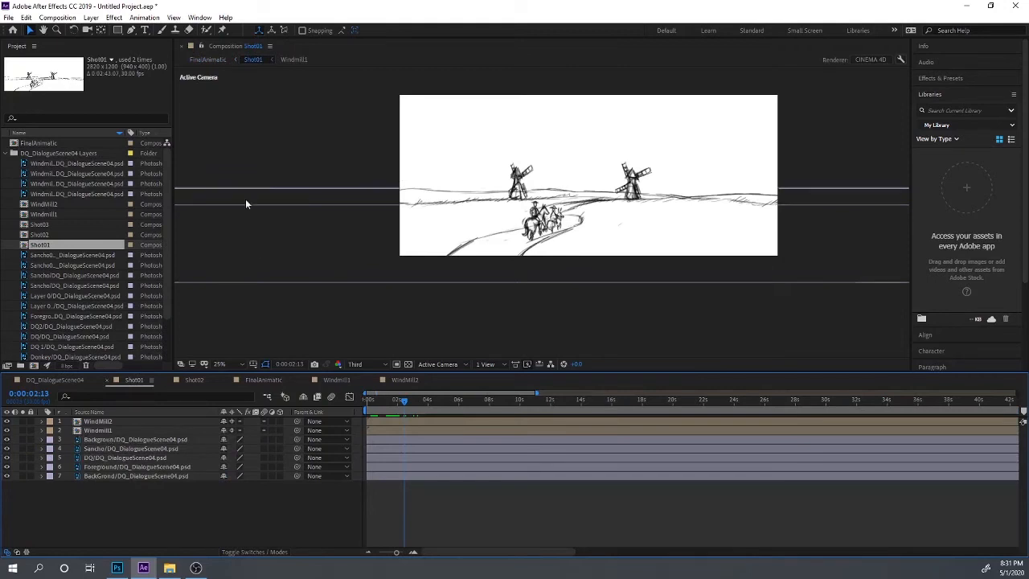
pyautogui.click(56, 18)
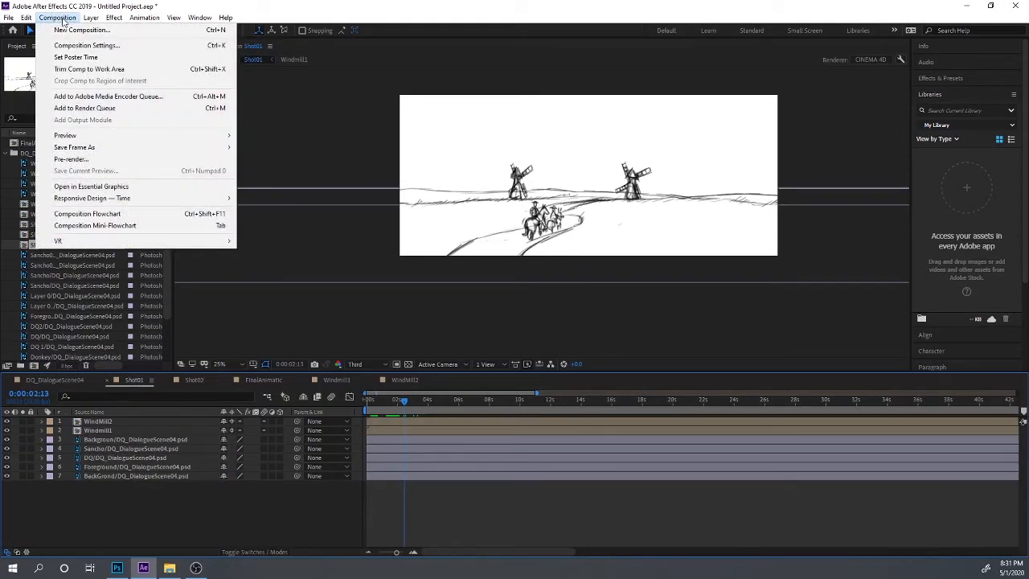
pyautogui.click(87, 46)
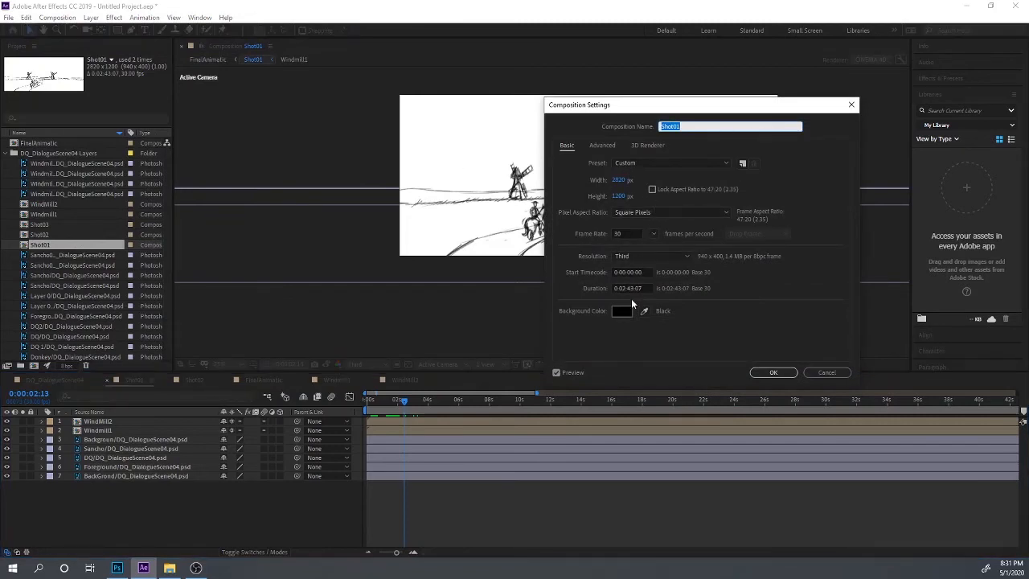
pyautogui.click(621, 179)
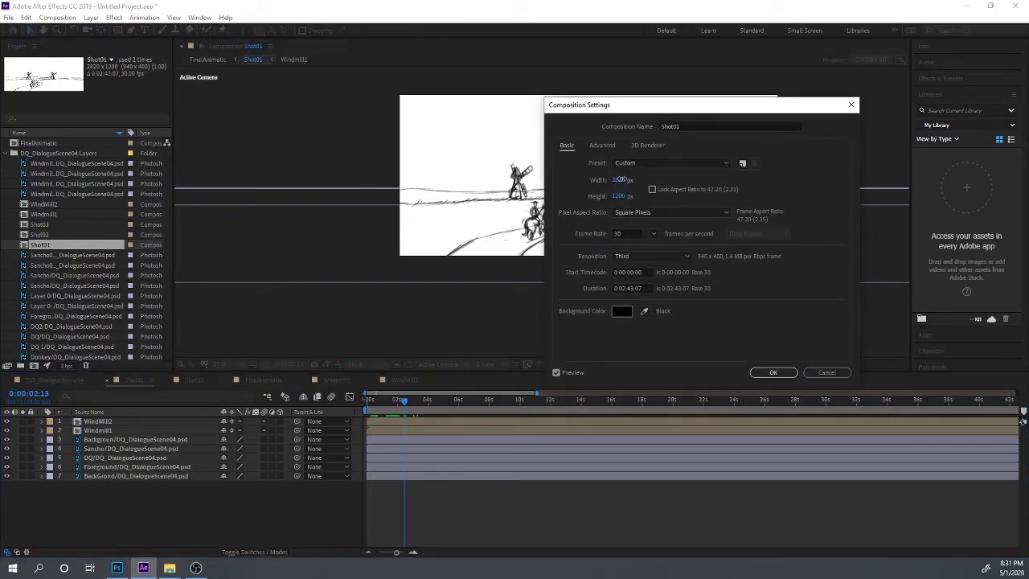
pyautogui.moveTo(621, 180); pyautogui.dragTo(777, 185)
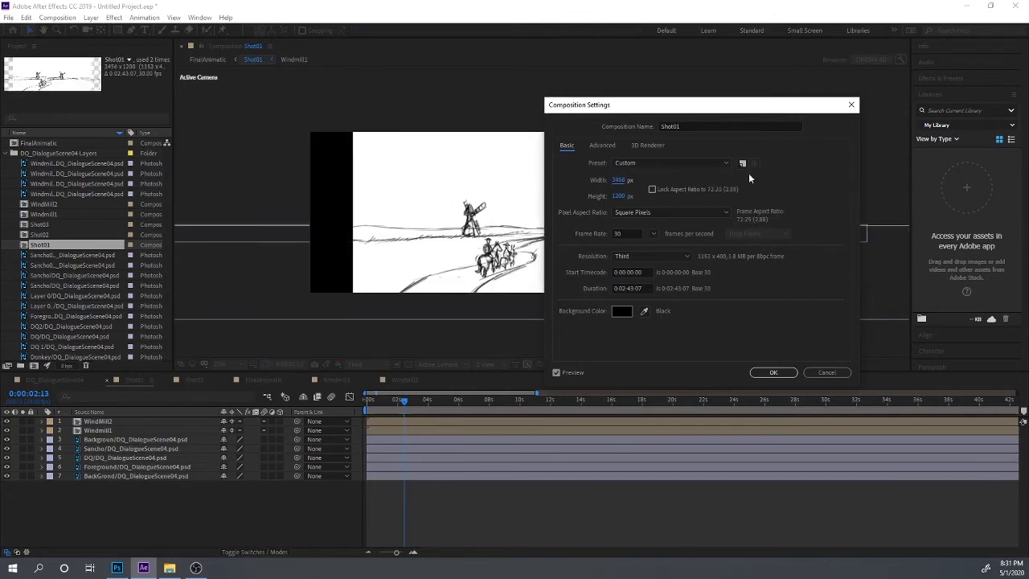
pyautogui.moveTo(616, 181); pyautogui.dragTo(689, 178)
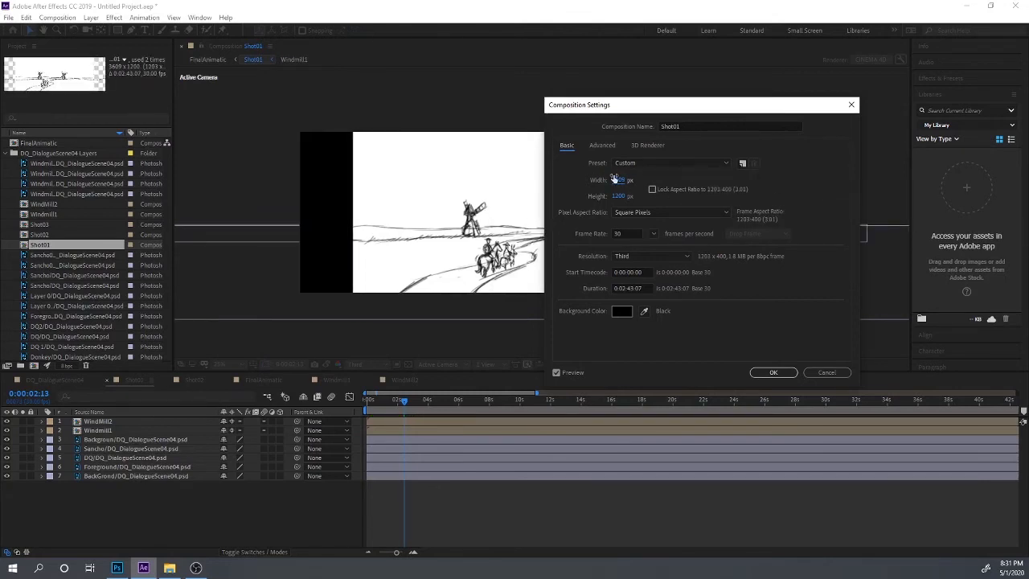
pyautogui.moveTo(614, 177); pyautogui.dragTo(764, 184)
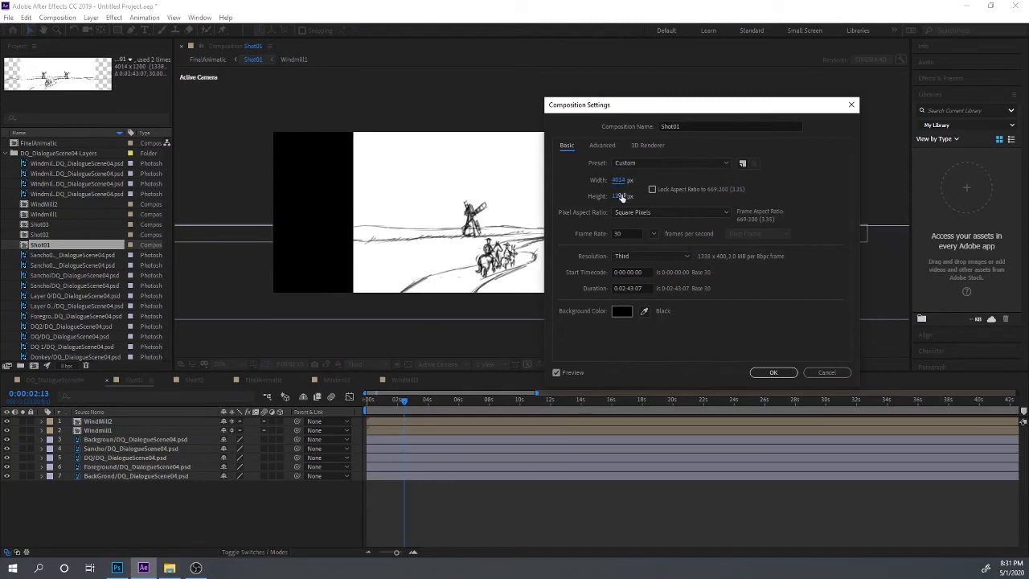
pyautogui.moveTo(621, 197); pyautogui.dragTo(674, 197)
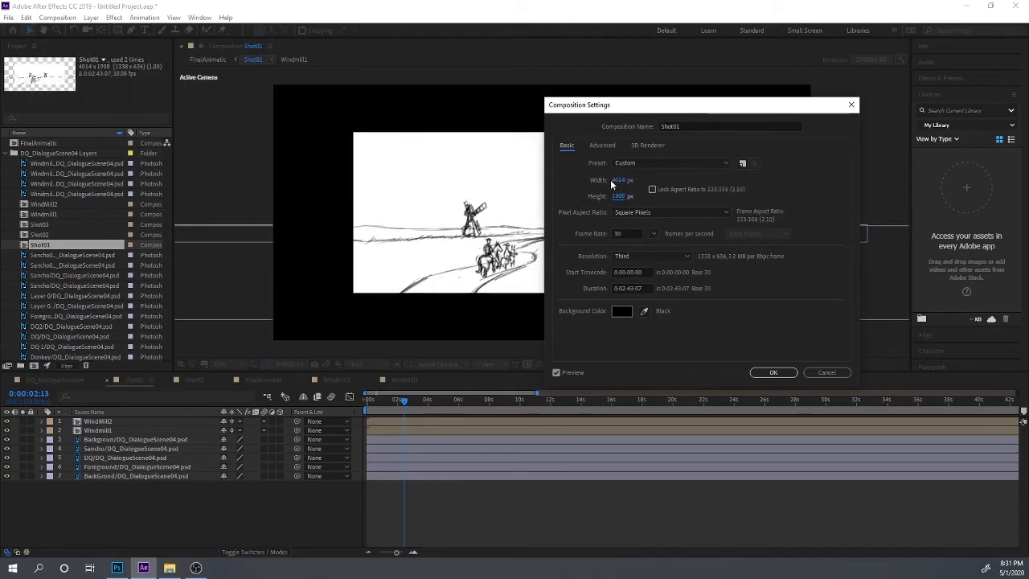
pyautogui.moveTo(610, 179); pyautogui.dragTo(639, 180)
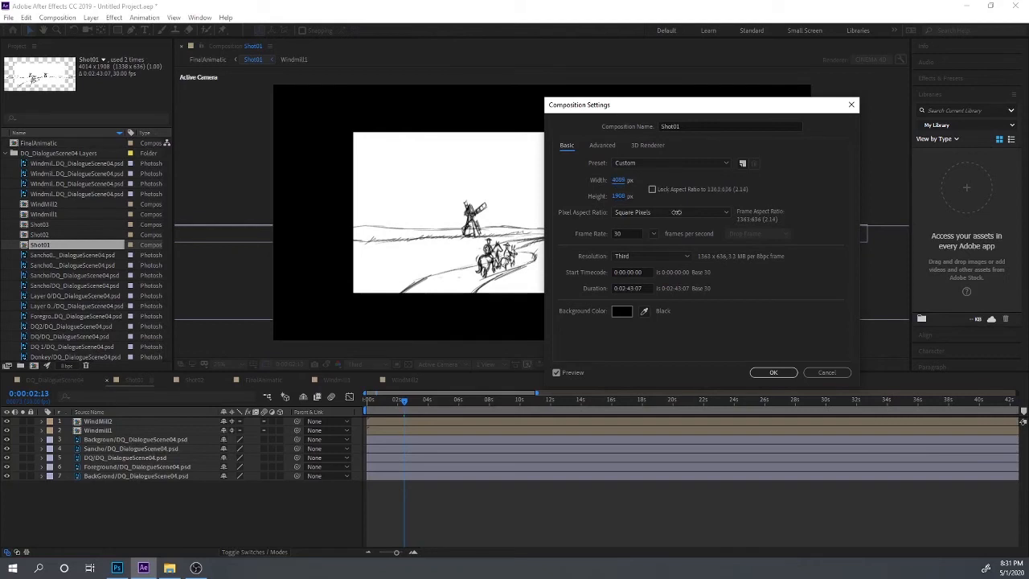
pyautogui.click(771, 373)
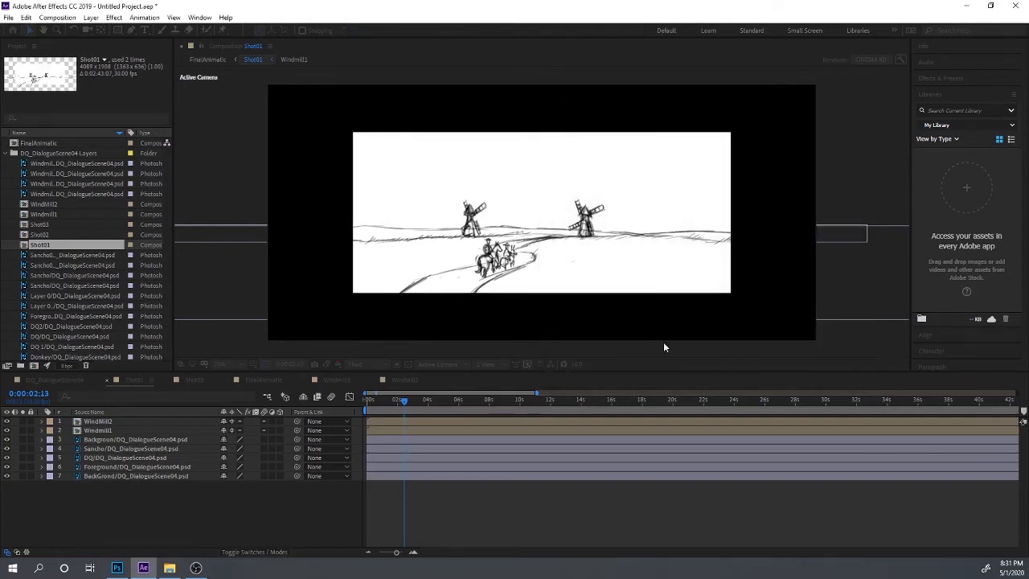
# - Scale up the bottommost BackGround layer in Shot01 so its white area covers the whole enlarged frame
pyautogui.click(390, 157)
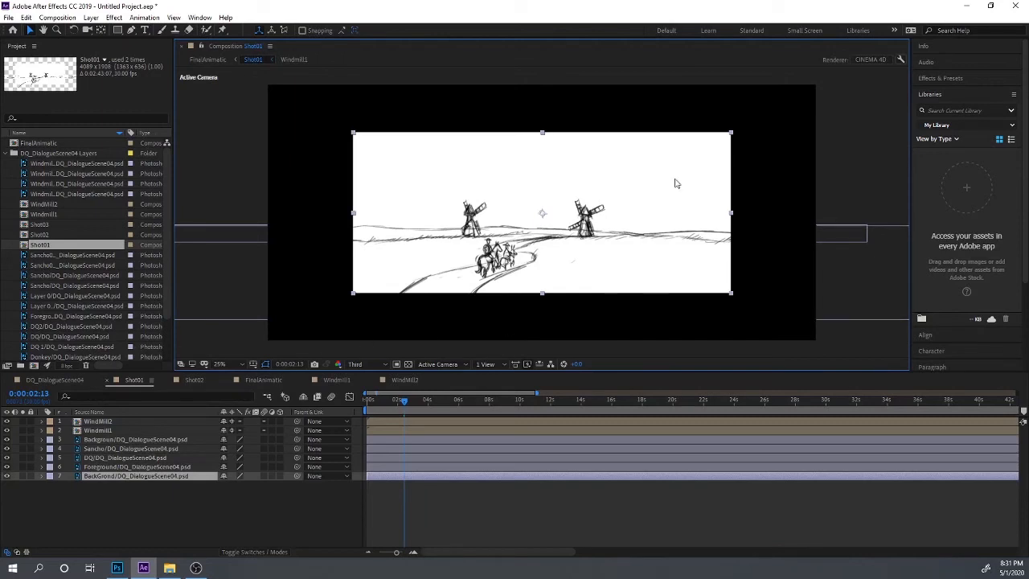
pyautogui.moveTo(731, 134); pyautogui.dragTo(857, 68)
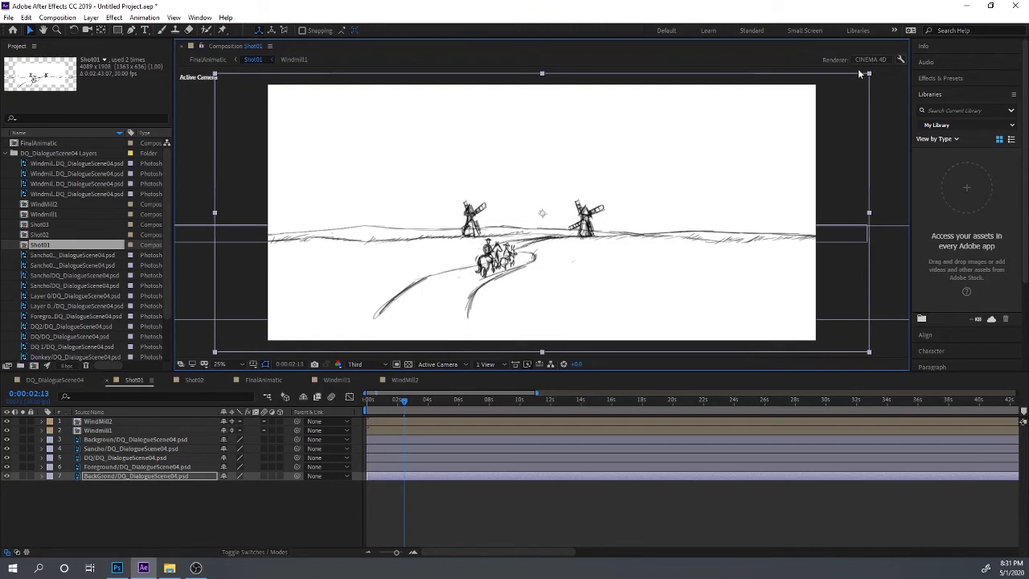
pyautogui.click(339, 380)
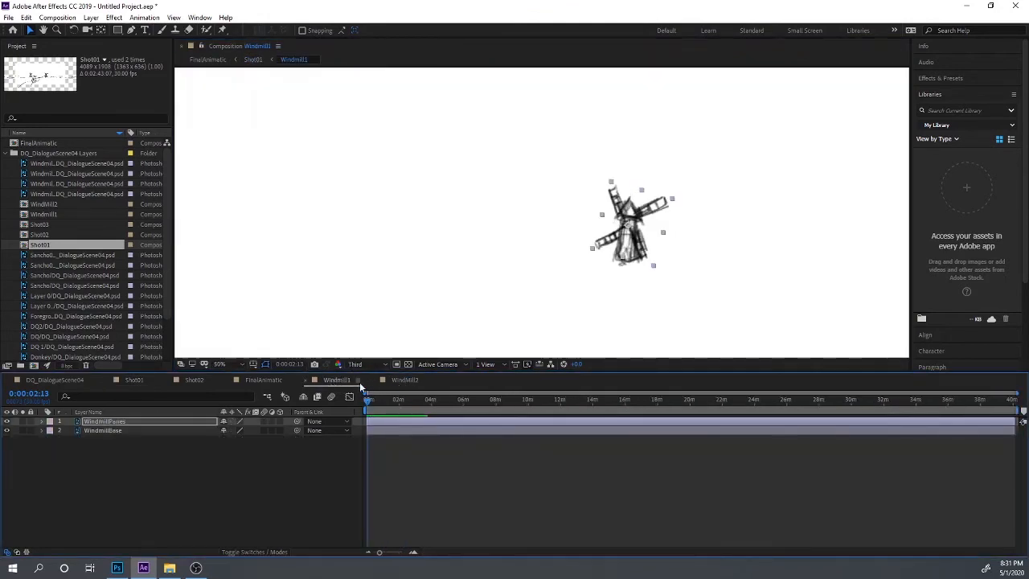
pyautogui.click(132, 380)
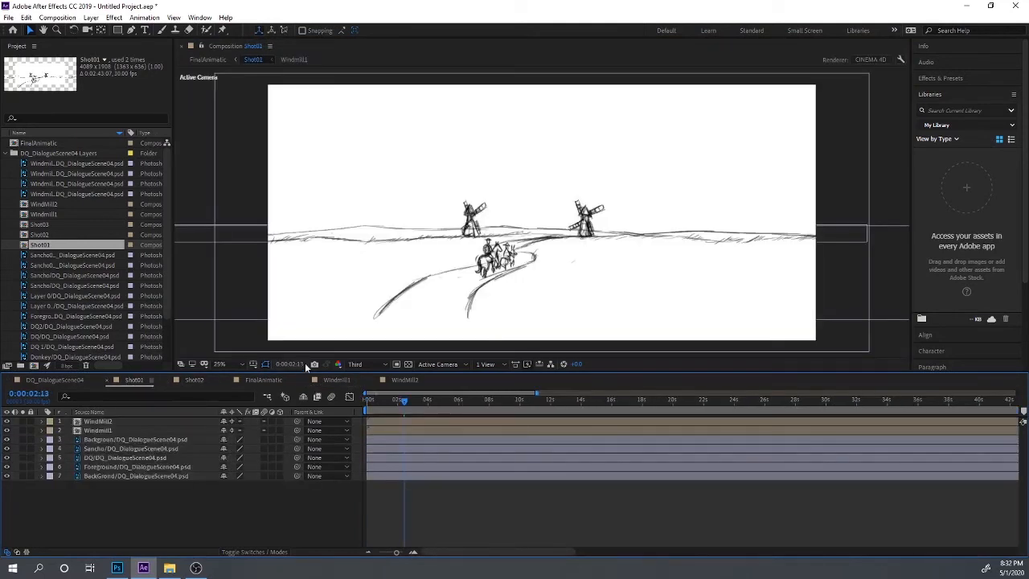
pyautogui.click(336, 380)
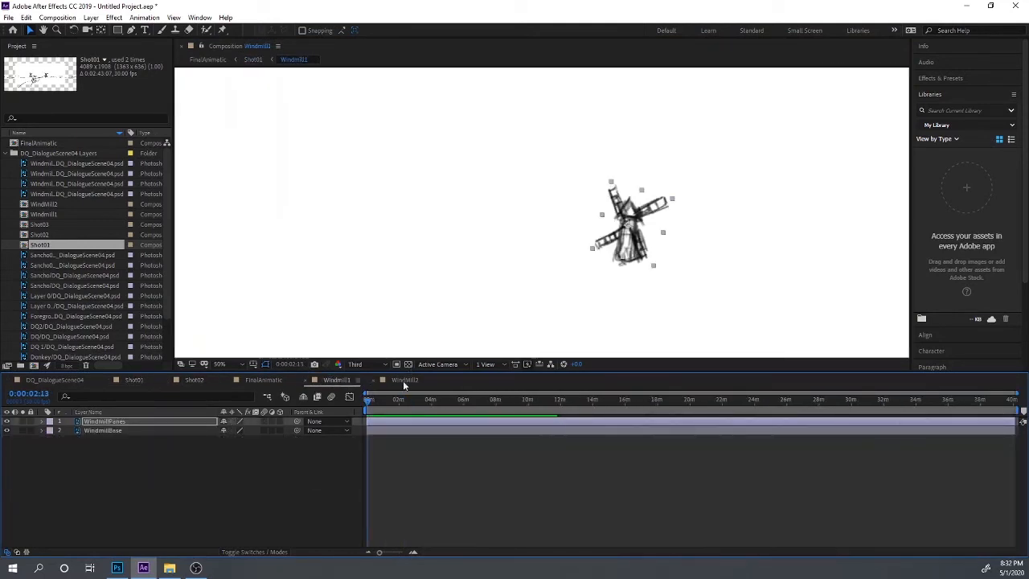
# - In the FinalAnimatic composition, end the work area at 0:00:13:28 and trim the composition to it
pyautogui.click(258, 381)
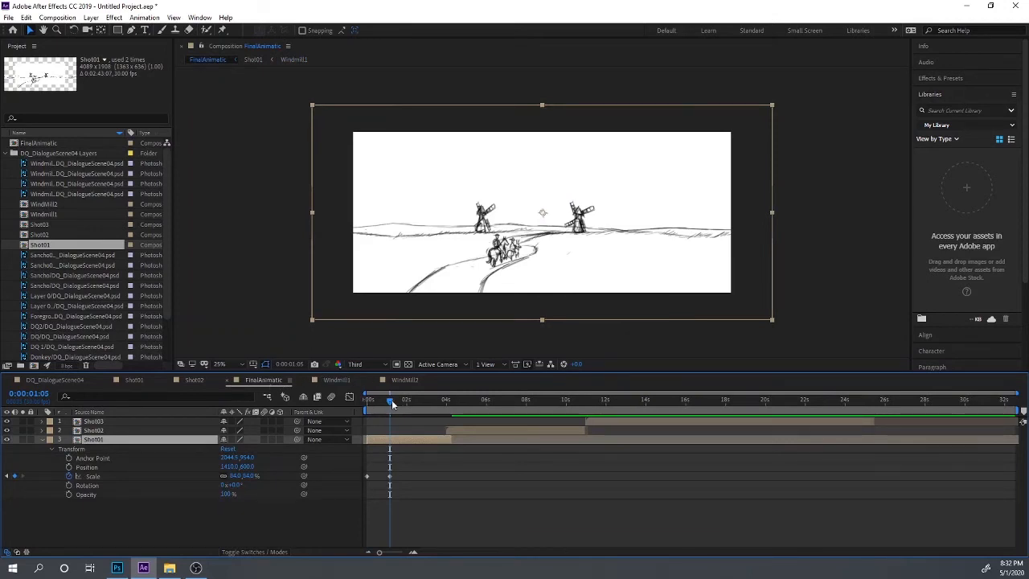
pyautogui.moveTo(392, 402)
pyautogui.mouseDown()
pyautogui.moveTo(354, 406)
pyautogui.moveTo(455, 403)
pyautogui.moveTo(521, 424)
pyautogui.moveTo(674, 424)
pyautogui.moveTo(644, 422)
pyautogui.mouseUp()
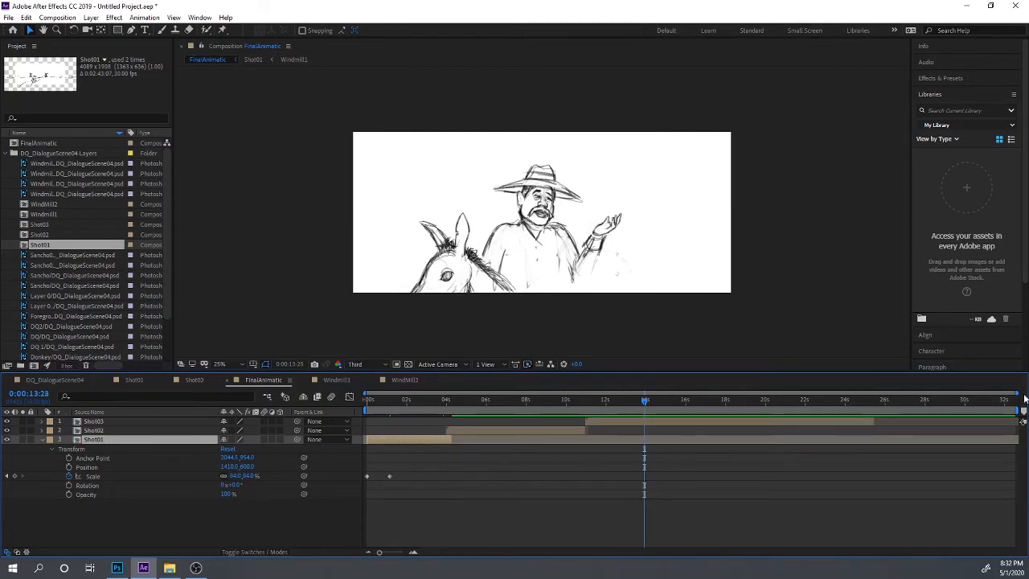
pyautogui.moveTo(1019, 410); pyautogui.dragTo(647, 414)
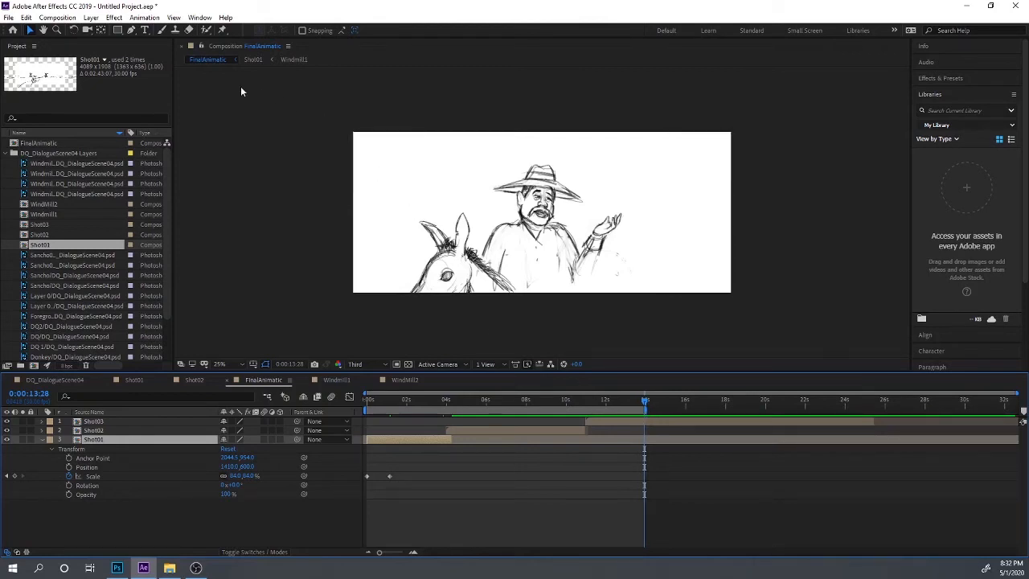
pyautogui.click(66, 18)
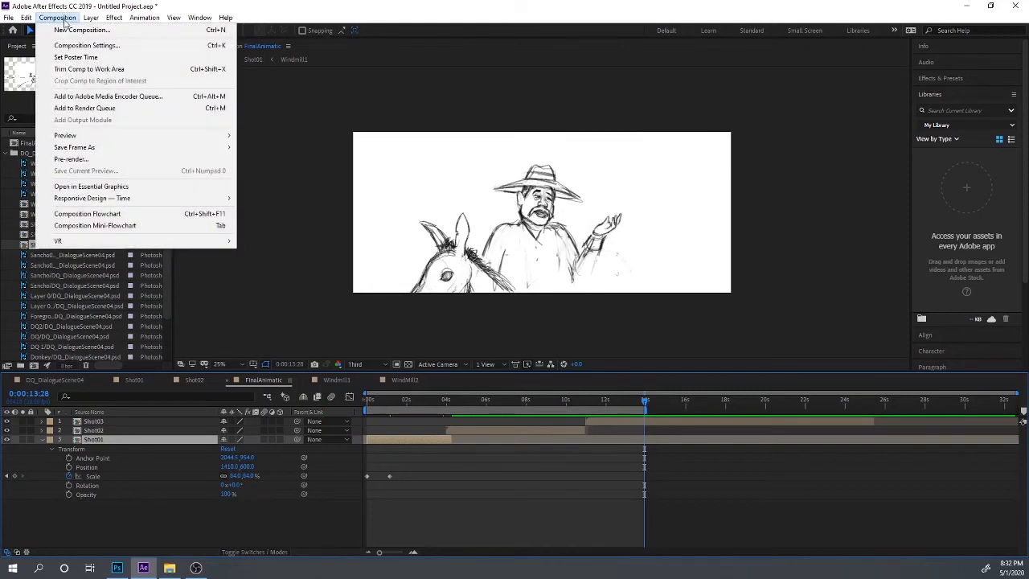
pyautogui.click(75, 70)
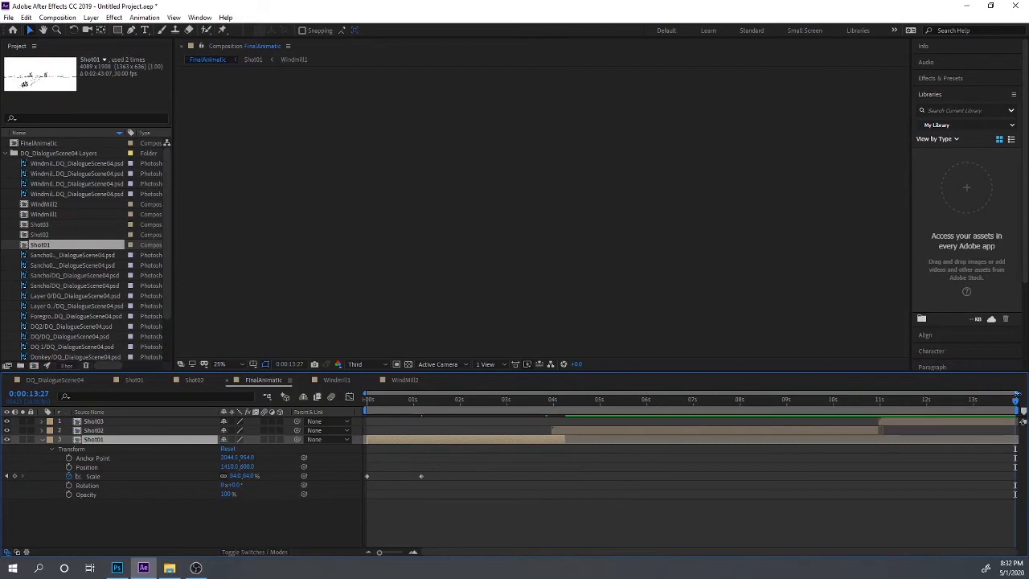
# - Check the FinalAnimatic frame at 0:00:08:07 and add the composition to the Adobe Media Encoder queue
pyautogui.moveTo(941, 398); pyautogui.dragTo(750, 371)
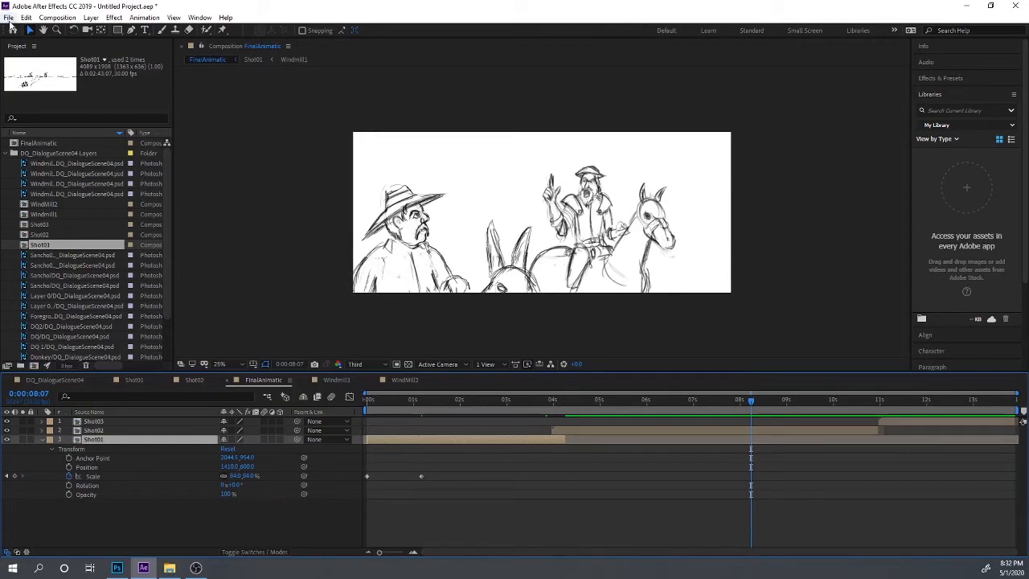
pyautogui.click(9, 18)
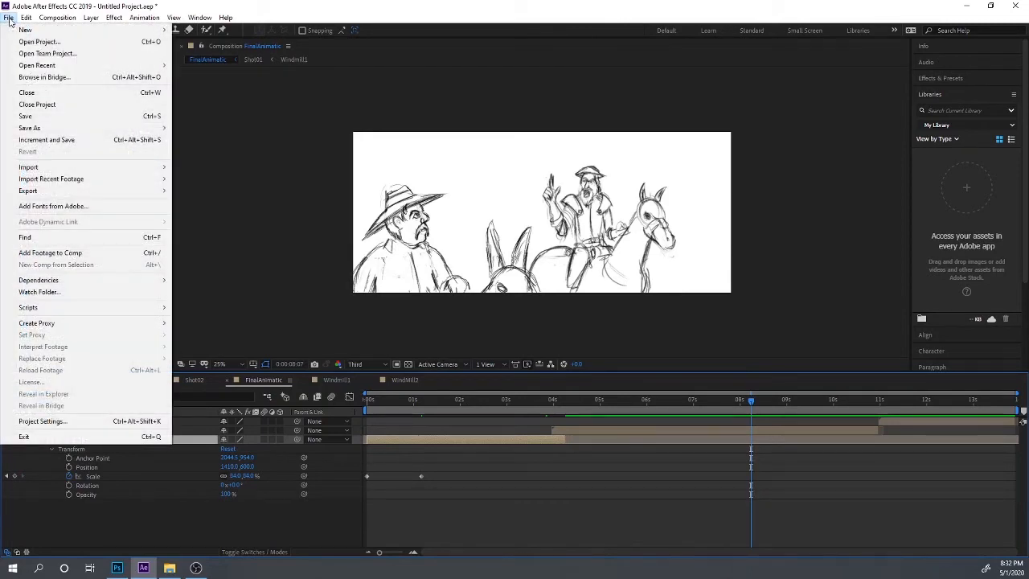
pyautogui.moveTo(164, 191)
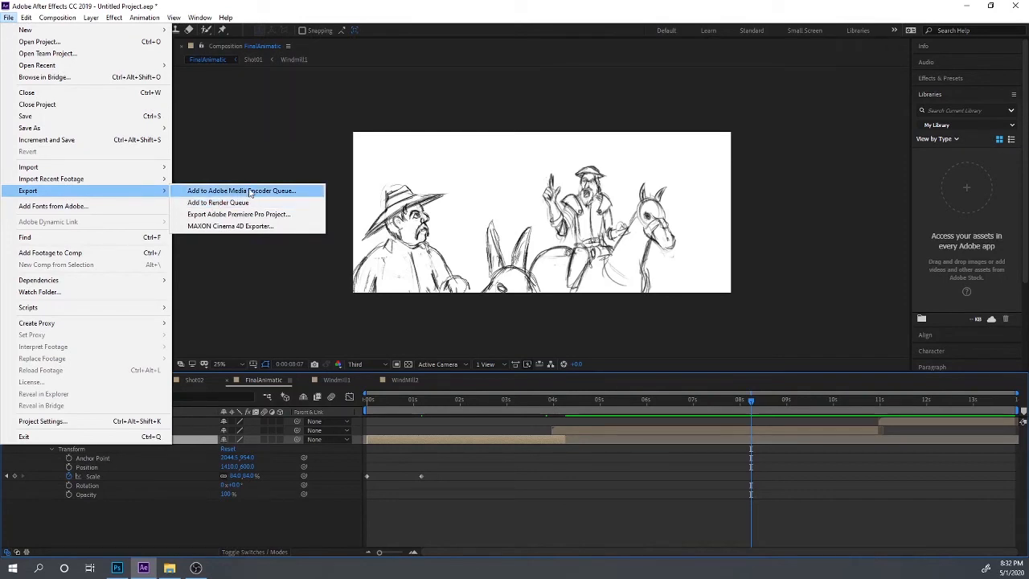
pyautogui.moveTo(59, 22)
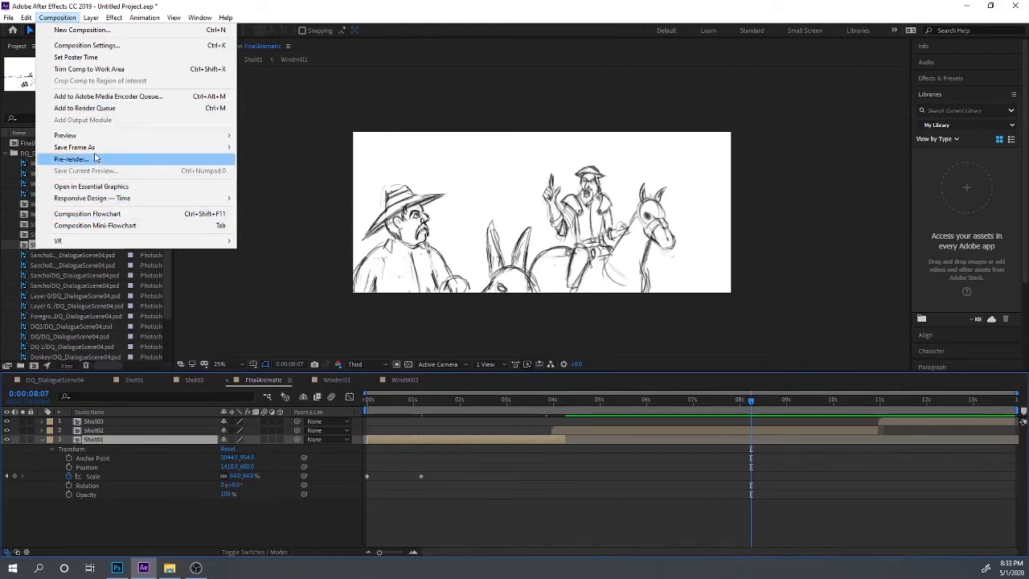
pyautogui.moveTo(94, 149)
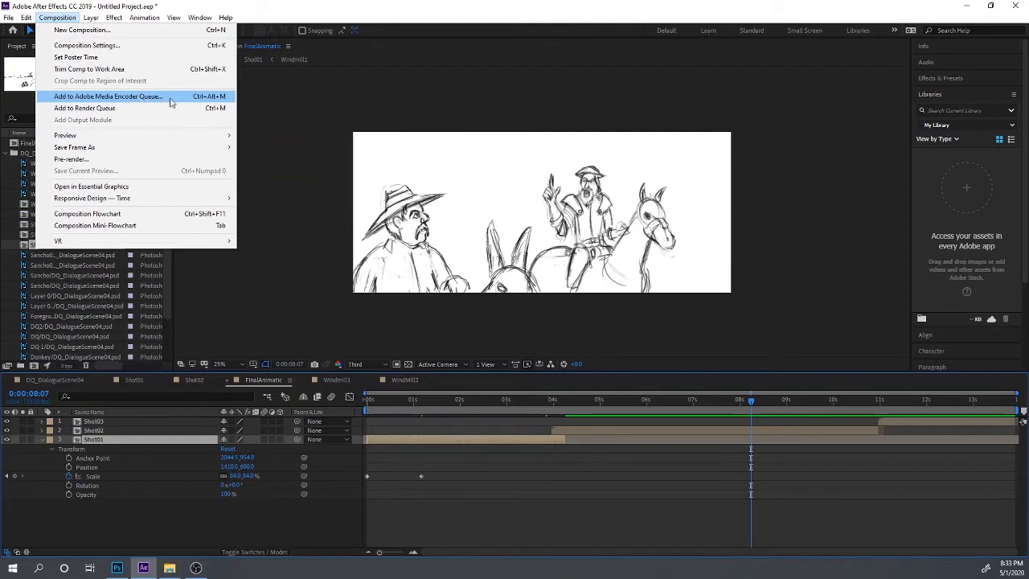
pyautogui.click(215, 98)
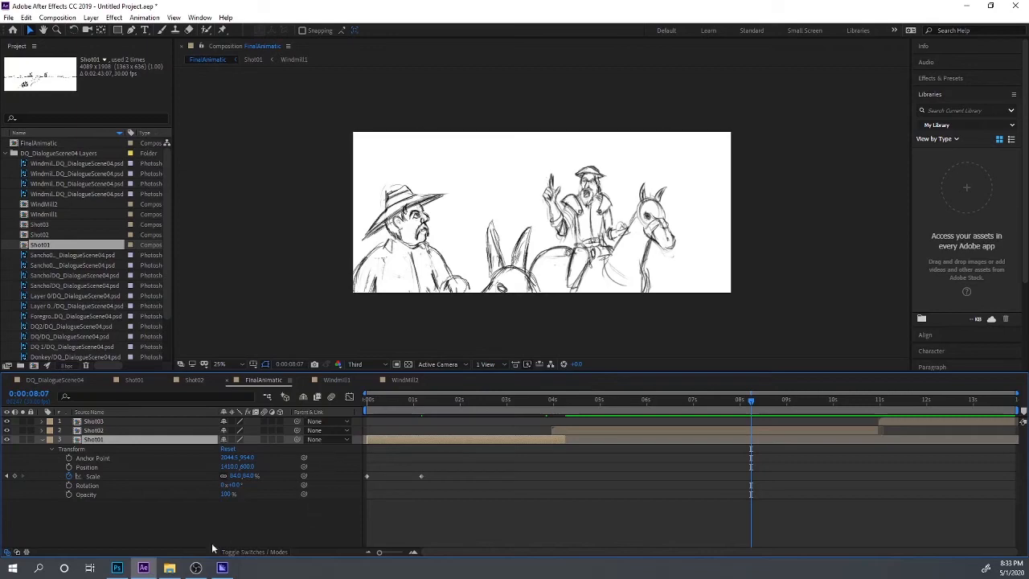
# - Switch to Photoshop, float the Untitled-1 panel template in its own window and copy the Shot02 group into it
pyautogui.click(125, 567)
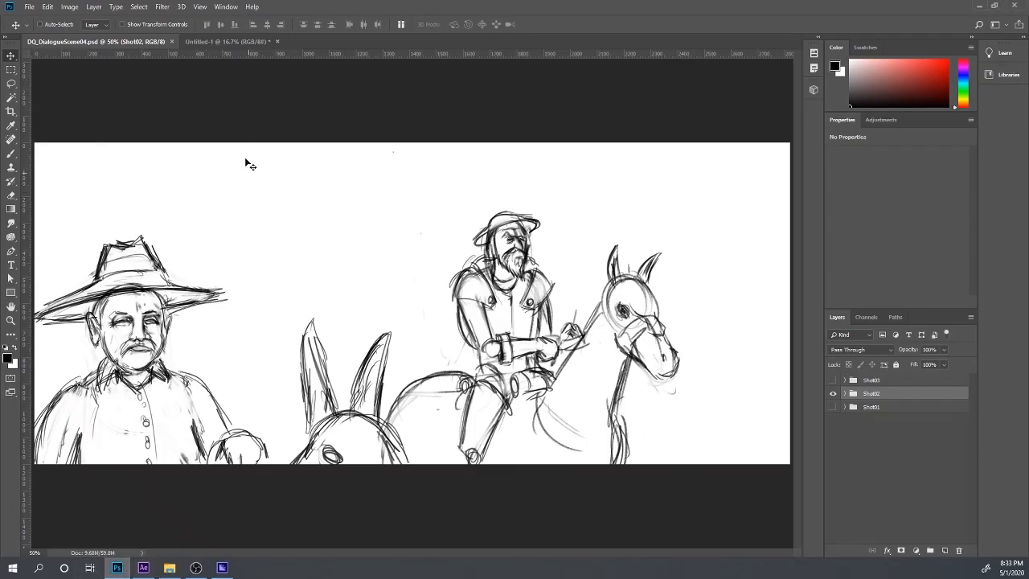
pyautogui.moveTo(218, 42); pyautogui.dragTo(451, 138)
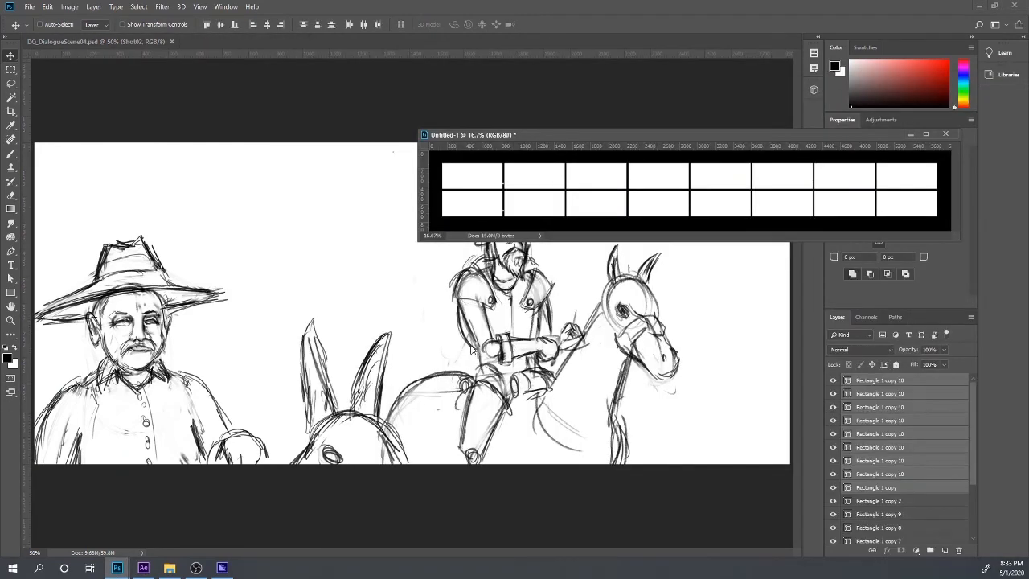
pyautogui.rightClick(171, 294)
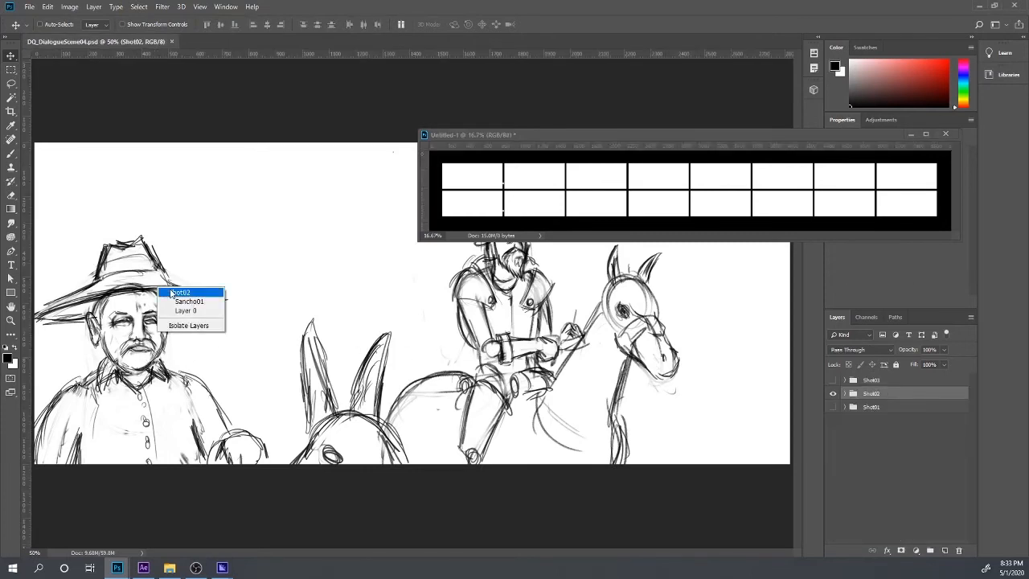
pyautogui.click(178, 293)
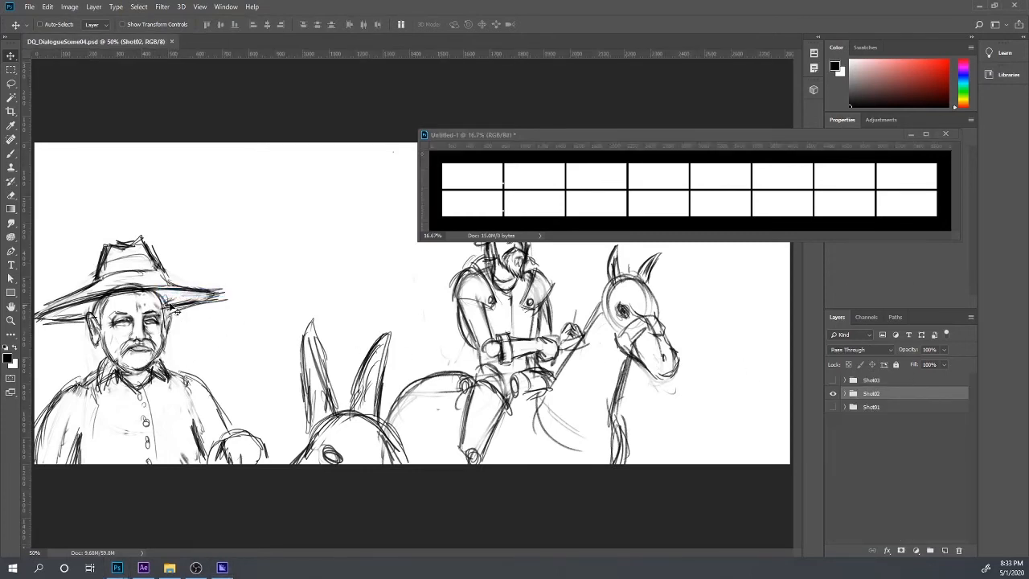
pyautogui.moveTo(157, 394); pyautogui.dragTo(529, 184)
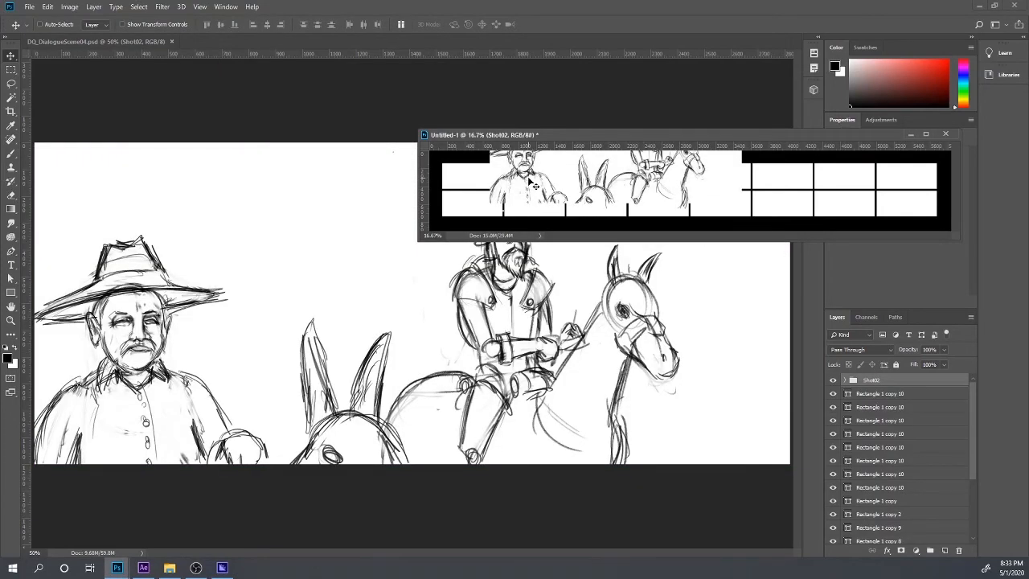
# - Scale down the Shot02 group and fit it into the second panel of the template's upper row
pyautogui.scroll(-2, 532, 185)
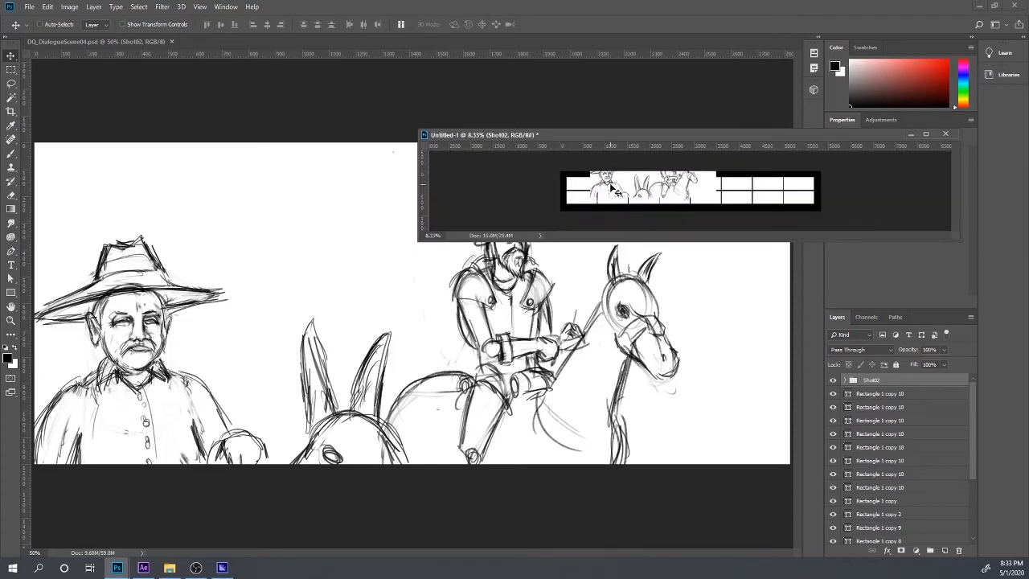
pyautogui.hotkey('ctrl', 't')
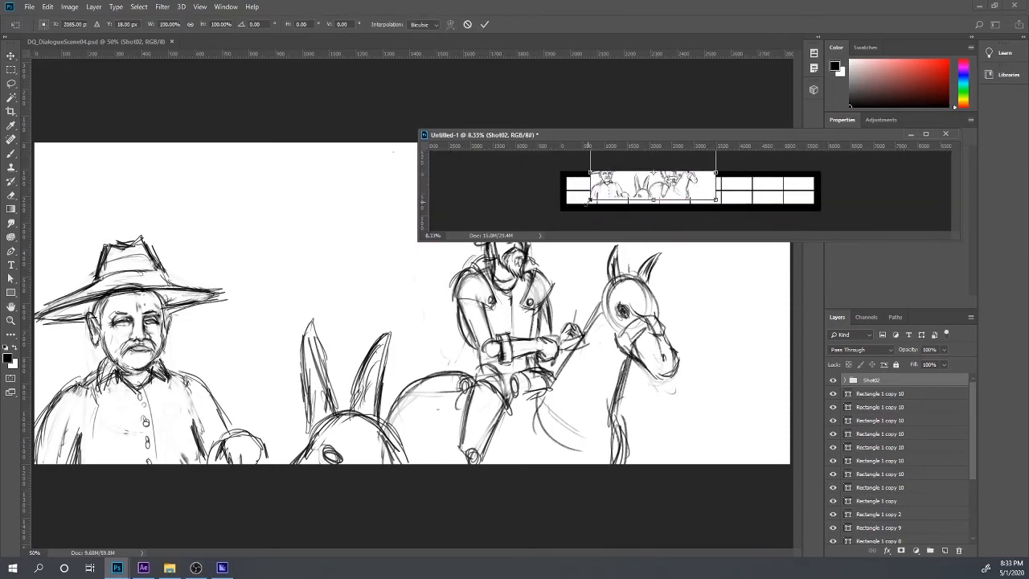
pyautogui.moveTo(588, 201); pyautogui.dragTo(633, 226)
pyautogui.hotkey('ctrl', '+')
pyautogui.hotkey('ctrl', '+')
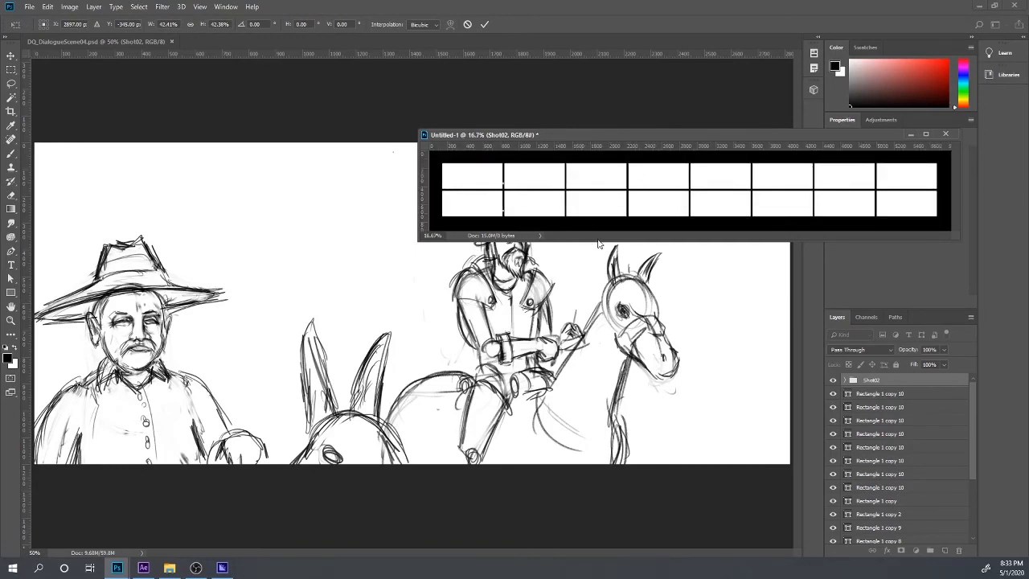
pyautogui.moveTo(597, 240); pyautogui.dragTo(597, 444)
pyautogui.moveTo(666, 213); pyautogui.dragTo(540, 266)
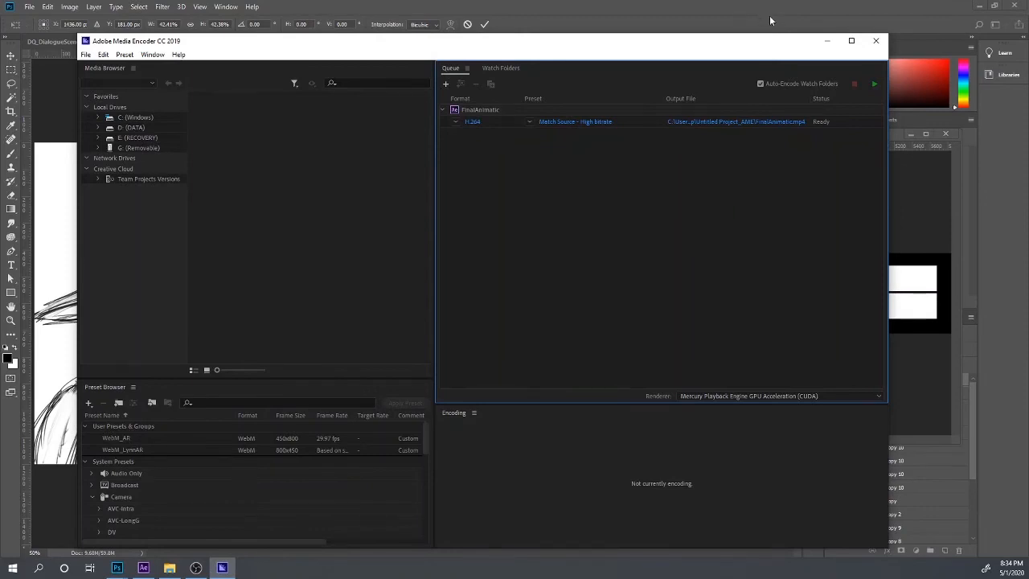
pyautogui.click(825, 42)
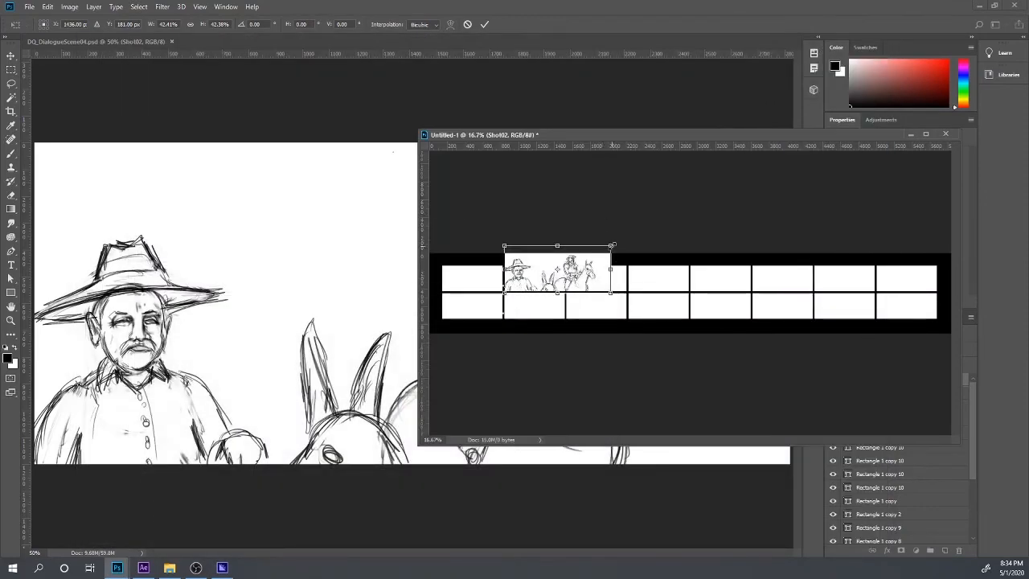
pyautogui.moveTo(614, 245); pyautogui.dragTo(567, 266)
pyautogui.press('Return')
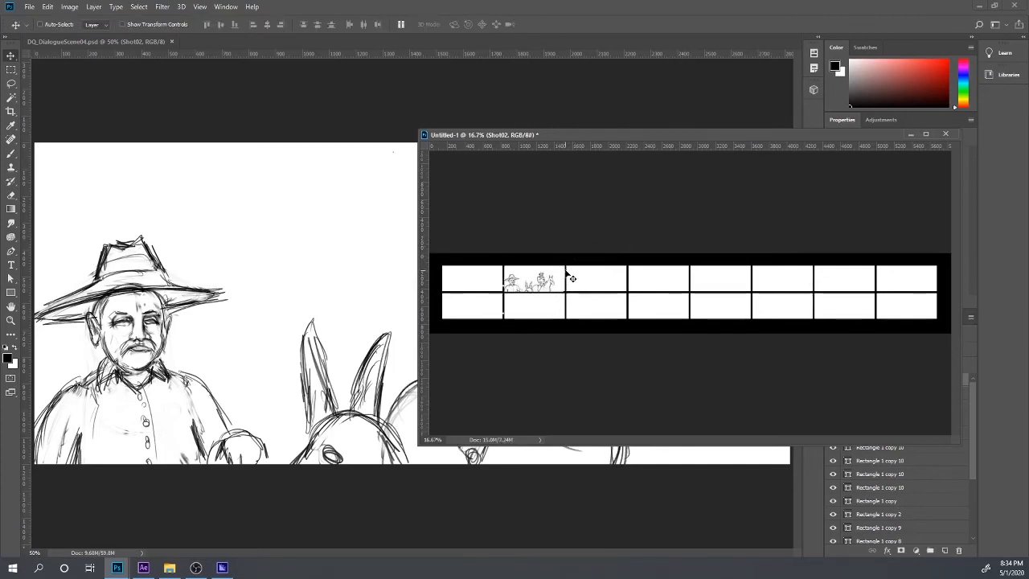
# - Shrink the placed Shot02 group to about 95% and nudge it into position inside the second upper panel
pyautogui.hotkey('ctrl', '+')
pyautogui.hotkey('ctrl', '+')
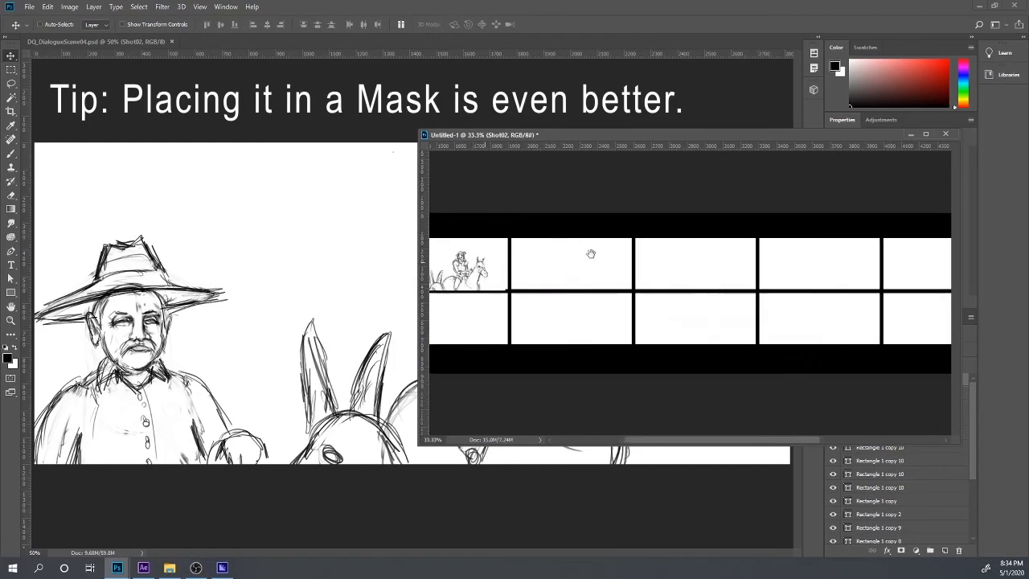
pyautogui.moveTo(591, 254)
pyautogui.mouseDown()
pyautogui.moveTo(598, 276)
pyautogui.moveTo(588, 279)
pyautogui.mouseUp()
pyautogui.hotkey('ctrl', 't')
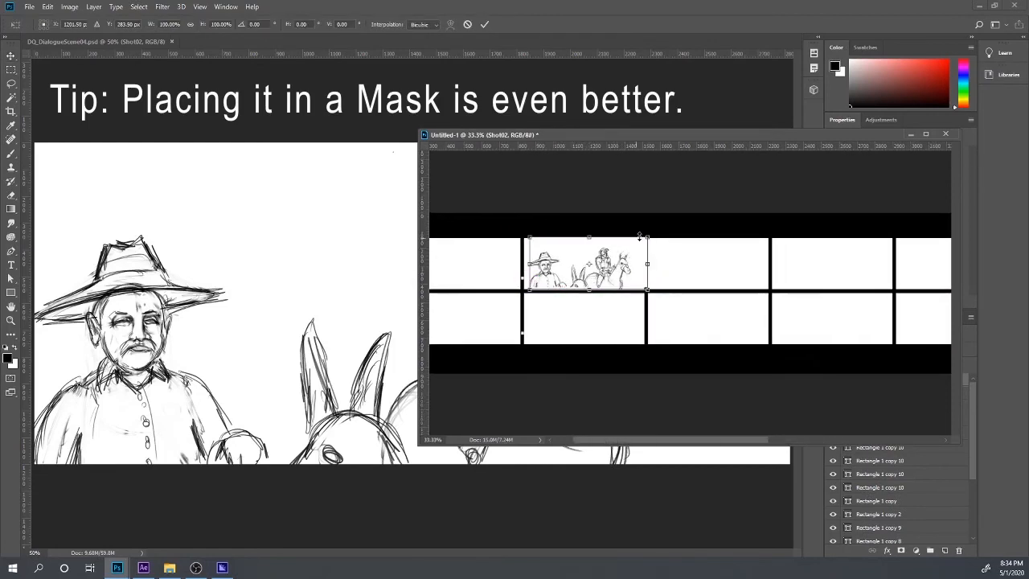
pyautogui.moveTo(640, 238); pyautogui.dragTo(634, 240)
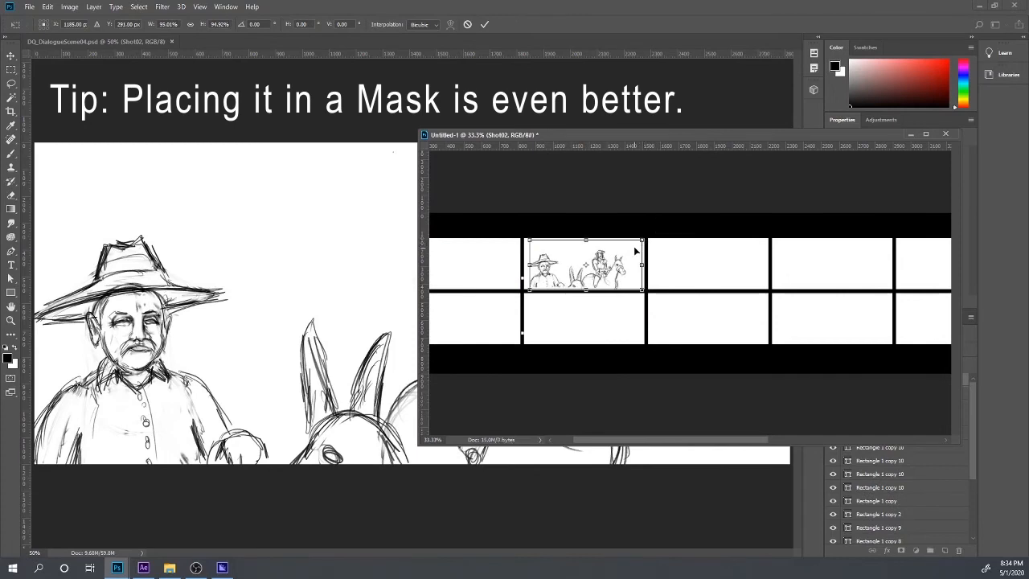
pyautogui.press('Return')
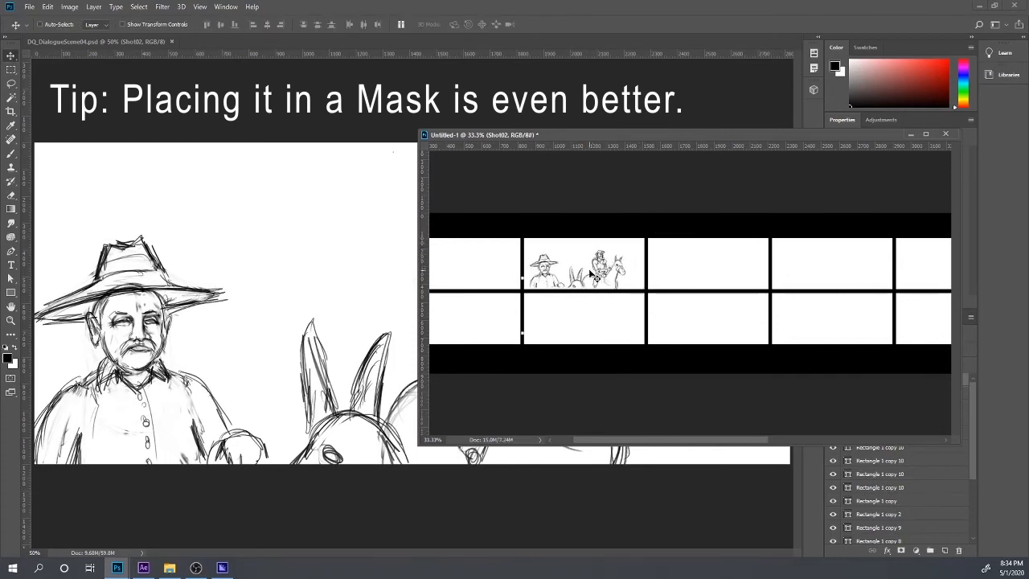
pyautogui.moveTo(589, 271); pyautogui.dragTo(590, 271)
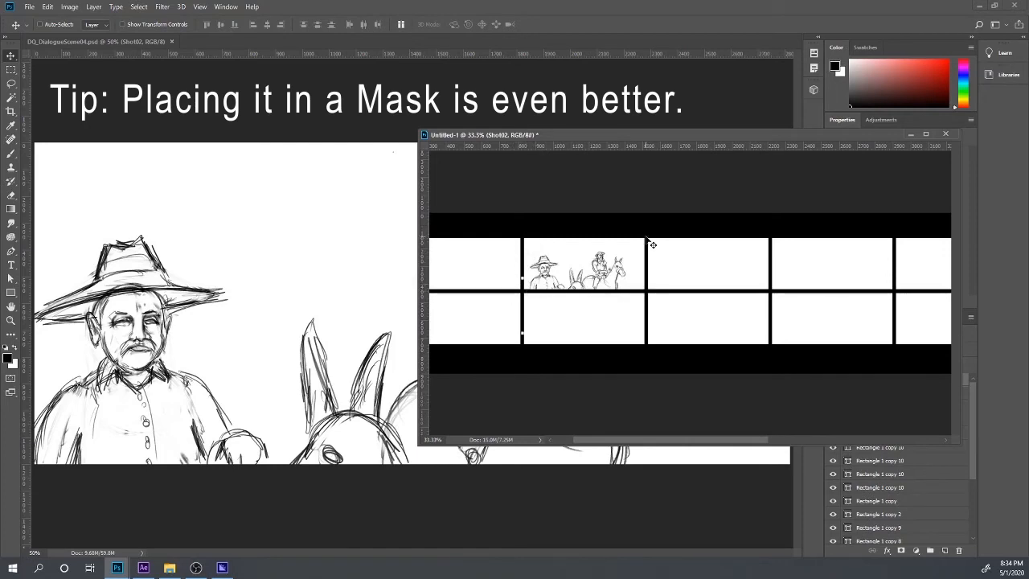
# - Duplicate the Shot02 group into the third upper panel and, in the copy, show Sancho02 and DQ2 instead of Sancho01 and DQ 1
pyautogui.moveTo(569, 278)
pyautogui.mouseDown()
pyautogui.moveTo(688, 278)
pyautogui.moveTo(626, 281)
pyautogui.moveTo(644, 285)
pyautogui.mouseUp()
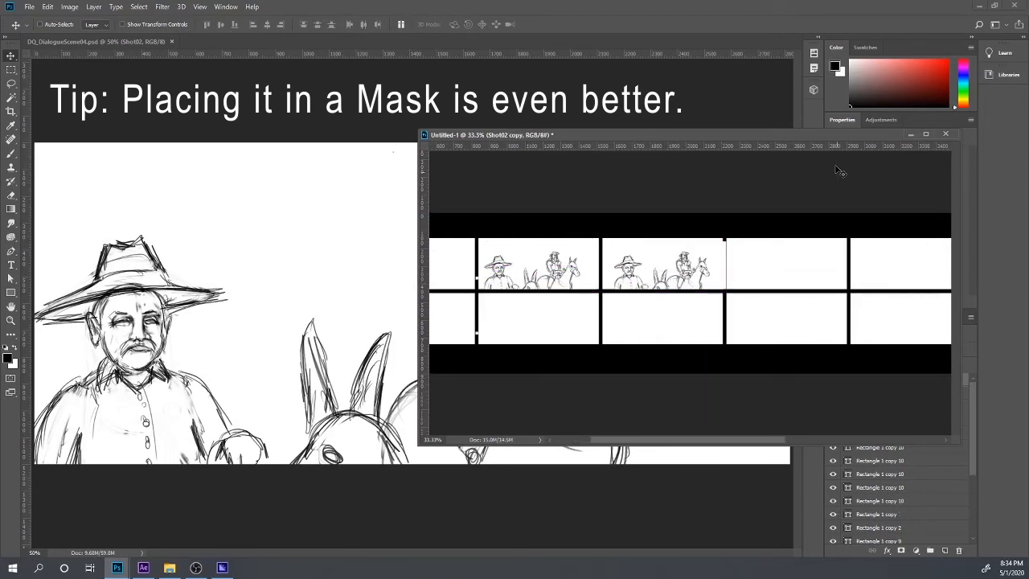
pyautogui.moveTo(729, 136); pyautogui.dragTo(488, 80)
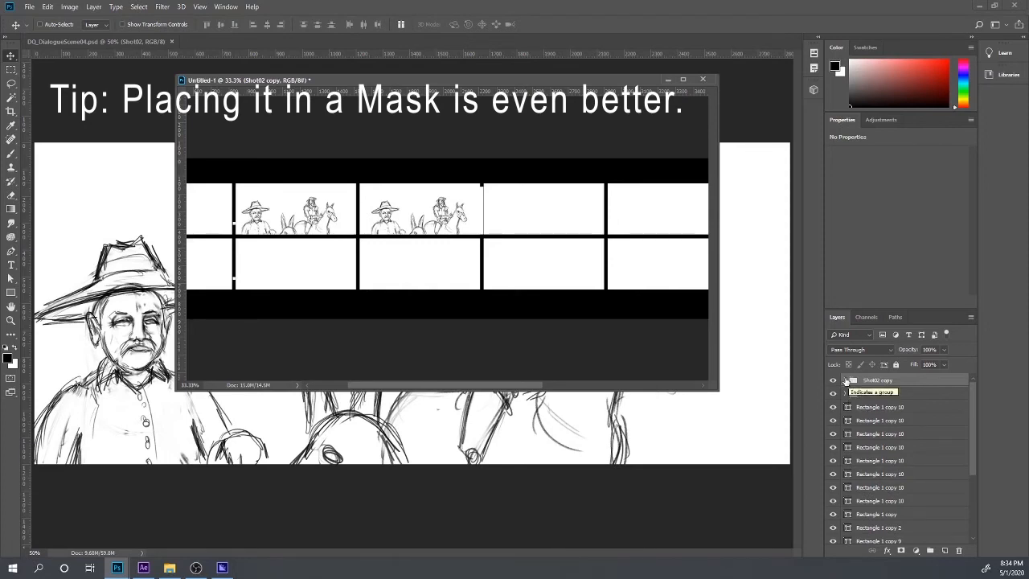
pyautogui.click(844, 380)
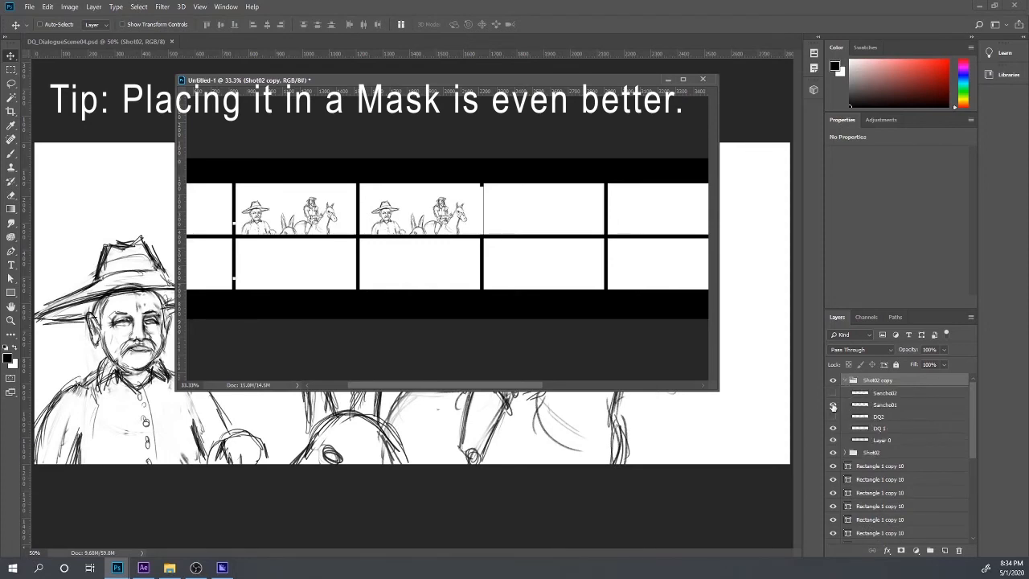
pyautogui.click(833, 405)
pyautogui.click(833, 428)
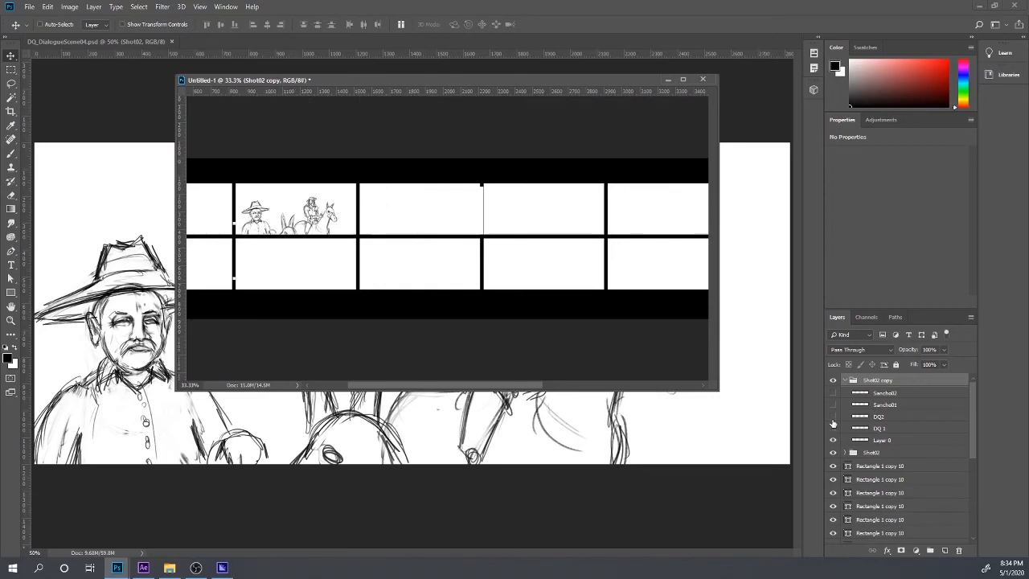
pyautogui.click(832, 417)
pyautogui.click(832, 393)
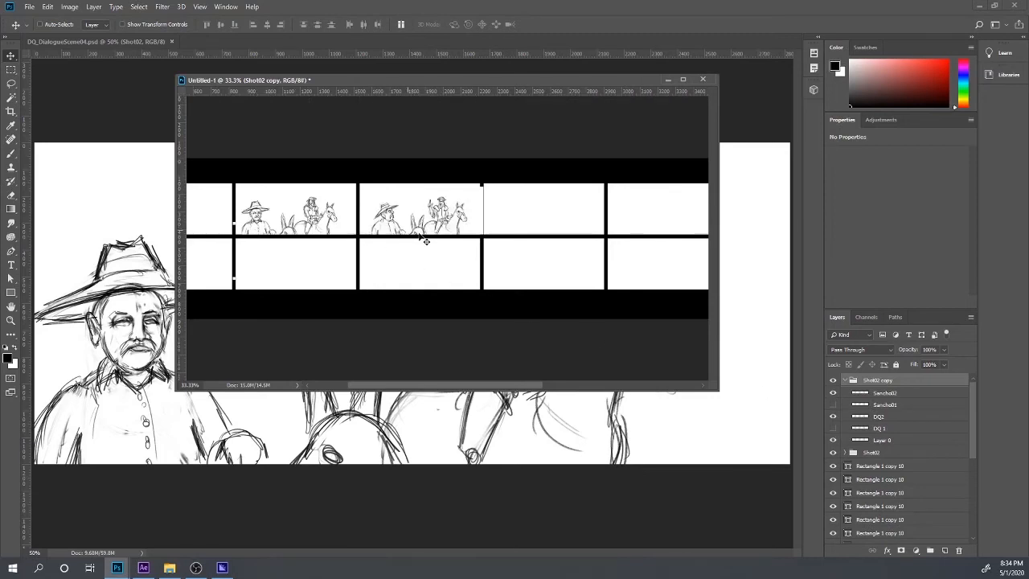
# - Select Layer 0 of the Shot02 copy and adjust its white backing to fit inside the third upper panel, clear of the divider
pyautogui.rightClick(471, 215)
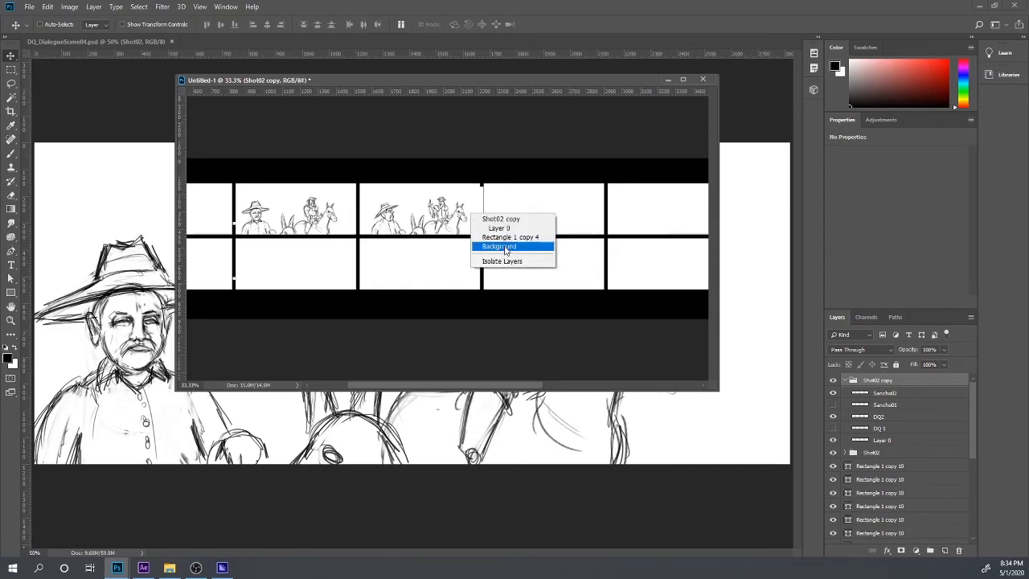
pyautogui.click(509, 246)
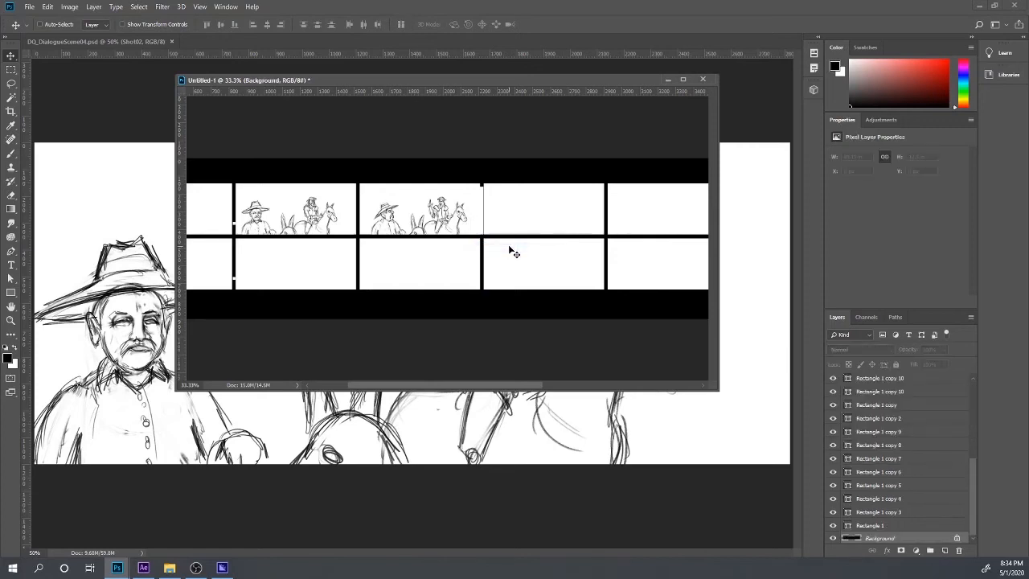
pyautogui.rightClick(425, 203)
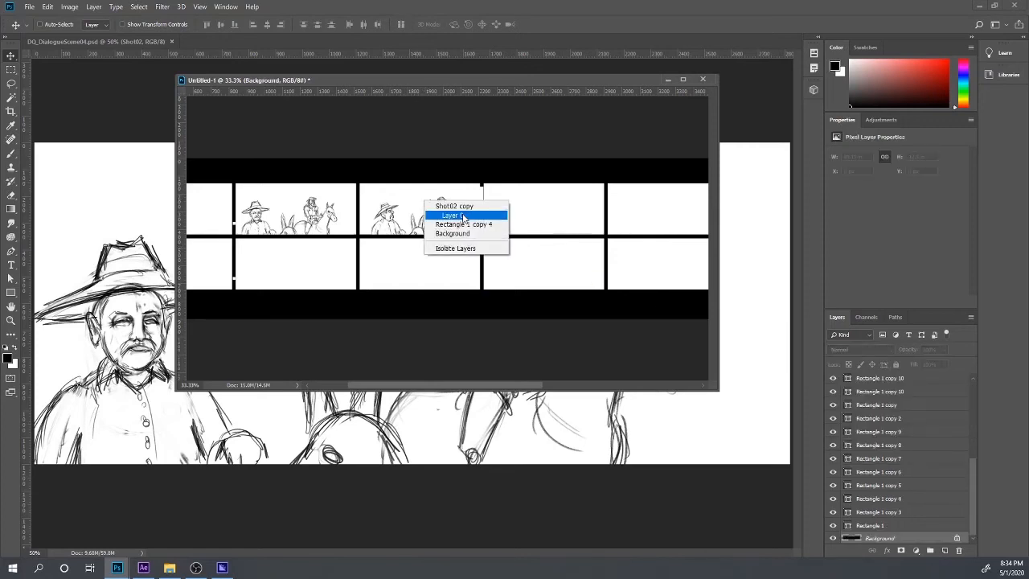
pyautogui.click(466, 214)
pyautogui.moveTo(466, 214); pyautogui.dragTo(463, 214)
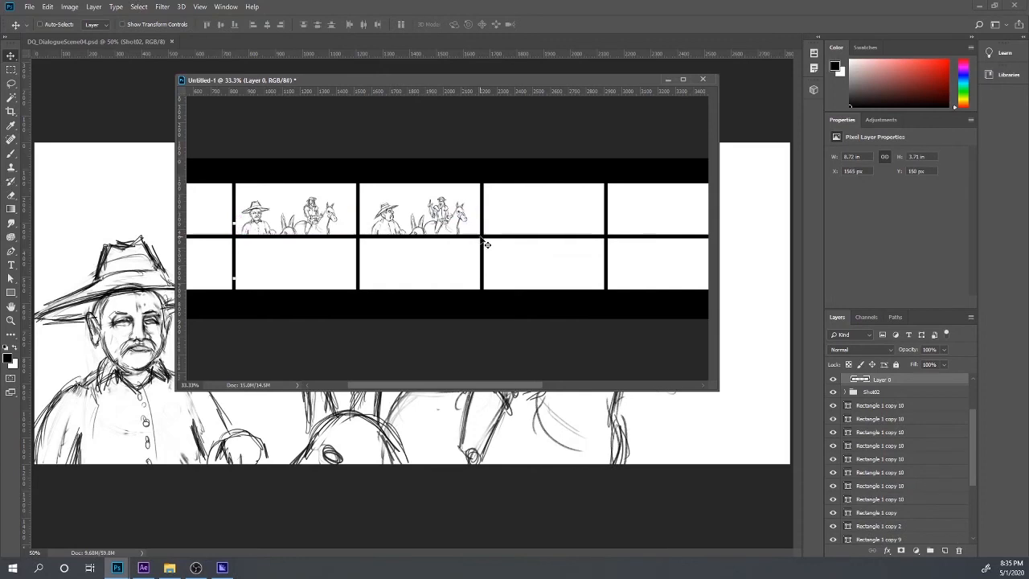
# - Switch to Media Encoder, set the FinalAnimatic output file to D:\Classes\ExportTst\DQAnimatic.mp4 in H.264 format and render the queue
pyautogui.click(258, 414)
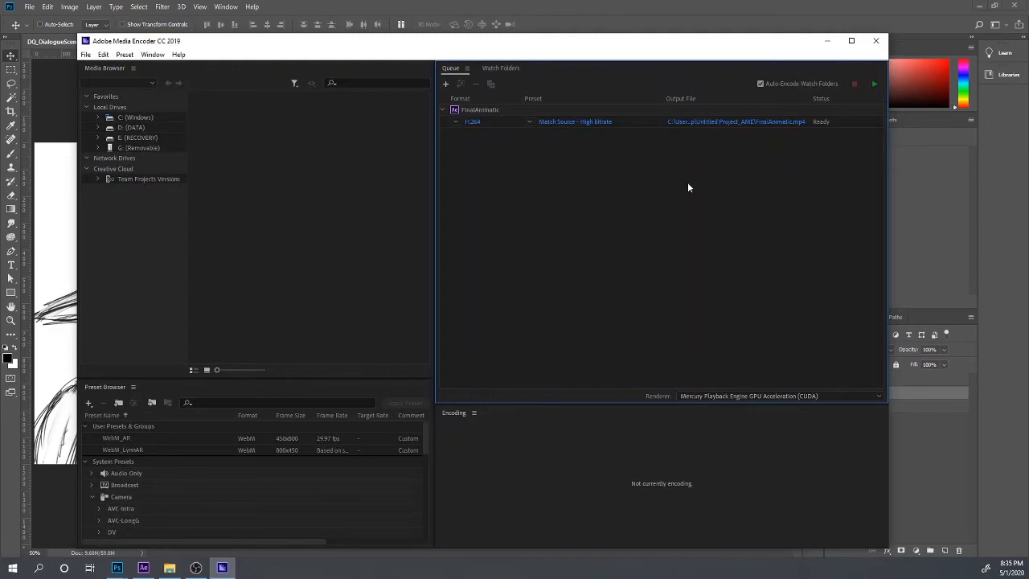
pyautogui.click(457, 121)
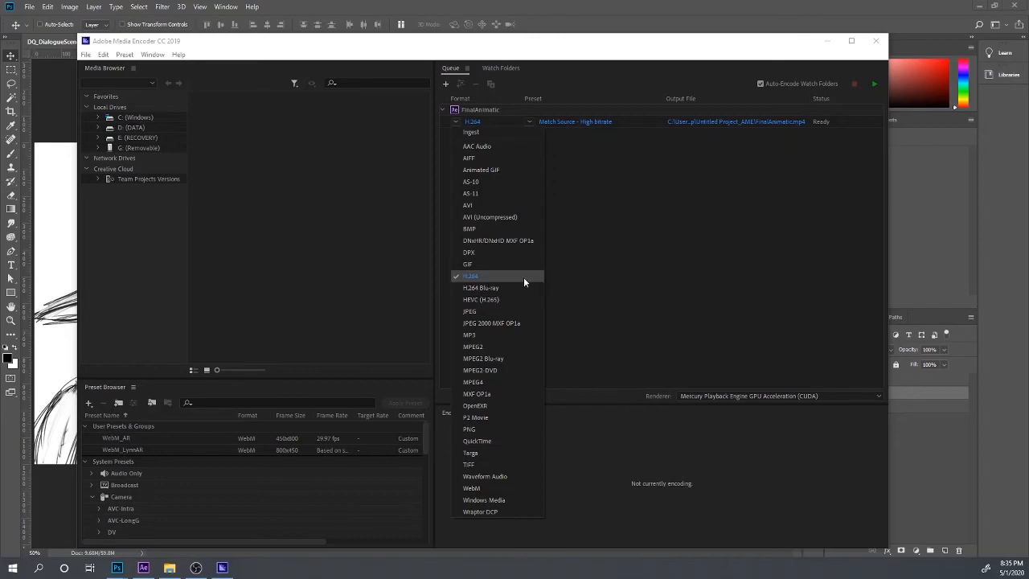
pyautogui.click(696, 213)
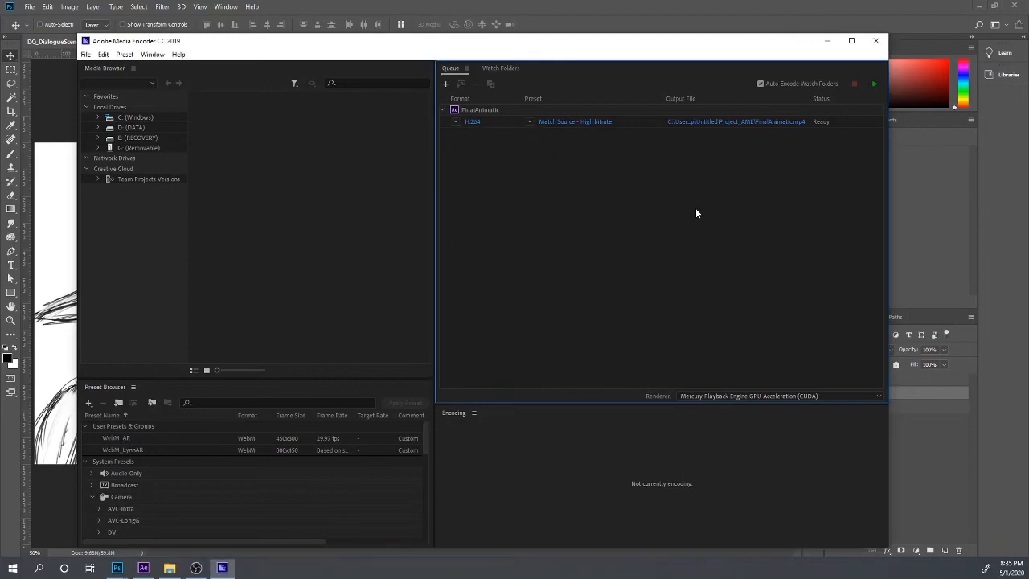
pyautogui.click(724, 122)
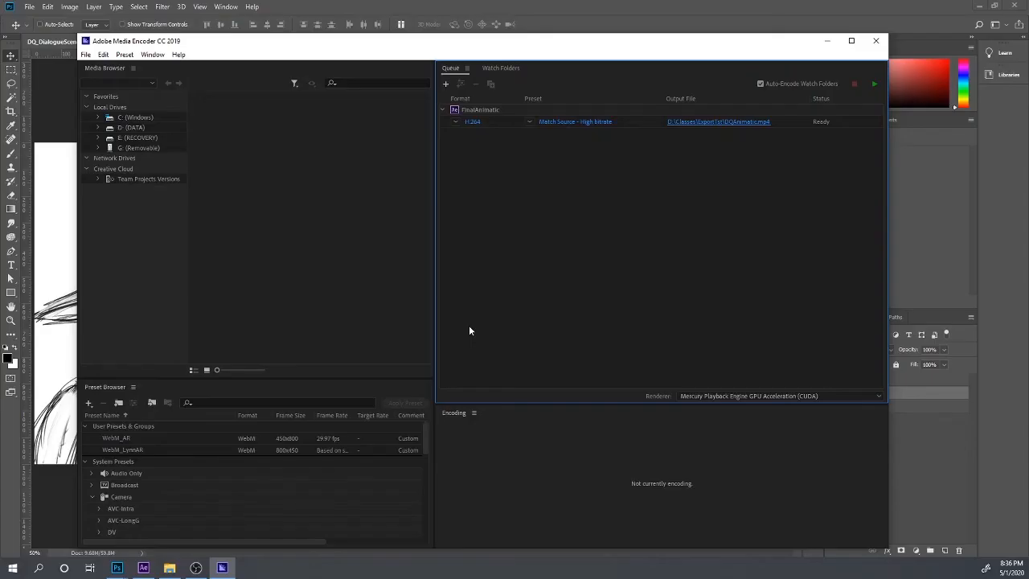
pyautogui.click(876, 84)
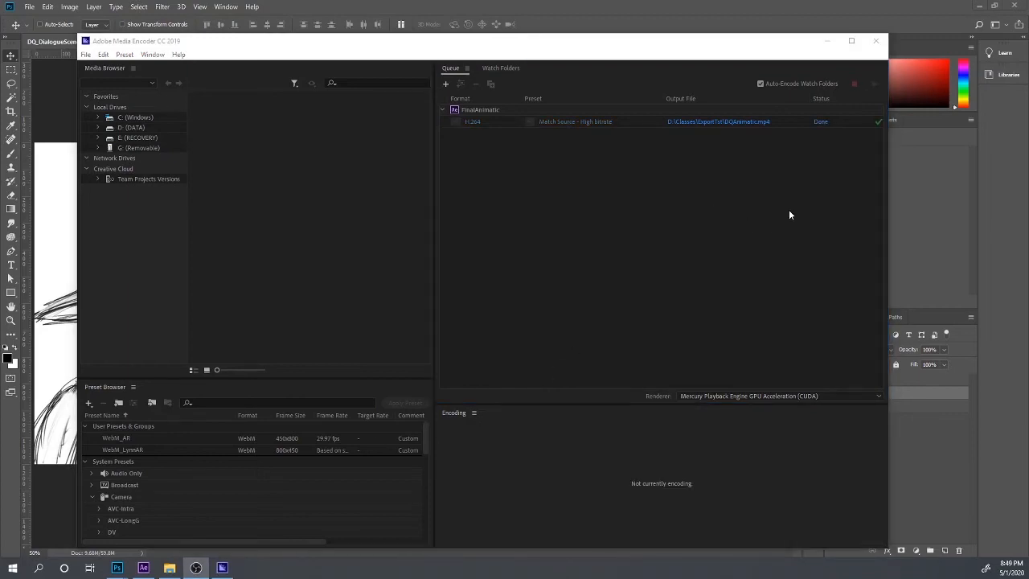
# - Play the exported DQAnimatic video from its output folder, close the player and folder, and minimise Media Encoder
pyautogui.click(757, 125)
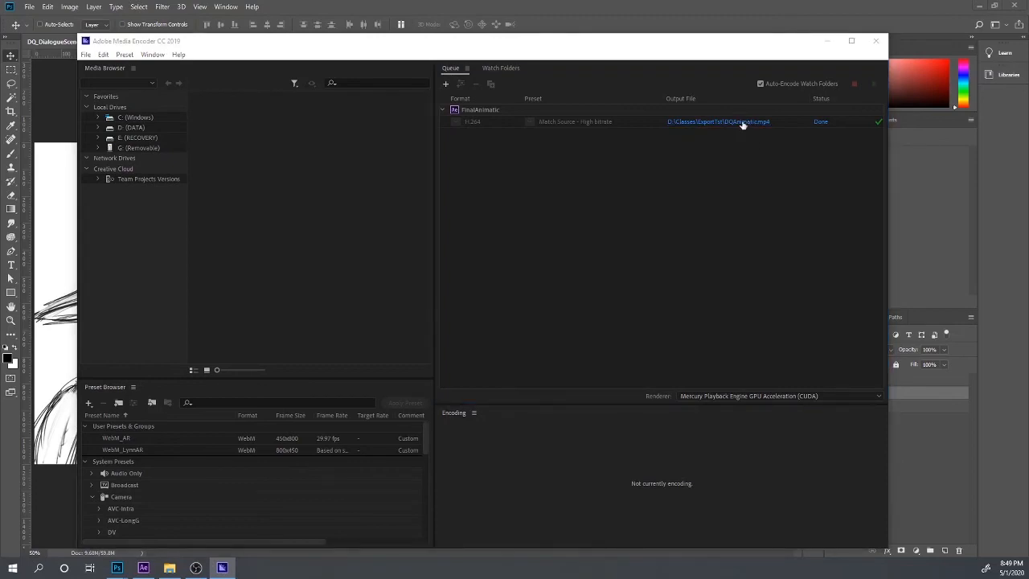
pyautogui.click(743, 125)
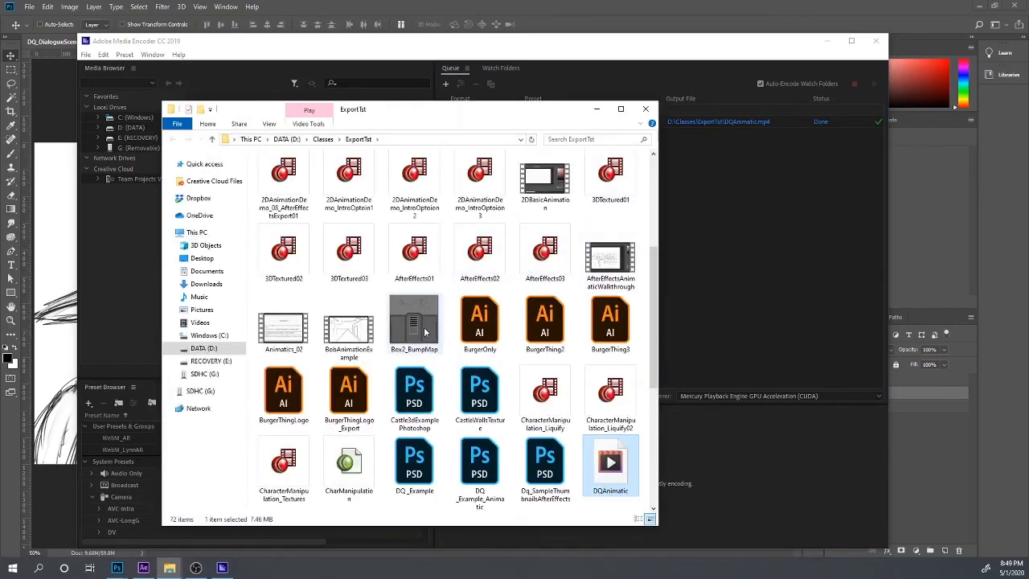
pyautogui.doubleClick(613, 481)
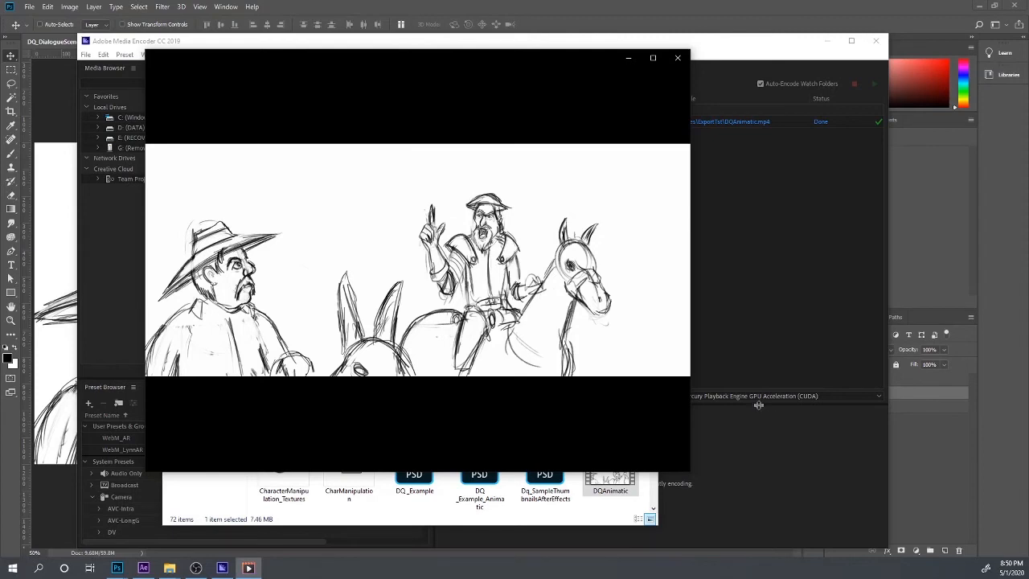
pyautogui.click(685, 59)
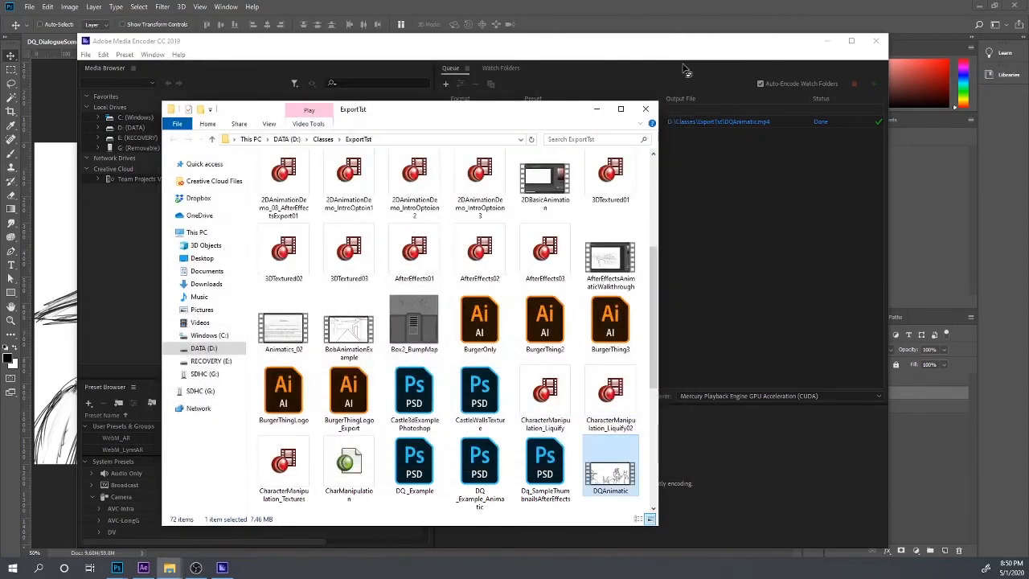
pyautogui.click(648, 109)
pyautogui.click(827, 40)
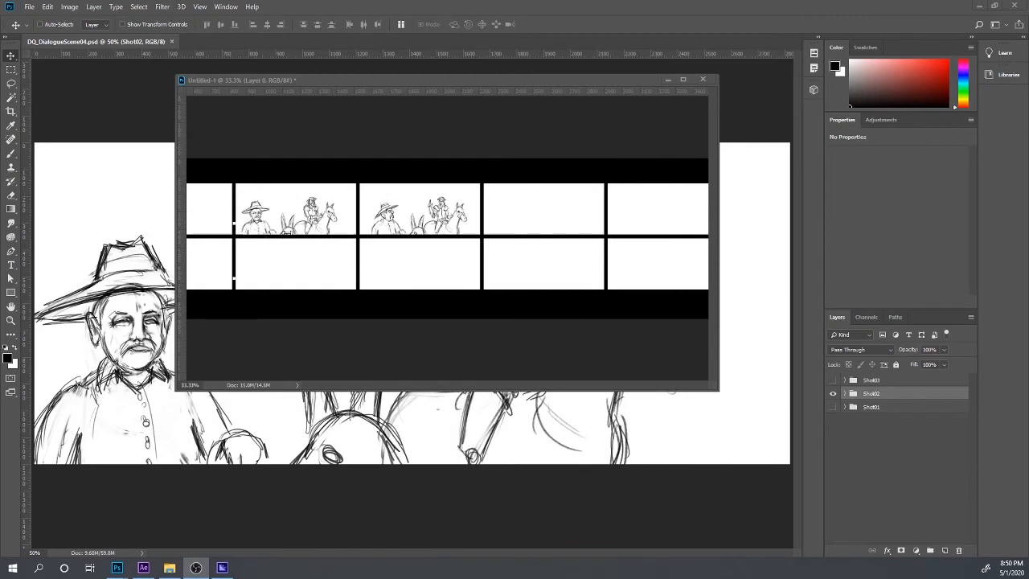
# - In the panel template, move the small white square Rectangle 1 copy 2 from the upper row's first divider to the black border above the first panel
pyautogui.click(287, 231)
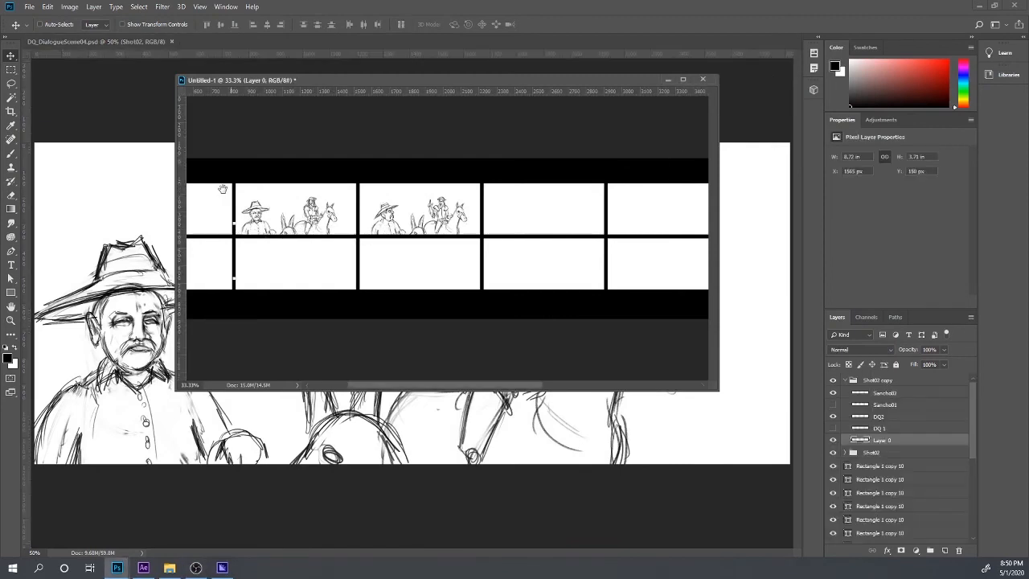
pyautogui.hscroll(-3, 223, 188)
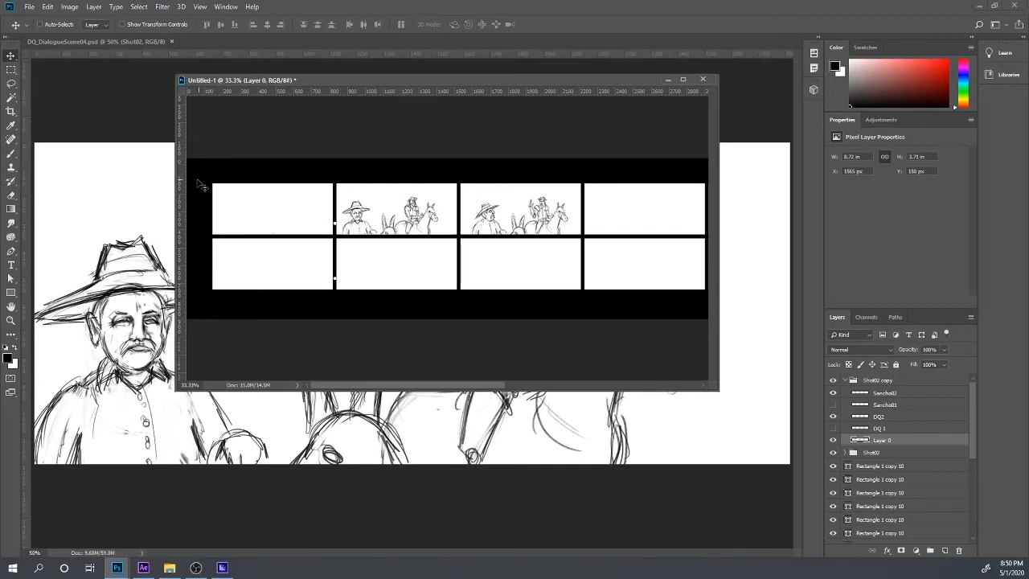
pyautogui.rightClick(340, 231)
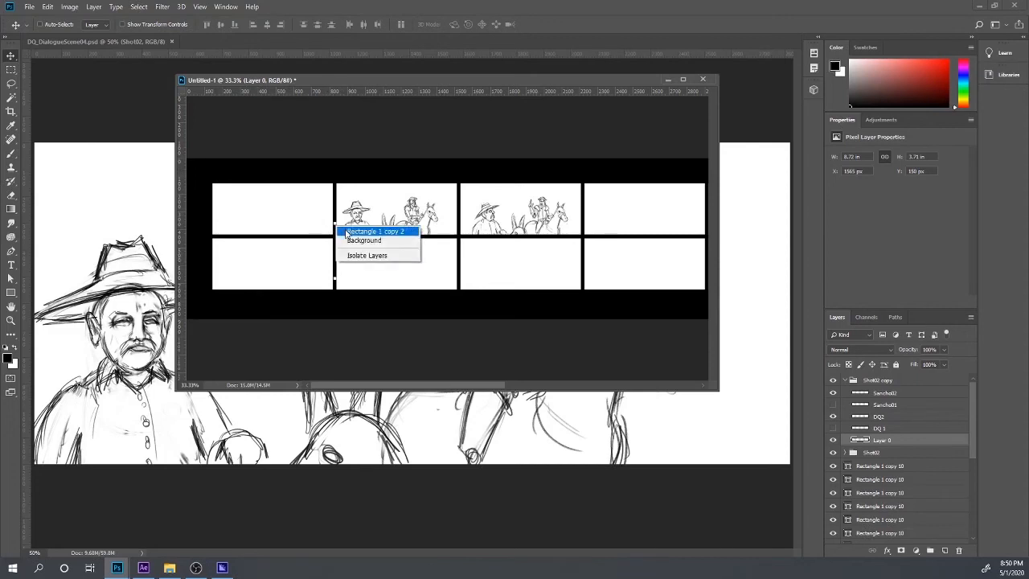
pyautogui.click(353, 230)
pyautogui.moveTo(339, 232); pyautogui.dragTo(288, 170)
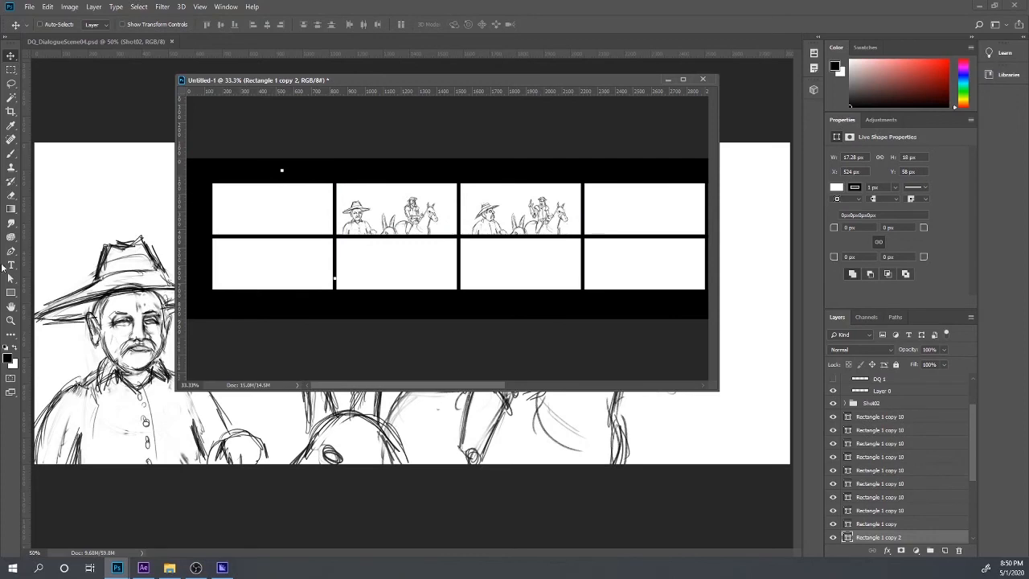
# - Set the width and height of the small square Rectangle 1 copy 2 to 2 in each
pyautogui.click(12, 294)
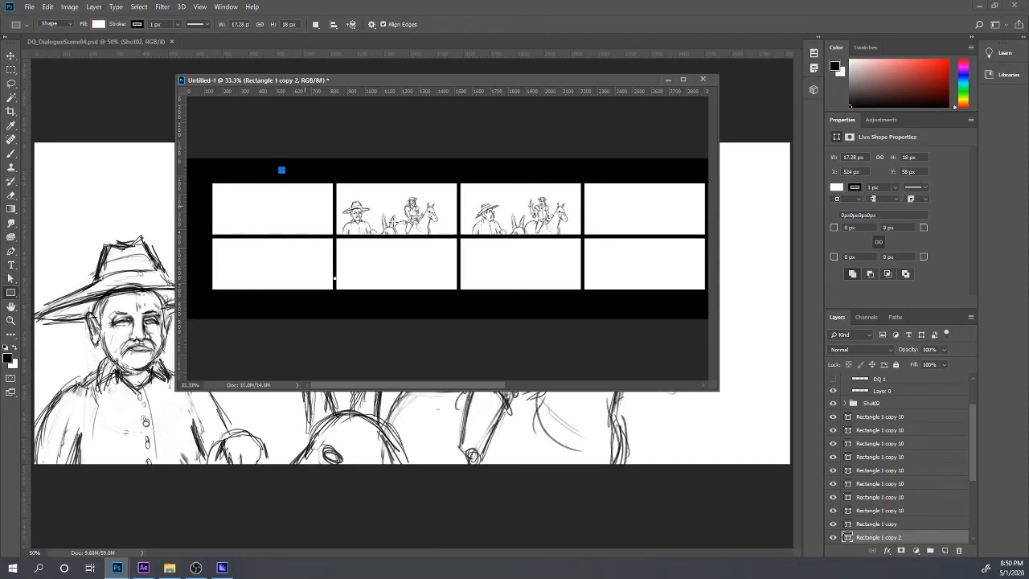
pyautogui.click(866, 157)
pyautogui.write('2 in')
pyautogui.press('Tab')
pyautogui.write('2 in')
pyautogui.click(862, 157)
pyautogui.moveTo(864, 157); pyautogui.dragTo(833, 159)
pyautogui.write('2')
# - Use the resized square to check the margin at the template's upper-left corner, and move it to the lower-left corner below the panels
pyautogui.click(11, 55)
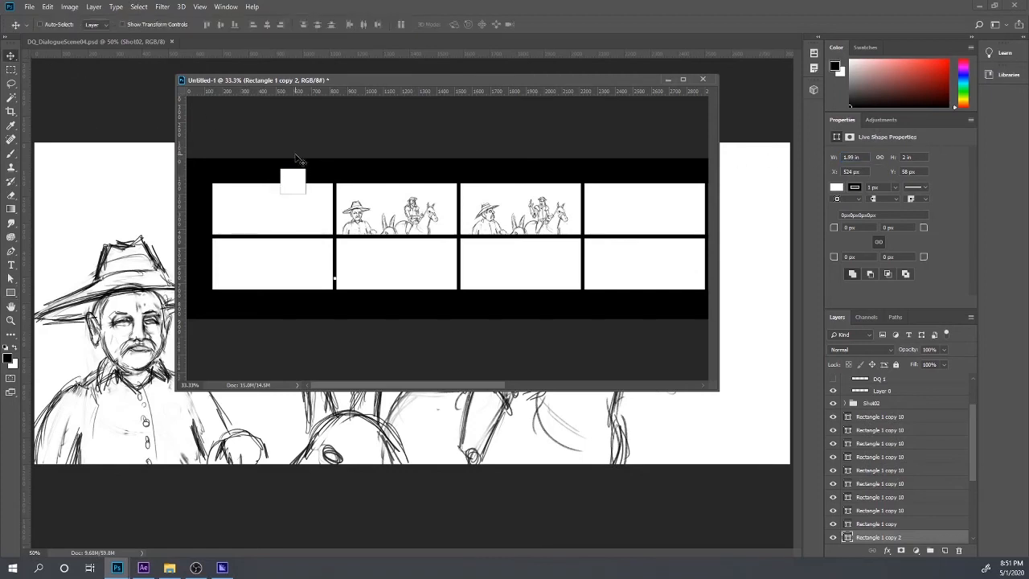
pyautogui.moveTo(302, 185); pyautogui.dragTo(203, 175)
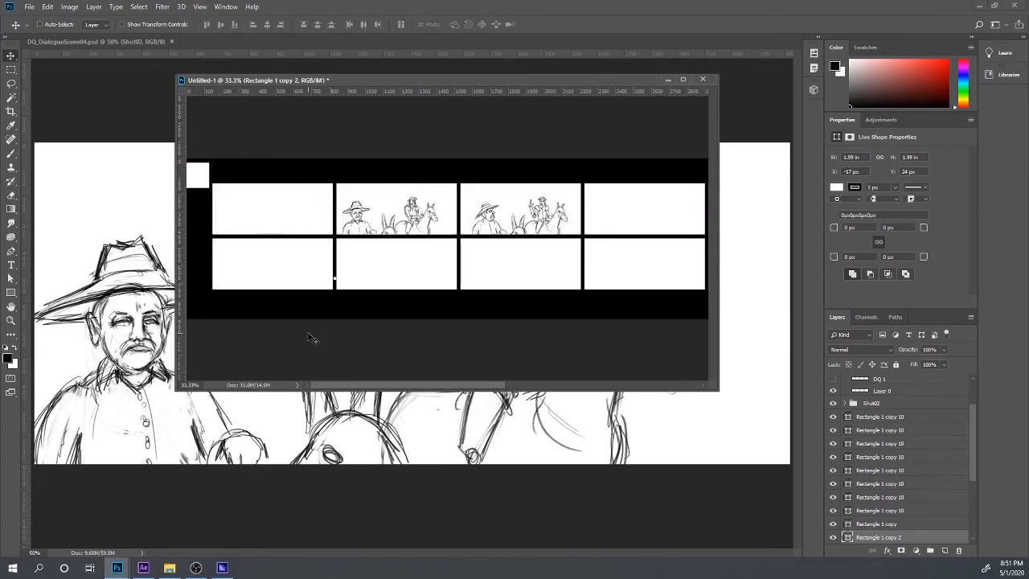
pyautogui.hotkey('ctrl', '+')
pyautogui.hotkey('ctrl', '+')
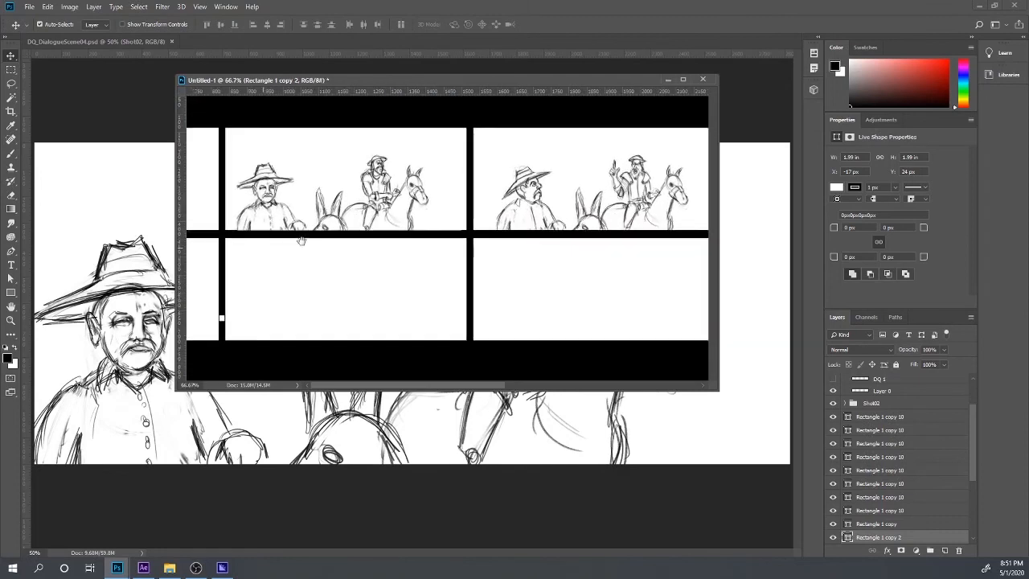
pyautogui.moveTo(302, 242); pyautogui.dragTo(563, 260)
pyautogui.moveTo(213, 128)
pyautogui.mouseDown()
pyautogui.moveTo(212, 111)
pyautogui.moveTo(224, 123)
pyautogui.mouseUp()
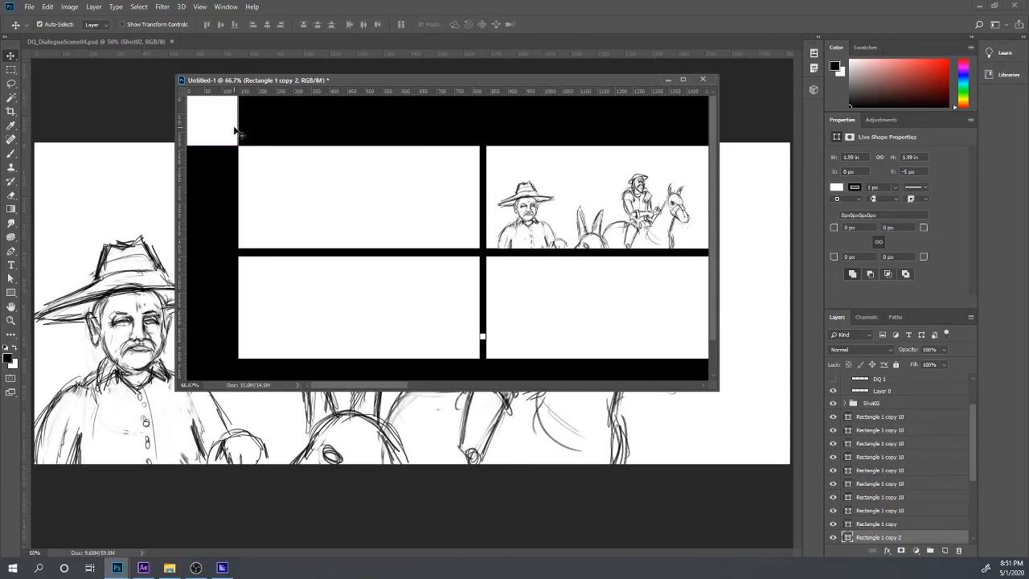
pyautogui.scroll(-2, 235, 132)
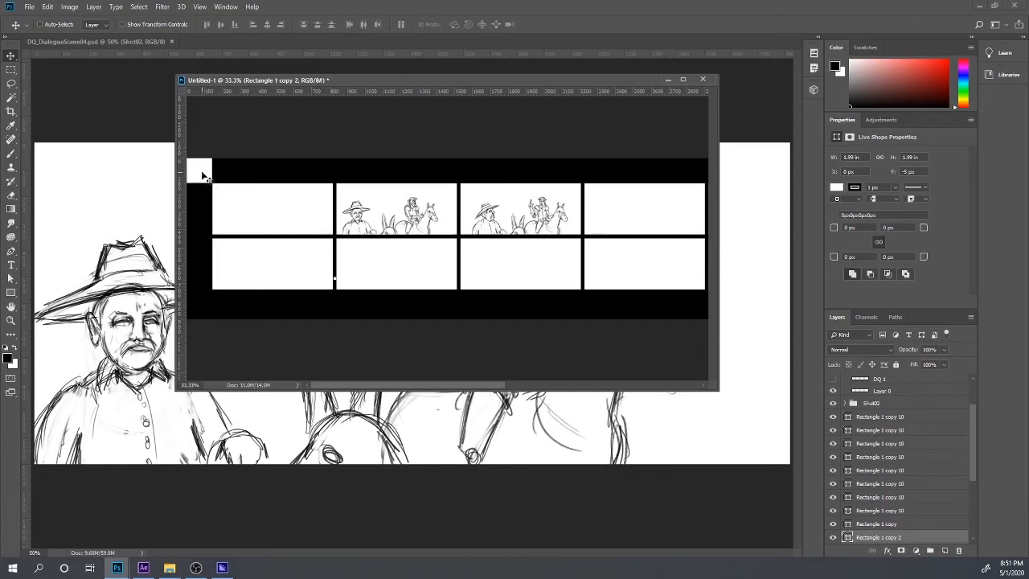
pyautogui.moveTo(202, 168); pyautogui.dragTo(205, 308)
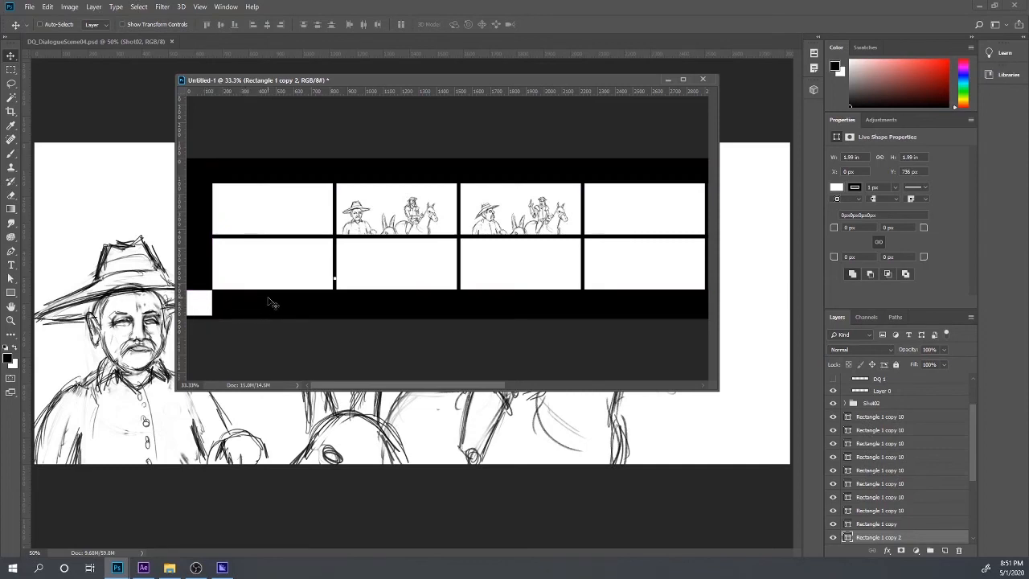
# - Crop the template canvas so the black border below the panels matches the height of the square
pyautogui.hotkey('ctrl', '-')
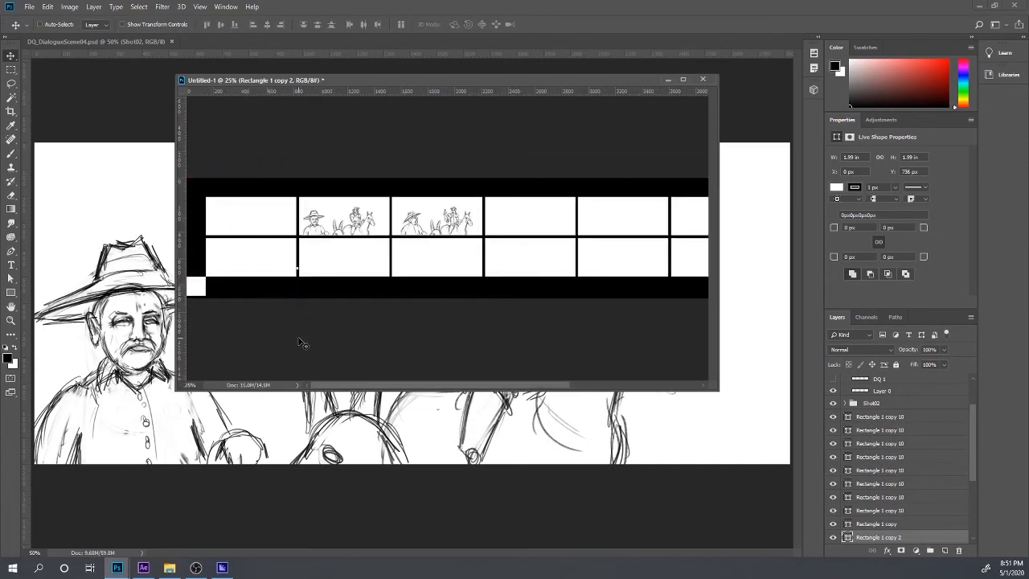
pyautogui.hotkey('ctrl', '-')
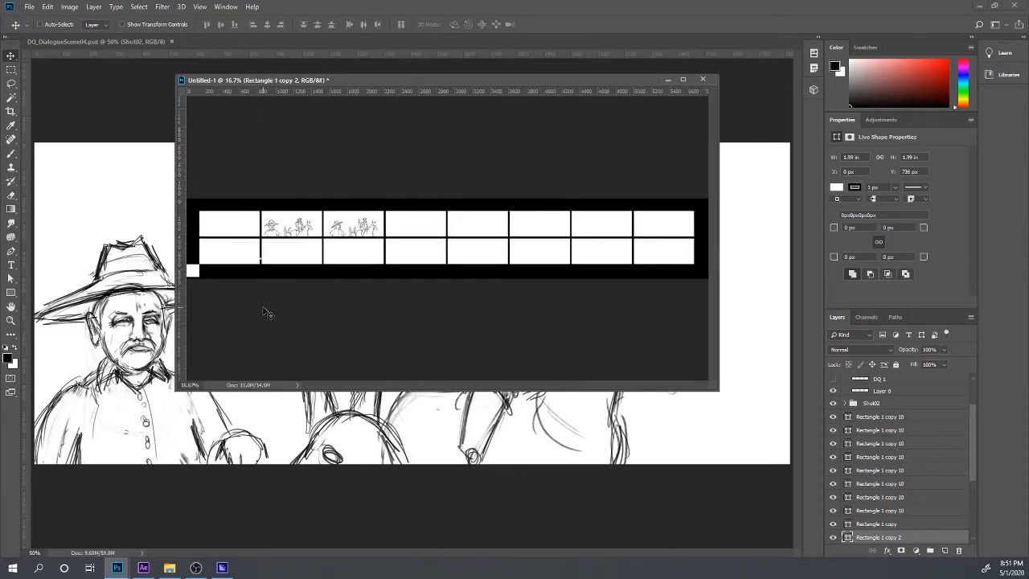
pyautogui.press('c')
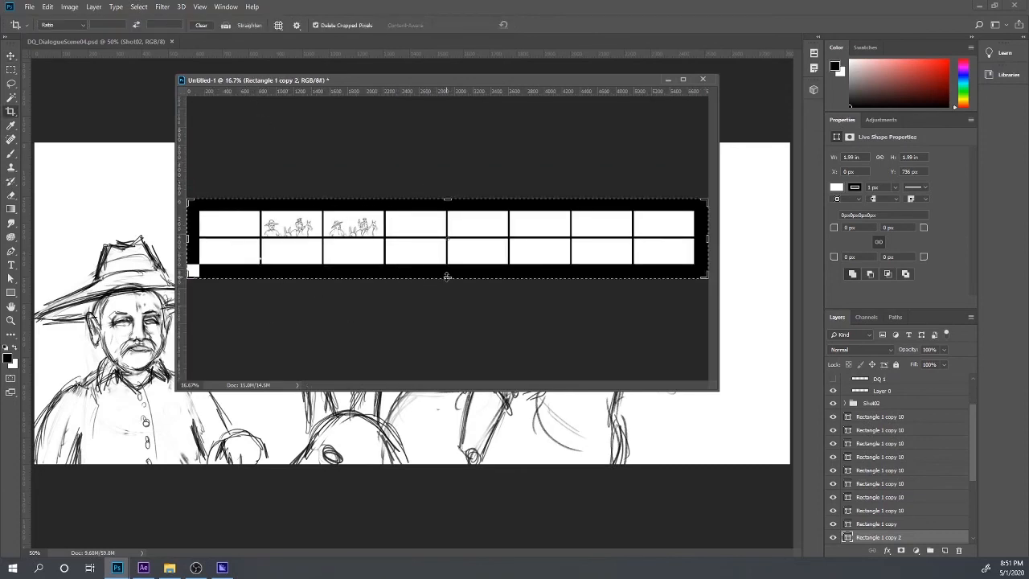
pyautogui.hotkey('ctrl', '+')
pyautogui.hotkey('ctrl', '+')
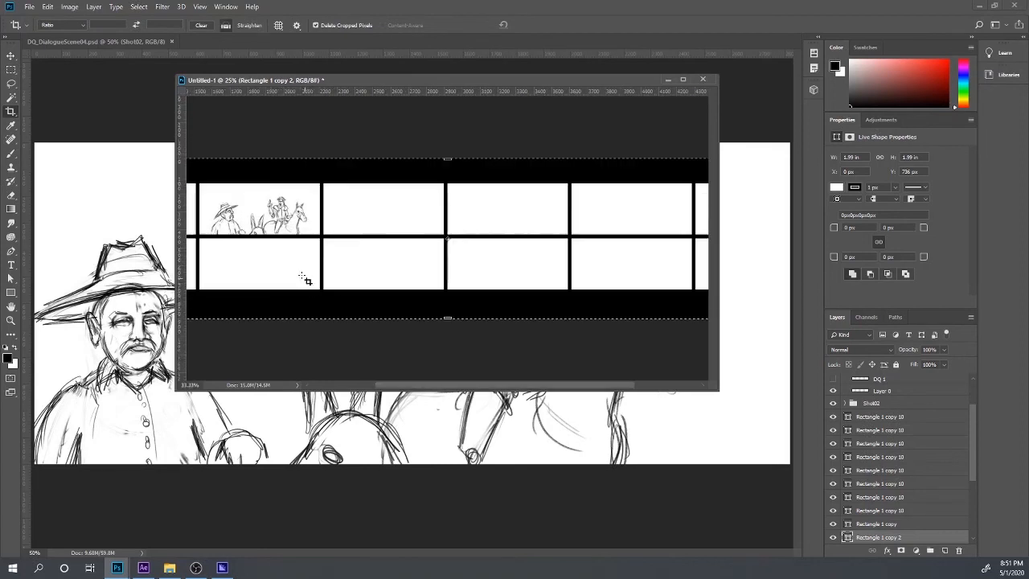
pyautogui.moveTo(222, 248); pyautogui.dragTo(278, 262)
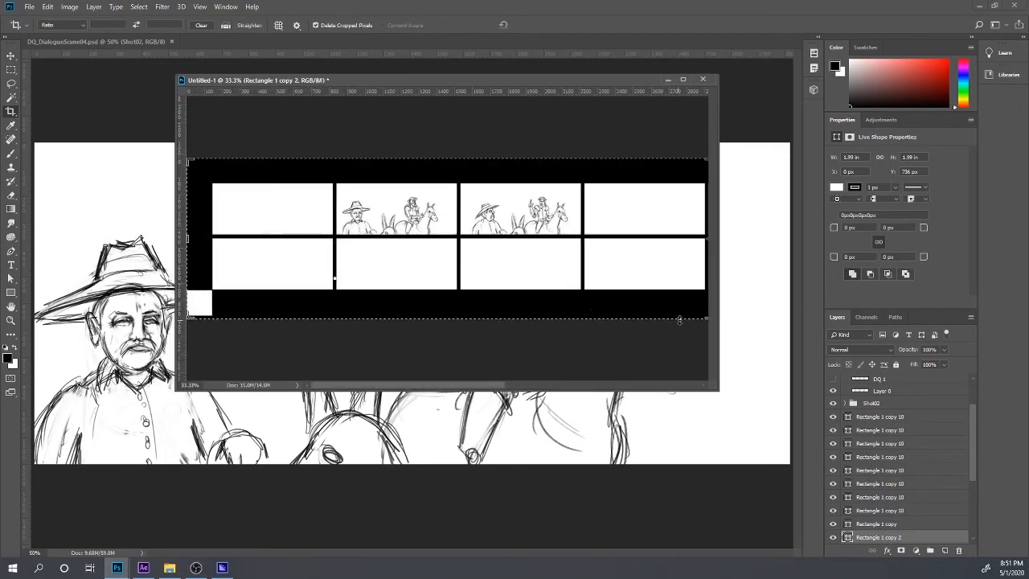
pyautogui.moveTo(706, 319); pyautogui.dragTo(689, 314)
pyautogui.hotkey('ctrl', 'r')
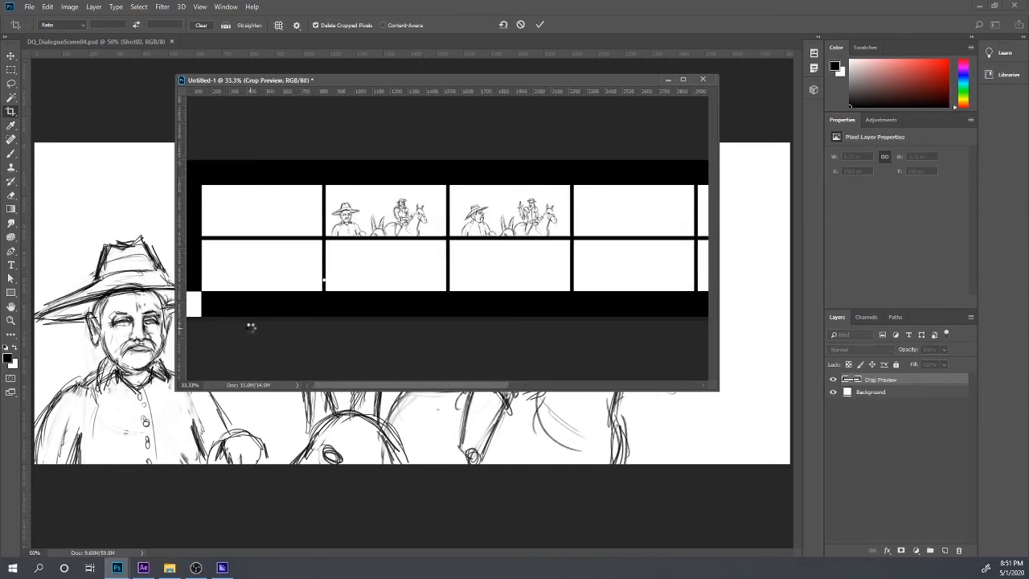
pyautogui.press('Return')
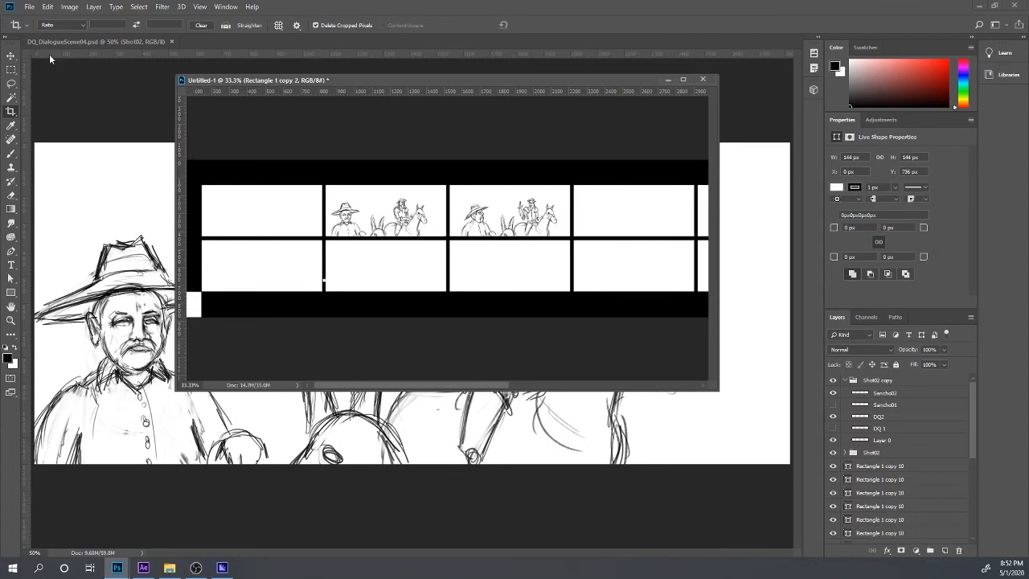
# - Copy the Shot01 group from DQ_DialogueScene04.psd into the panel template
pyautogui.click(13, 57)
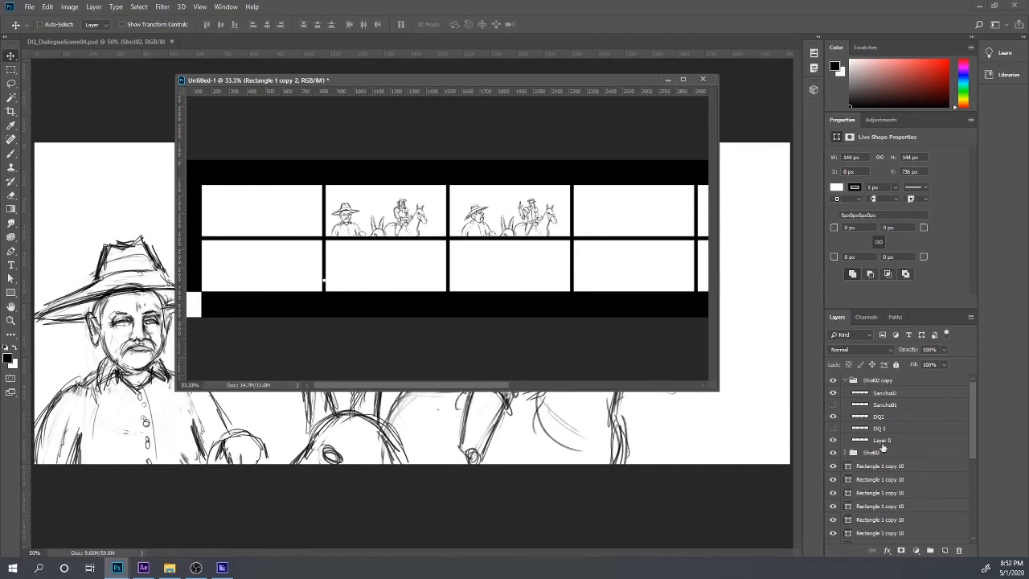
pyautogui.click(454, 424)
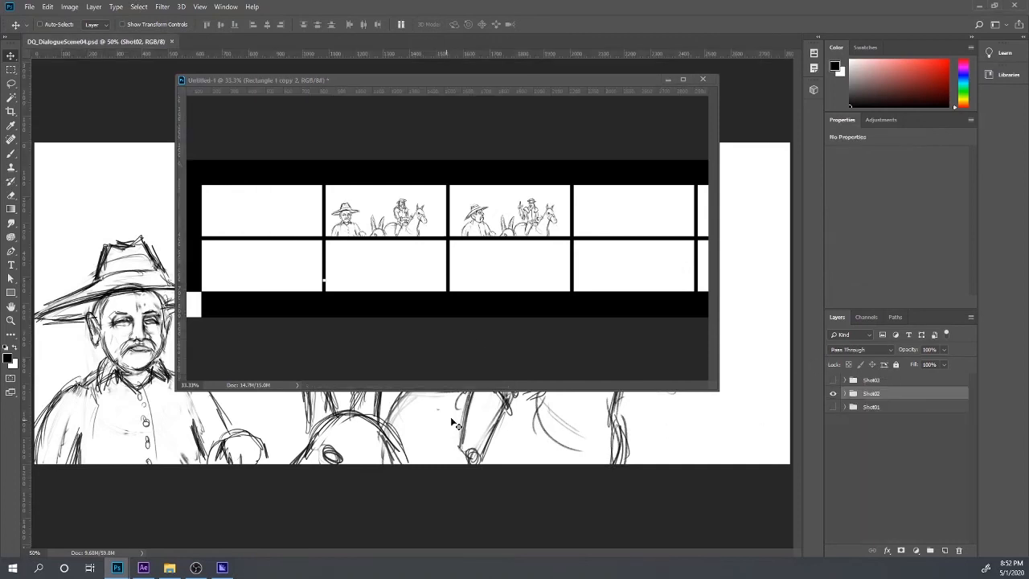
pyautogui.moveTo(895, 408); pyautogui.dragTo(262, 215)
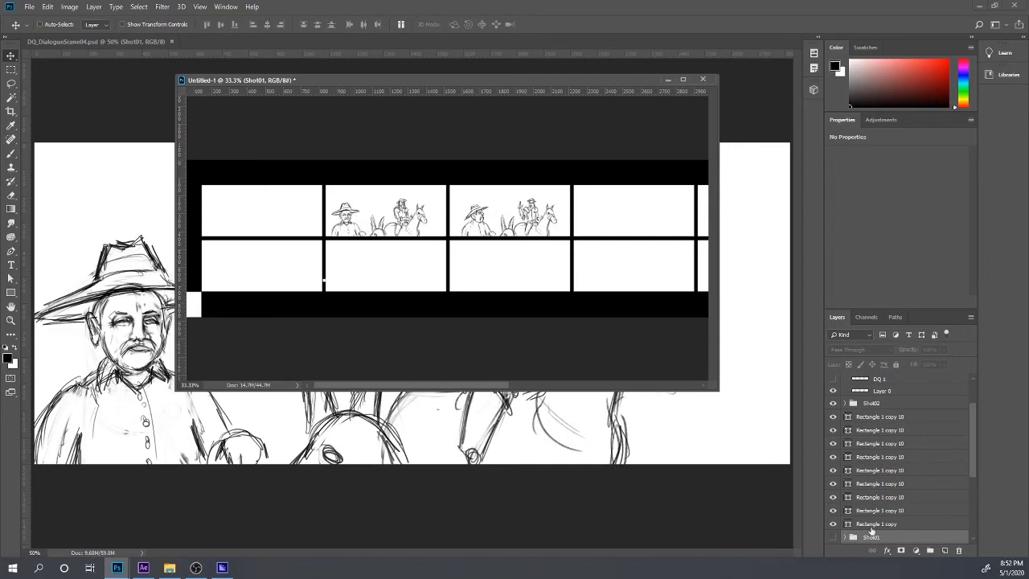
# - Bring the Shot01 group to the front of the layer stack, make it visible, and shift its artwork down over the template
pyautogui.scroll(-2, 874, 518)
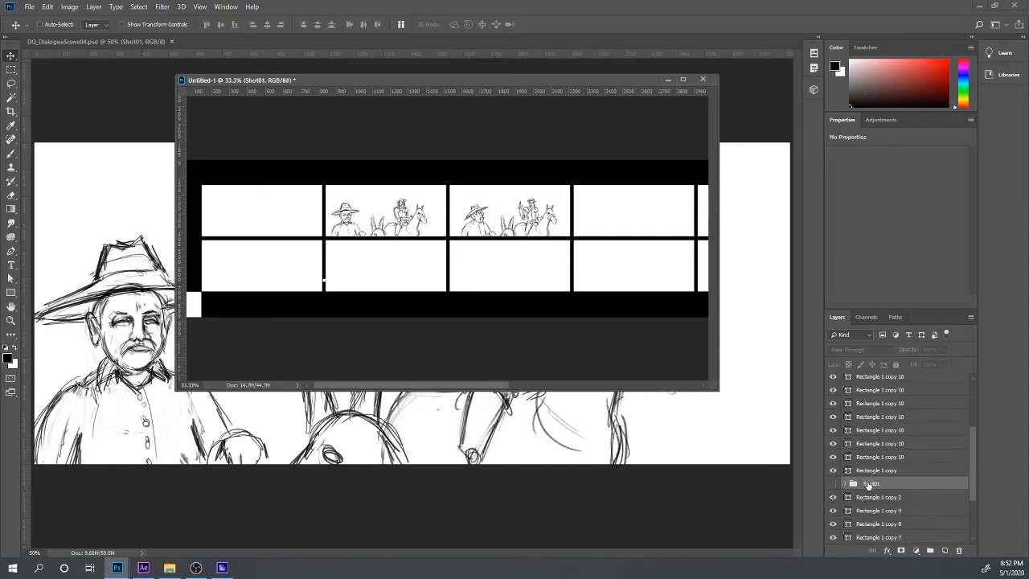
pyautogui.hotkey('ctrl', 'shift', ']')
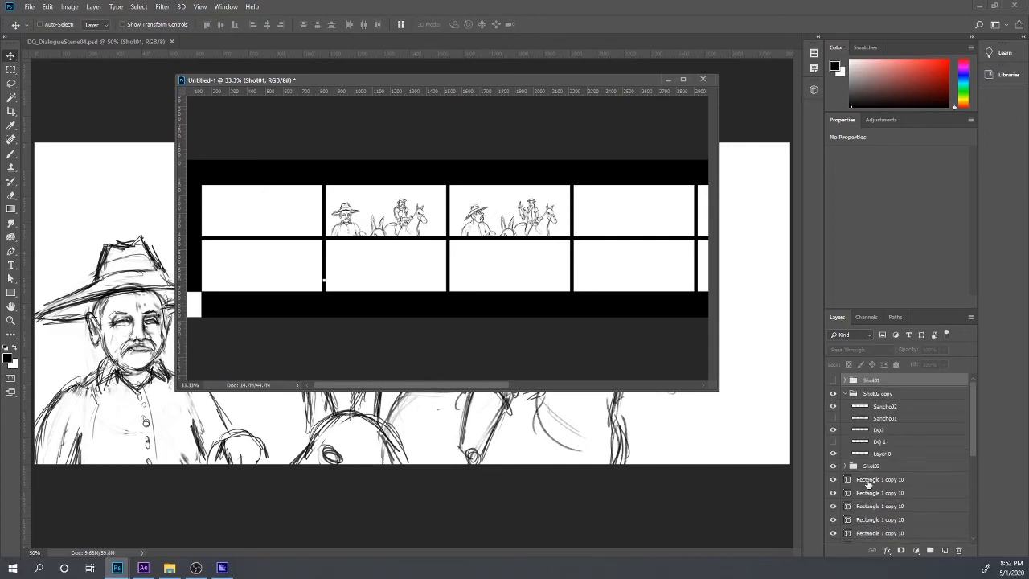
pyautogui.click(833, 380)
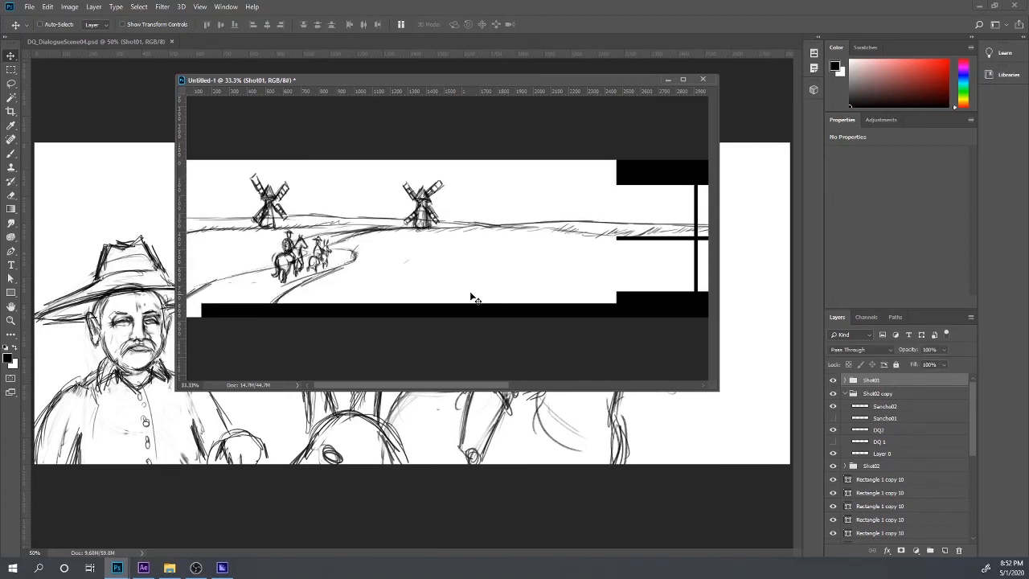
pyautogui.moveTo(546, 222); pyautogui.dragTo(436, 289)
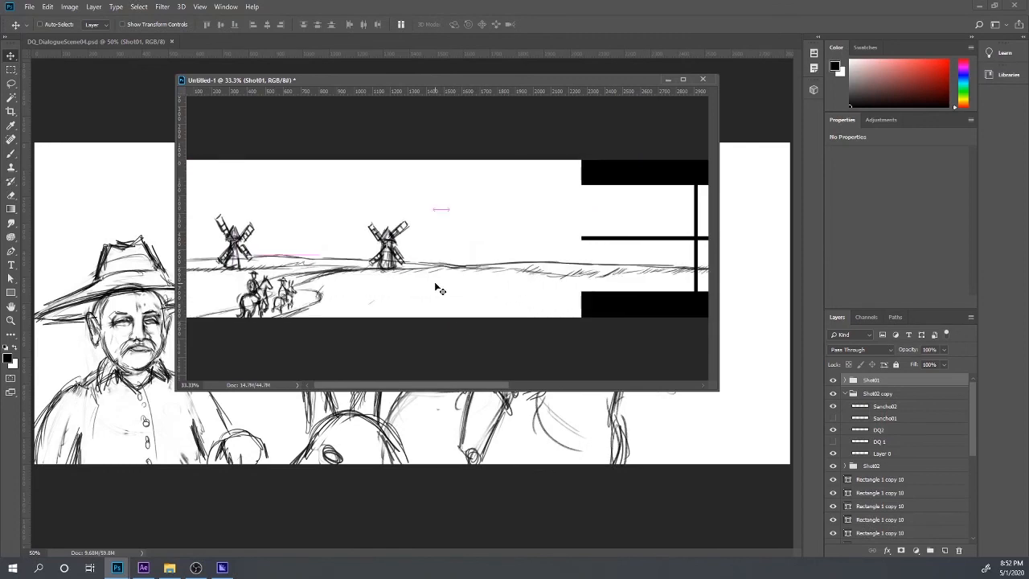
# - Scale the Shot01 group down to about 41% and position it over the template's leftmost panels
pyautogui.hotkey('ctrl', 't')
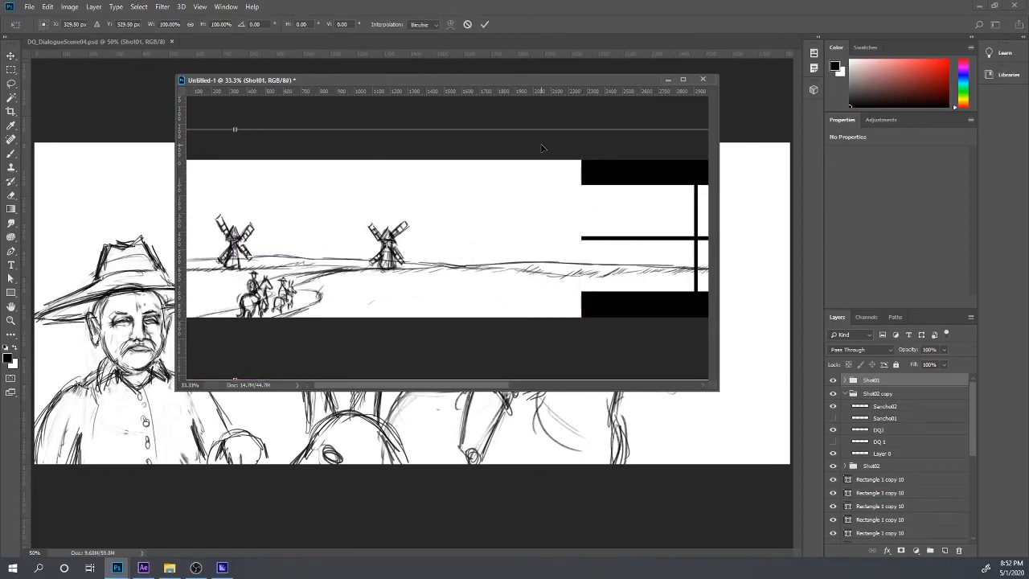
pyautogui.hotkey('ctrl', '-')
pyautogui.hotkey('ctrl', '-')
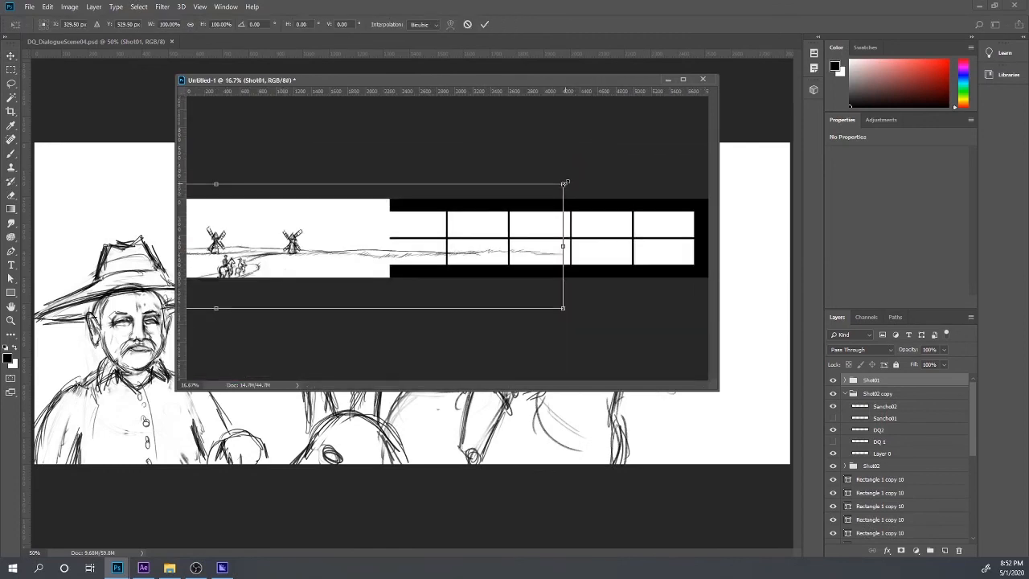
pyautogui.moveTo(564, 183); pyautogui.dragTo(399, 211)
pyautogui.moveTo(265, 248); pyautogui.dragTo(238, 246)
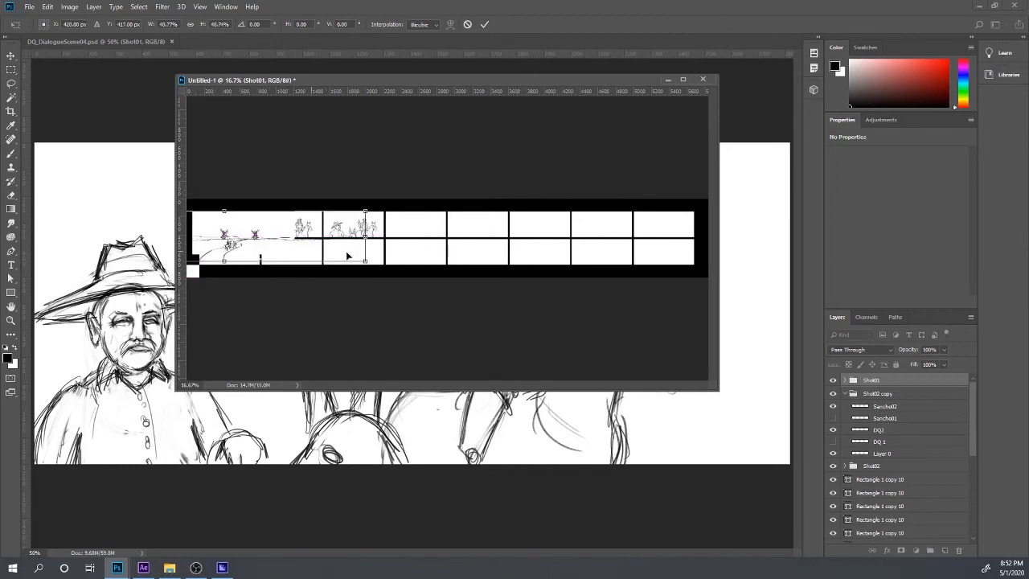
pyautogui.press('Return')
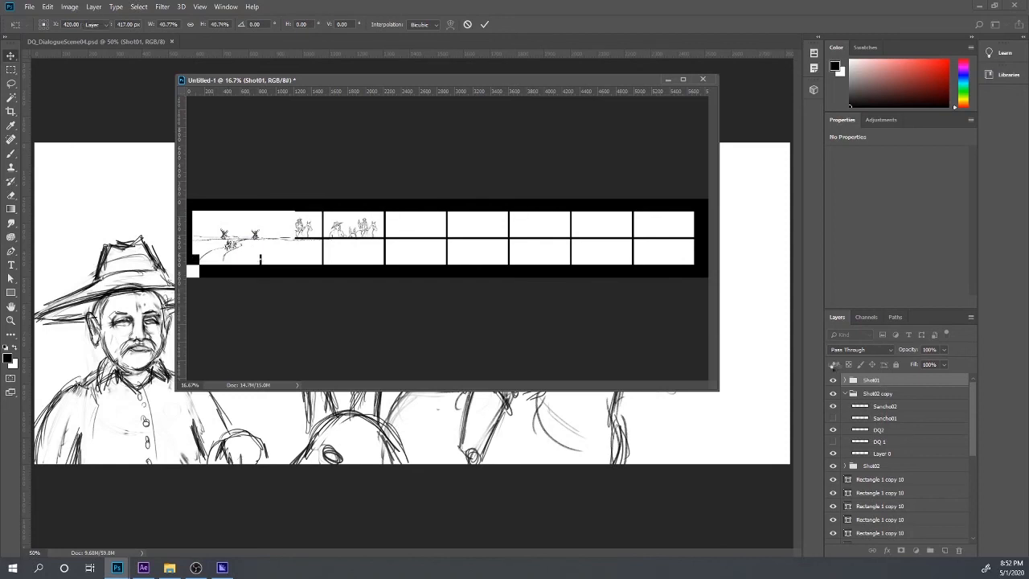
# - Merge the Shot01 group into a single layer and move its windmill artwork over the first upper panel
pyautogui.click(862, 387)
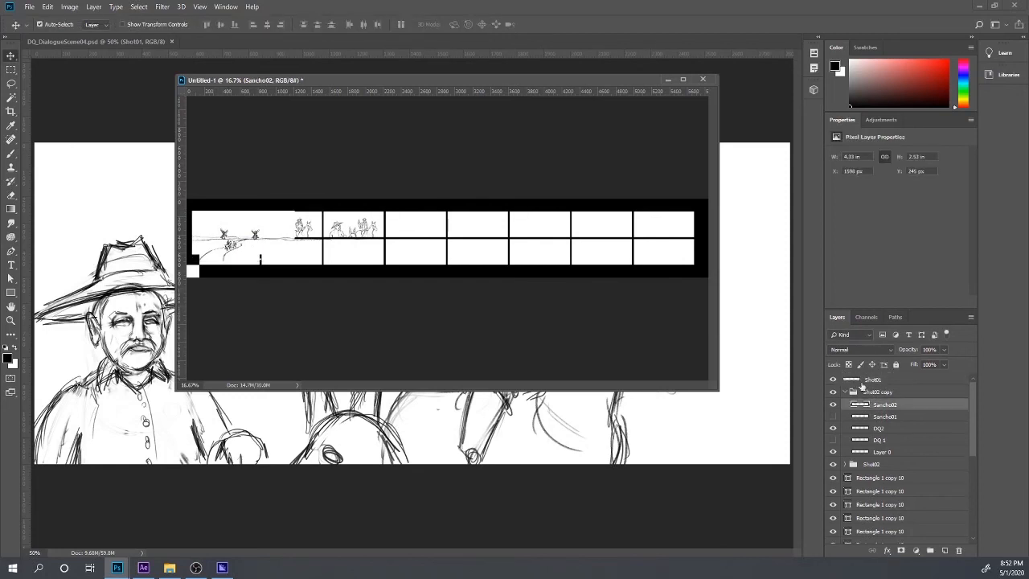
pyautogui.rightClick(243, 233)
pyautogui.click(256, 238)
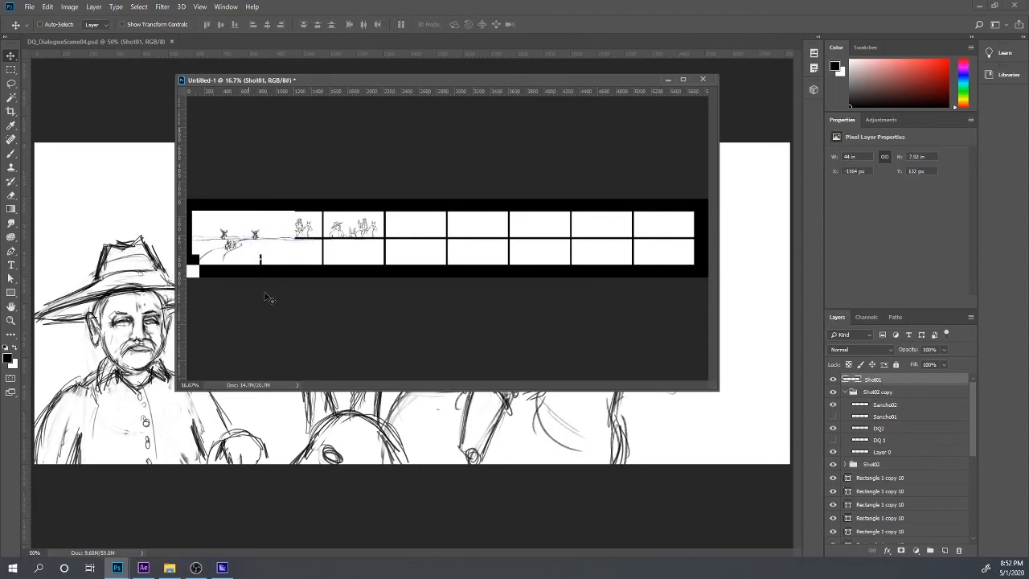
pyautogui.hotkey('ctrl', '+')
pyautogui.hotkey('ctrl', '+')
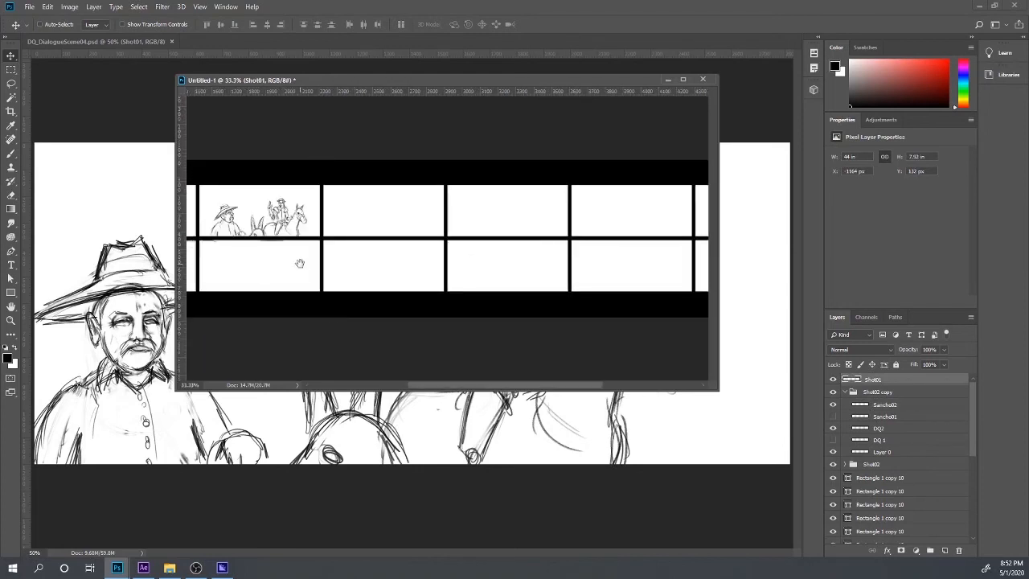
pyautogui.moveTo(298, 265); pyautogui.dragTo(248, 207)
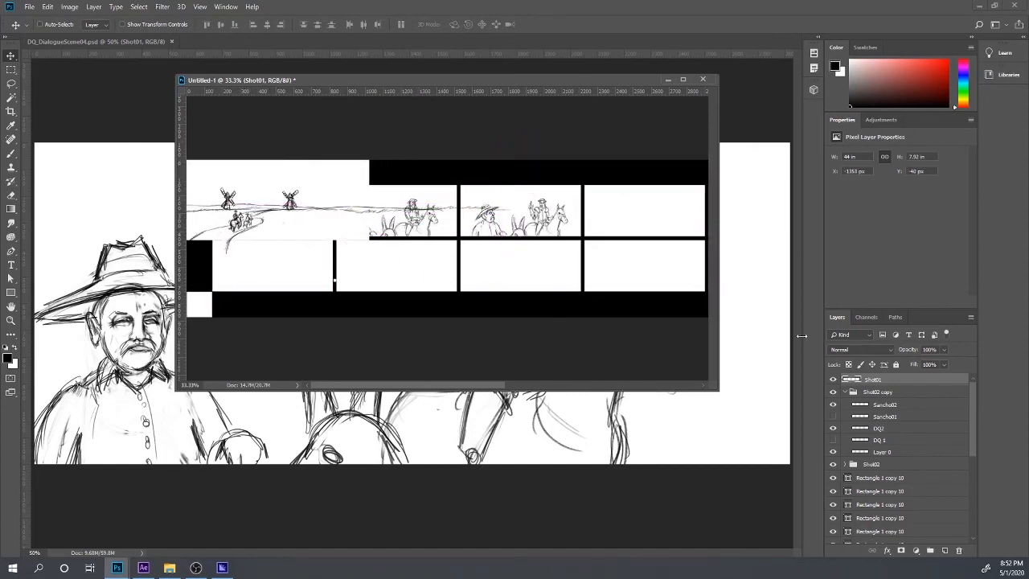
# - Move the Shot01 layer down the stack to directly above Rectangle 1
pyautogui.moveTo(911, 382)
pyautogui.mouseDown()
pyautogui.moveTo(901, 383)
pyautogui.moveTo(892, 546)
pyautogui.moveTo(891, 521)
pyautogui.mouseUp()
pyautogui.scroll(-10, 893, 516)
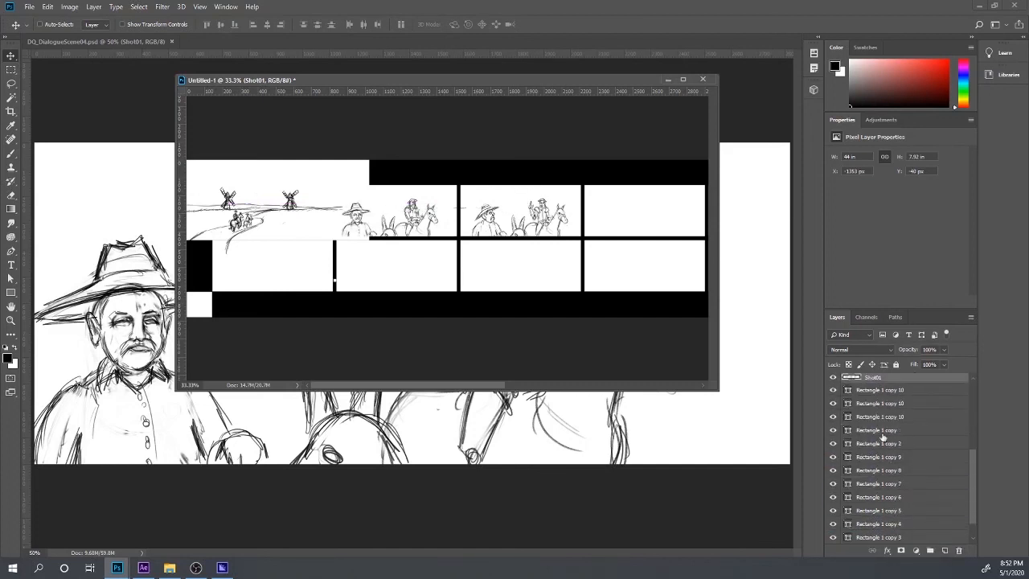
pyautogui.moveTo(873, 374)
pyautogui.mouseDown()
pyautogui.moveTo(907, 500)
pyautogui.moveTo(907, 528)
pyautogui.moveTo(889, 508)
pyautogui.moveTo(879, 525)
pyautogui.mouseUp()
pyautogui.scroll(-2, 908, 515)
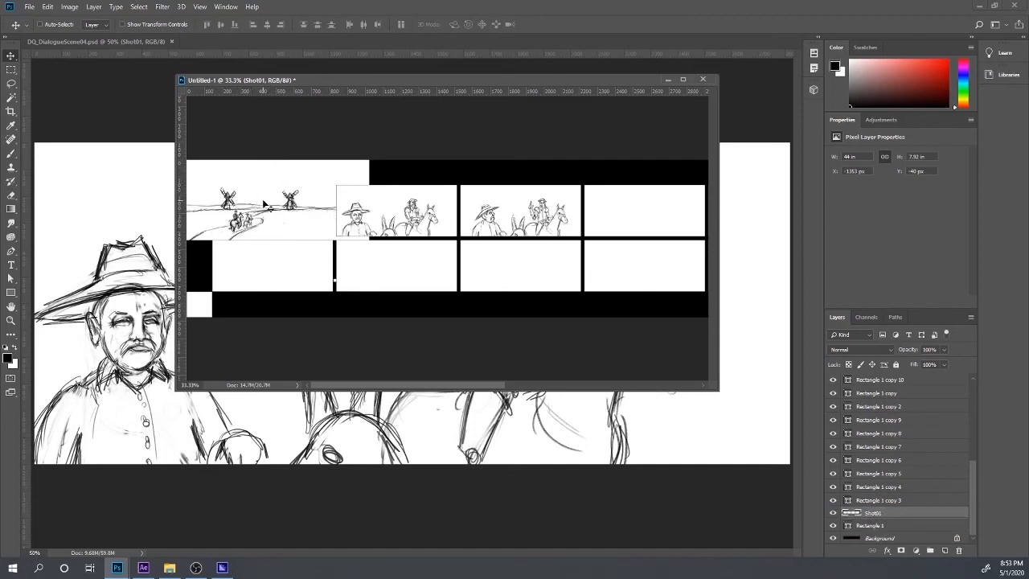
# - Clip the Shot01 layer to Rectangle 1 with a clipping mask and adjust the artwork's framing inside the first panel
pyautogui.rightClick(879, 516)
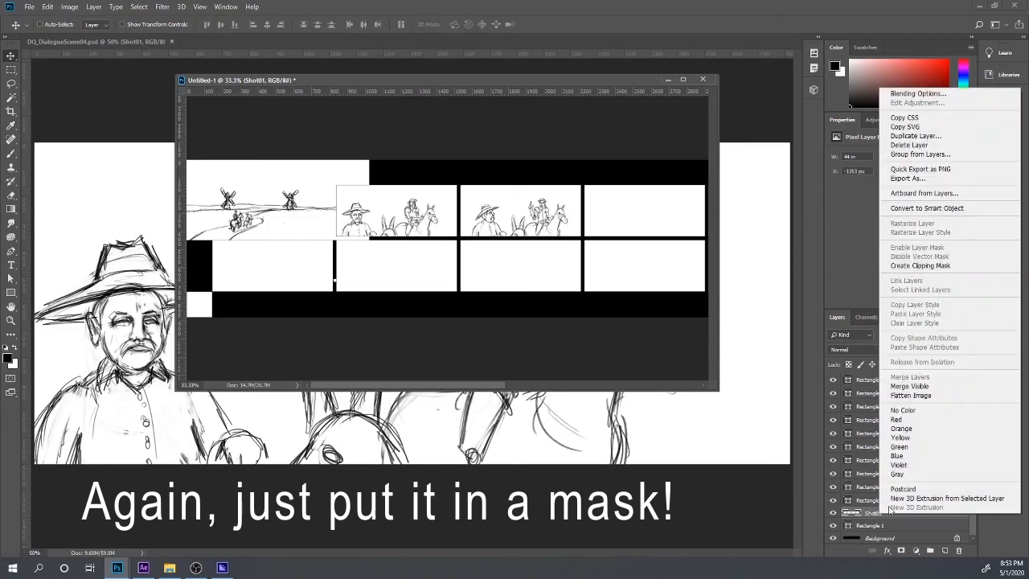
pyautogui.click(913, 266)
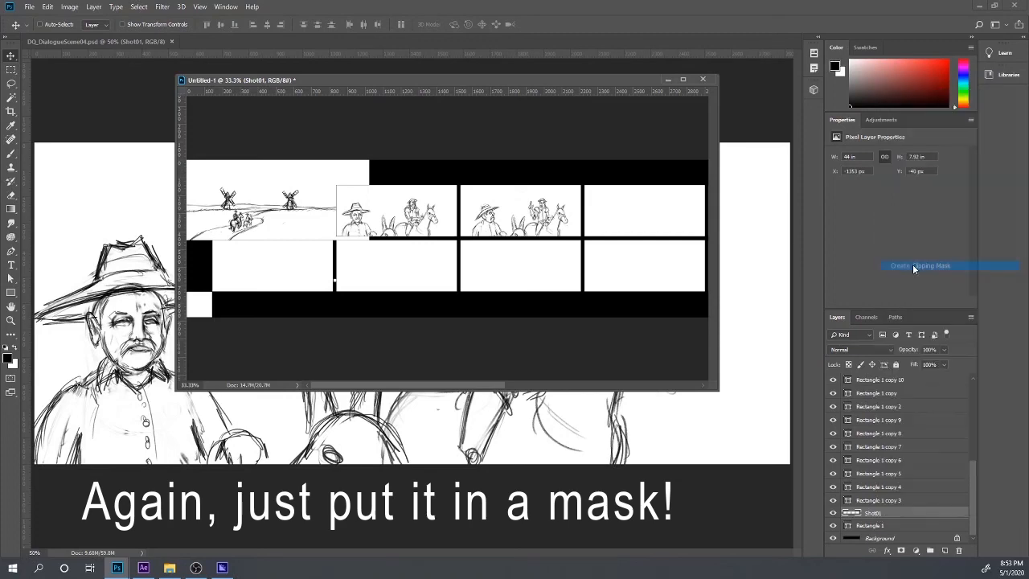
pyautogui.moveTo(265, 209)
pyautogui.mouseDown()
pyautogui.moveTo(286, 210)
pyautogui.moveTo(285, 221)
pyautogui.mouseUp()
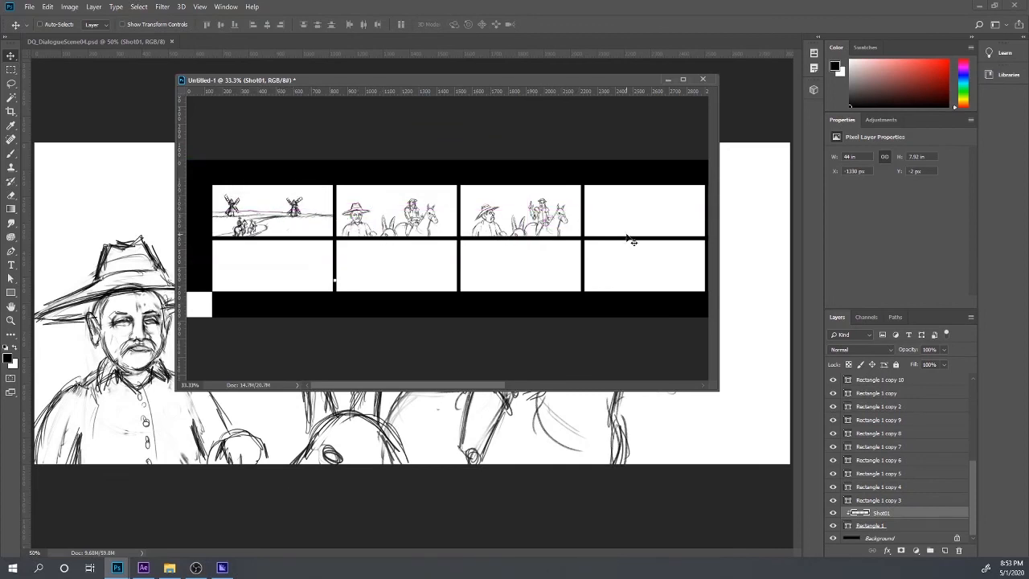
# - Check which layers form the individual panels, briefly hiding and showing Rectangle 1 copy 5
pyautogui.keyDown('shift'); pyautogui.click(897, 524); pyautogui.keyUp('shift')
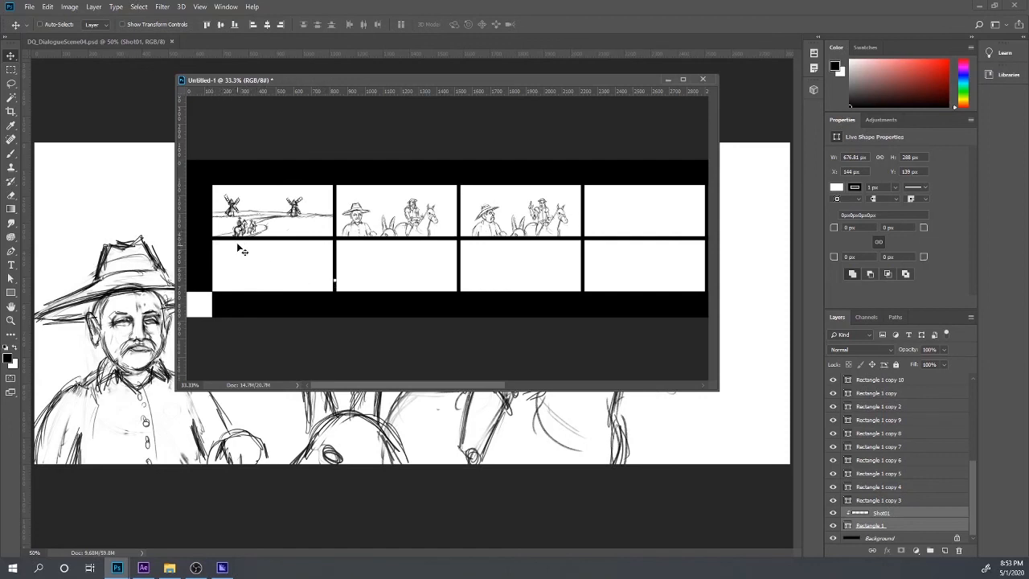
pyautogui.rightClick(257, 260)
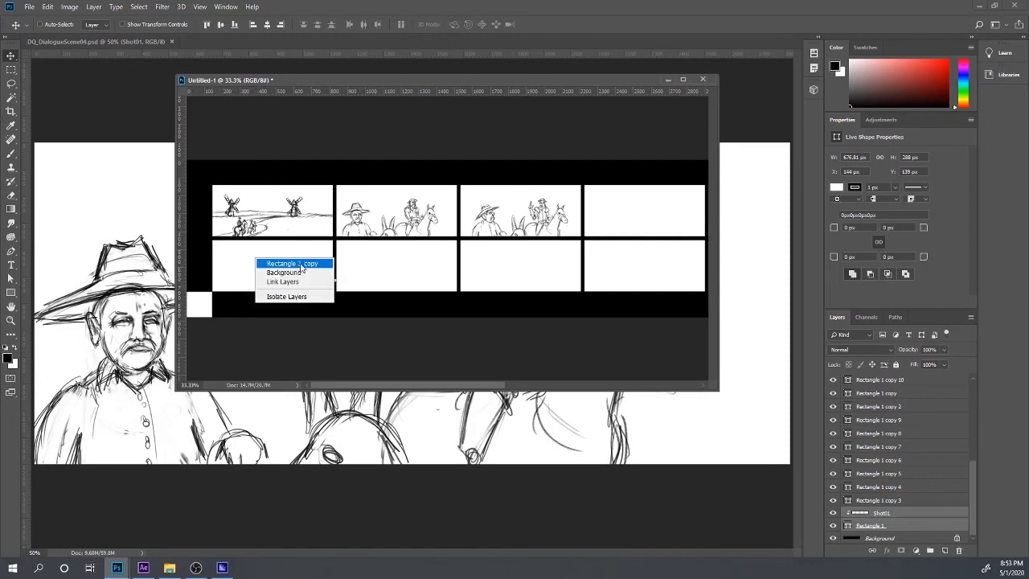
pyautogui.click(299, 264)
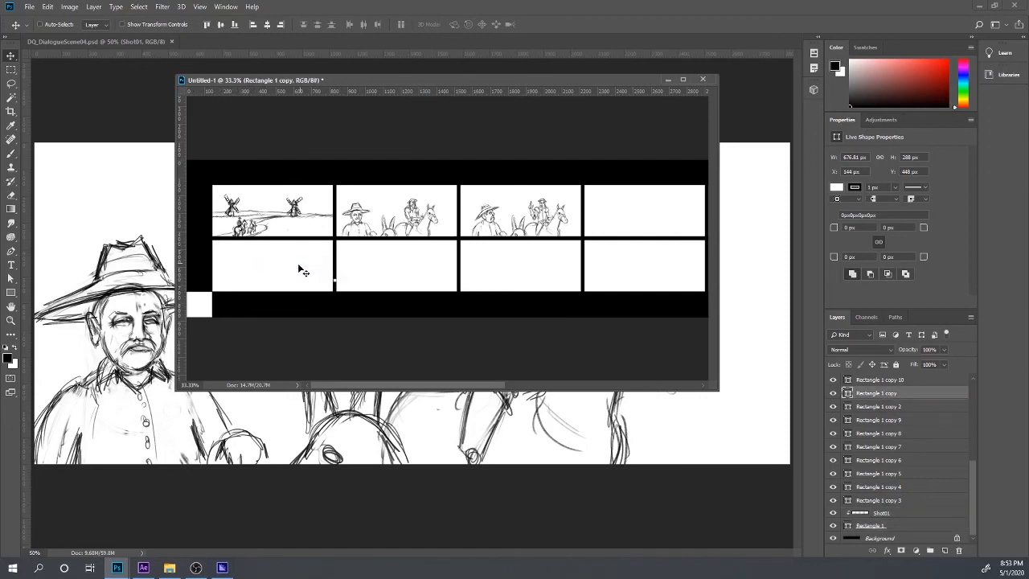
pyautogui.click(865, 478)
pyautogui.click(833, 473)
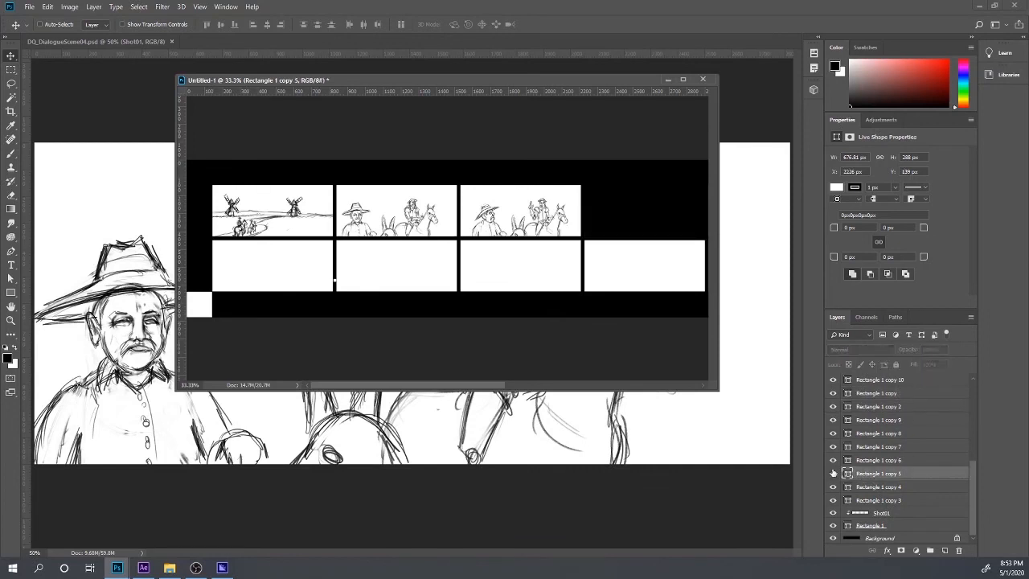
pyautogui.click(833, 473)
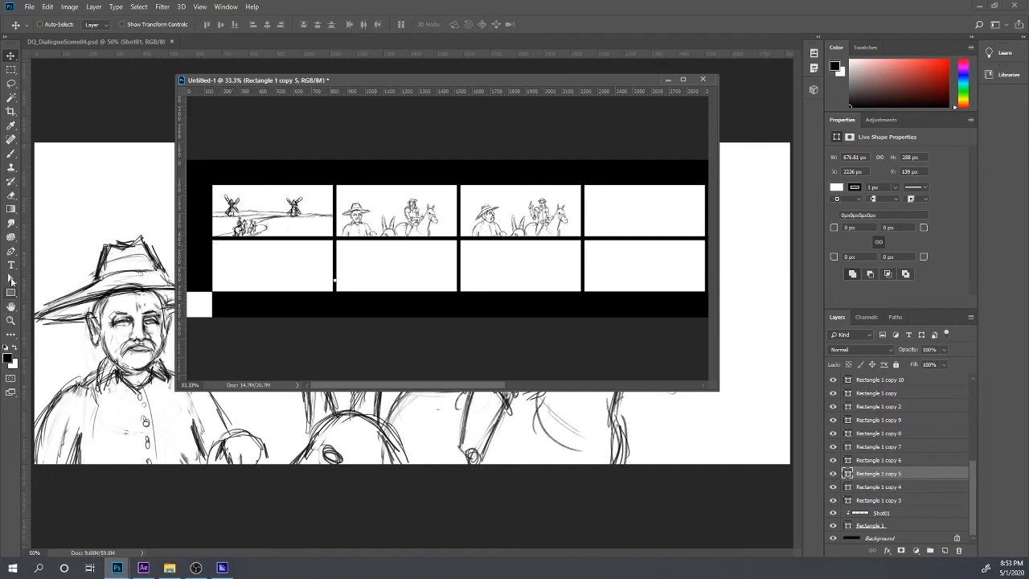
# - Draw a text box under the second lower panel, about as wide as the panel, and set its text color to near-white fefefe
pyautogui.click(11, 264)
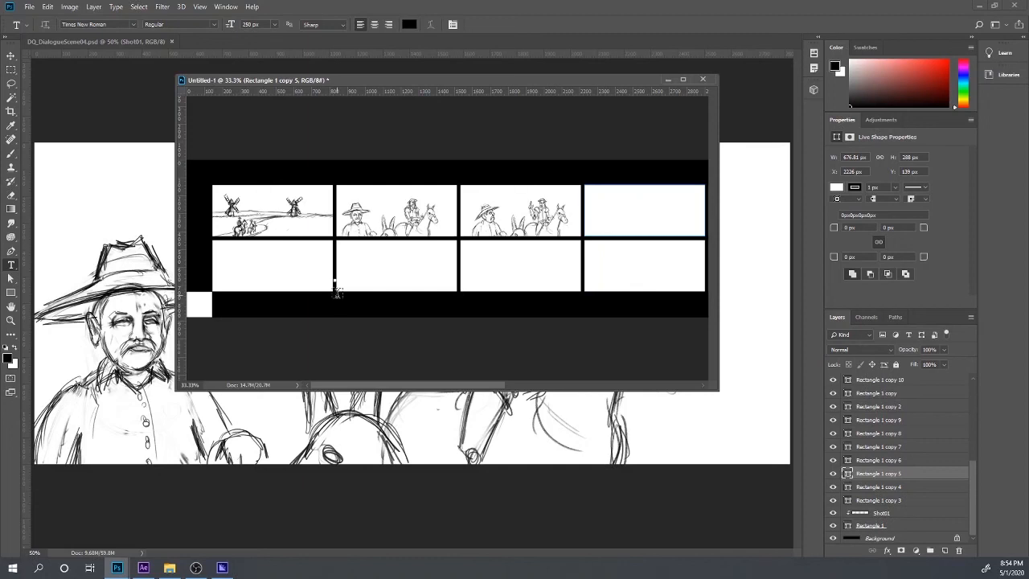
pyautogui.moveTo(336, 296)
pyautogui.mouseDown()
pyautogui.moveTo(400, 310)
pyautogui.moveTo(460, 304)
pyautogui.mouseUp()
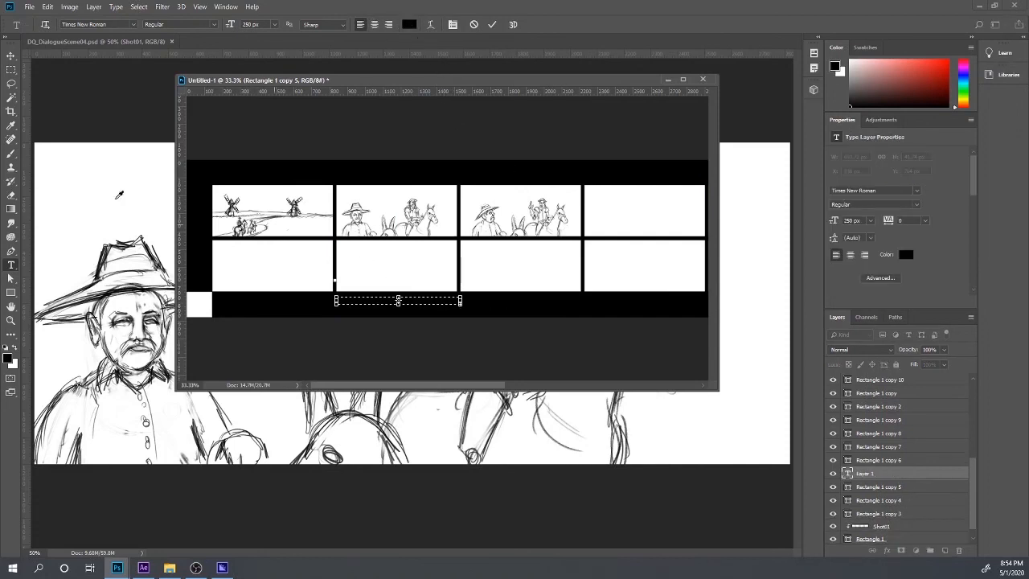
pyautogui.click(409, 25)
pyautogui.moveTo(295, 71); pyautogui.dragTo(400, 47)
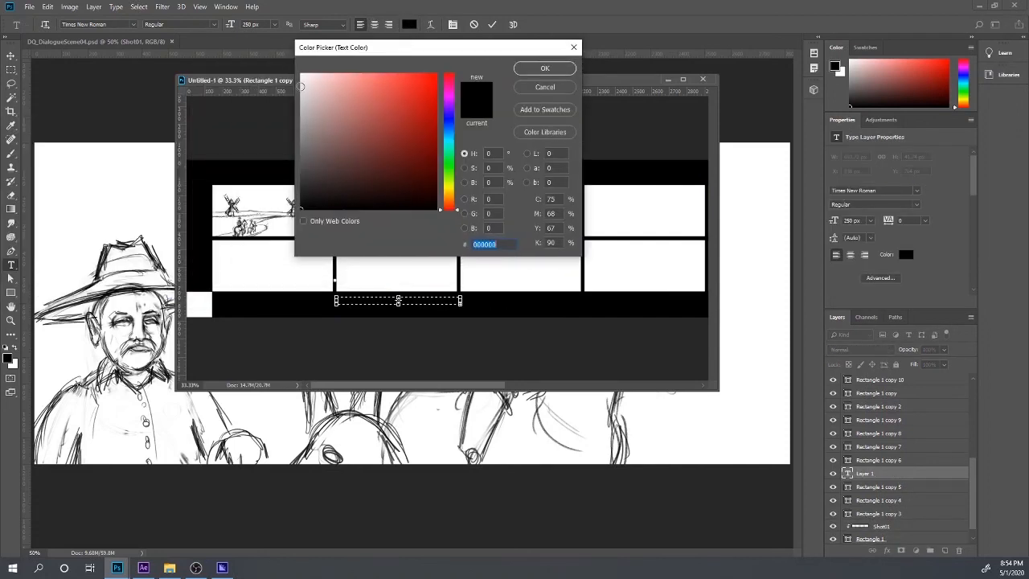
pyautogui.click(308, 86)
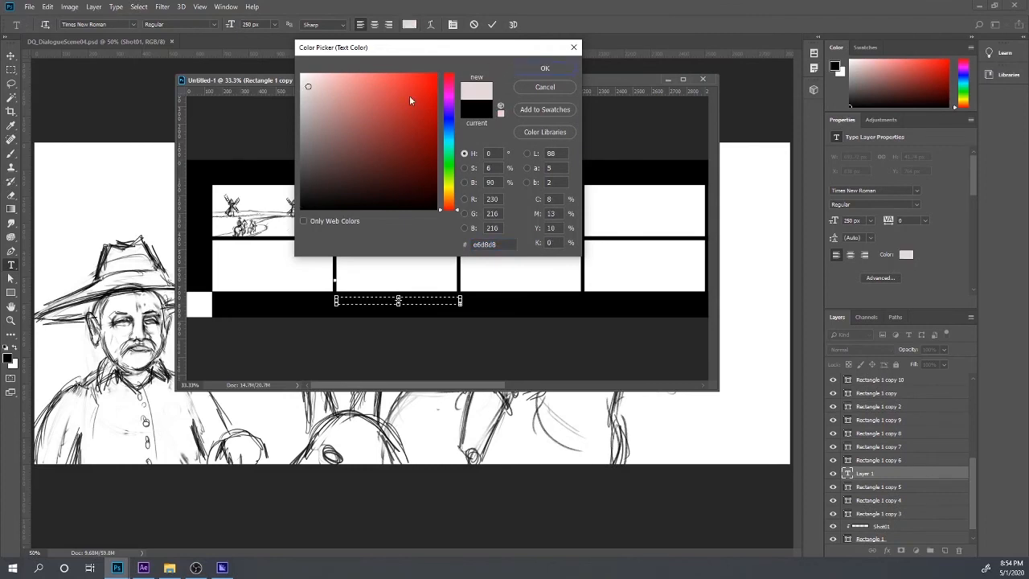
pyautogui.moveTo(320, 89); pyautogui.dragTo(294, 74)
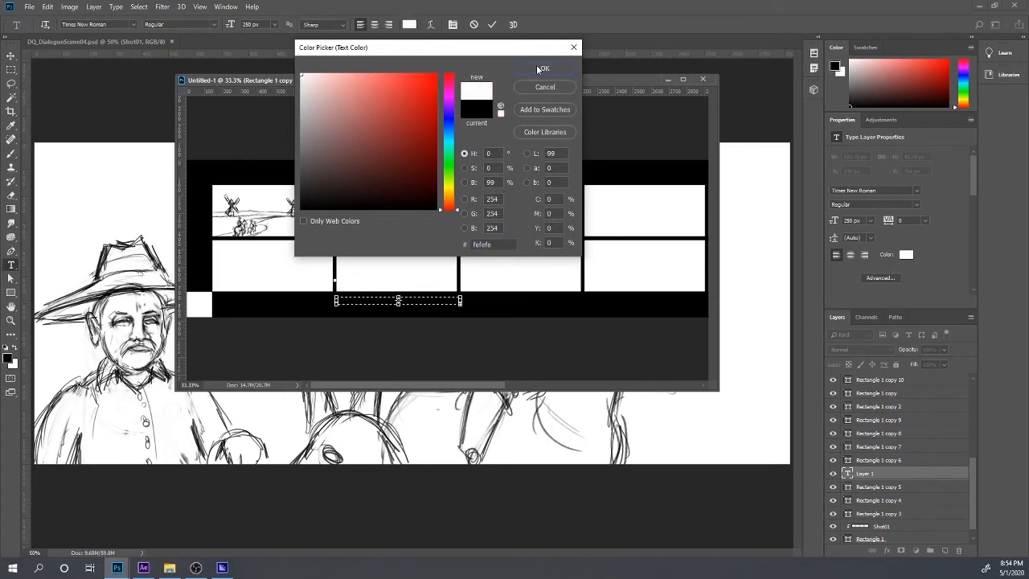
pyautogui.click(541, 68)
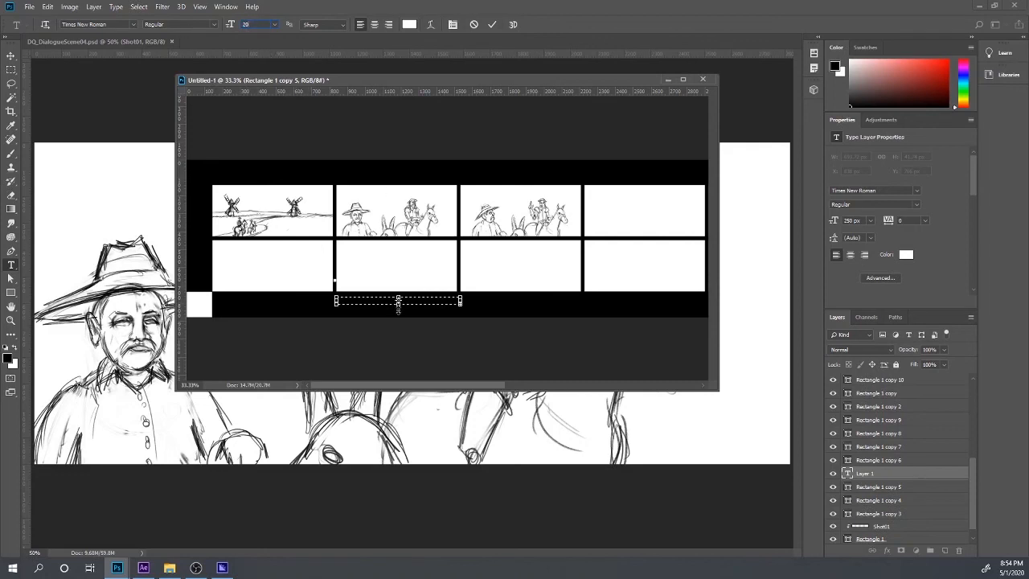
# - Enlarge the text box downward and set the font size to 72 px
pyautogui.moveTo(398, 308); pyautogui.dragTo(399, 356)
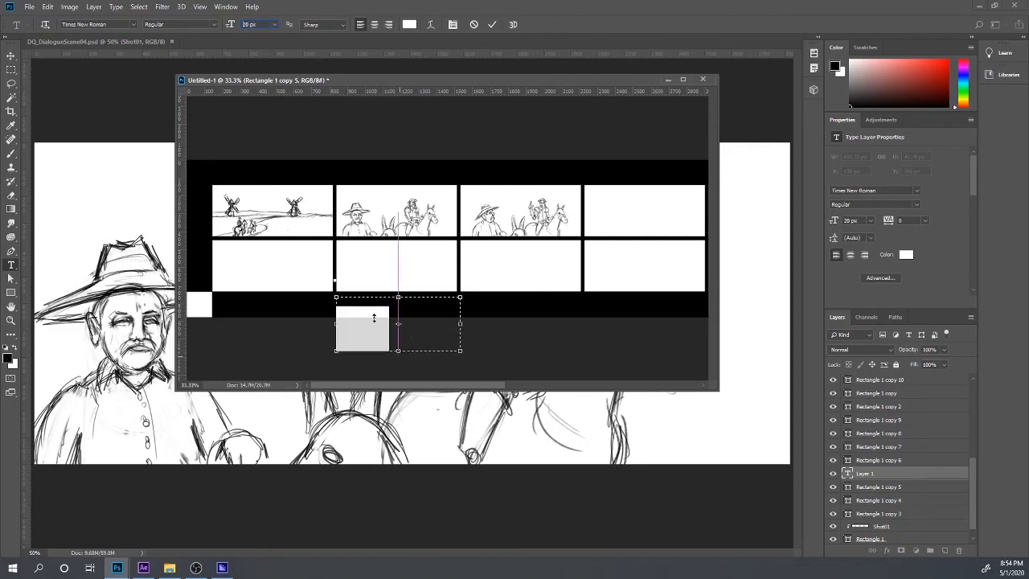
pyautogui.click(272, 27)
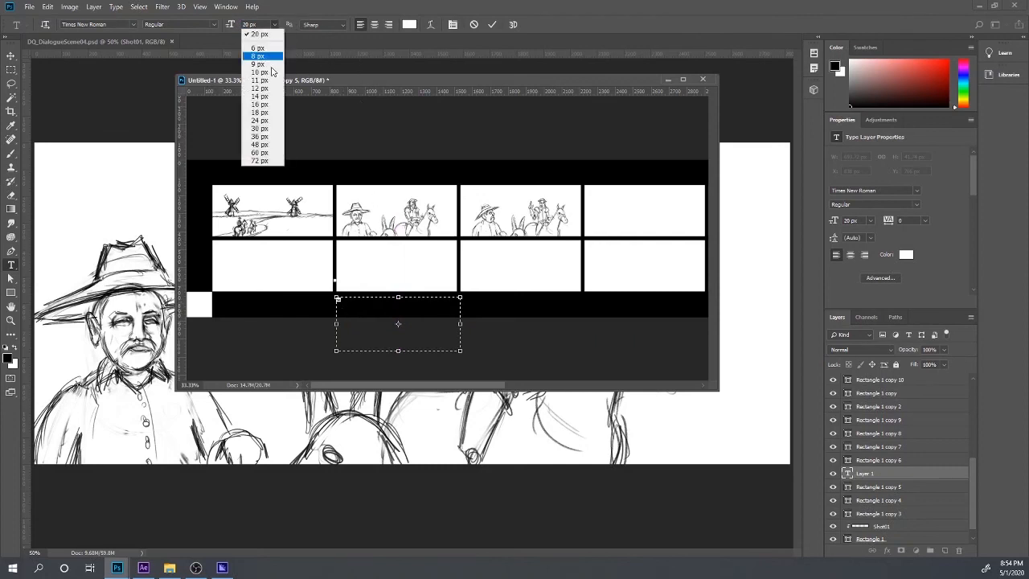
pyautogui.click(261, 161)
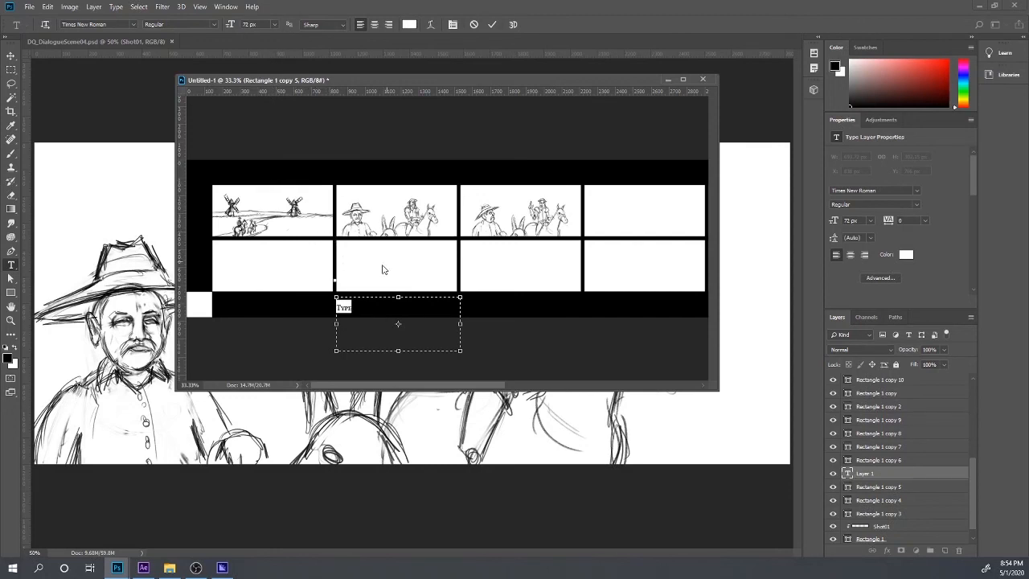
# - Fit the text box to the panel's width within the lower border and enter the text "This is my Dialouge."
pyautogui.press('Right')
pyautogui.moveTo(397, 352); pyautogui.dragTo(398, 316)
pyautogui.moveTo(460, 307); pyautogui.dragTo(456, 307)
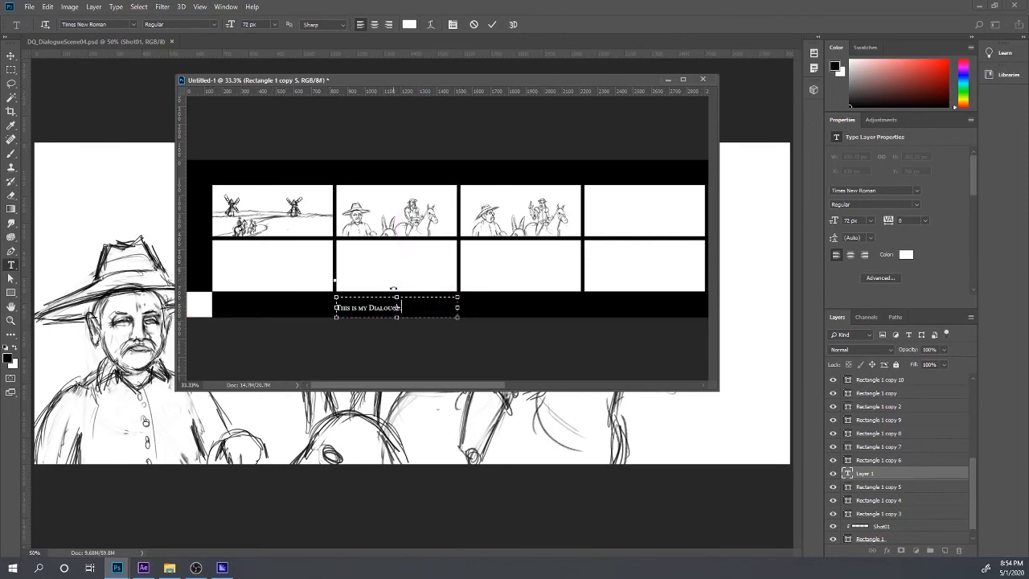
pyautogui.click(9, 52)
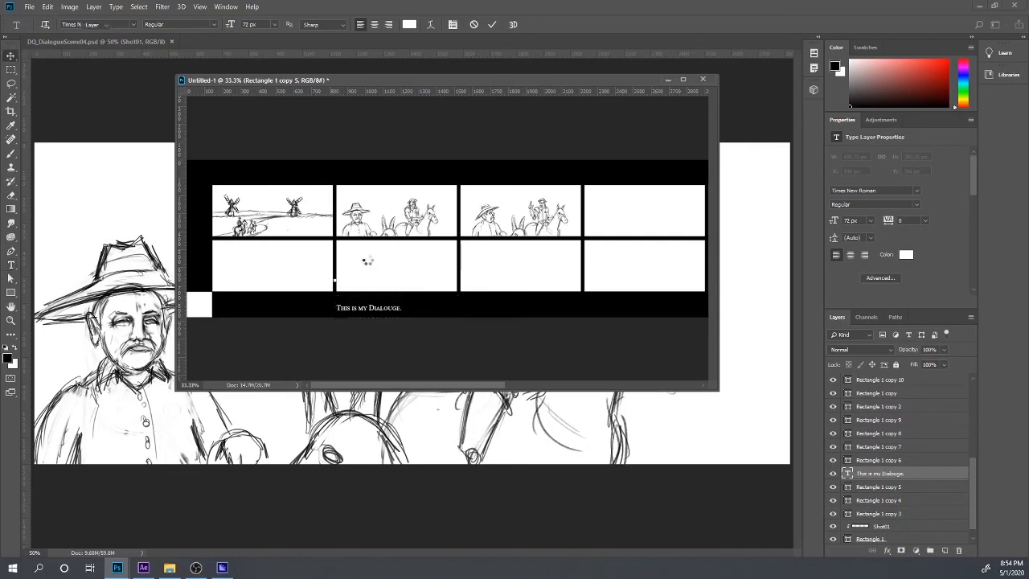
# - Group the second lower panel's rectangle, Rectangle 1 copy 10, with the "This is my Dialouge." text layer
pyautogui.rightClick(369, 266)
pyautogui.click(391, 271)
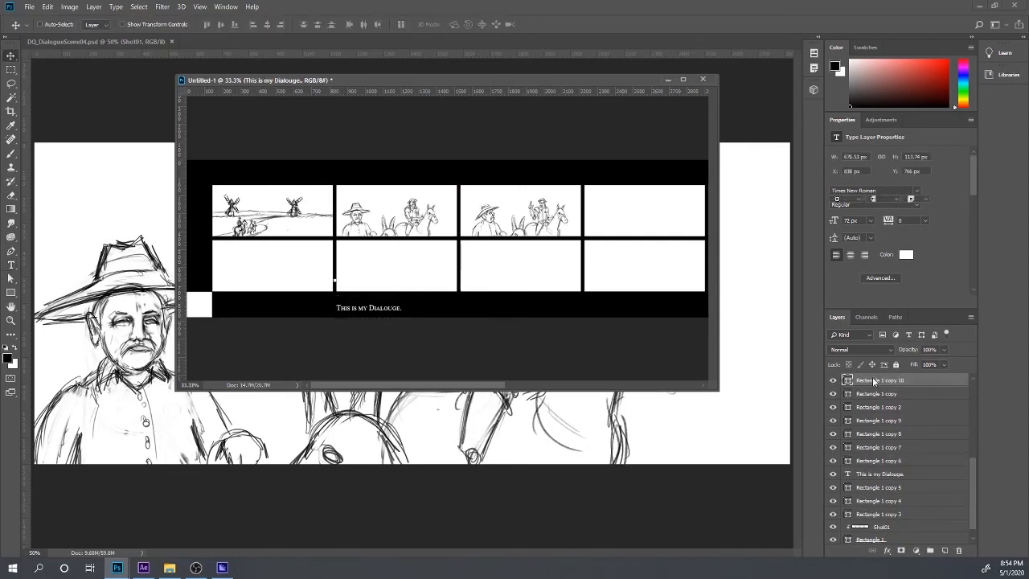
pyautogui.scroll(-1, 910, 532)
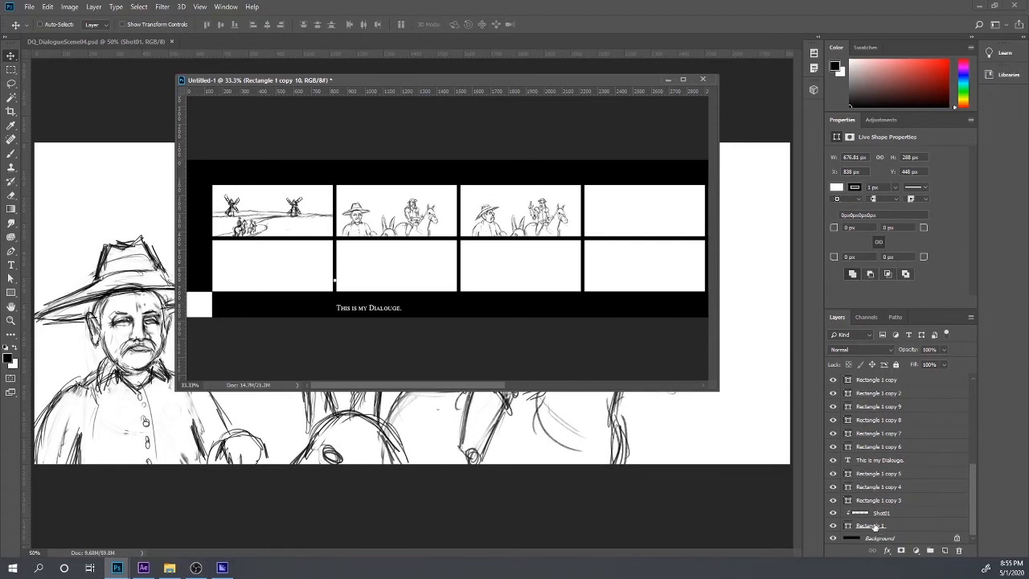
pyautogui.scroll(5, 854, 455)
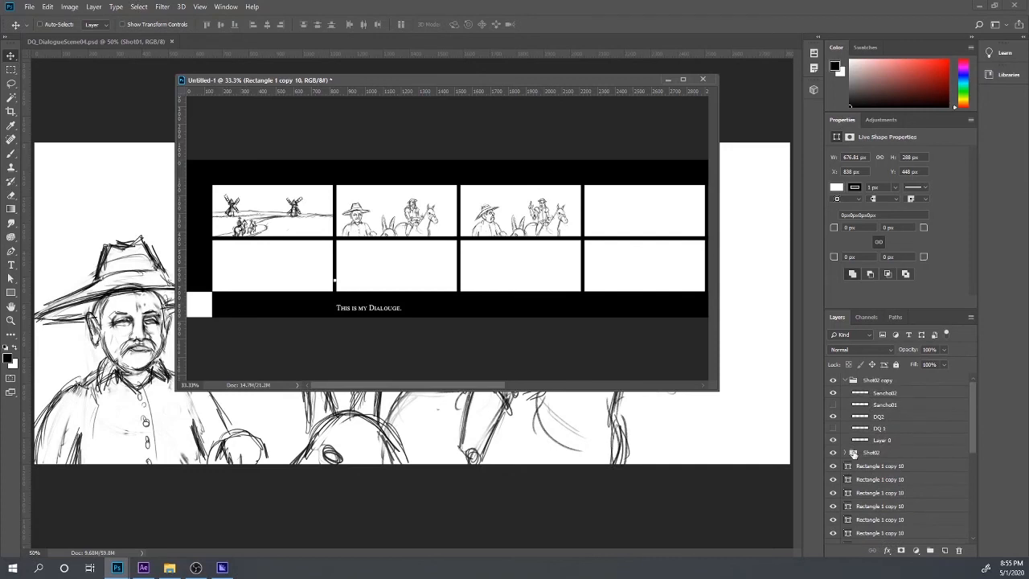
pyautogui.scroll(-5, 852, 453)
pyautogui.scroll(1, 854, 454)
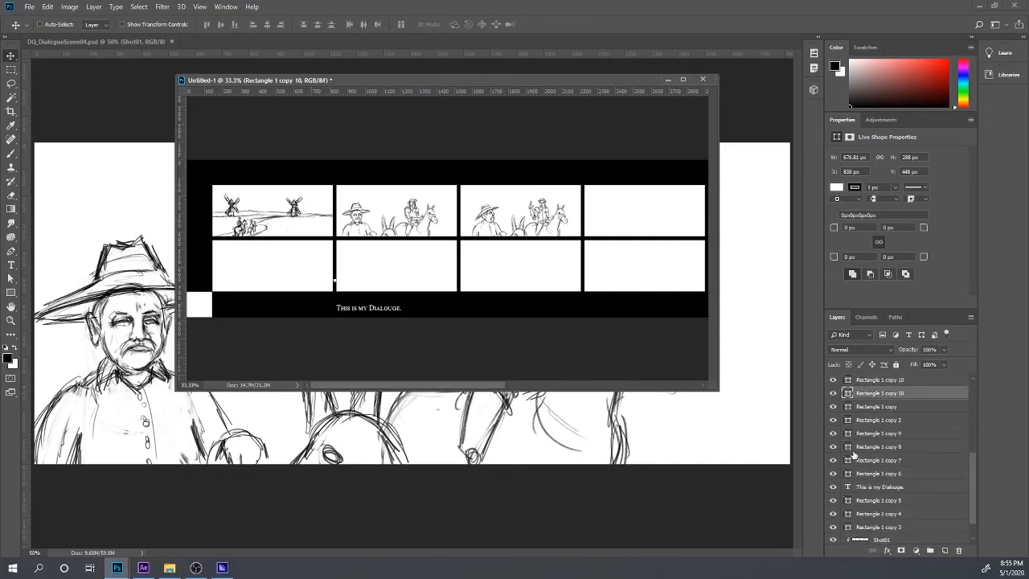
pyautogui.keyDown('ctrl'); pyautogui.click(886, 488); pyautogui.keyUp('ctrl')
pyautogui.moveTo(886, 488); pyautogui.dragTo(931, 550)
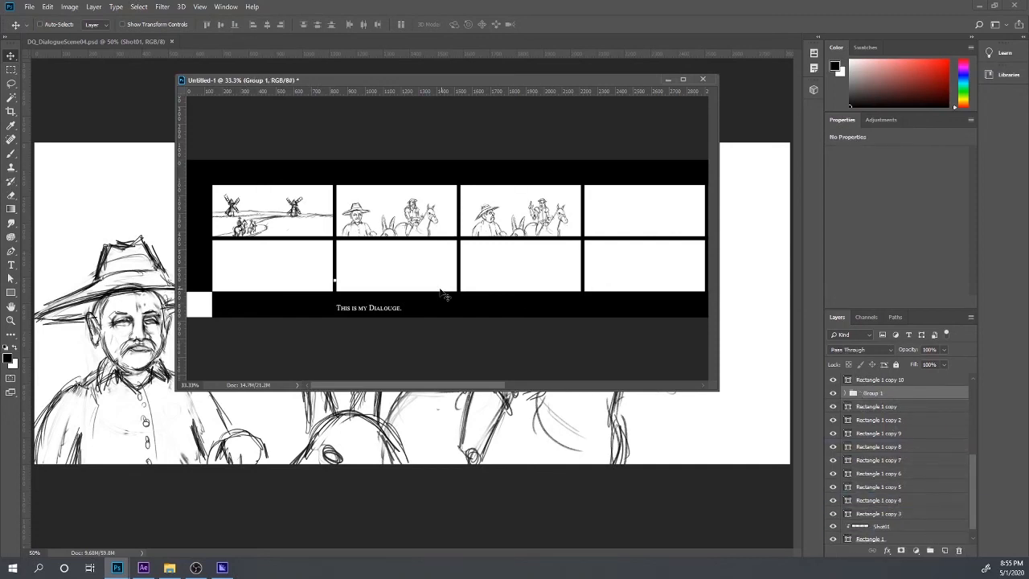
# - Select Group 1 on the canvas from the layers stacked at the dialogue text
pyautogui.moveTo(395, 270)
pyautogui.mouseDown()
pyautogui.moveTo(418, 299)
pyautogui.moveTo(404, 260)
pyautogui.moveTo(482, 259)
pyautogui.moveTo(394, 270)
pyautogui.mouseUp()
pyautogui.moveTo(562, 255); pyautogui.dragTo(497, 256)
pyautogui.moveTo(286, 262); pyautogui.dragTo(369, 263)
pyautogui.rightClick(388, 310)
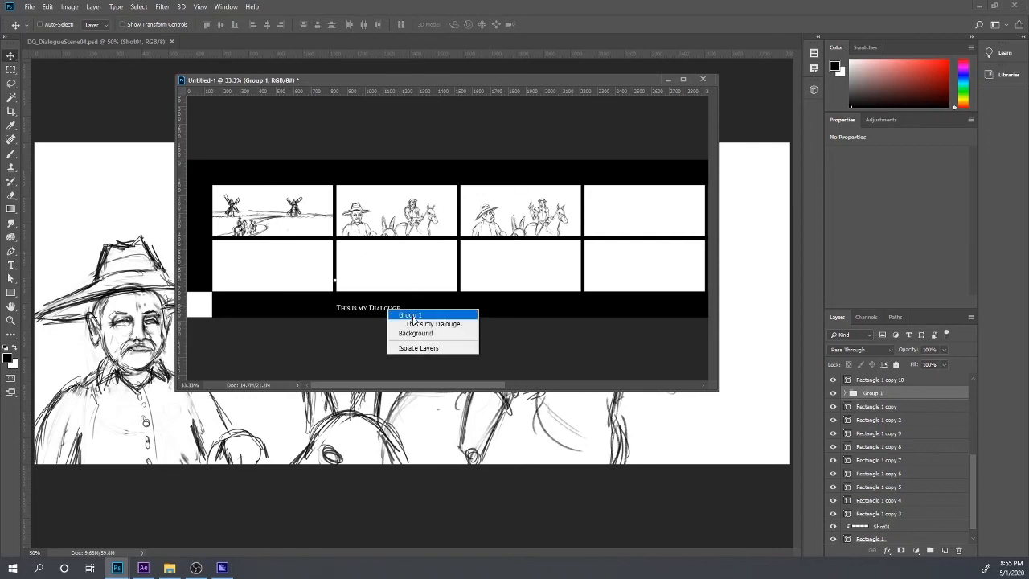
pyautogui.click(411, 315)
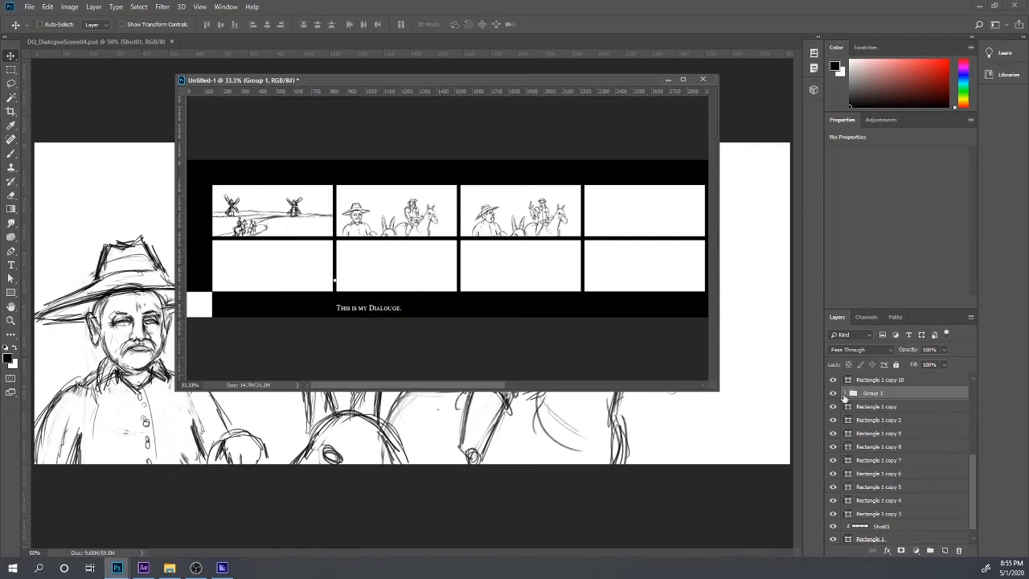
# - Duplicate the dialogue text inside Group 1 and place the copy over the second lower panel
pyautogui.click(844, 393)
pyautogui.click(873, 421)
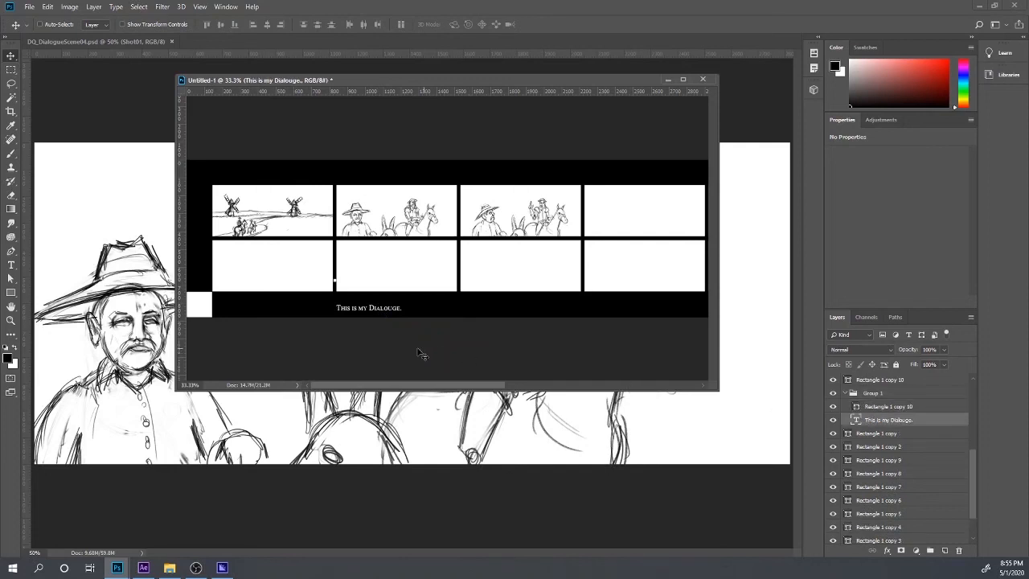
pyautogui.moveTo(389, 312); pyautogui.dragTo(428, 259)
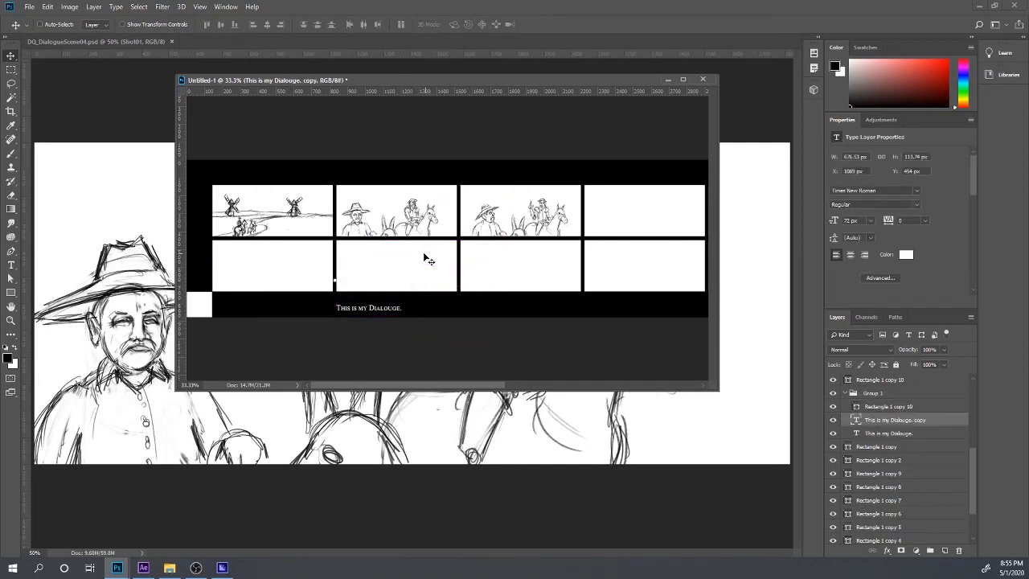
# - Set the copied dialogue text's color to black, 000000
pyautogui.press('t')
pyautogui.press('t')
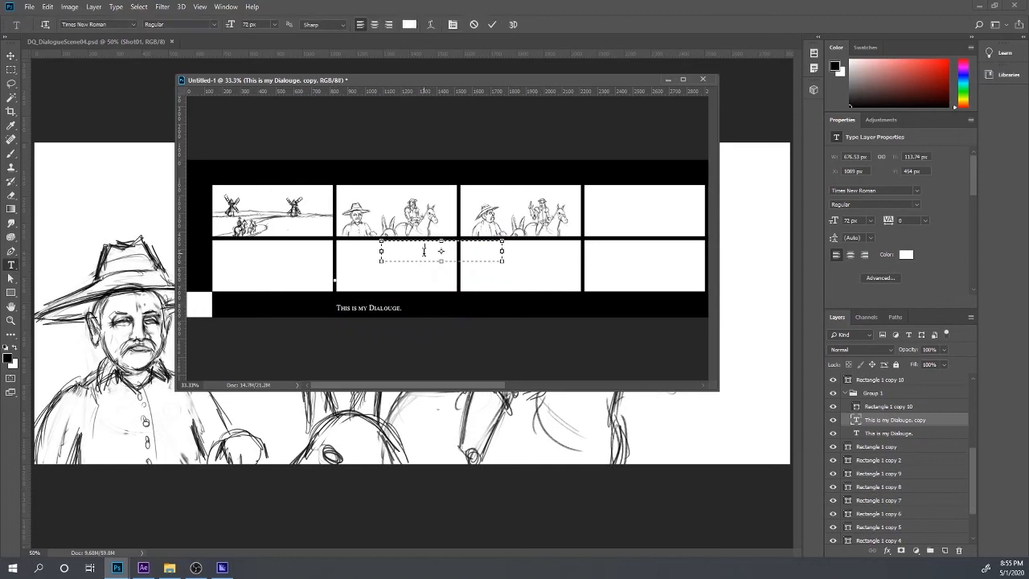
pyautogui.click(424, 252)
pyautogui.hotkey('ctrl', 'a')
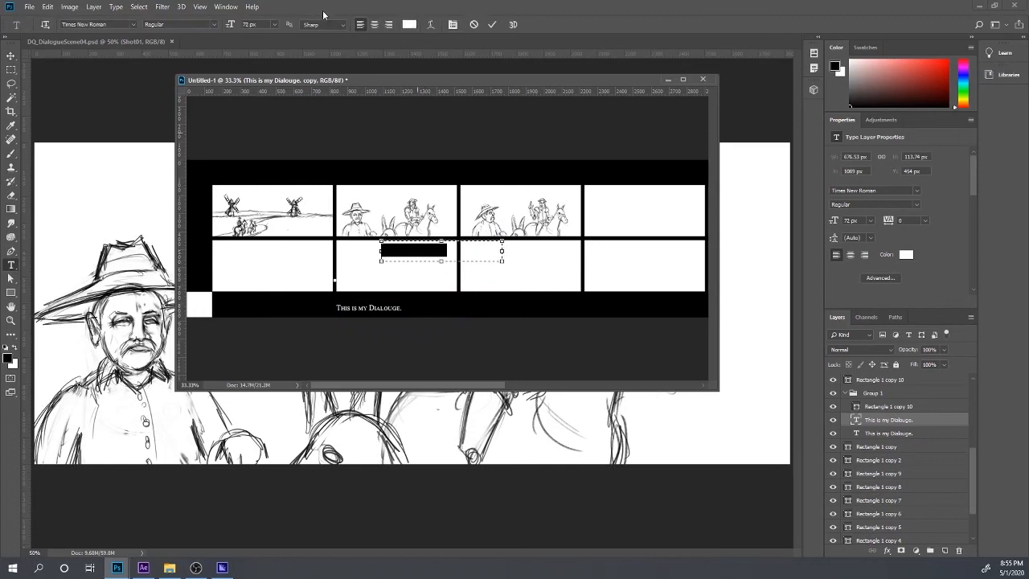
pyautogui.click(409, 25)
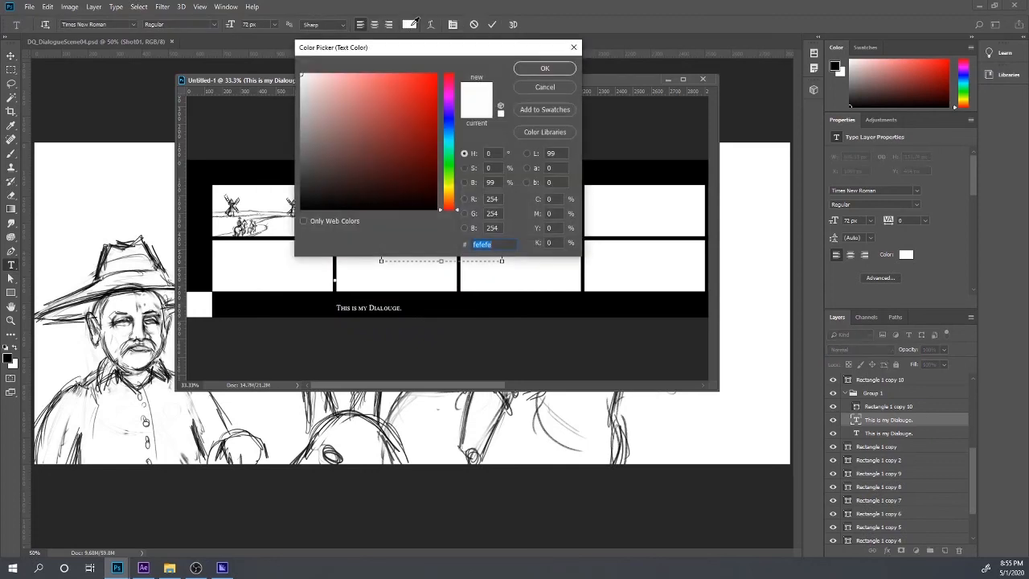
pyautogui.write('000000')
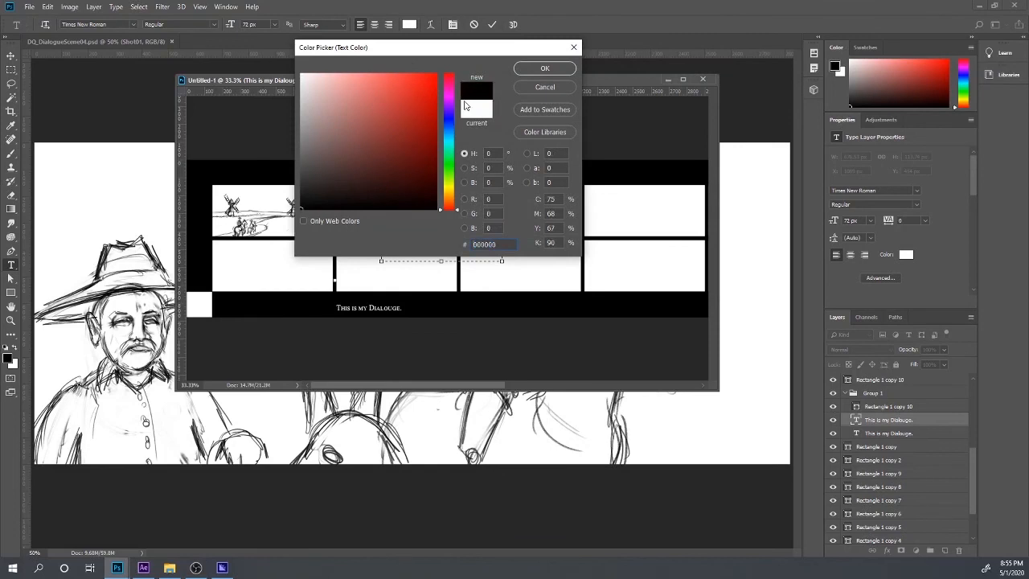
pyautogui.click(542, 69)
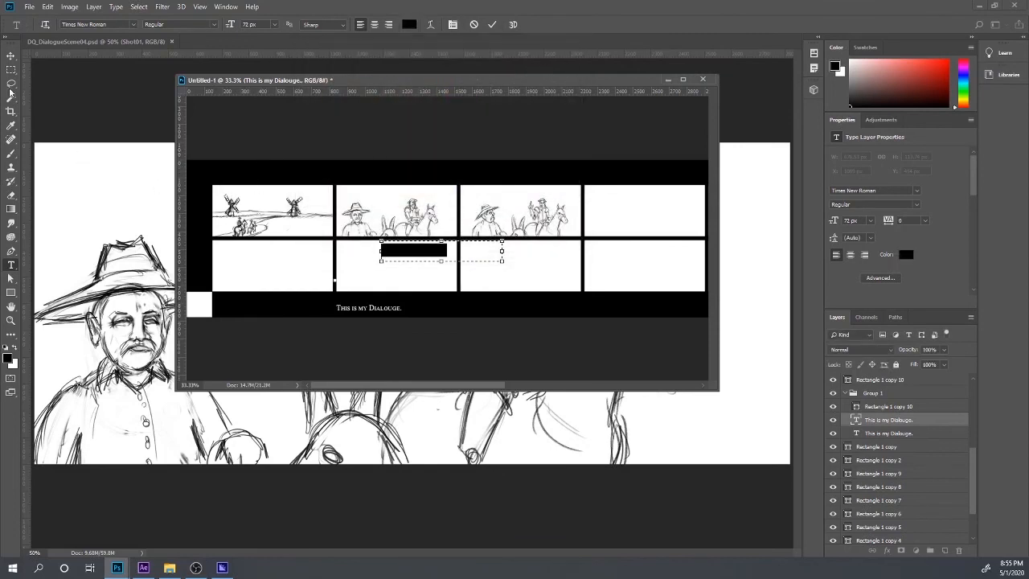
# - Turn the copied text into the number "1" in the second lower panel's upper-right corner, layered above the panel rectangle
pyautogui.click(9, 56)
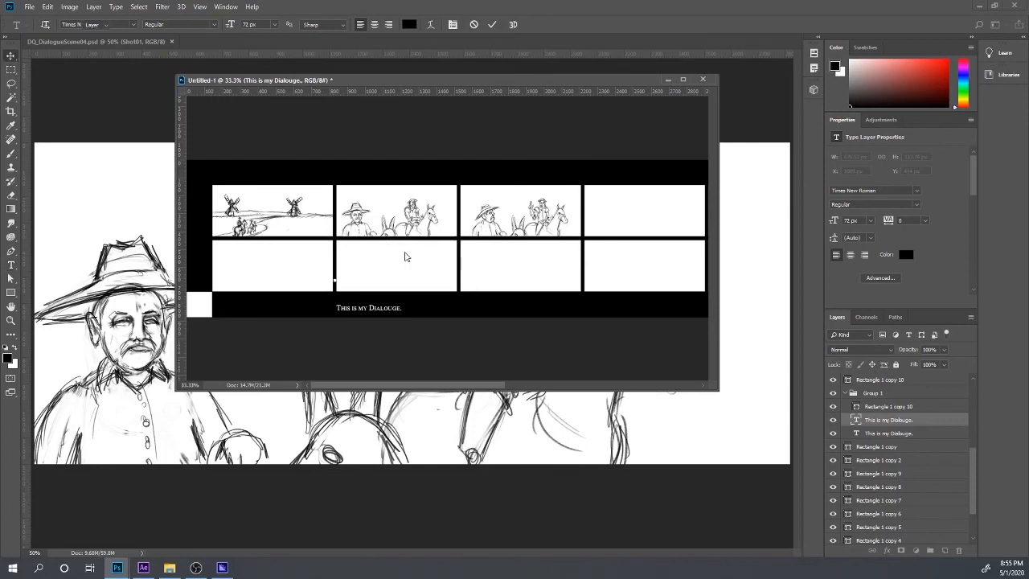
pyautogui.moveTo(406, 257); pyautogui.dragTo(422, 270)
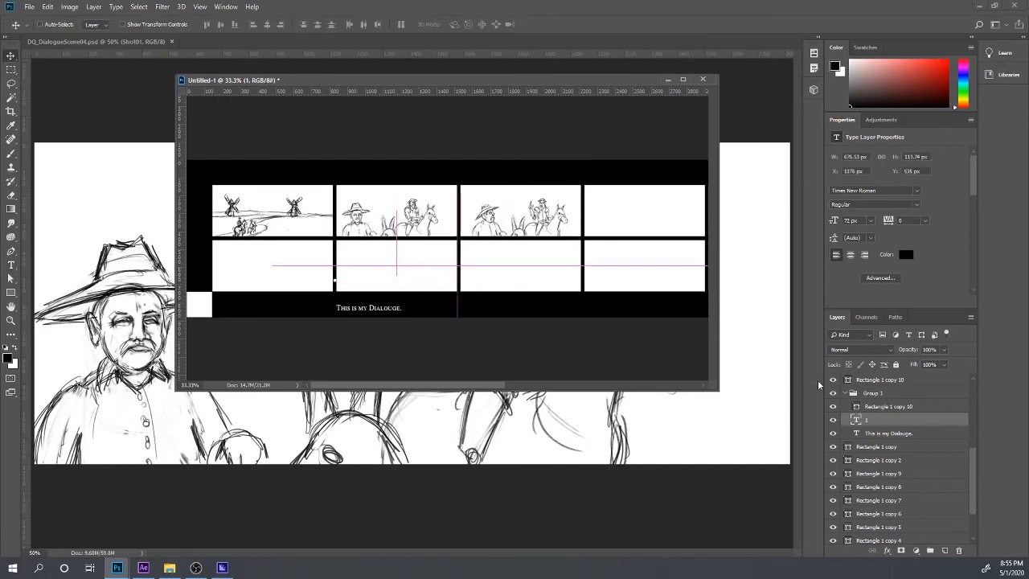
pyautogui.moveTo(881, 421); pyautogui.dragTo(879, 407)
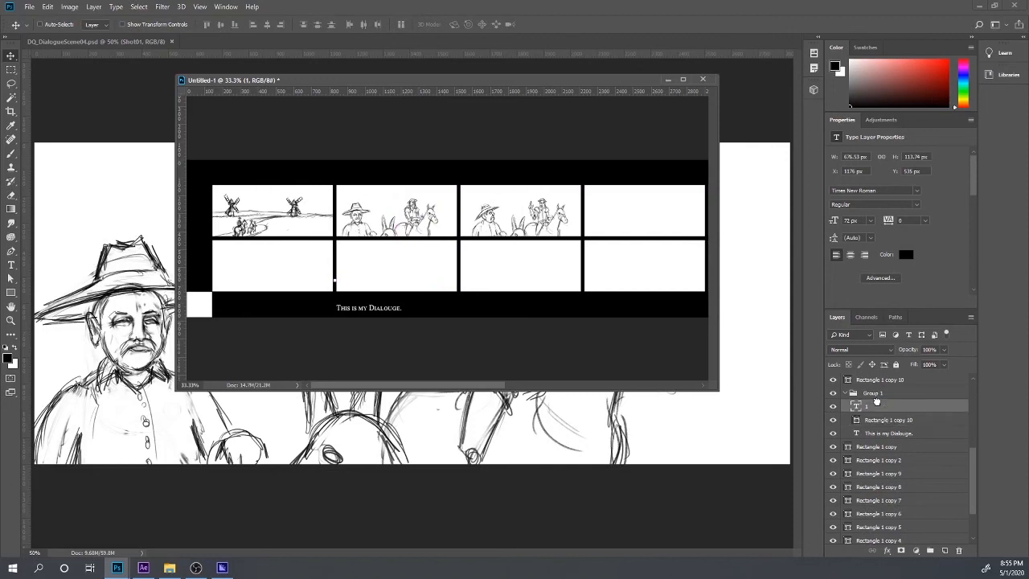
pyautogui.moveTo(394, 267); pyautogui.dragTo(453, 253)
# - Select the white square in the template's lower-left corner and minimize the Untitled-1 document window
pyautogui.rightClick(197, 303)
pyautogui.click(206, 309)
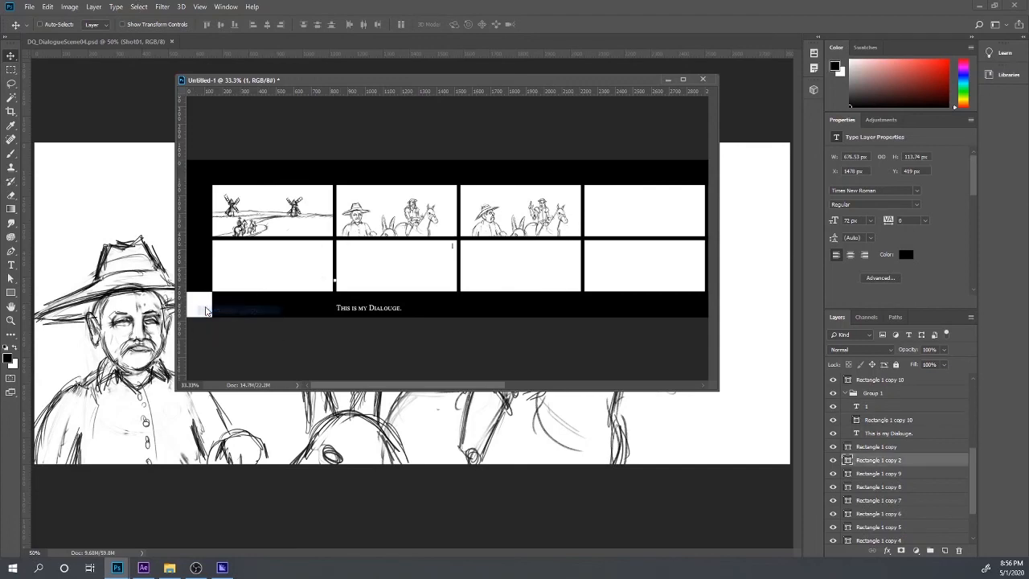
pyautogui.moveTo(330, 79); pyautogui.dragTo(270, 84)
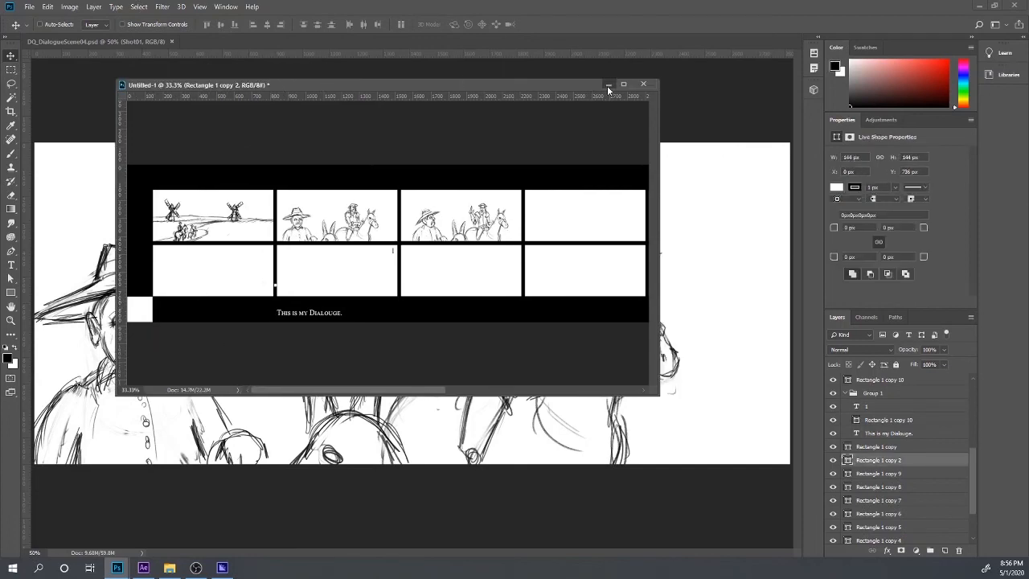
pyautogui.click(607, 85)
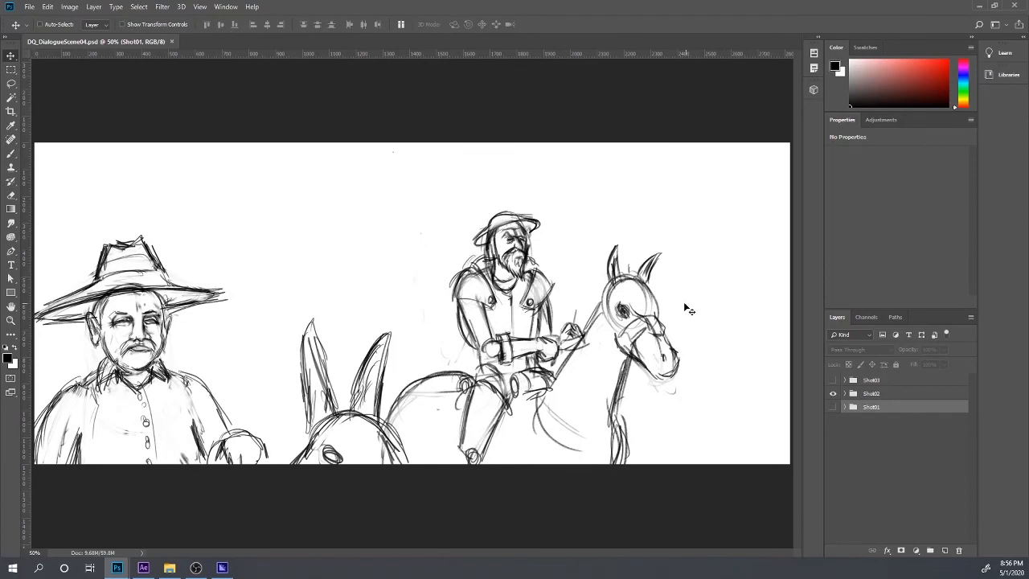